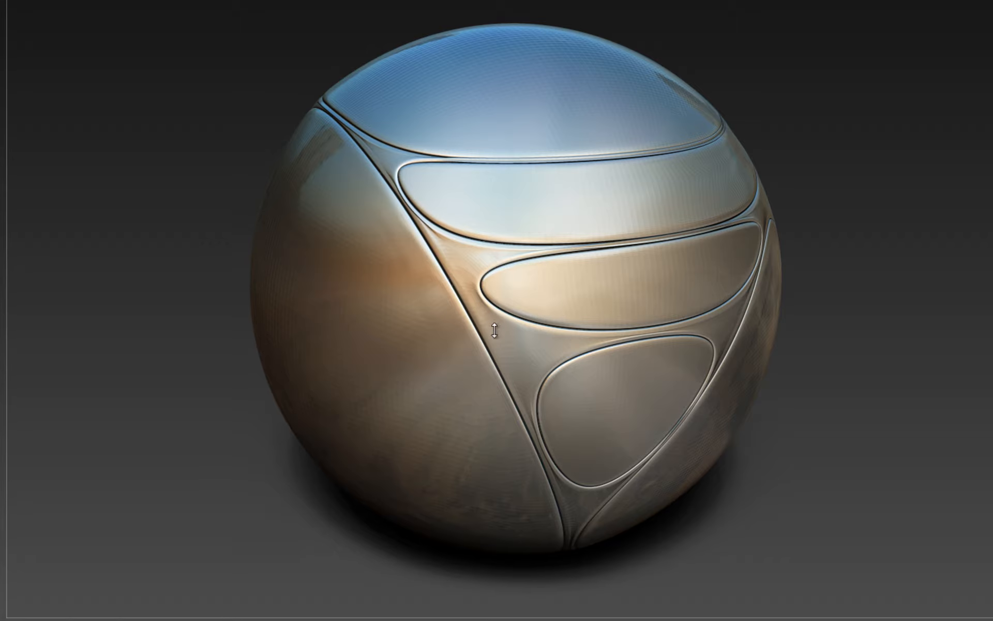
Show the polyframe on the panelled sphere and drop it to a lower subdivision level to examine its panel seams
mouse_move(817, 373)
mouse_down()
mouse_move(824, 359)
mouse_move(801, 377)
mouse_up()
key(shift+p)
key(p)
key(p)
right_drag(642, 357, 606, 328)
key(shift+f)
key(f)
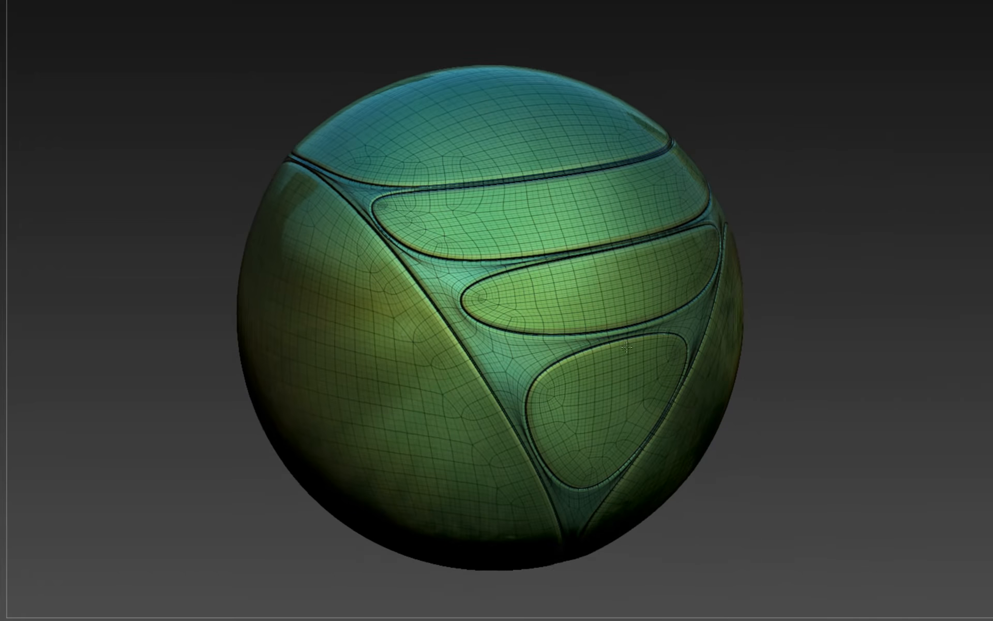
key(shift+d)
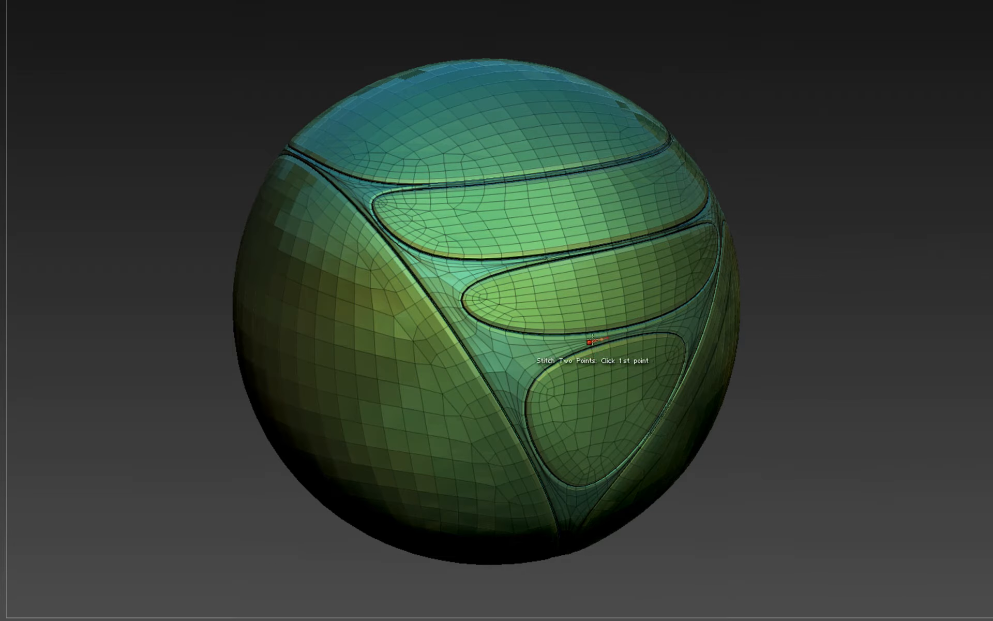
mouse_move(592, 340)
right_down()
mouse_move(580, 329)
mouse_move(580, 345)
right_up()
ctrl+right_drag(448, 227, 559, 355)
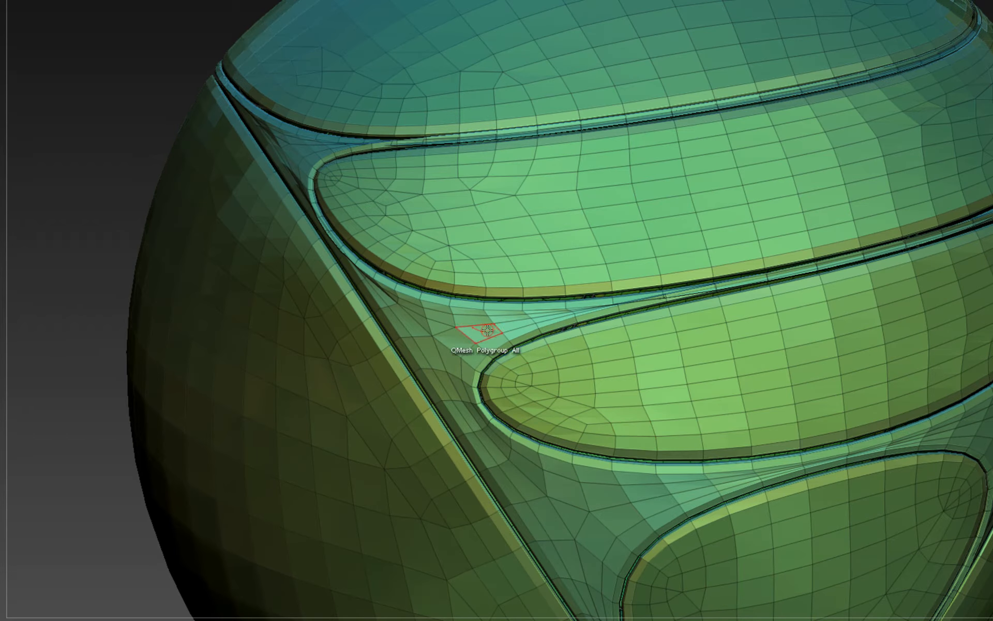
Switch the material to MatCap Red Wax and examine the edge loops along the panel seams up close
right_drag(440, 317, 488, 319)
right_drag(867, 409, 129, 199)
click(0, 254)
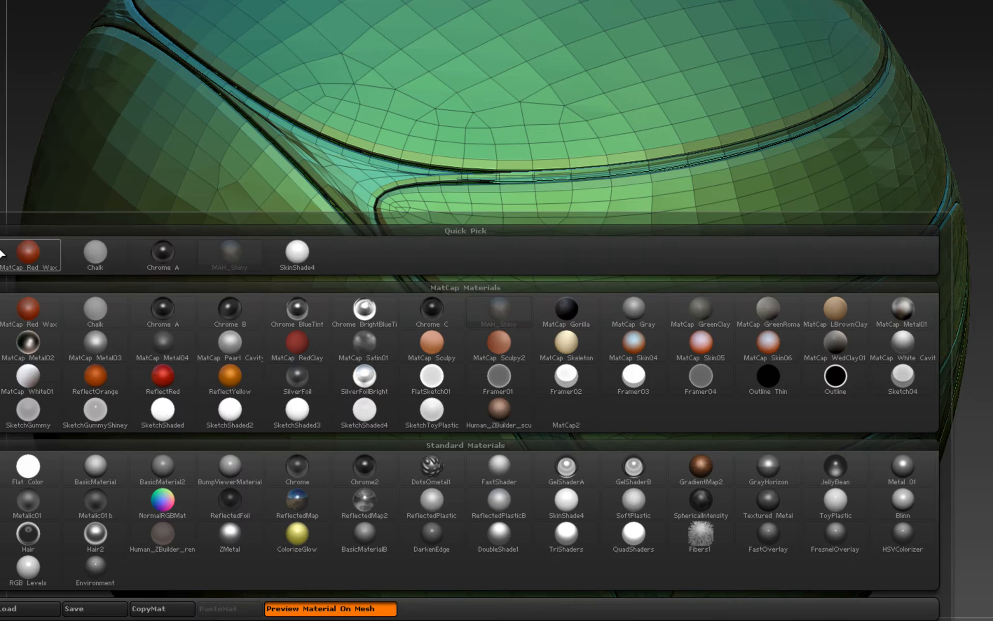
click(10, 254)
mouse_move(489, 234)
right_down()
mouse_move(460, 250)
mouse_move(481, 259)
mouse_move(454, 250)
mouse_move(437, 228)
mouse_move(466, 277)
mouse_move(437, 222)
mouse_move(530, 321)
right_up()
right_drag(479, 290, 494, 269)
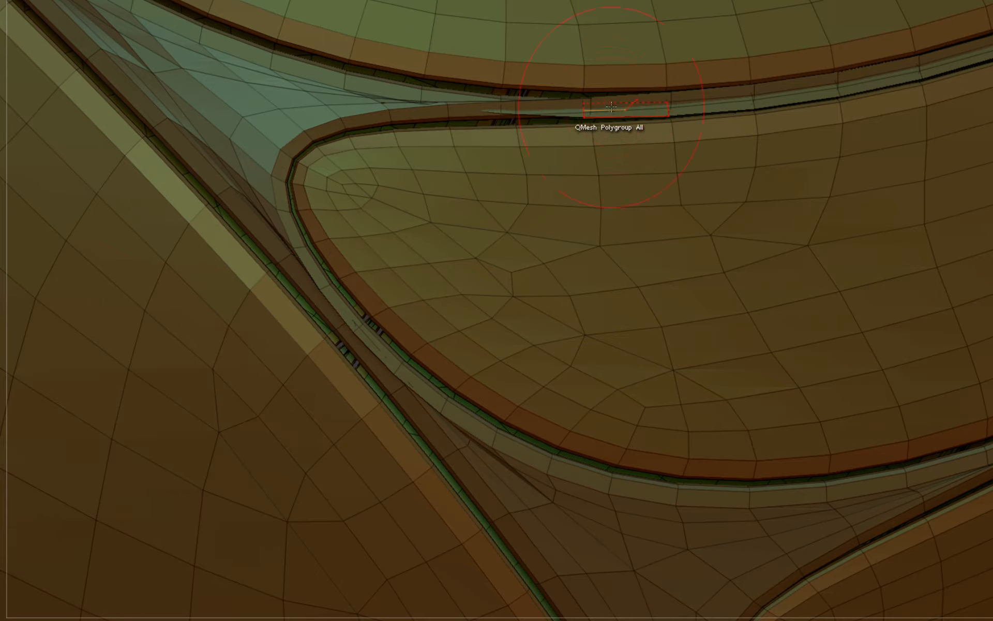
drag(512, 108, 838, 101)
right_drag(564, 124, 554, 150)
right_drag(555, 199, 546, 190)
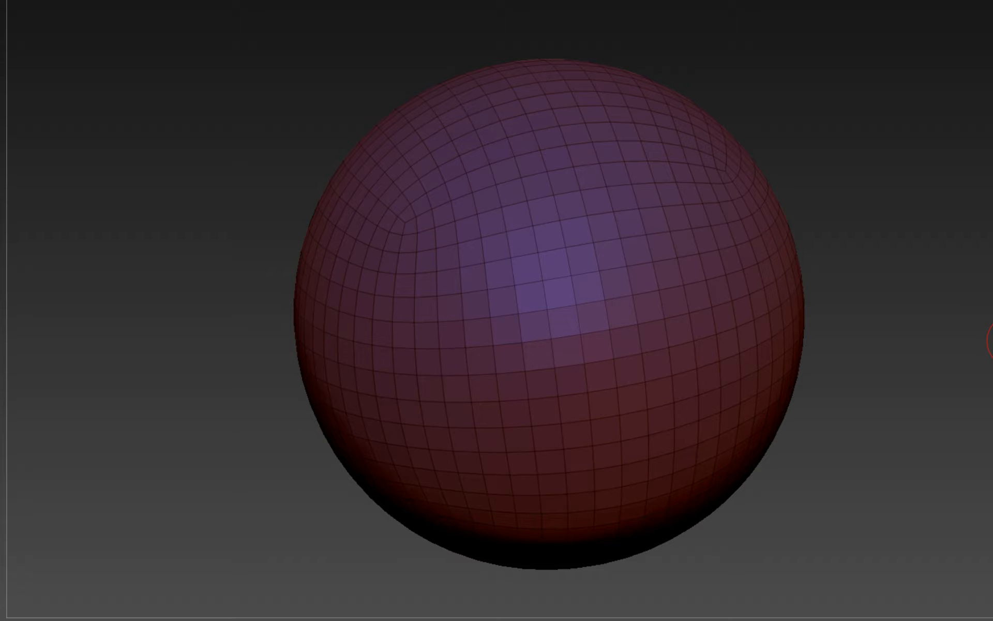
Move through the undo history to the state where the sphere is sliced into polygroups but has no panel loops
right_drag(237, 166, 166, 133)
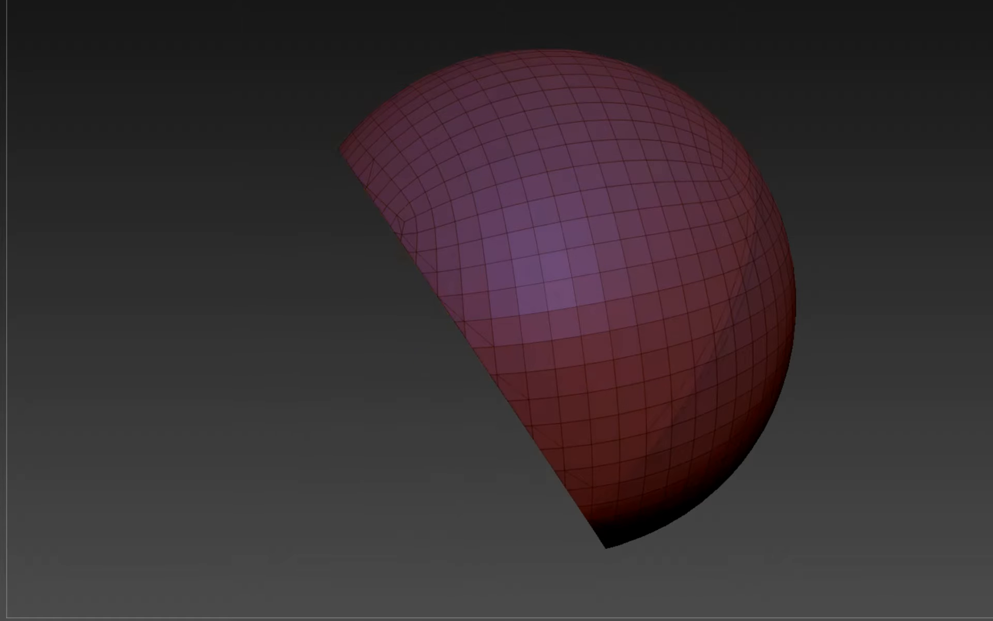
key(ctrl+shift+z)
key(ctrl+shift+z)
key(ctrl+shift+z)
key(ctrl+shift+z)
key(ctrl+shift+z)
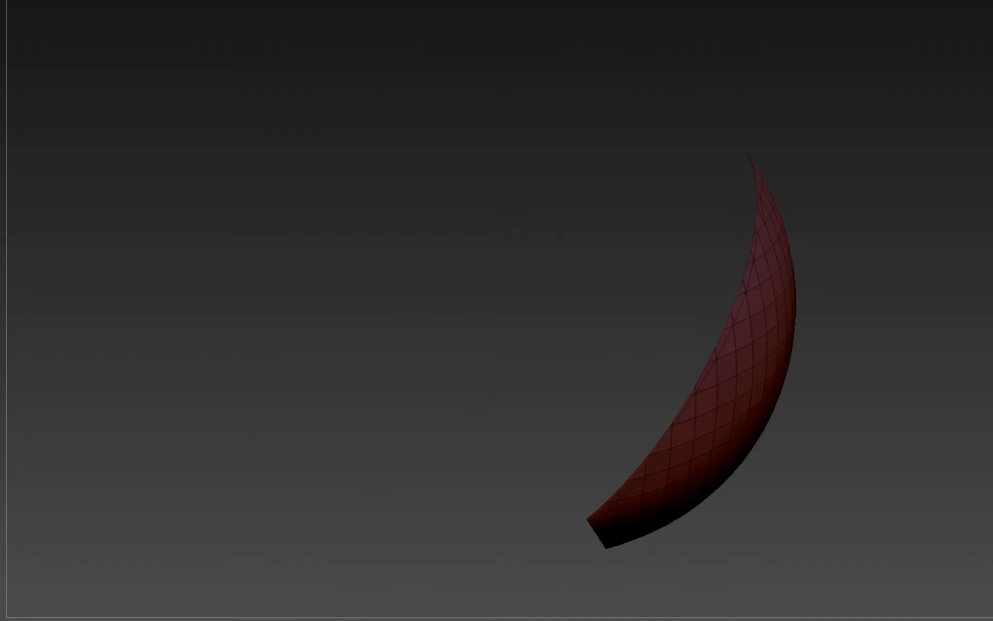
key(ctrl+shift+z)
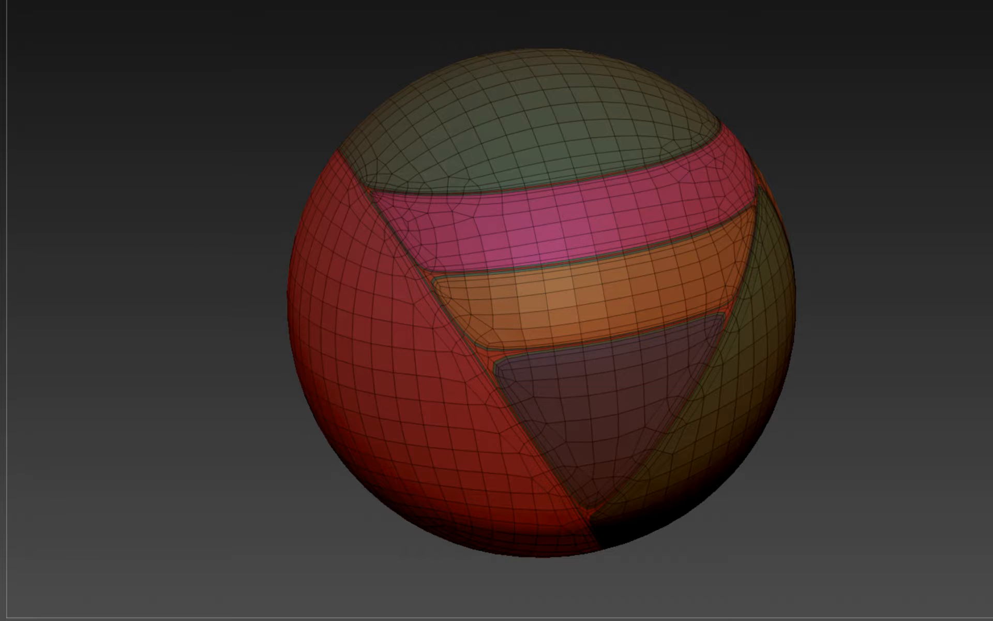
key(ctrl+z)
Try Panel Loops on the sliced sphere's polygroups with Double on, Thickness 0.05268, Polish 5, Bevel 50 and Elevation 100
drag(168, 189, 176, 317)
ctrl+right_drag(454, 224, 531, 371)
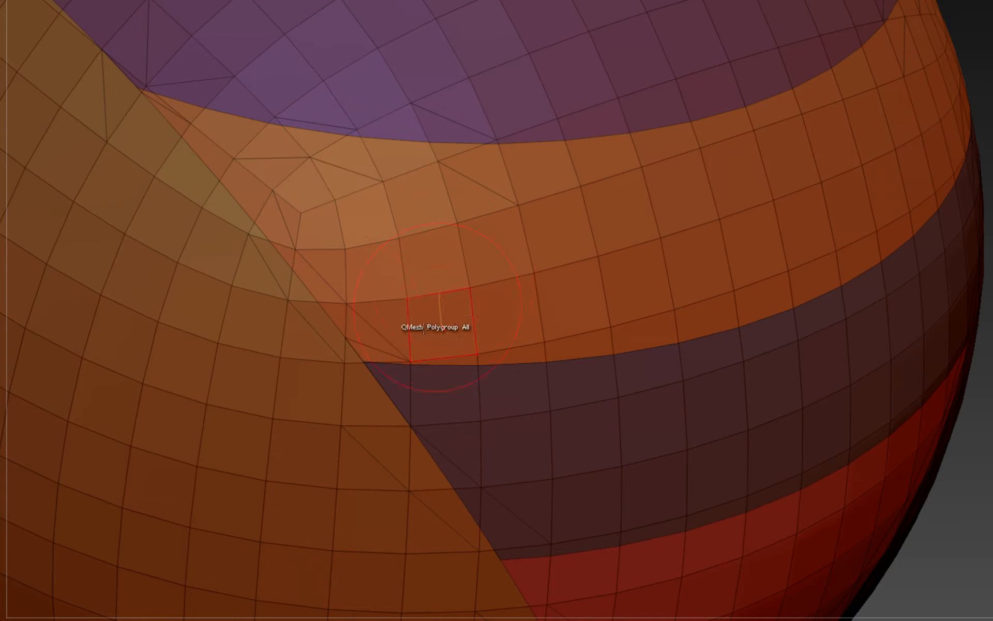
right_drag(399, 257, 326, 95)
right_drag(448, 319, 423, 289)
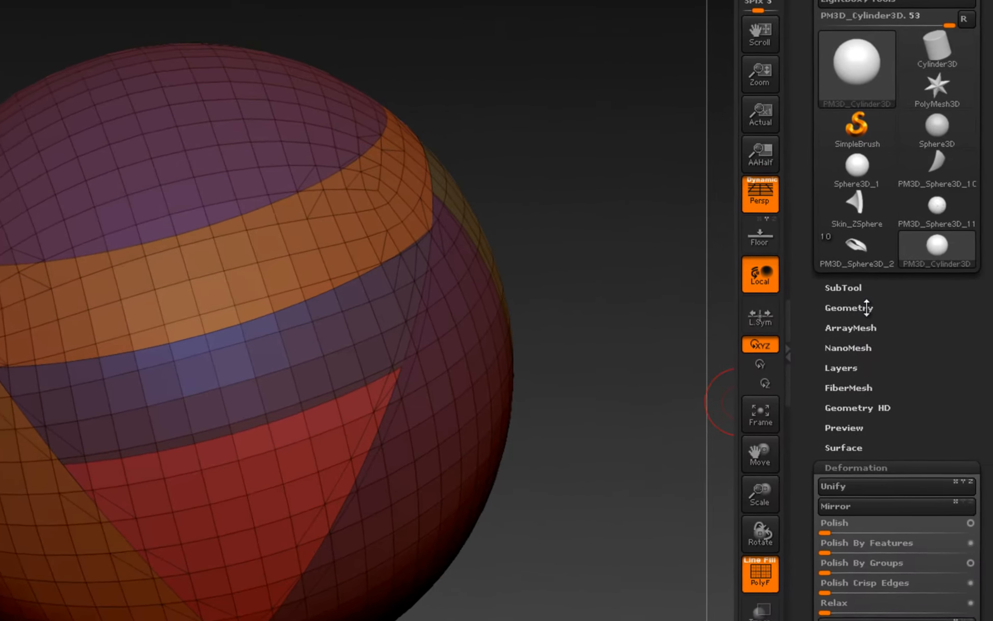
click(864, 310)
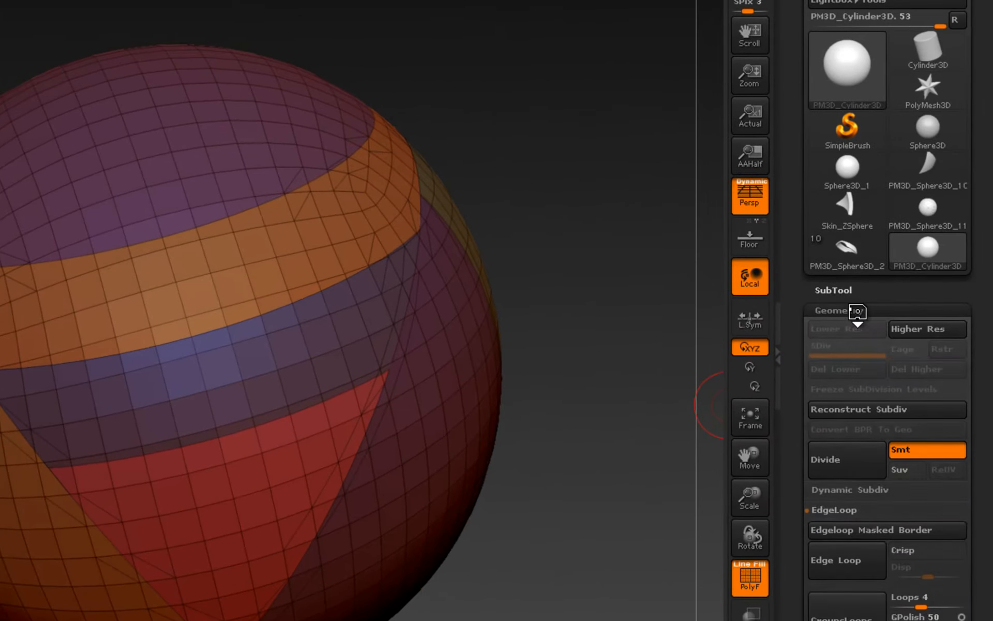
click(854, 442)
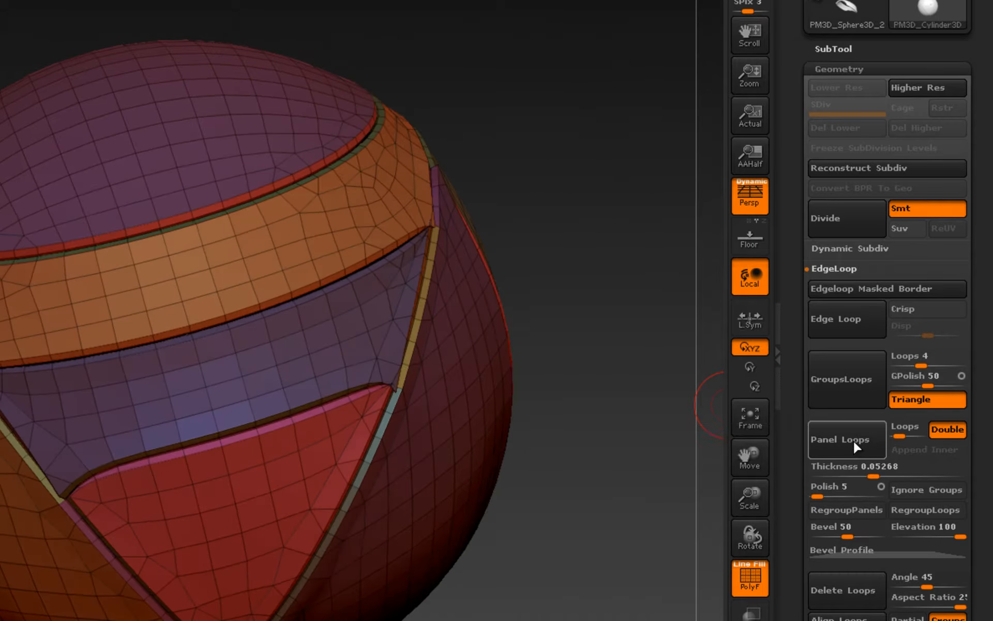
right_drag(323, 432, 342, 441)
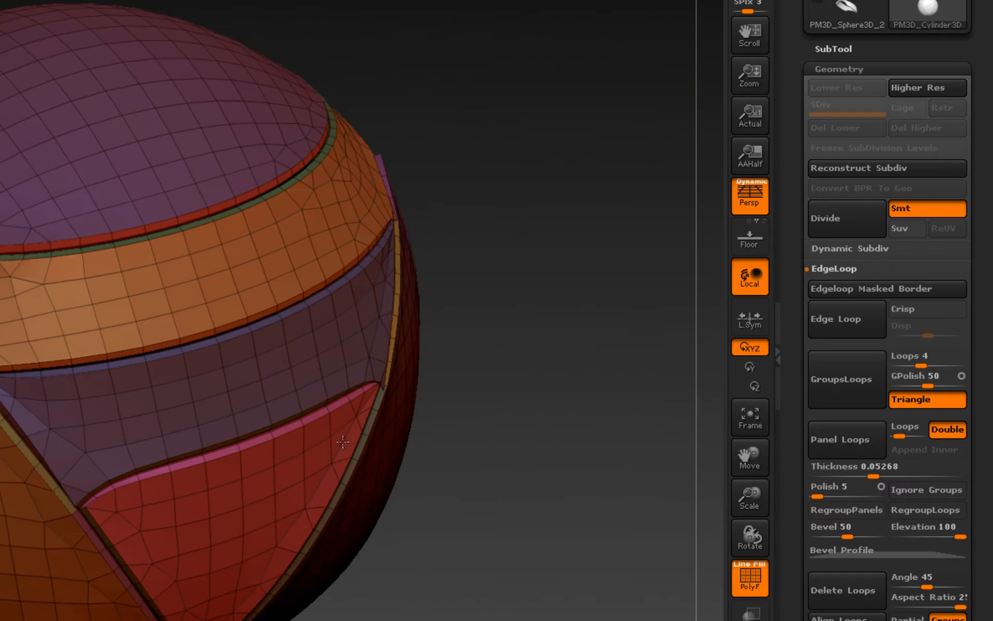
Subdivide the panelled sphere up to level 3 and hide the polyframe to inspect the smoothed panels
key(ctrl+d)
key(ctrl+d)
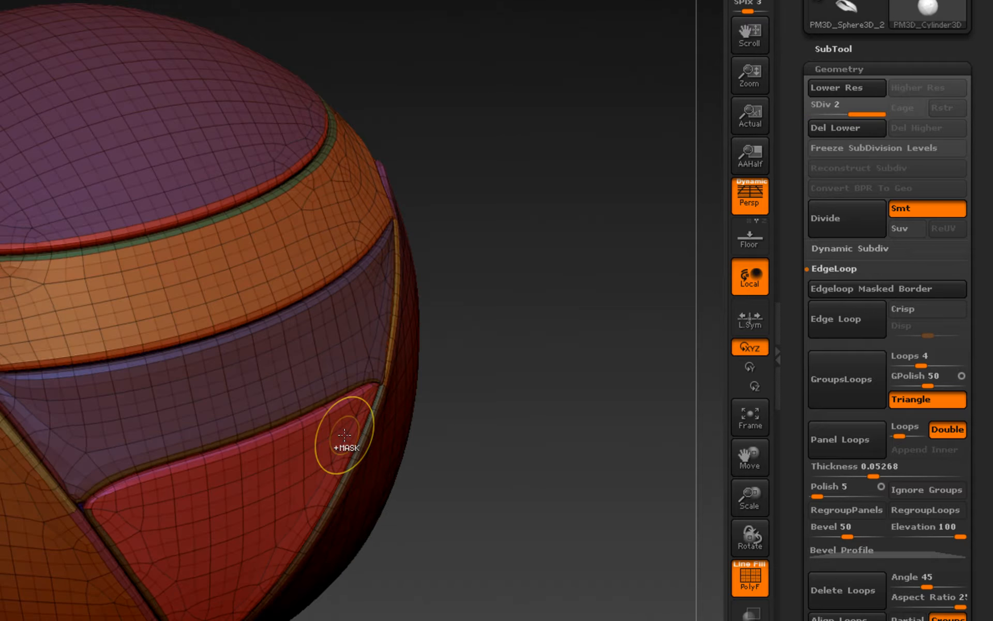
right_drag(294, 403, 269, 414)
key(shift+f)
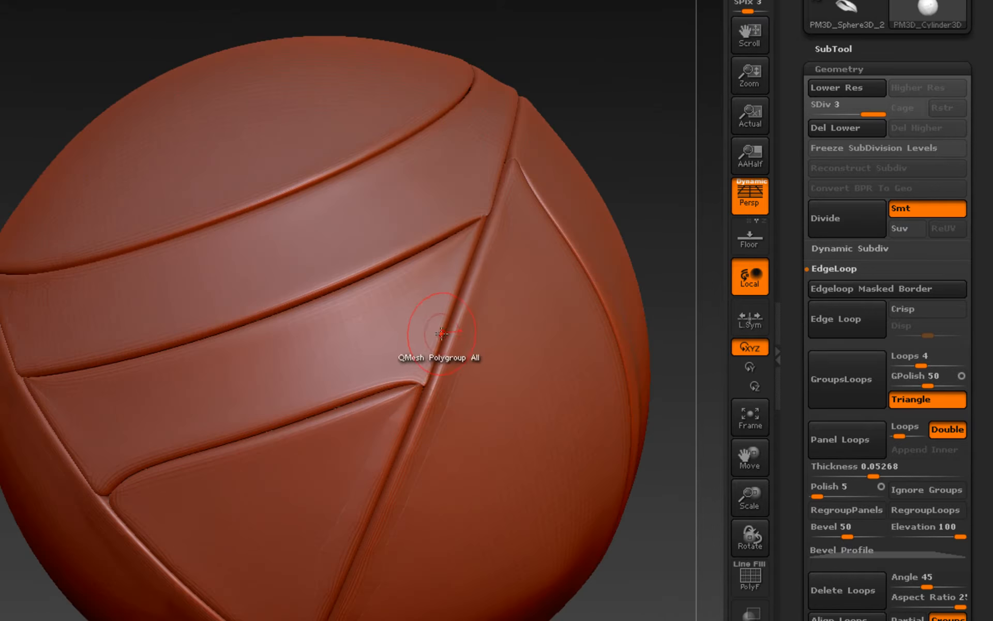
right_drag(432, 339, 598, 77)
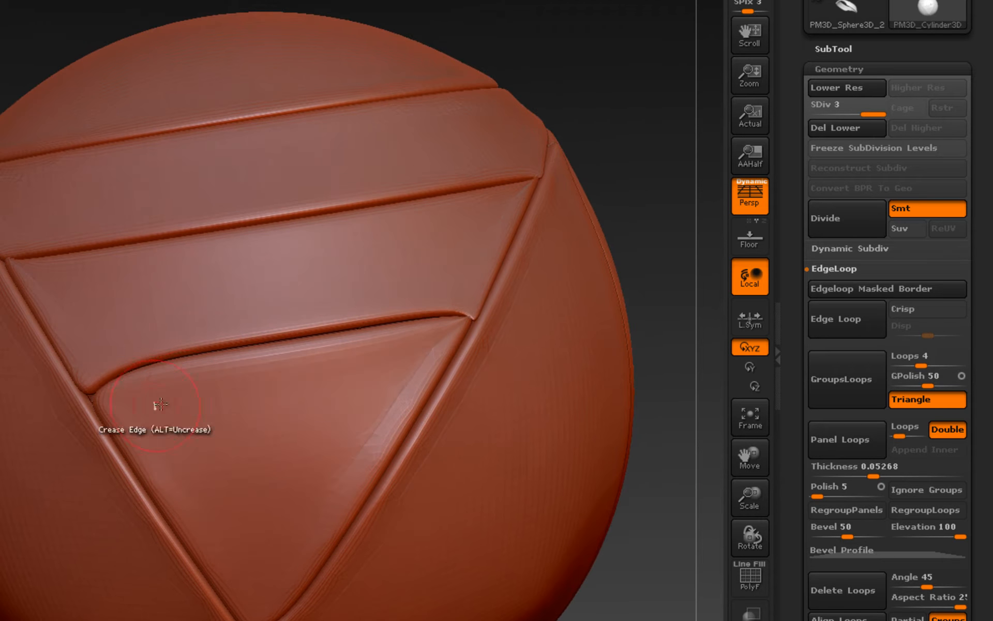
Return the panelled sphere to its lowest subdivision level and show the polyframe again
key(shift+d)
key(shift+d)
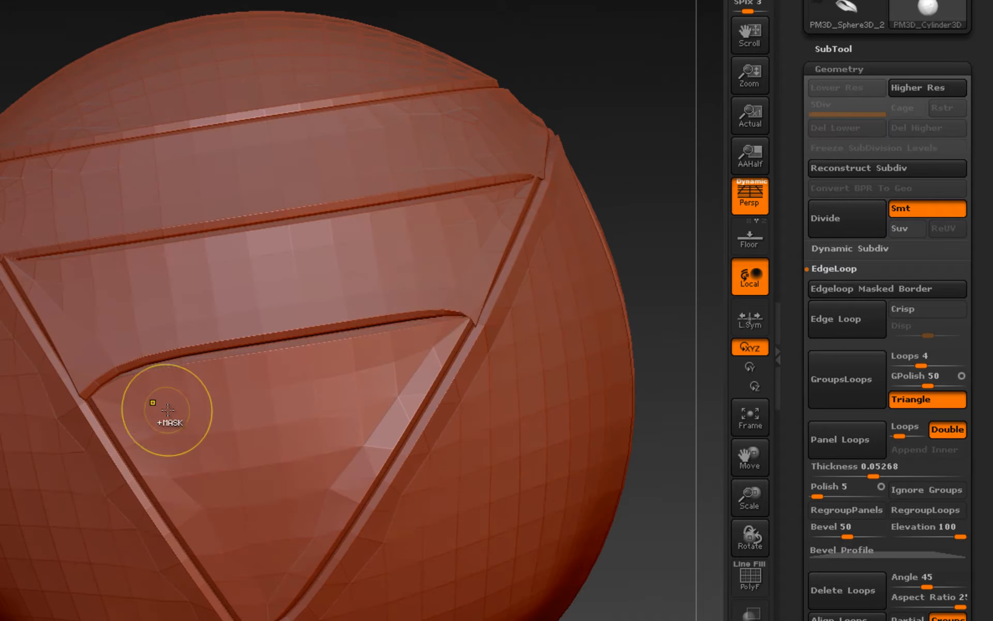
key(shift+f)
right_drag(205, 403, 310, 406)
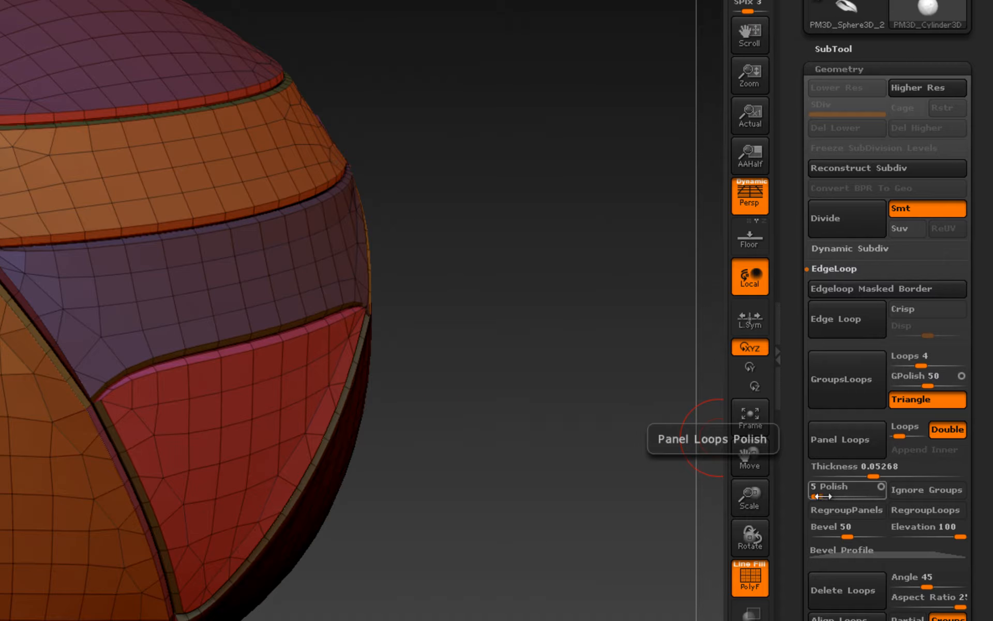
Set the Panel Loops Polish to 24, undo back to the sliced sphere and try Panel Loops with the stronger polish
drag(820, 498, 831, 497)
click(846, 449)
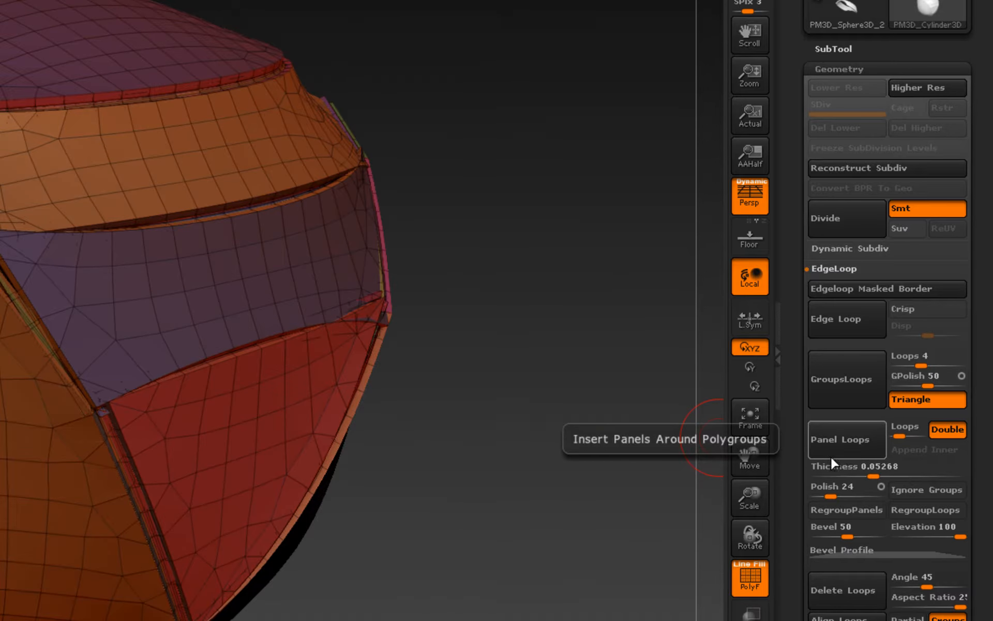
key(ctrl+z)
key(ctrl+z)
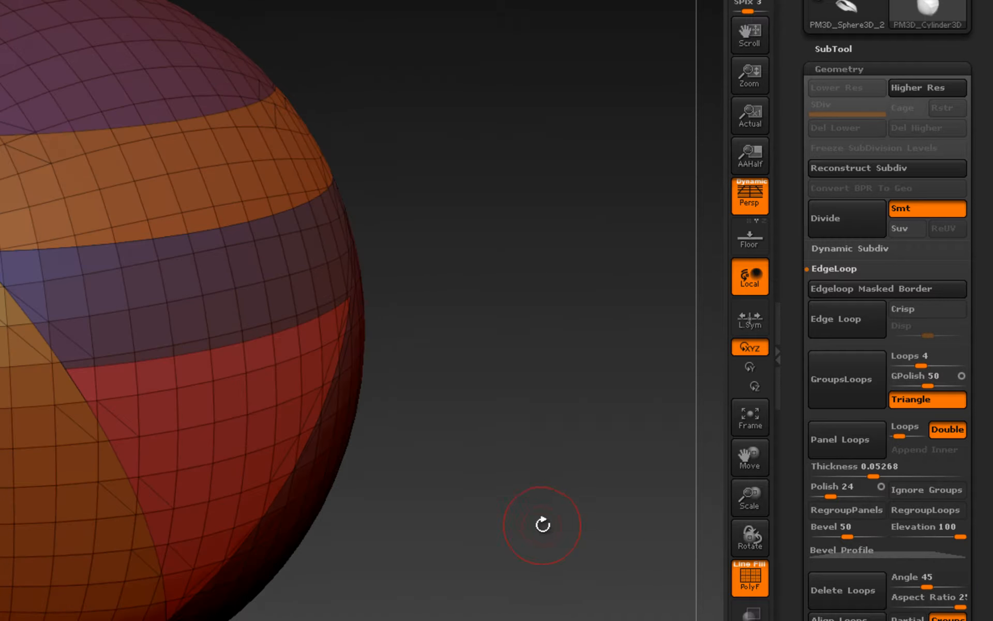
click(836, 455)
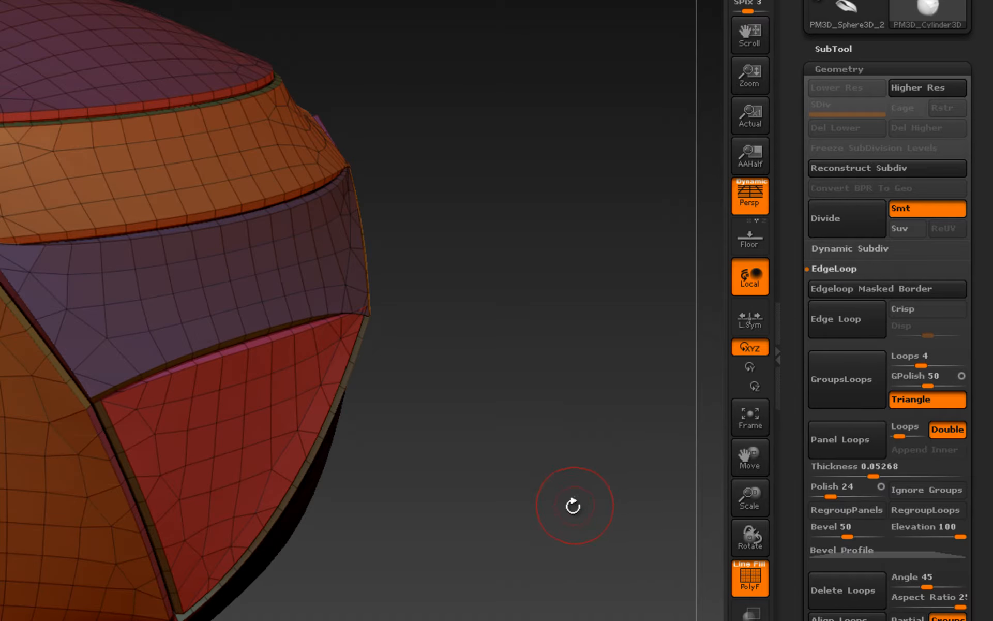
drag(572, 505, 570, 549)
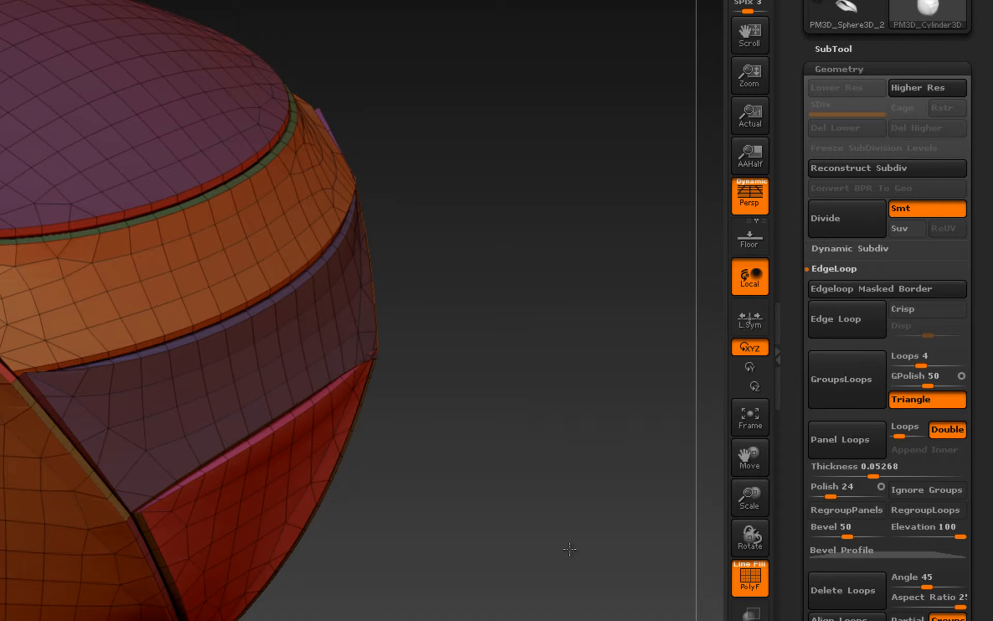
Undo the panel loops, set their Polish to 0 and apply Panel Loops to the sliced sphere again
key(ctrl+z)
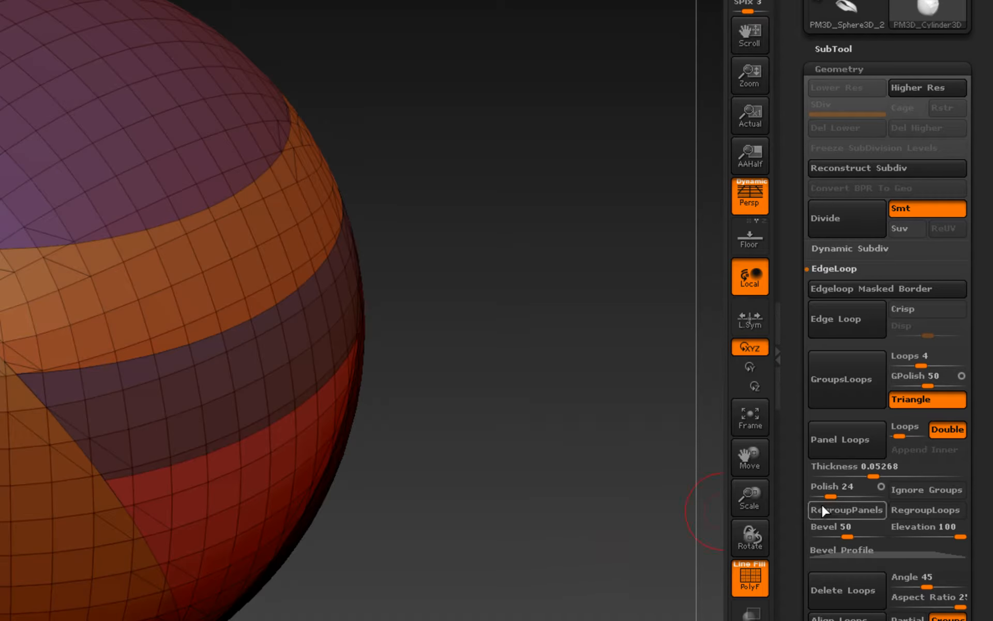
drag(829, 496, 800, 502)
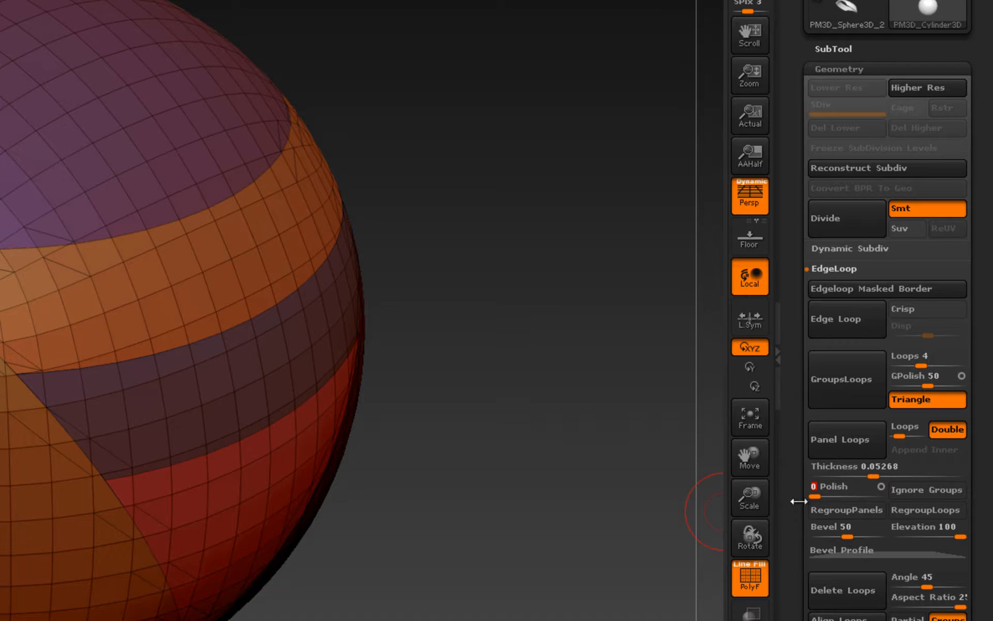
click(849, 449)
drag(383, 526, 470, 548)
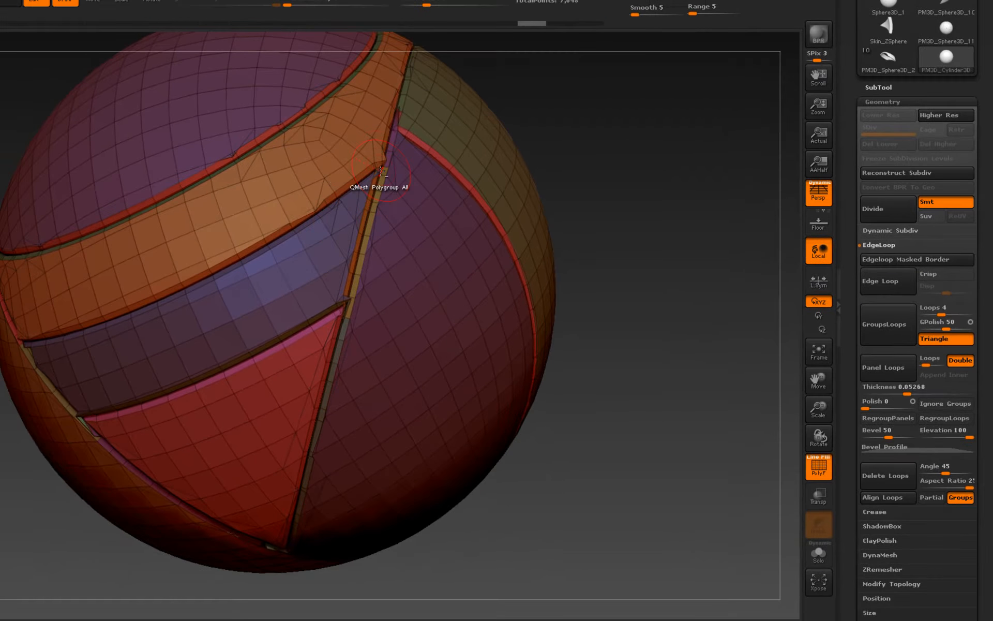
ctrl+right_drag(380, 171, 438, 290)
right_drag(402, 190, 386, 123)
right_drag(353, 266, 268, 219)
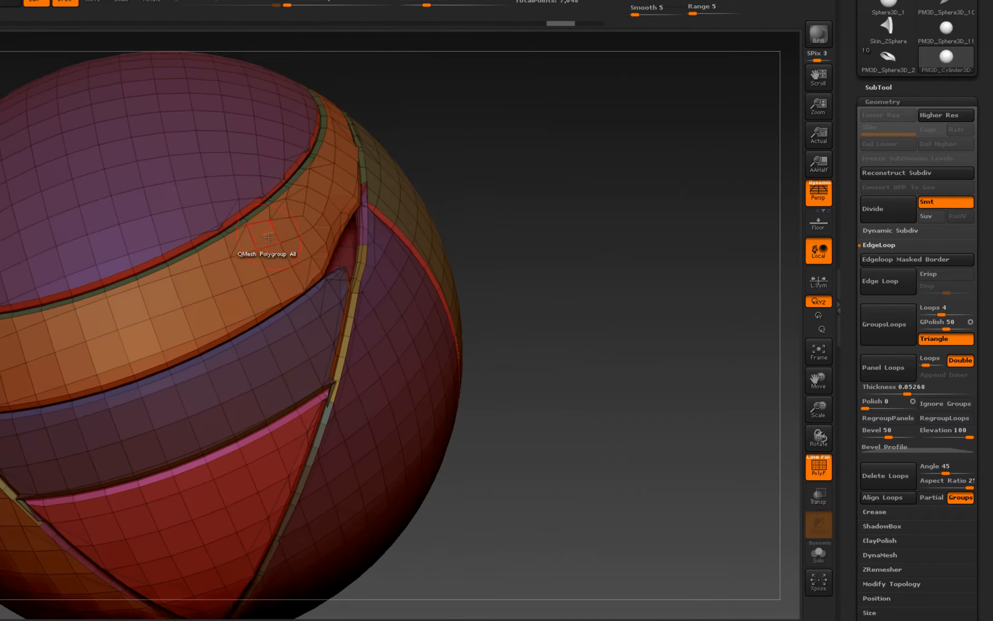
Undo the unpolished panel loops and smooth the sliced sphere's polygroup borders with the Polish By Groups deformation
key(ctrl+z)
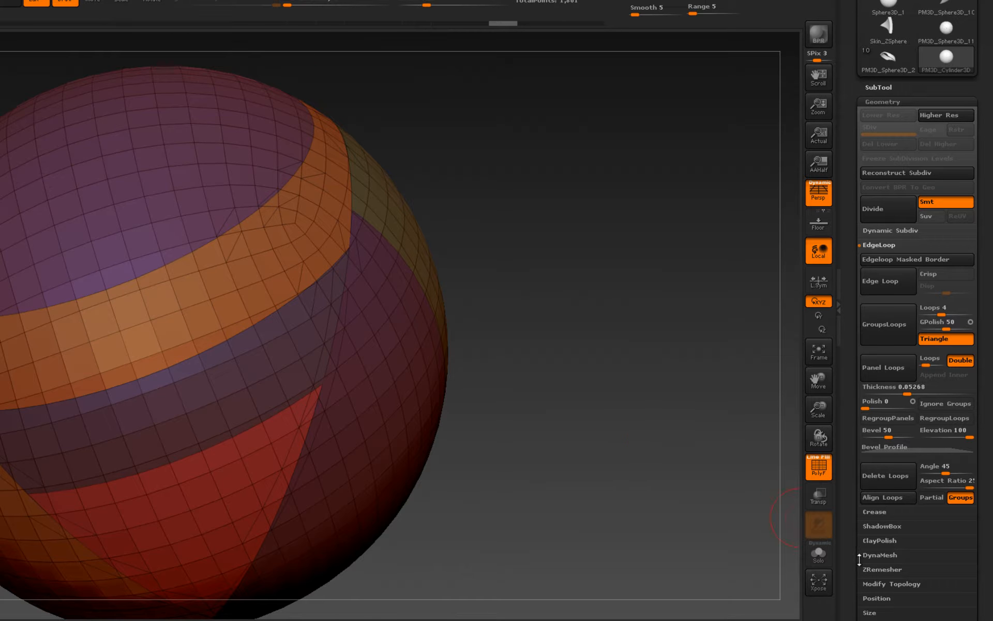
drag(851, 553, 852, 445)
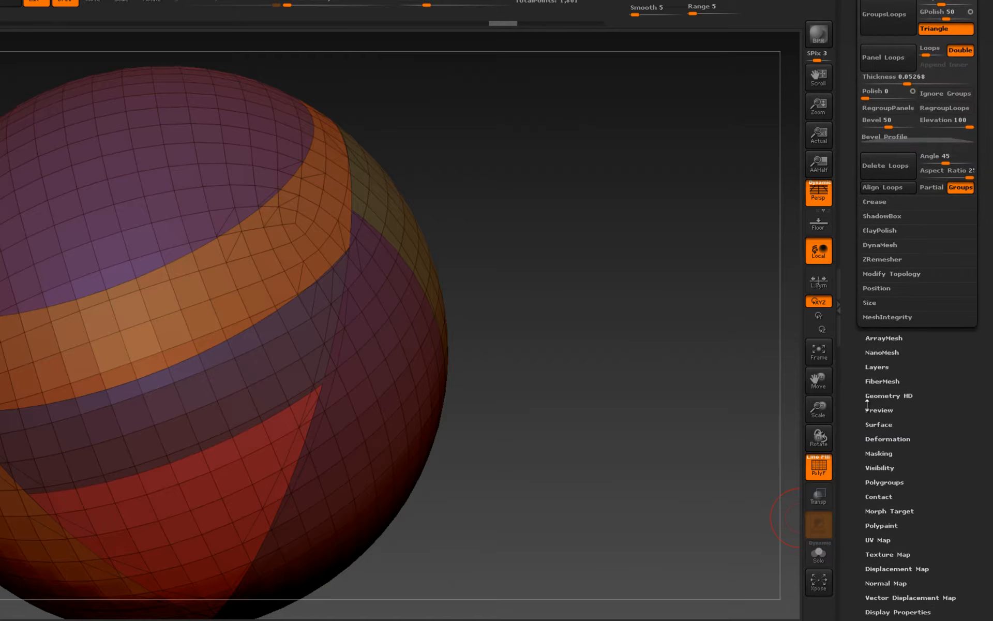
click(887, 438)
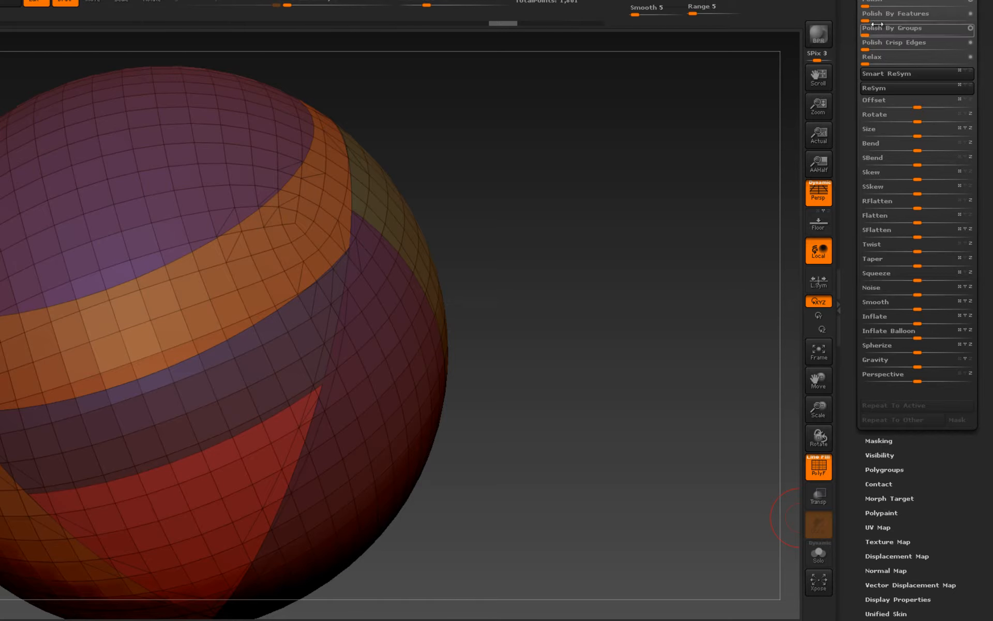
drag(877, 24, 893, 32)
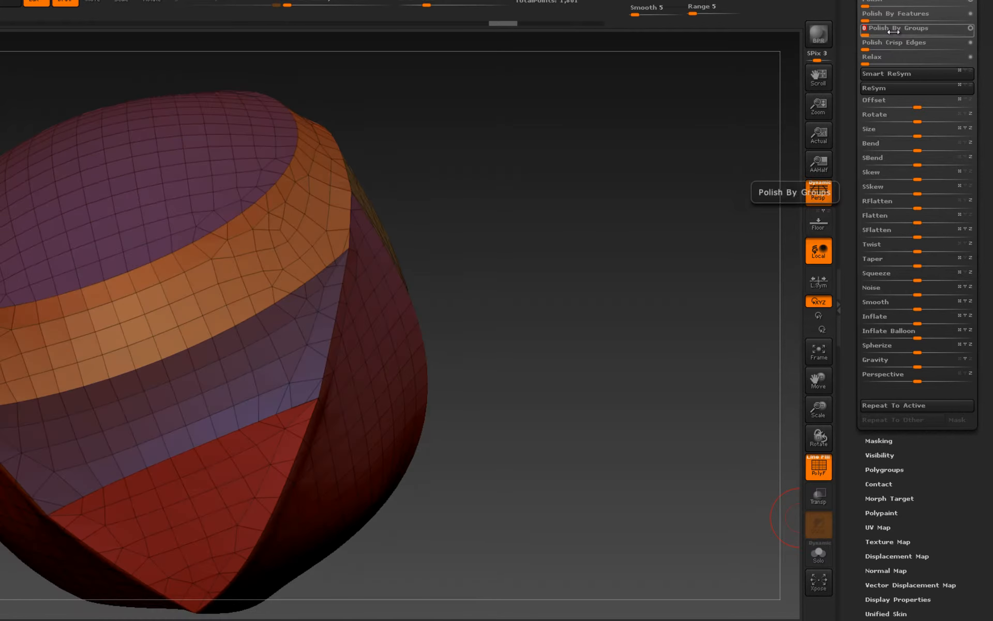
mouse_move(576, 244)
mouse_down()
mouse_move(556, 260)
mouse_move(586, 261)
mouse_up()
Apply Panel Loops with Polish 0 and Thickness 0.05268 to the group-polished sphere
drag(847, 49, 861, 158)
click(885, 164)
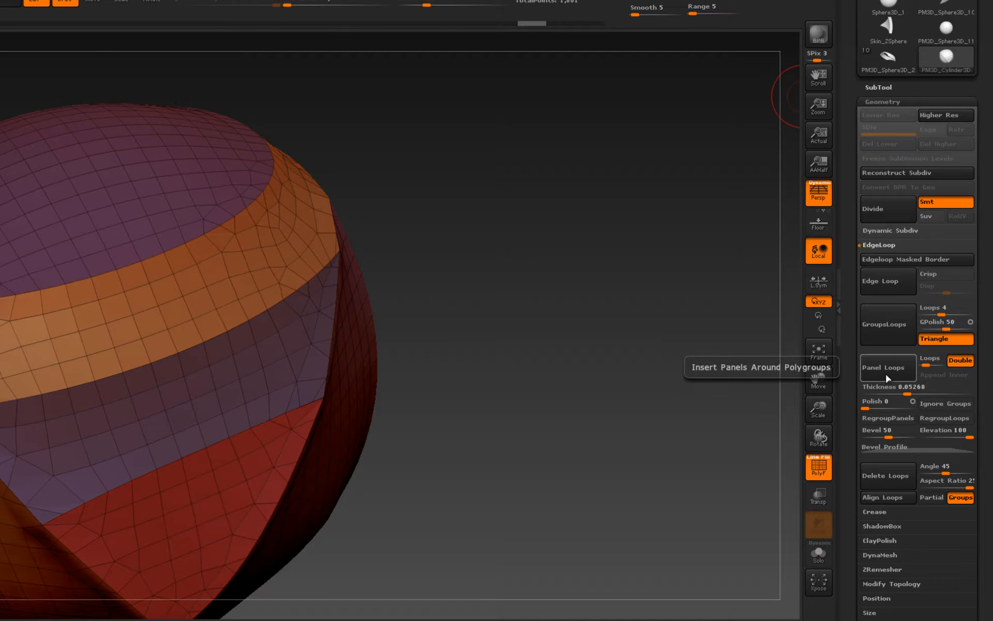
click(885, 372)
drag(581, 394, 548, 420)
drag(89, 423, 128, 419)
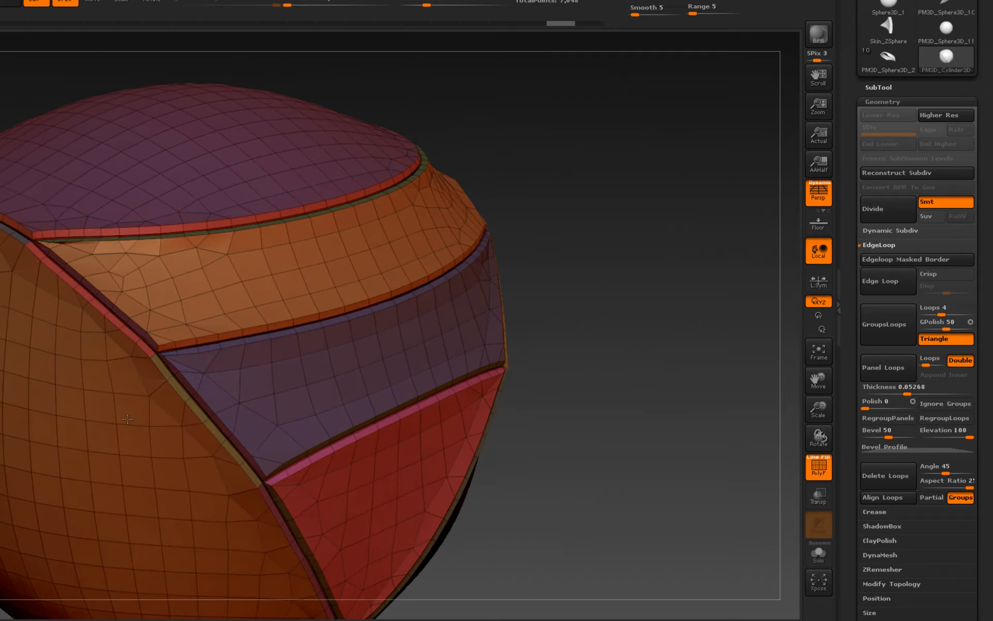
Hide the polyframe, frame the panelled mesh and subdivide it to smooth the panels
key(shift+f)
key(f)
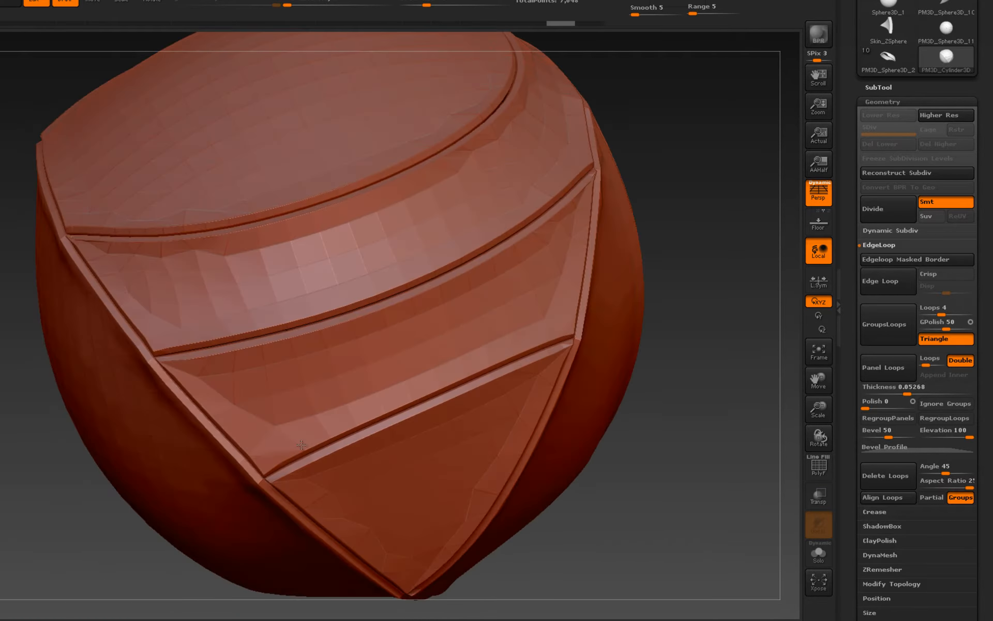
key(ctrl+d)
key(ctrl+d)
right_drag(301, 445, 270, 413)
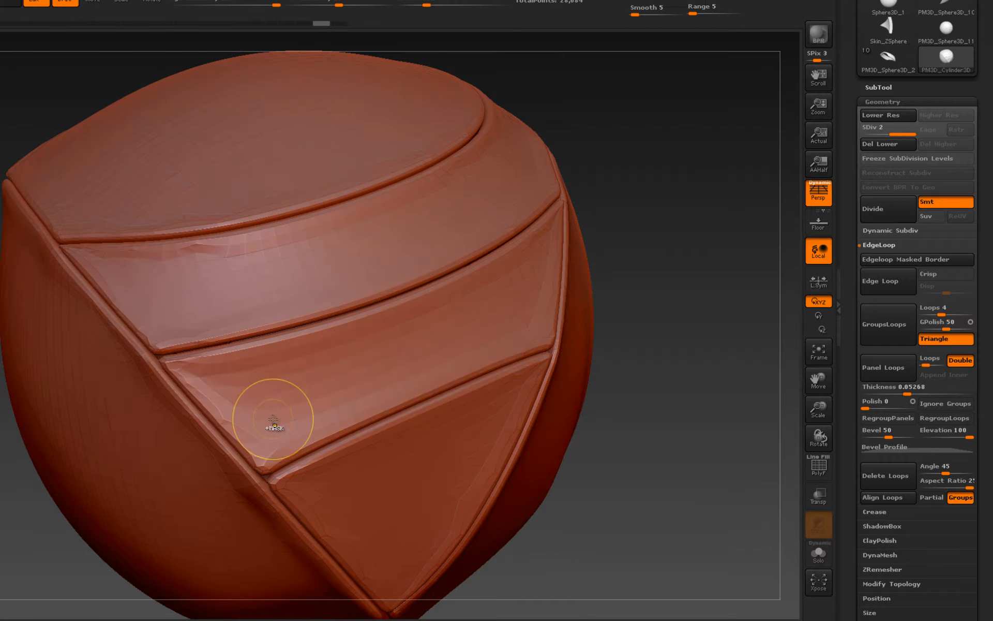
Show the polyframe at the lowest subdivision level and undo the panel loops and group polish on the sphere
key(shift+d)
key(shift+d)
key(shift+f)
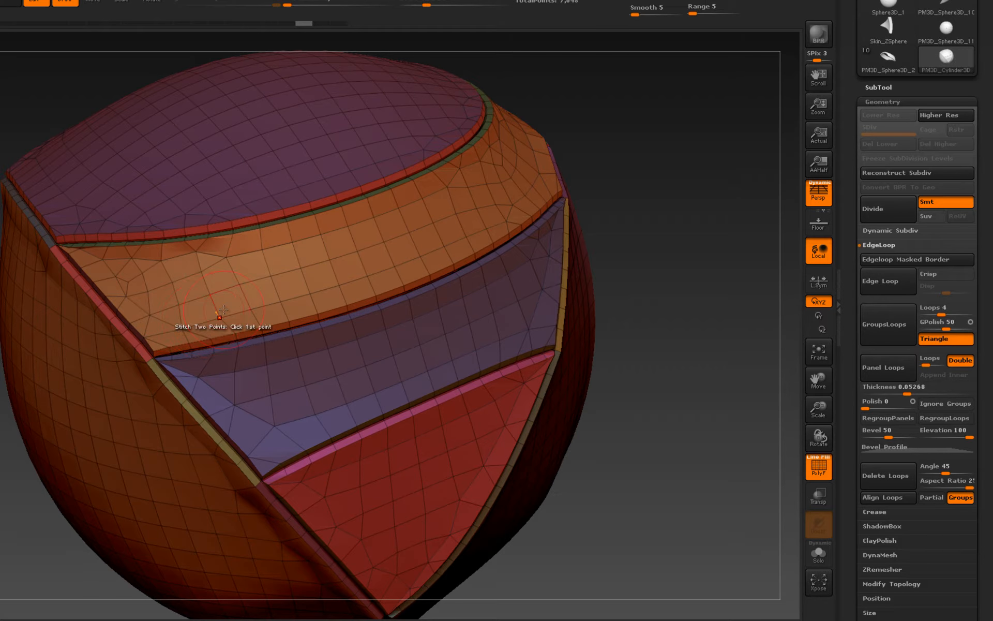
key(ctrl+z)
key(ctrl+z)
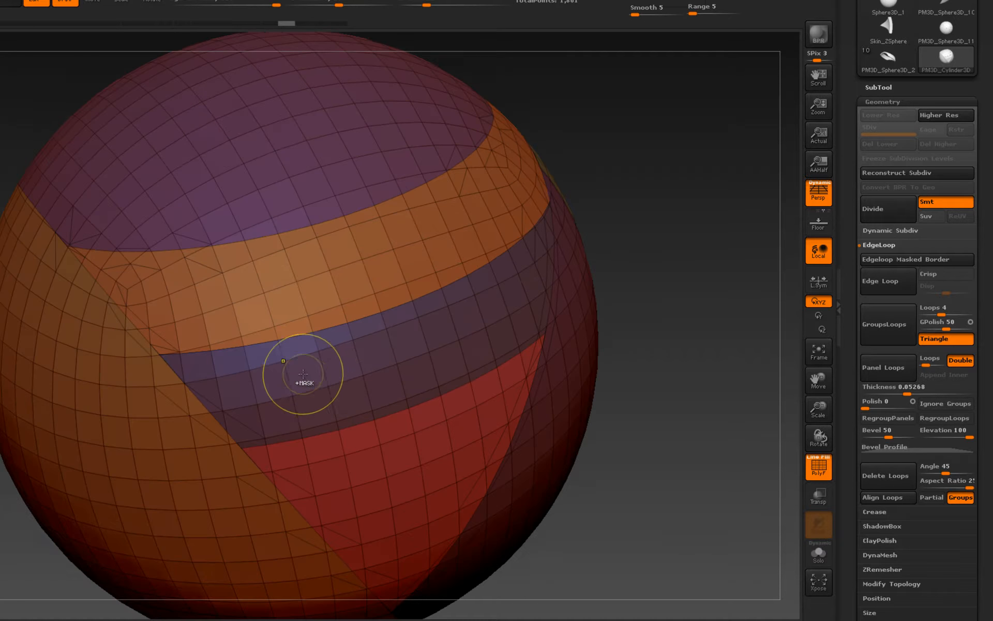
ZRemesh the sliced sphere with KeepGroups enabled
drag(856, 495, 871, 306)
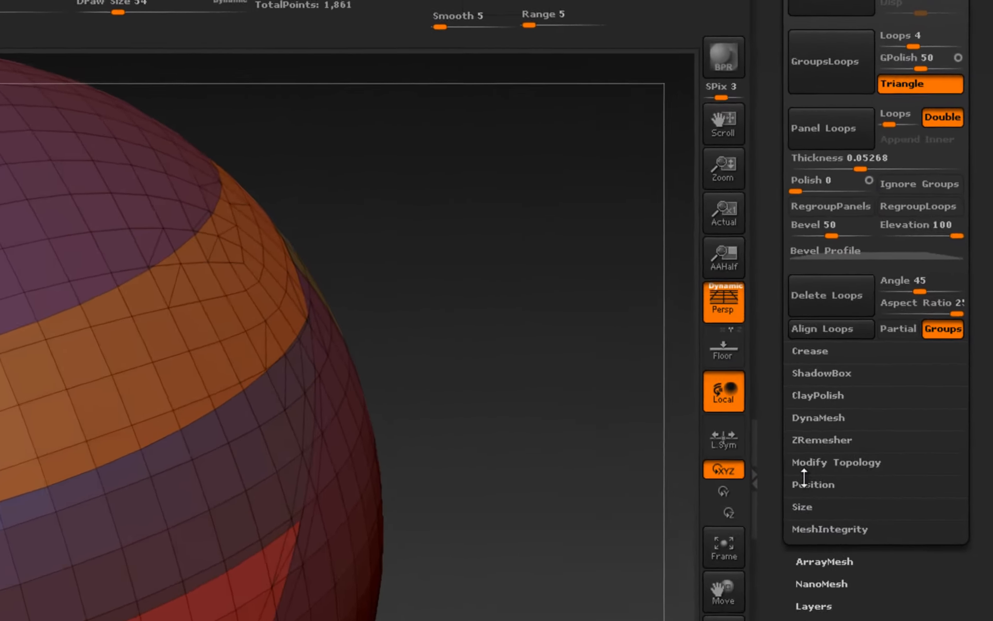
click(833, 440)
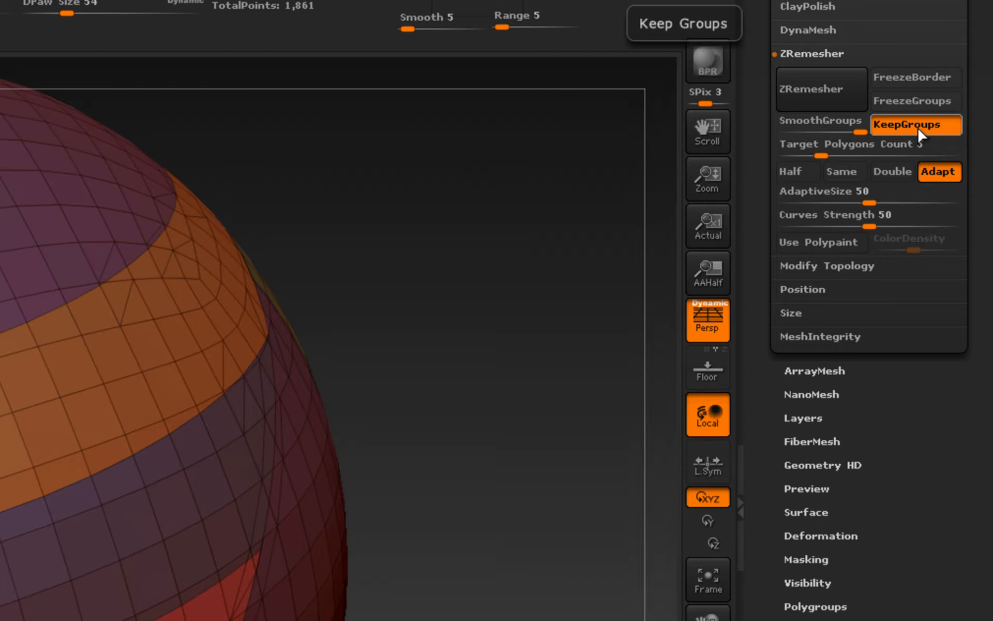
click(830, 87)
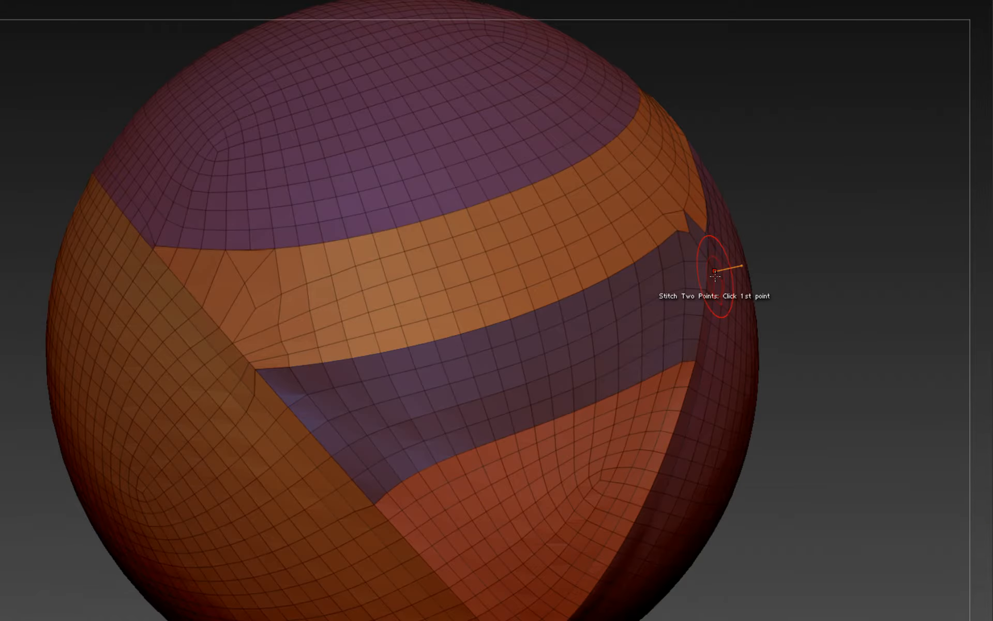
Smooth the polygroup borders of the remeshed sphere with the Polish By Groups deformation
right_drag(595, 373, 549, 387)
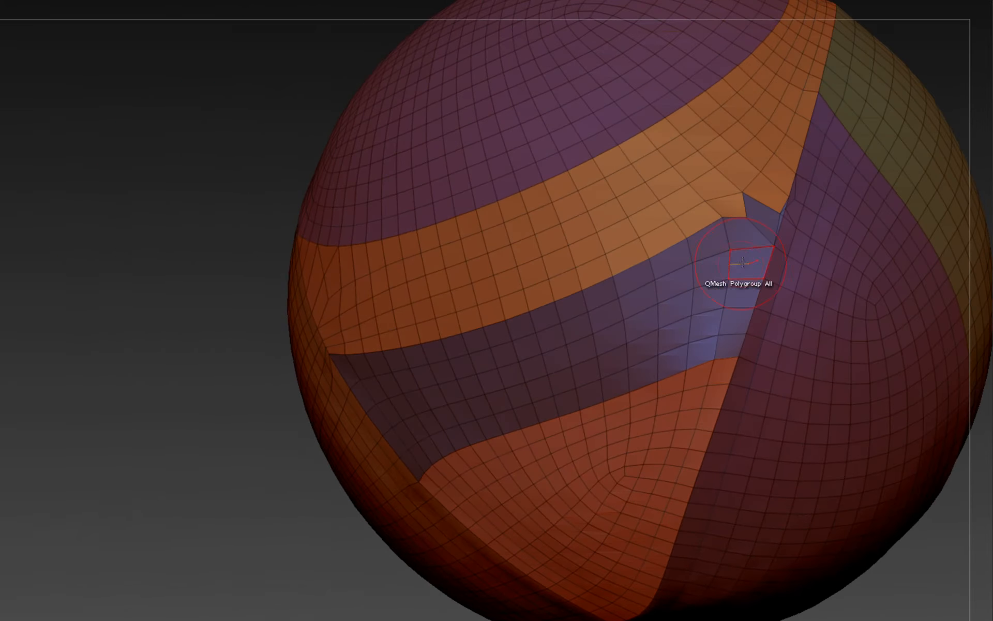
shift+drag(785, 198, 710, 223)
key(ctrl+z)
mouse_move(626, 358)
right_down()
mouse_move(647, 322)
mouse_move(621, 352)
right_up()
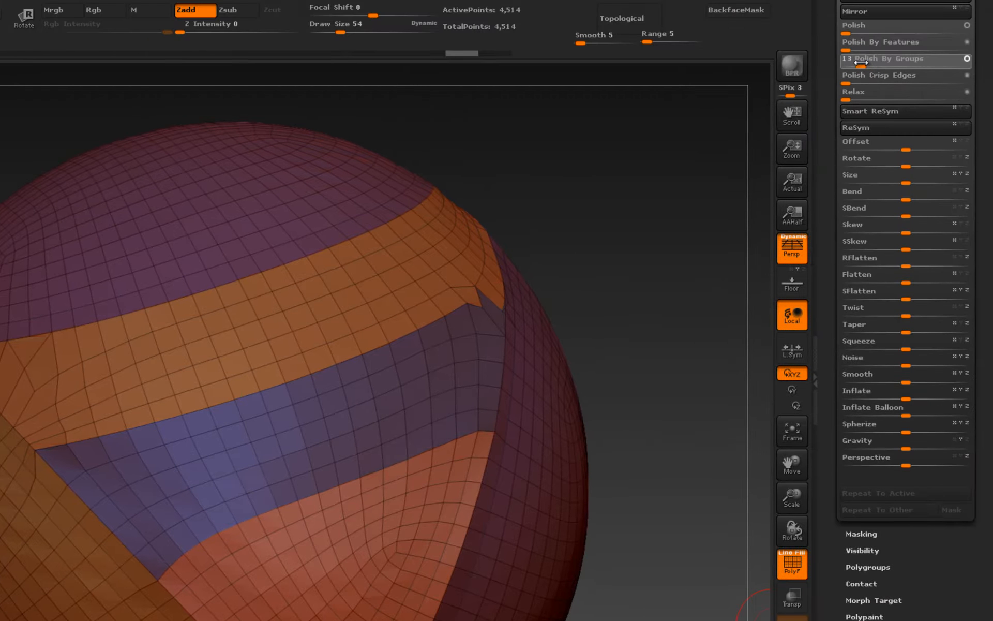
right_drag(466, 310, 444, 344)
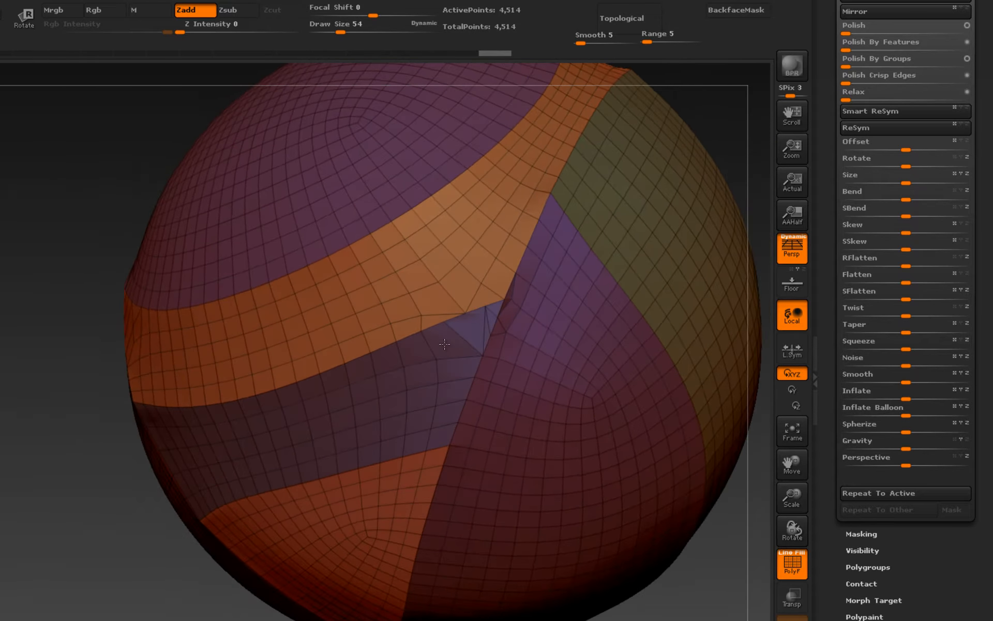
Apply Panel Loops with Polish 0 and Thickness 0.05268 to the remeshed sphere and inspect the seams at the polygroup corners
alt+right_drag(439, 288, 375, 398)
drag(816, 29, 810, 140)
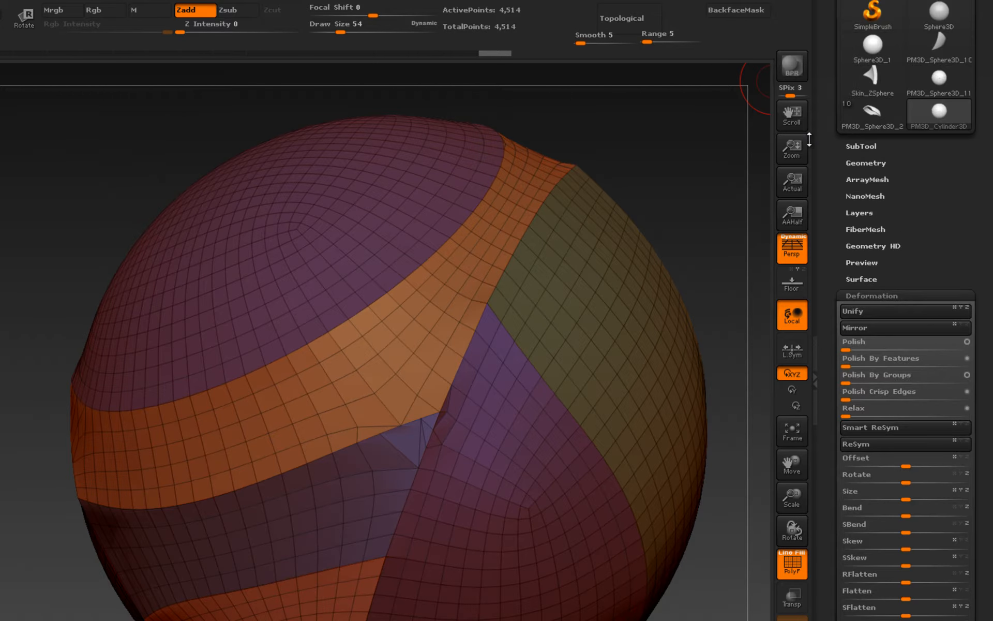
click(863, 163)
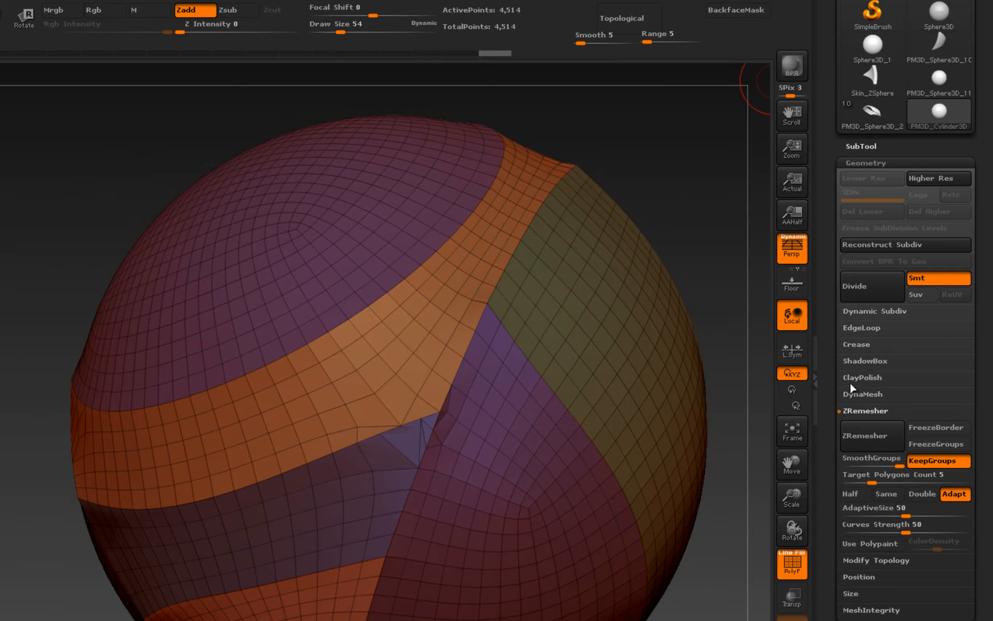
click(871, 328)
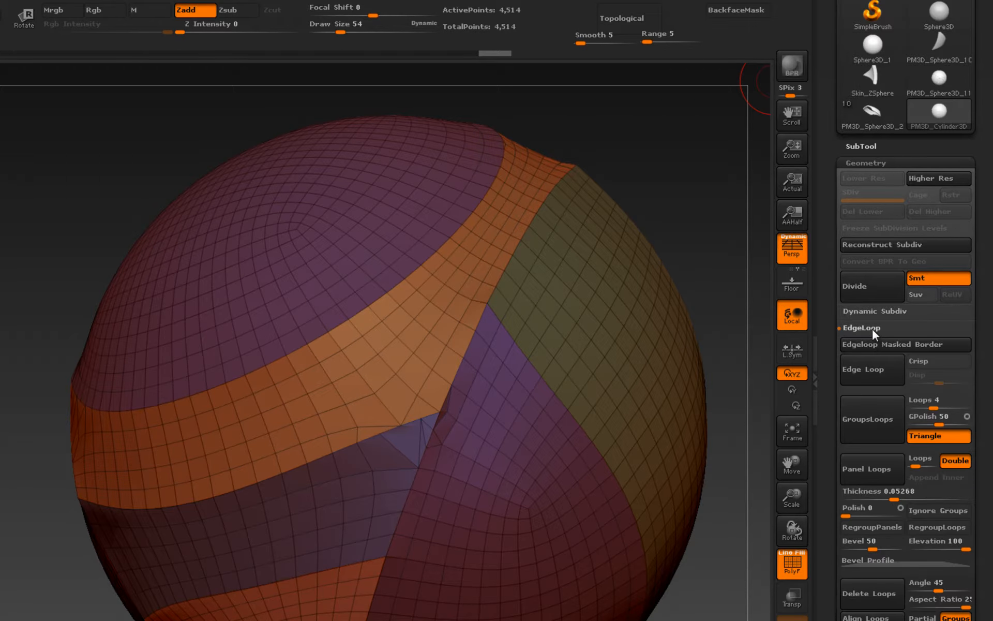
click(864, 475)
mouse_move(415, 529)
right_down()
mouse_move(461, 456)
mouse_move(487, 462)
right_up()
right_drag(306, 355, 165, 352)
shift+drag(211, 270, 210, 266)
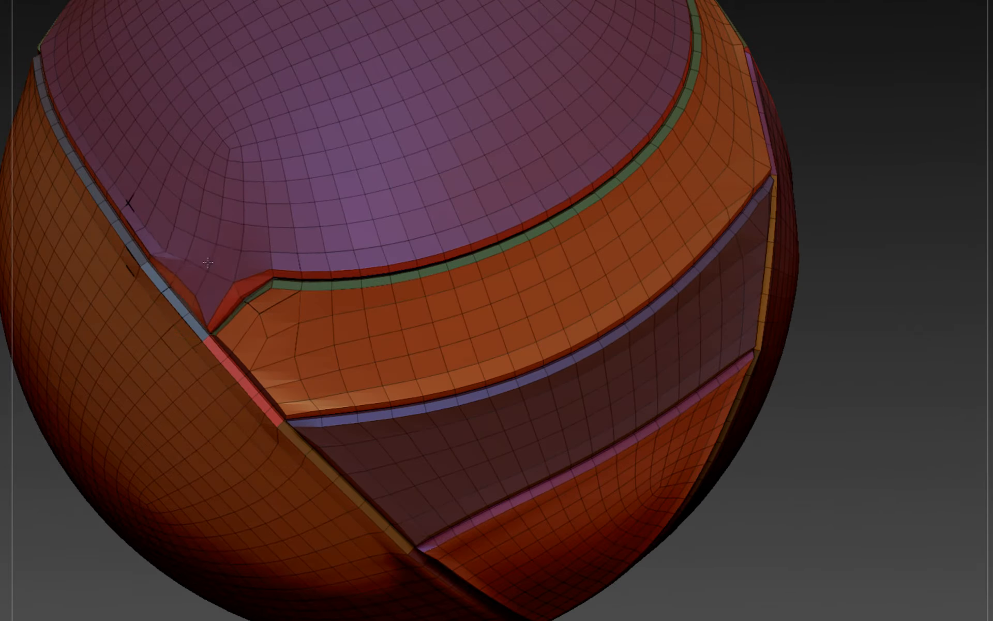
right_drag(222, 306, 284, 278)
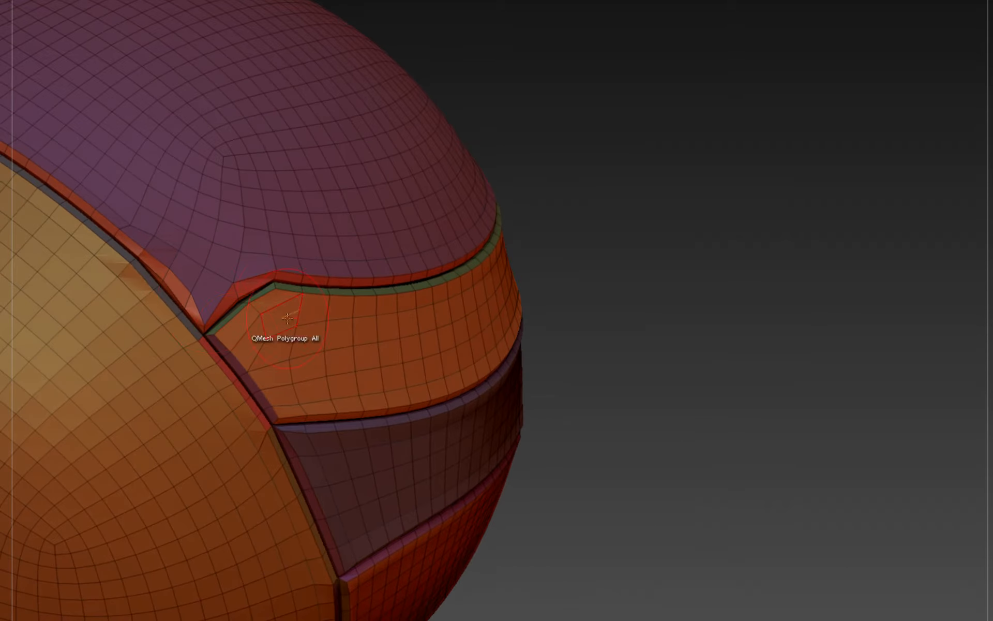
right_drag(423, 441, 369, 442)
ctrl+right_drag(430, 520, 483, 428)
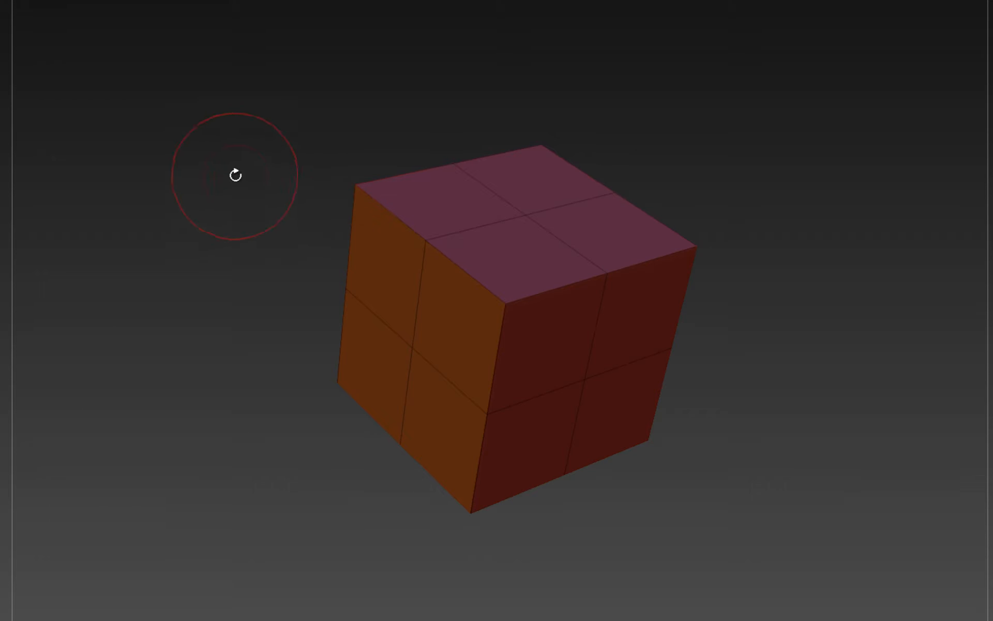
Activate the ZModeler brush on the cube and set its edge action to Bevel with the EdgeLoop Complete target
drag(235, 173, 228, 189)
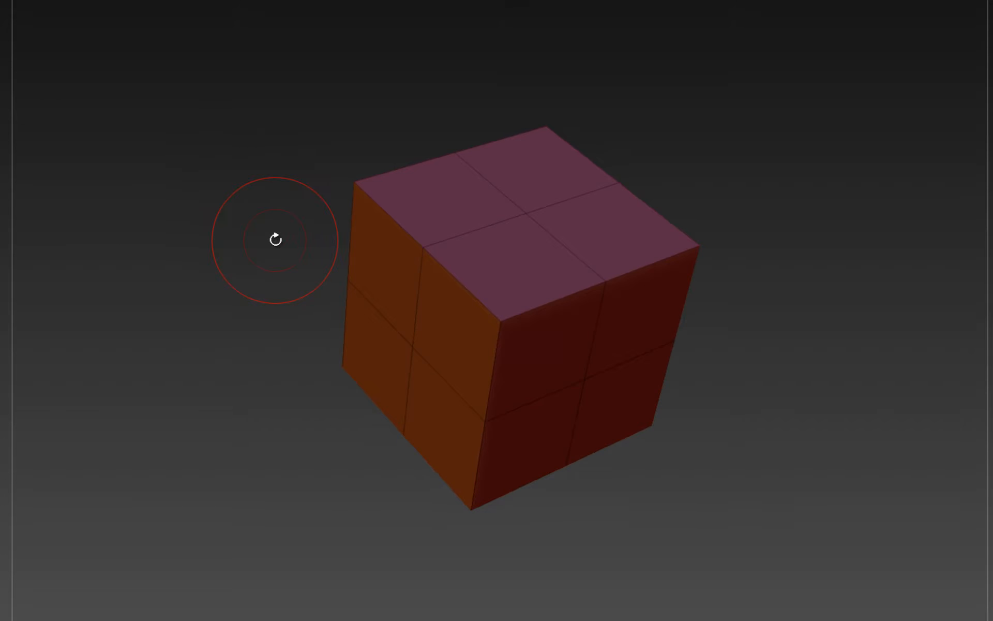
key(b)
key(z)
key(m)
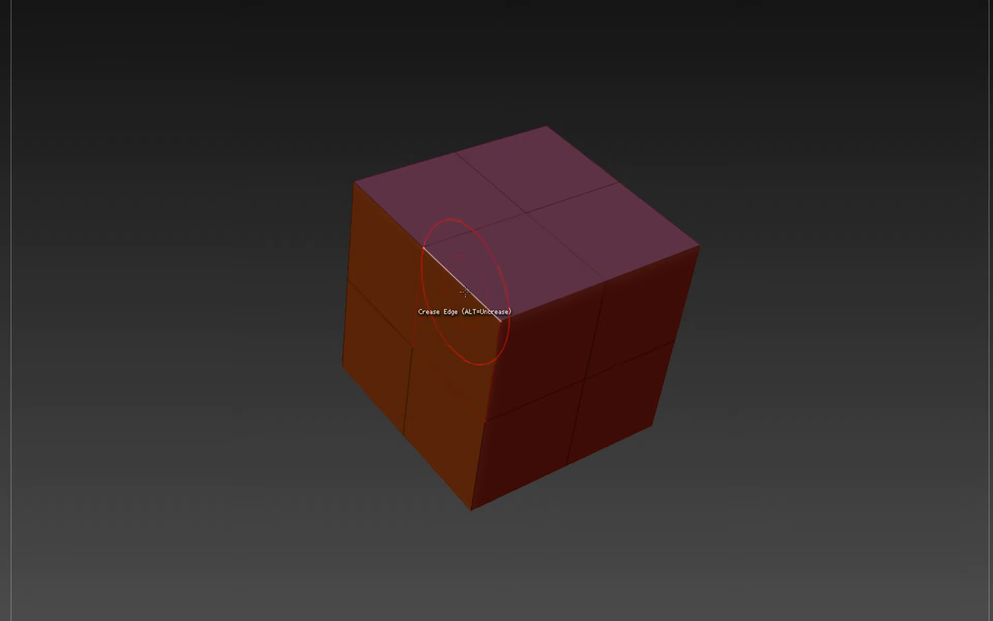
key(space)
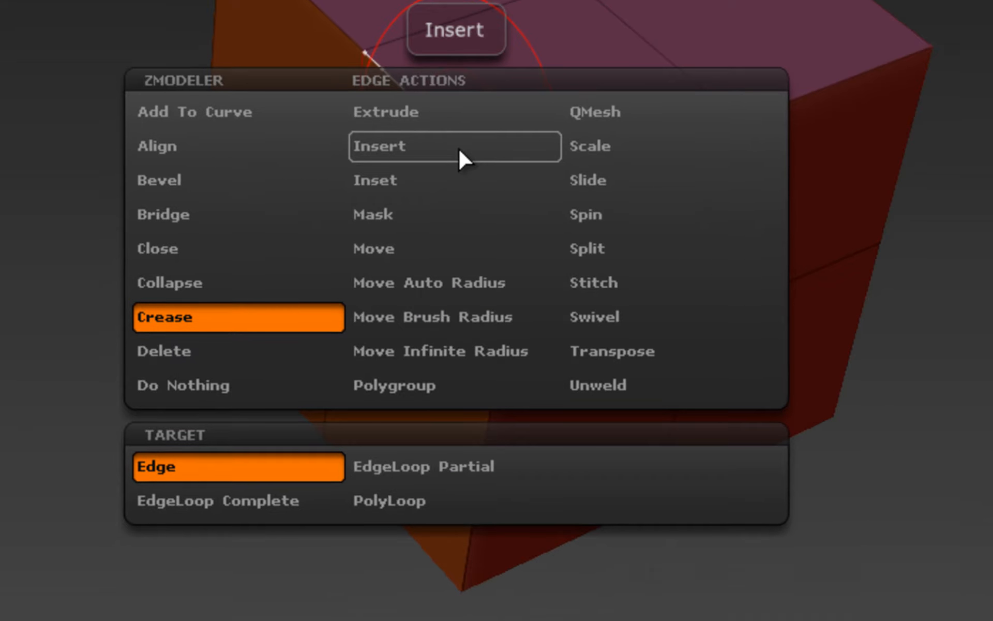
click(210, 184)
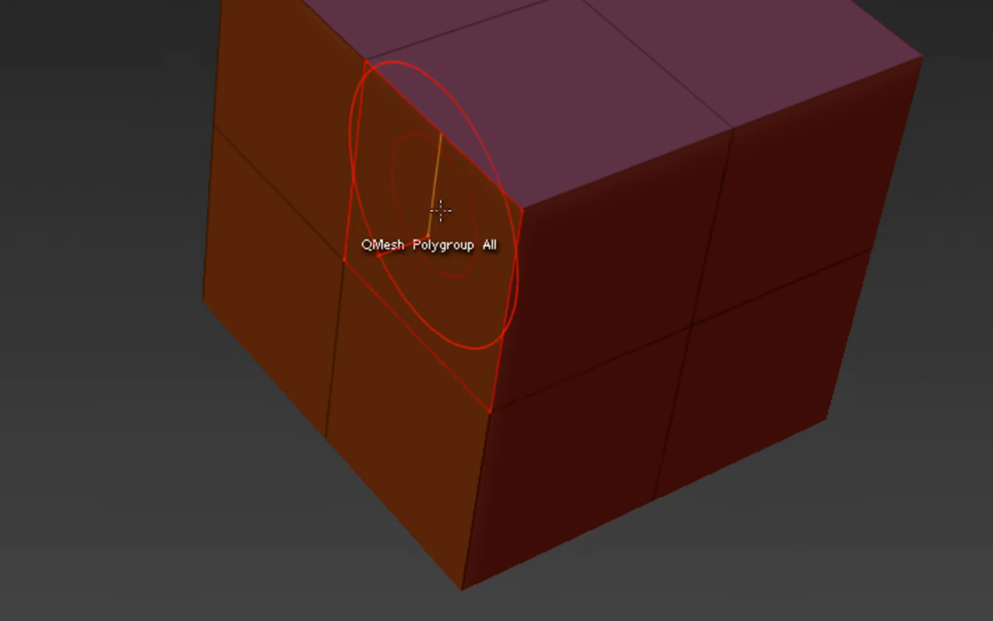
Try narrow, wide and repeated bevels on the edge loop around the cube's top face, undoing each one
mouse_move(451, 285)
mouse_down()
mouse_move(490, 195)
mouse_move(455, 269)
mouse_move(483, 196)
mouse_move(422, 250)
mouse_move(440, 283)
mouse_up()
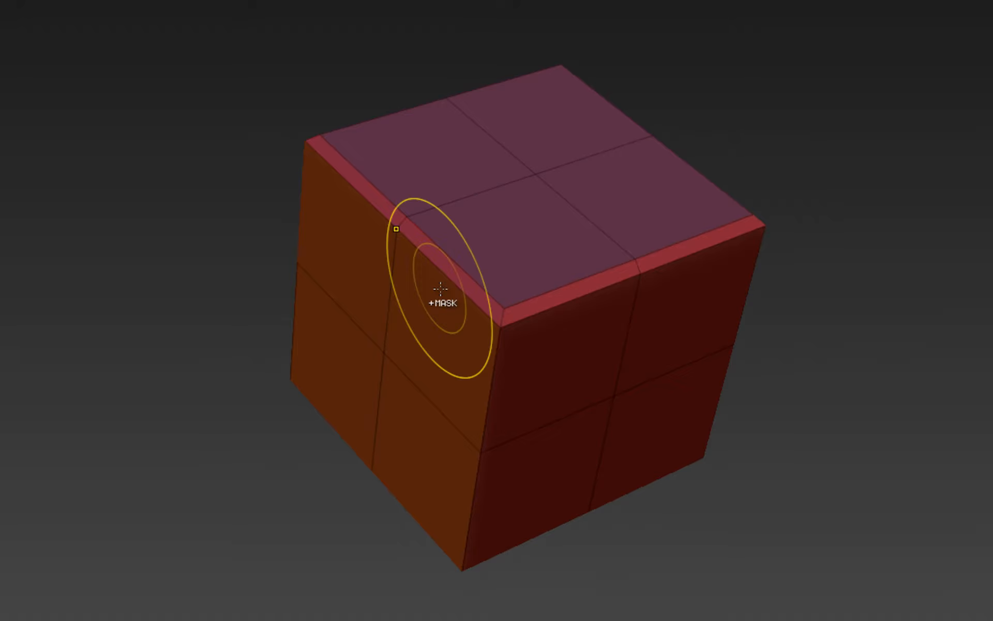
key(ctrl+z)
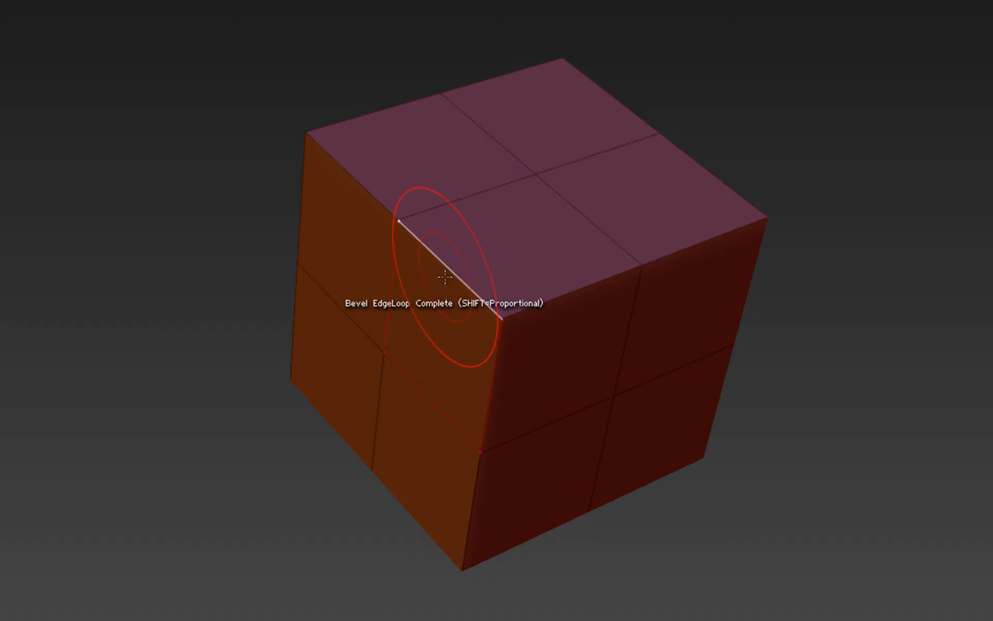
drag(445, 277, 492, 188)
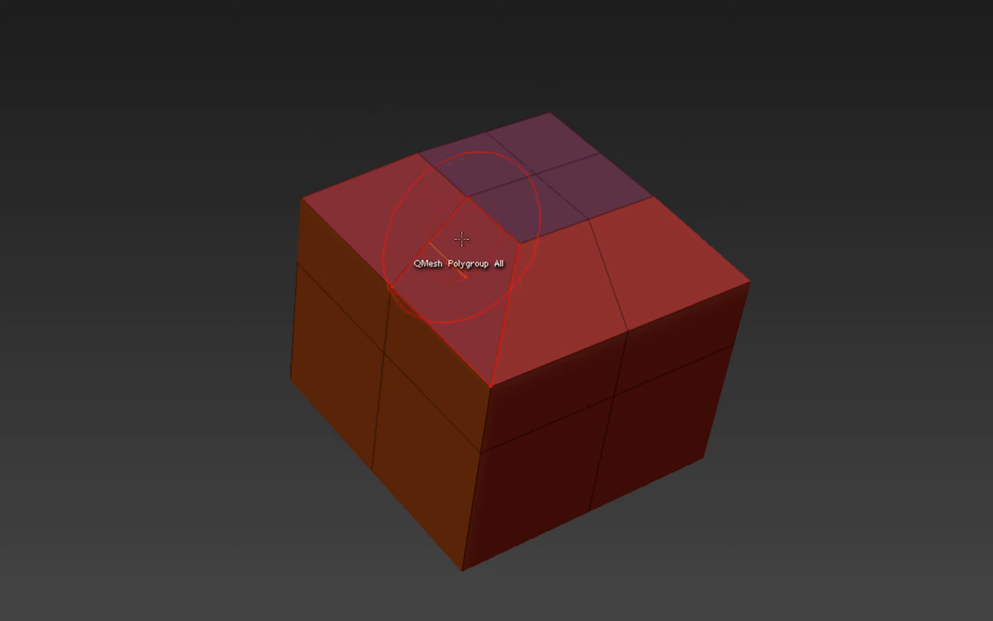
drag(489, 220, 538, 172)
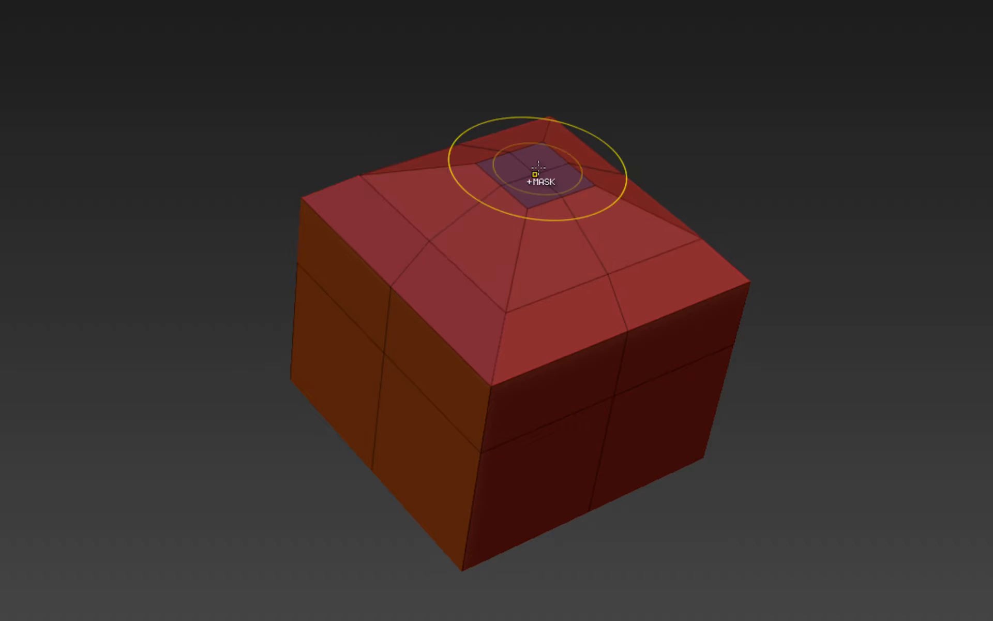
key(ctrl+z)
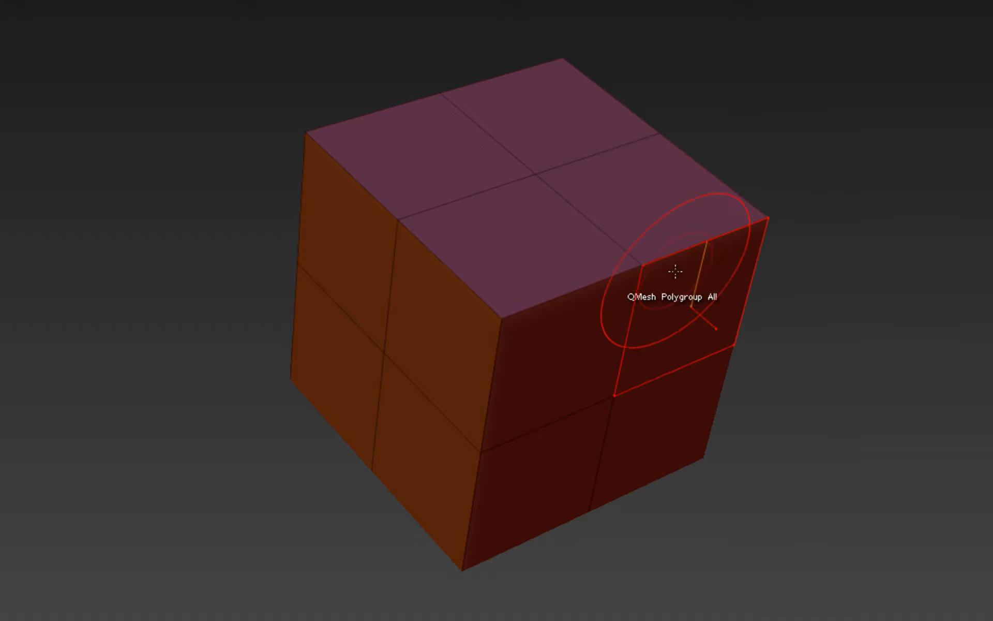
drag(678, 254, 694, 229)
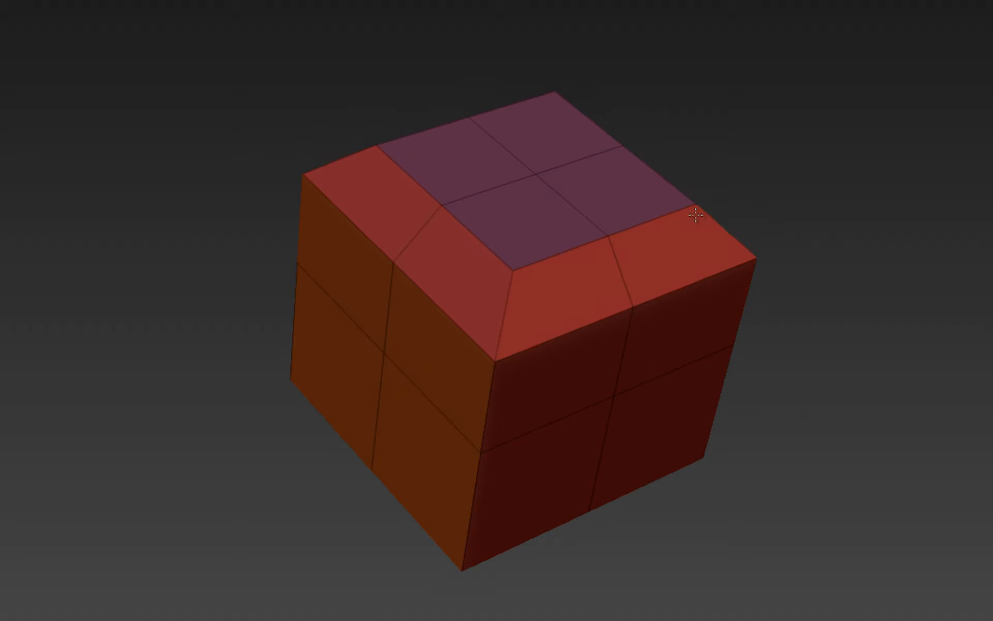
key(ctrl+z)
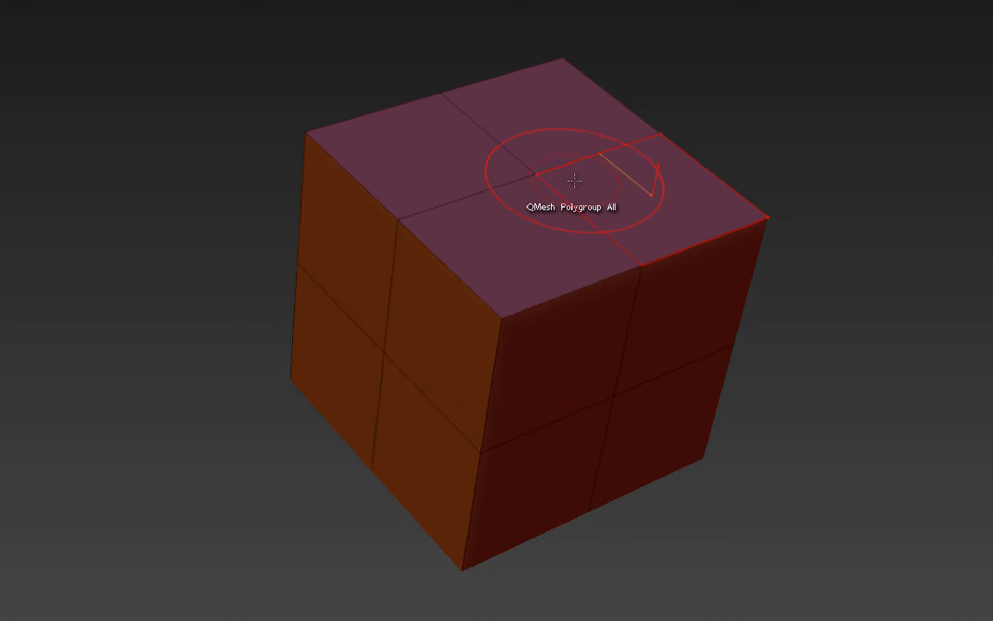
Set the edge action to Split and split an inner edge of the cube's top face near its middle
key(space)
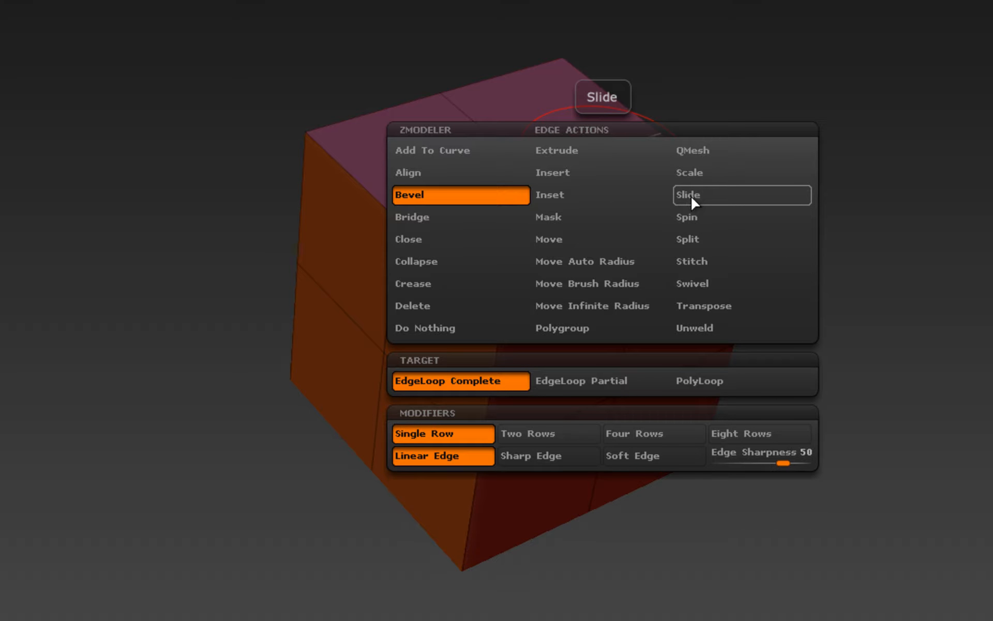
click(691, 240)
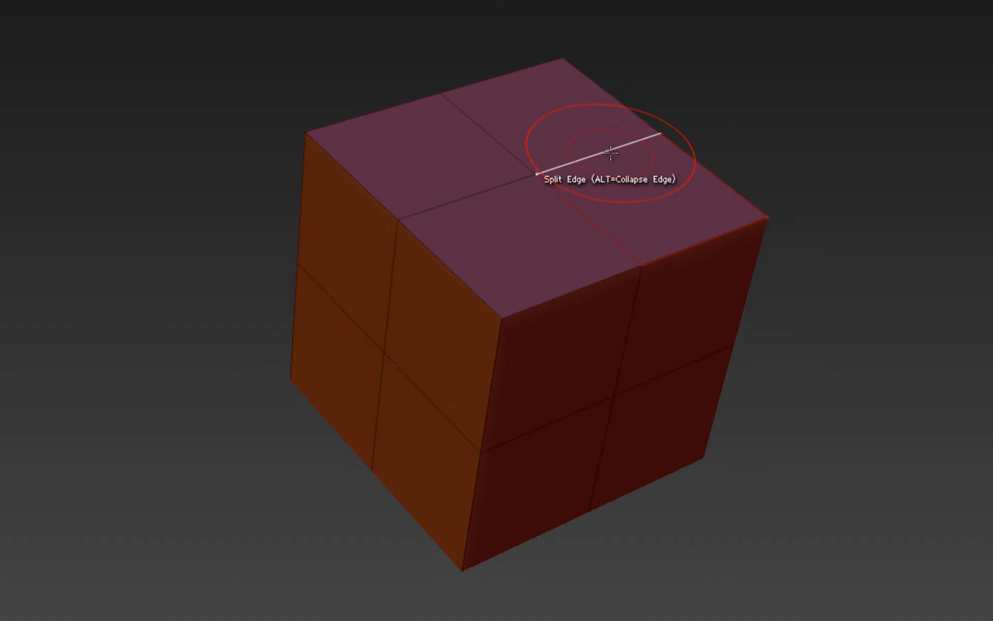
click(610, 152)
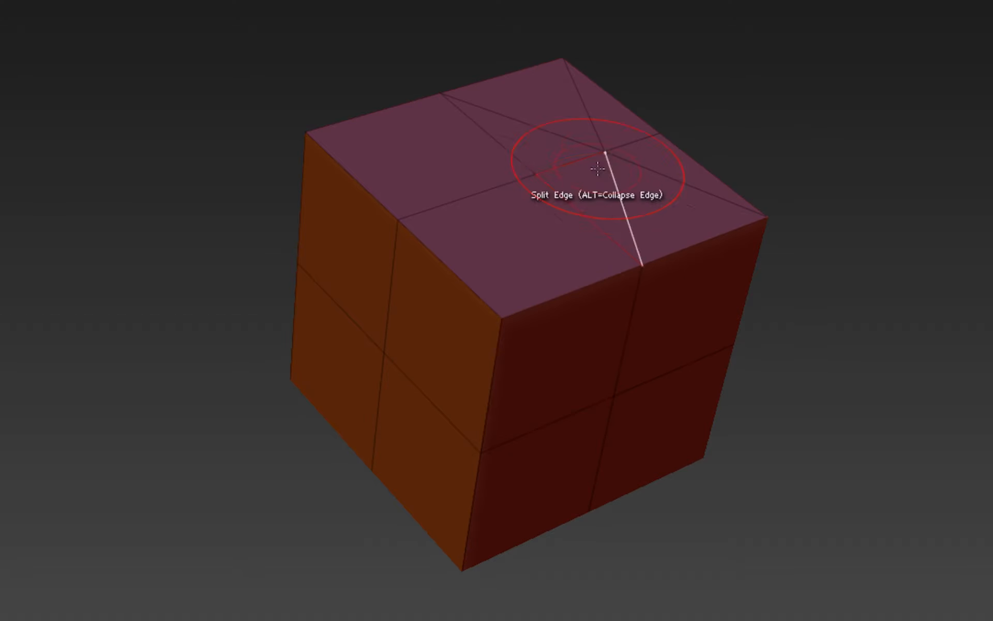
Stitch the split point to the neighbouring border midpoint of the top face using Stitch Two Points, To End Point
key(space)
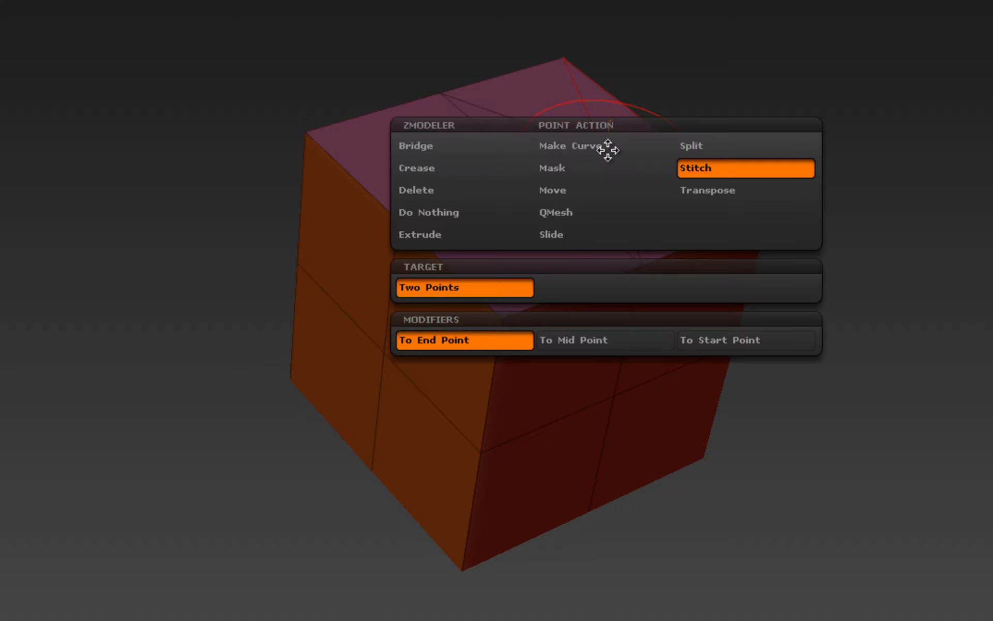
click(698, 166)
click(604, 151)
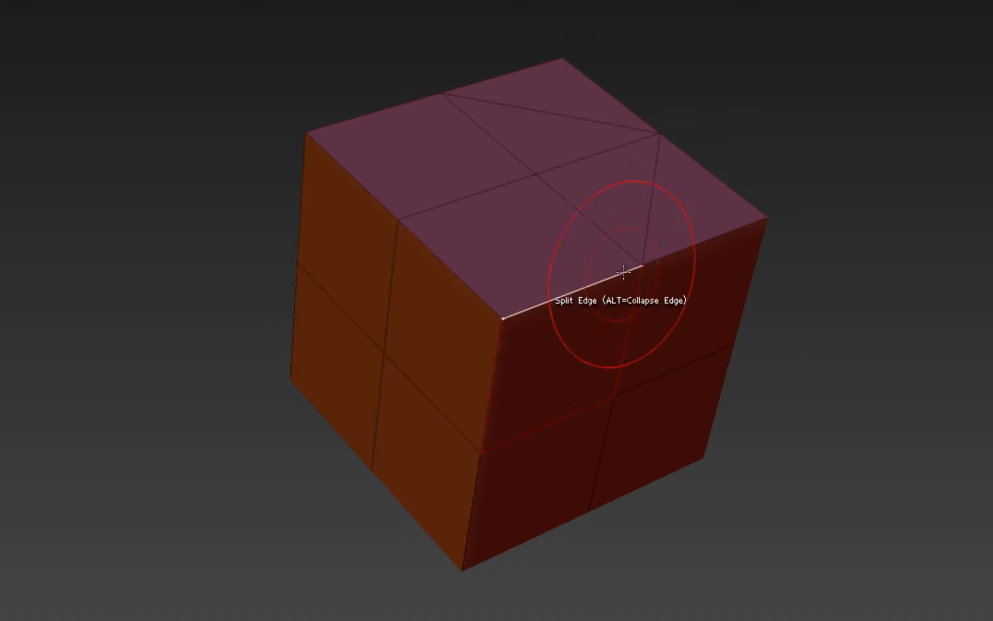
Set the edge action back to Bevel and reselect the ZModeler brush for the cube
drag(773, 552, 755, 573)
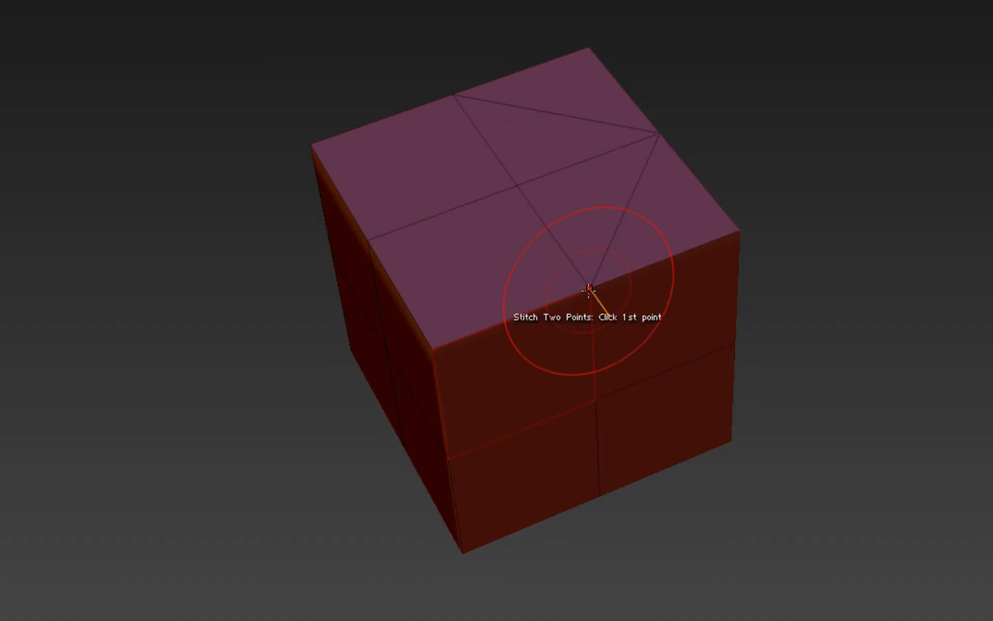
key(space)
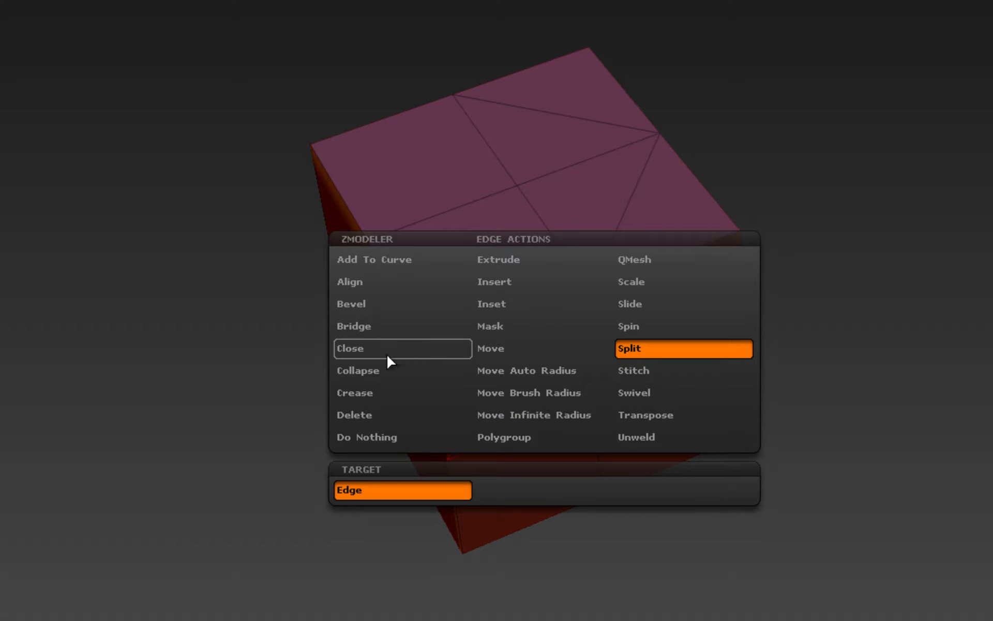
click(370, 304)
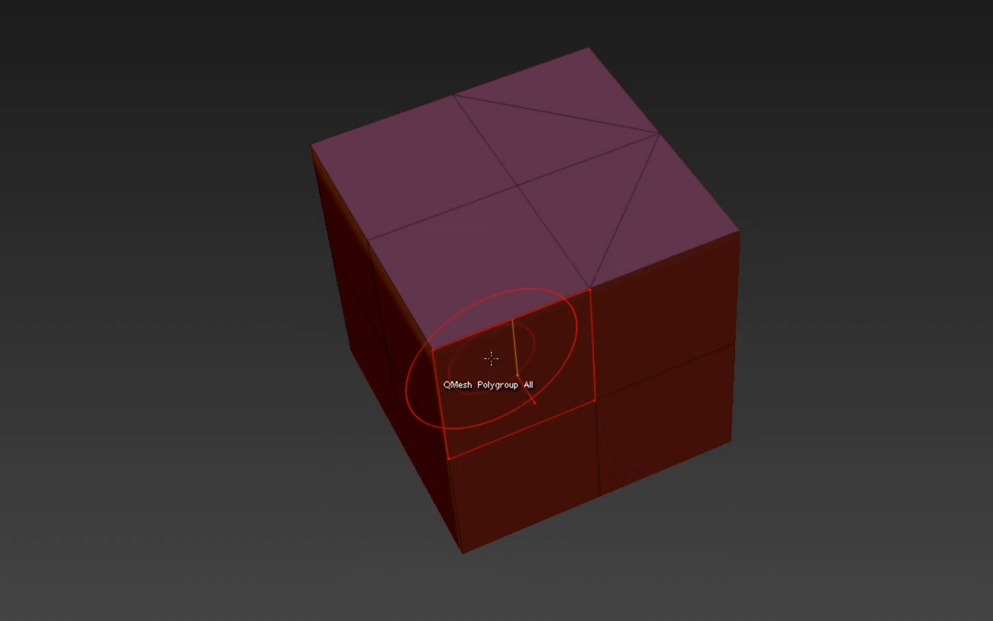
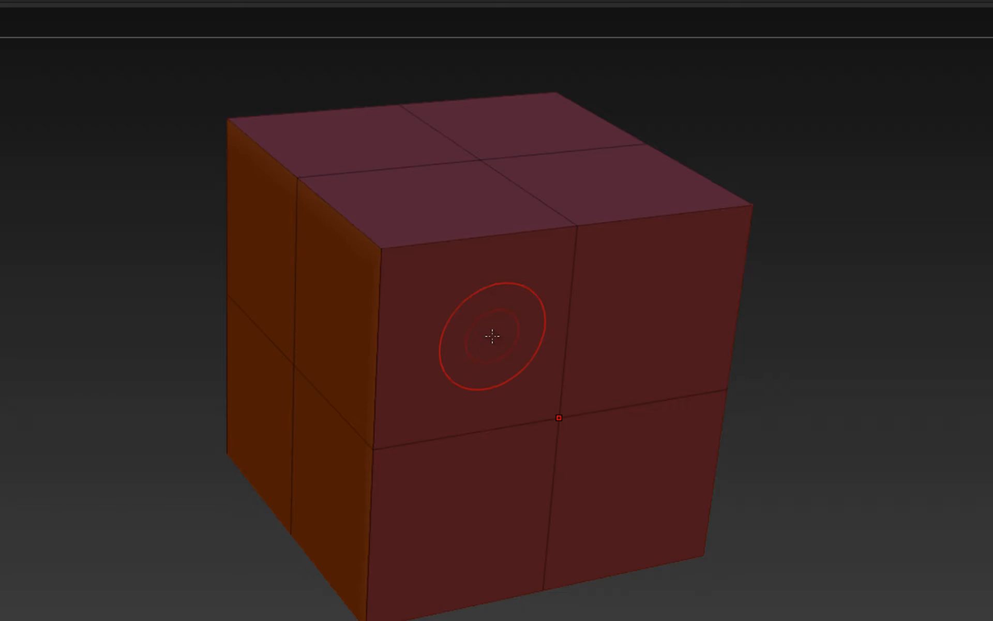
key(b)
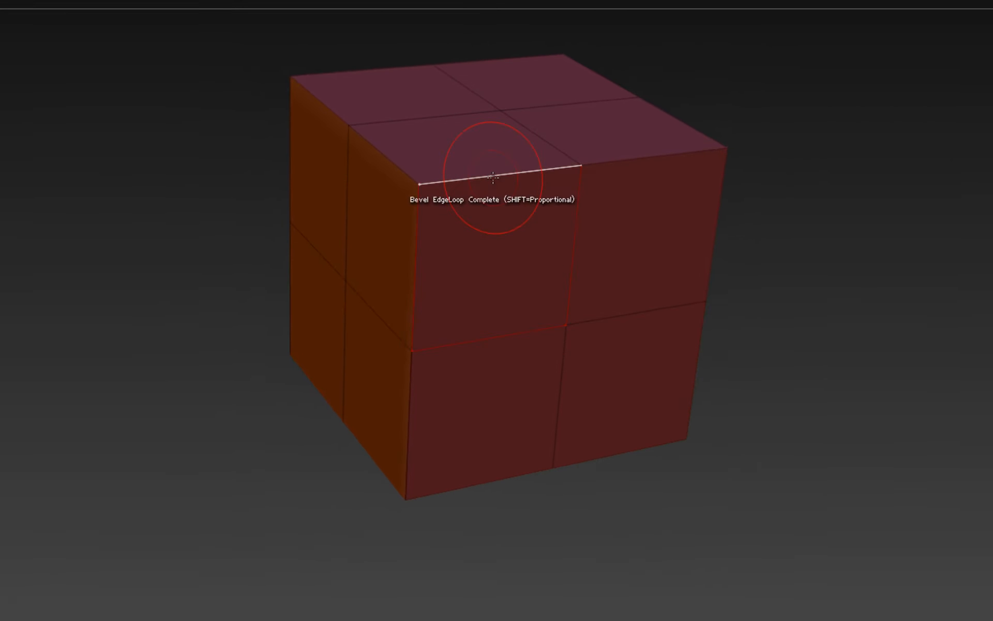
Bevel the edge loop around the cube's top face, and try smoothing the beveled cube with two subdivisions
drag(498, 184, 184, 527)
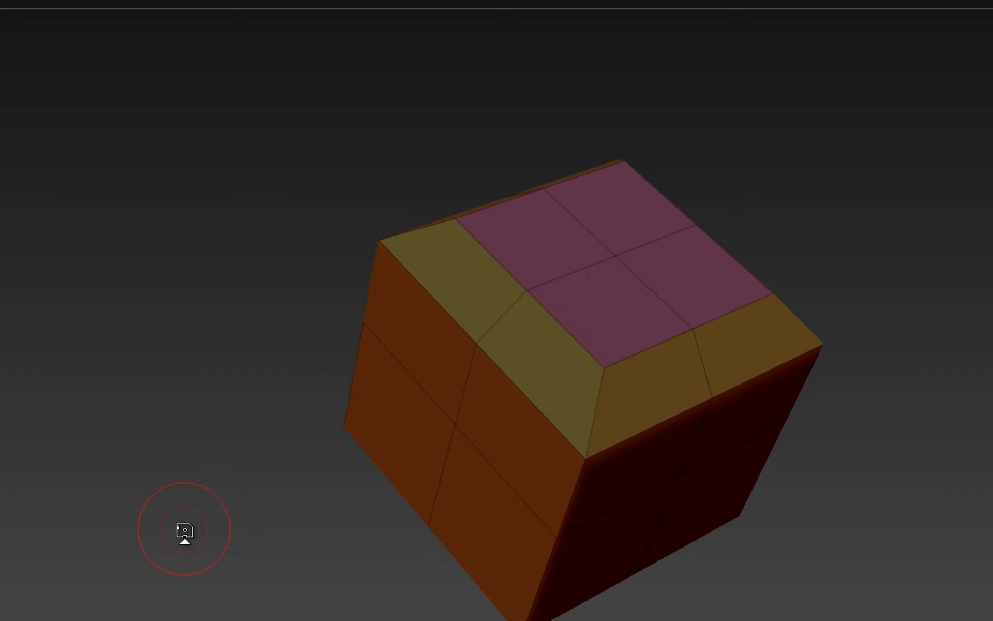
mouse_move(213, 388)
mouse_down()
mouse_move(158, 390)
mouse_move(118, 411)
mouse_move(197, 178)
mouse_move(160, 255)
mouse_move(169, 266)
mouse_up()
key(ctrl+d)
key(ctrl+d)
key(shift+d)
key(shift+d)
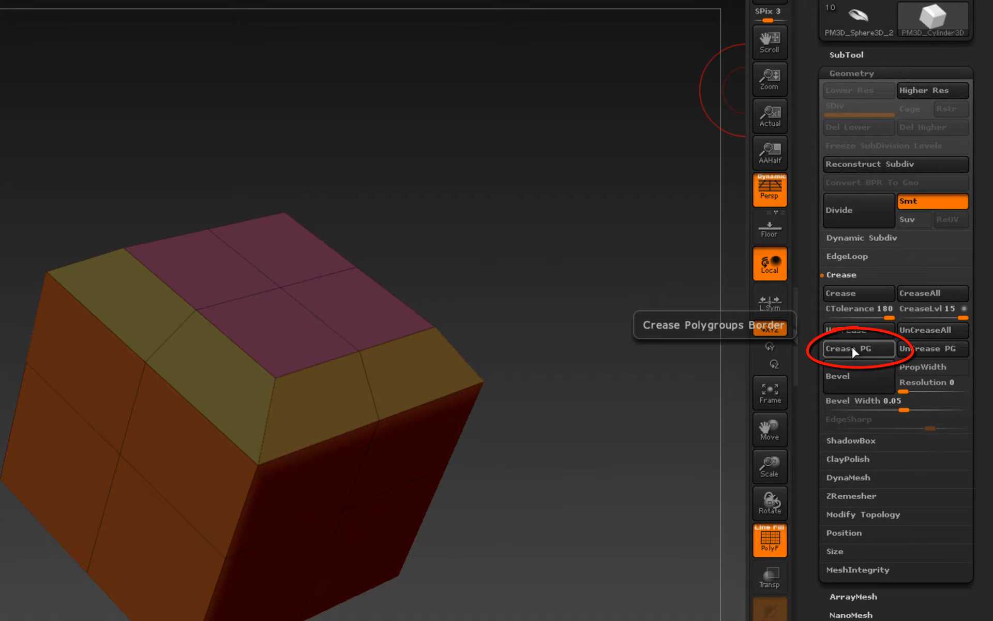
Crease the beveled cube's polygroup borders and subdivide the mesh up to level 5
click(852, 346)
mouse_move(569, 414)
mouse_down()
mouse_move(595, 401)
mouse_move(538, 414)
mouse_up()
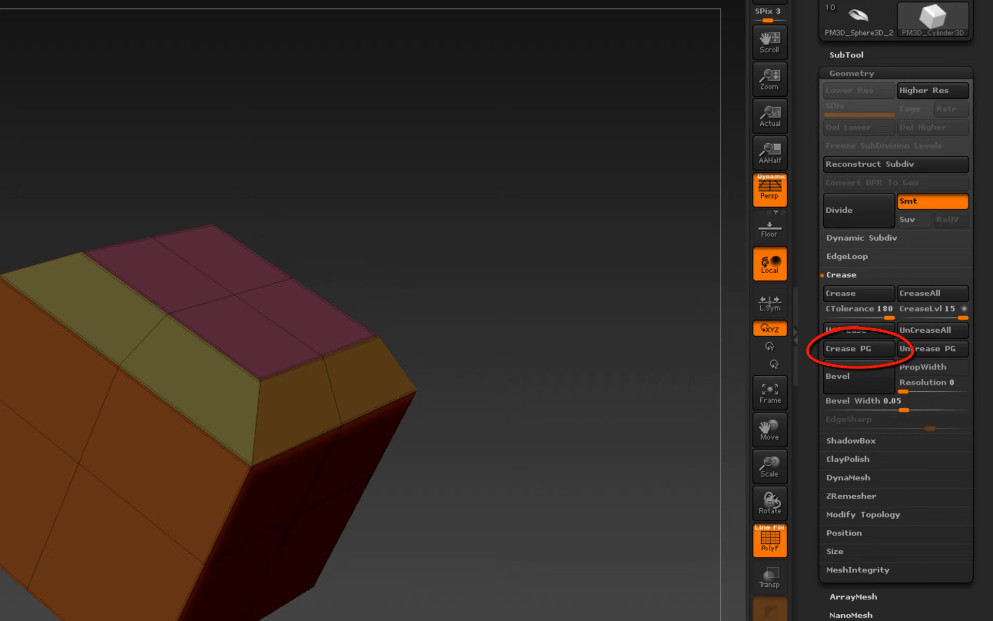
key(d)
key(d)
drag(331, 600, 342, 574)
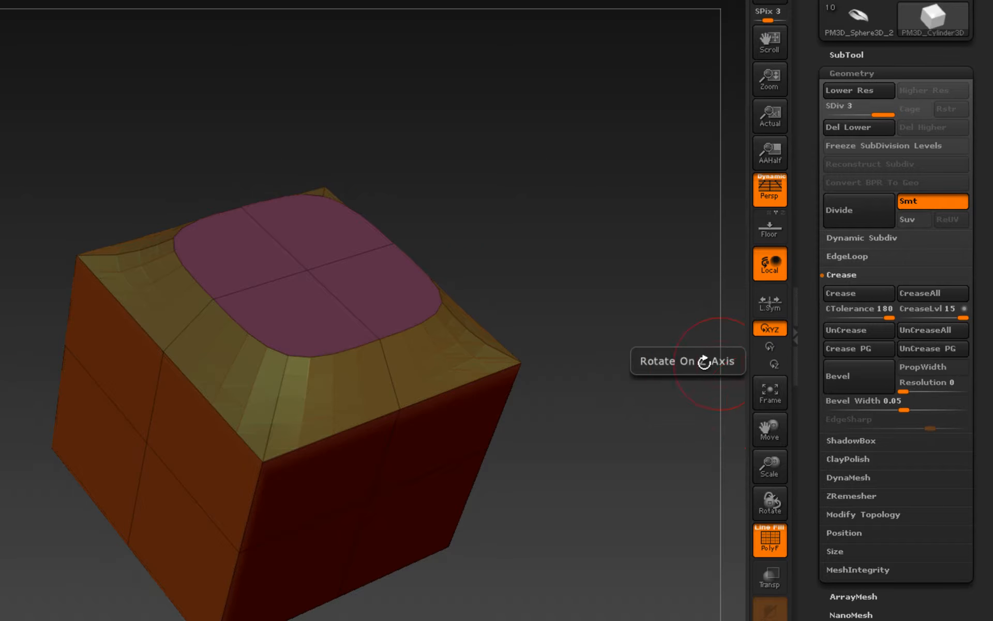
key(ctrl+d)
key(ctrl+d)
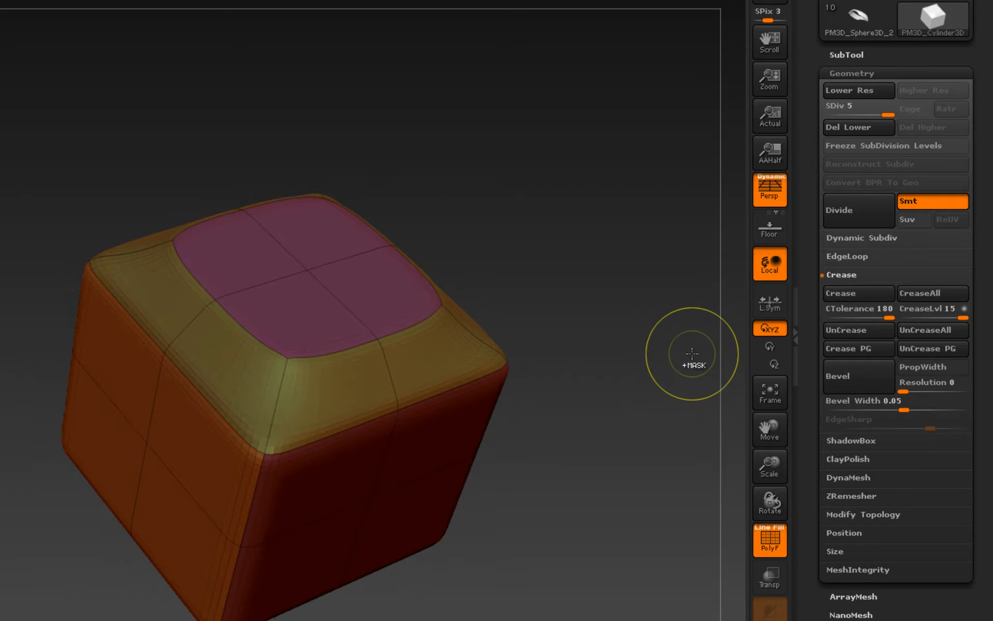
Inspect the subdivided cube with the polyframe off and on, and return it to its unsubdivided beveled shape
key(shift+f)
mouse_move(31, 311)
mouse_down()
mouse_move(17, 240)
mouse_move(60, 222)
mouse_move(46, 275)
mouse_move(78, 288)
mouse_move(100, 271)
mouse_up()
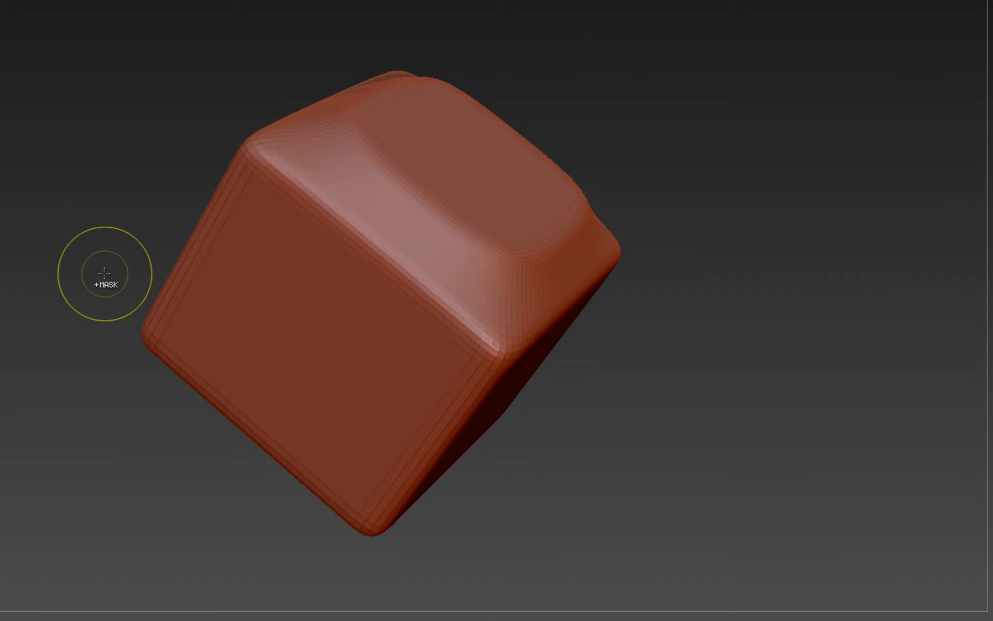
key(shift+f)
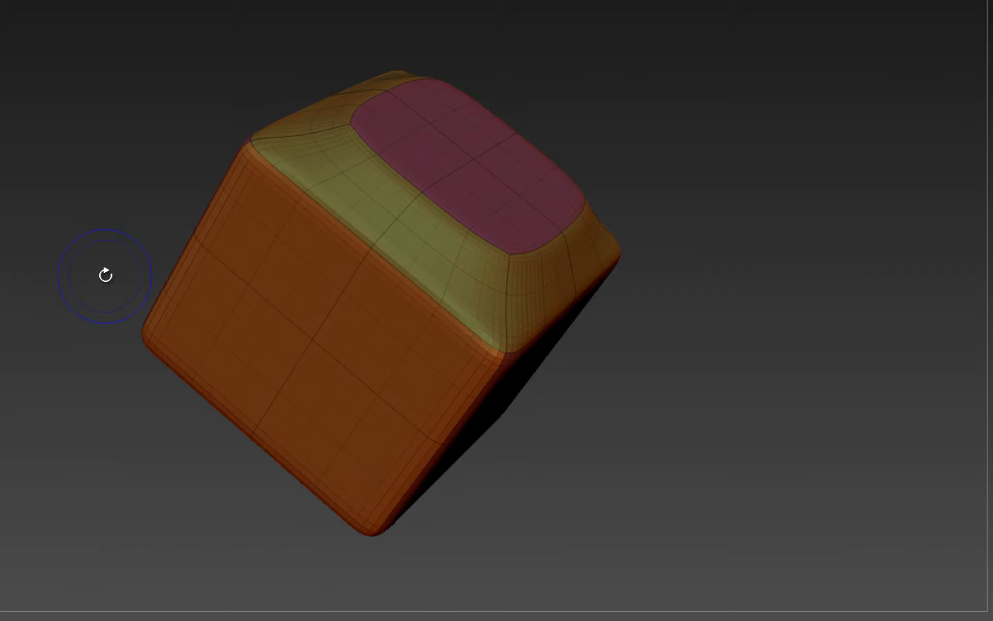
key(shift+d)
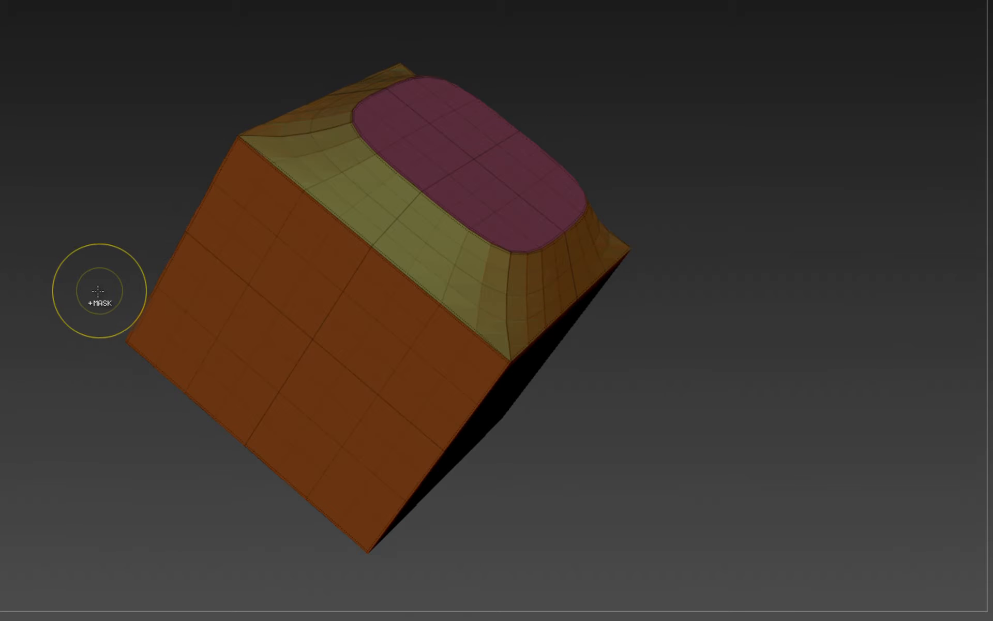
key(shift+d)
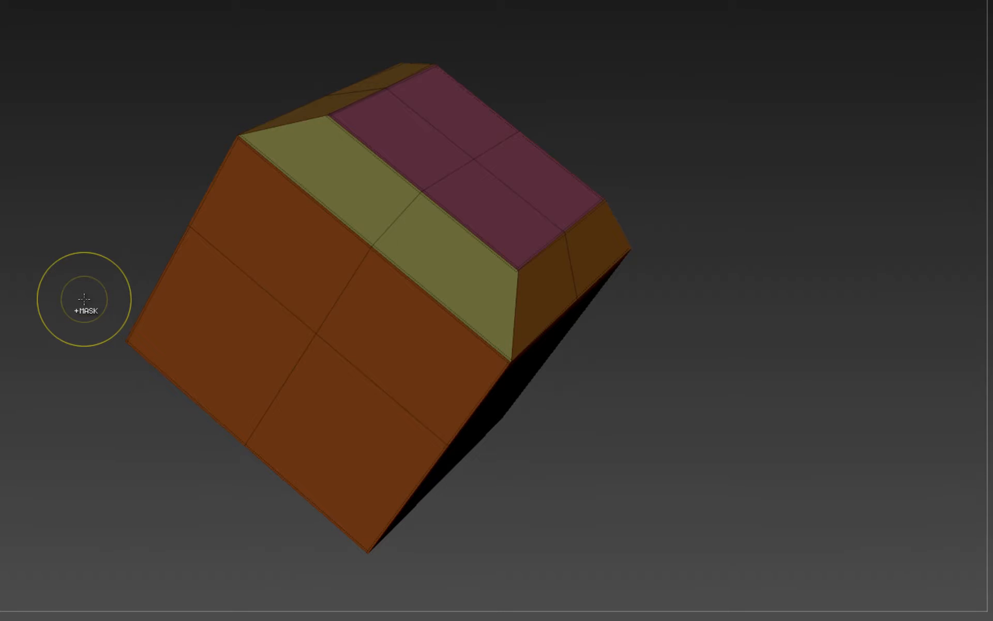
Set the ZModeler edge action to Crease on the beveled corner edge
drag(126, 139, 104, 111)
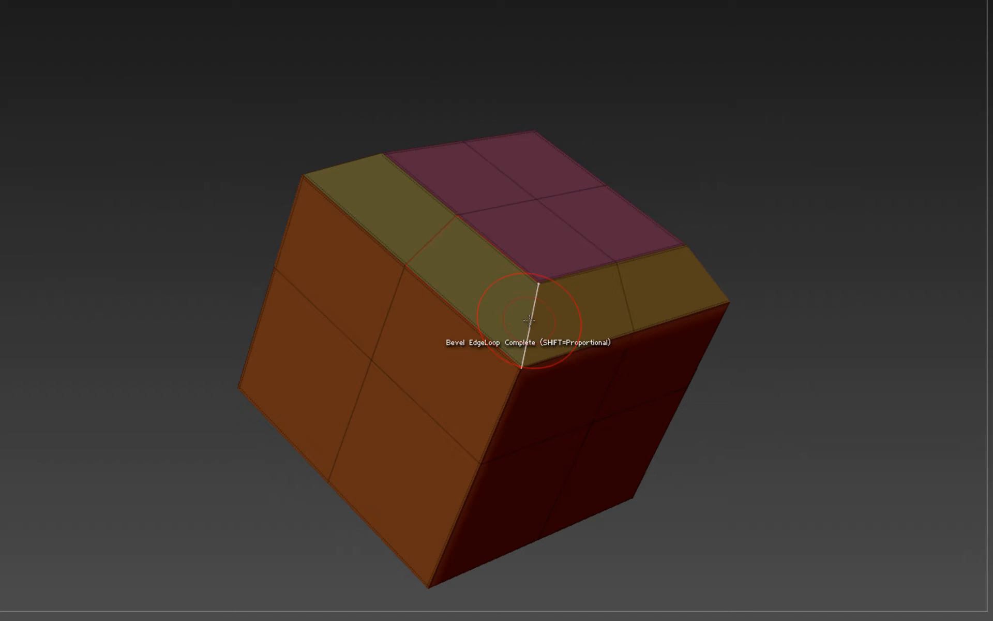
key(space)
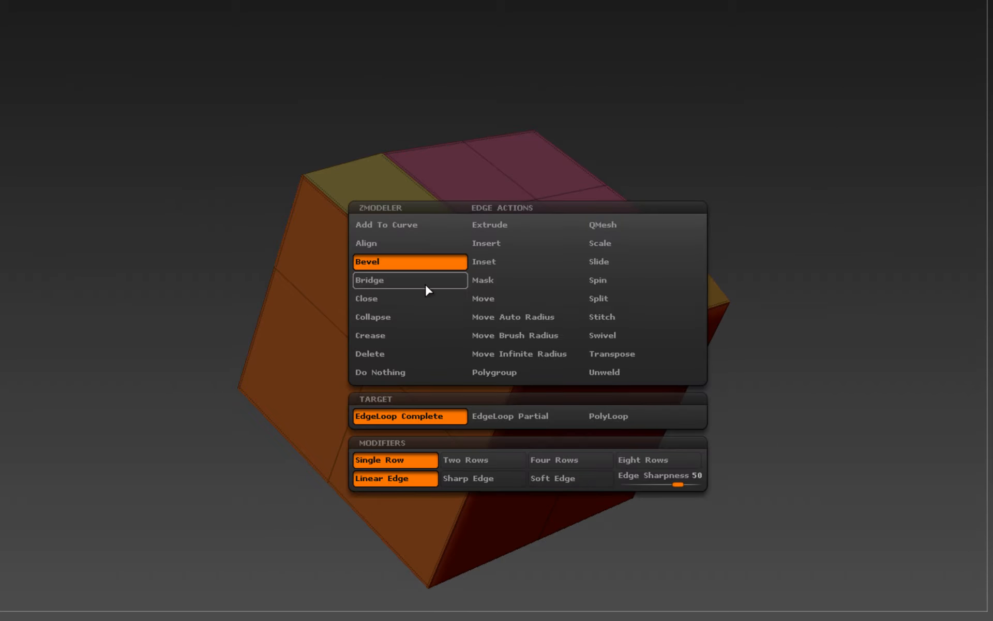
click(383, 336)
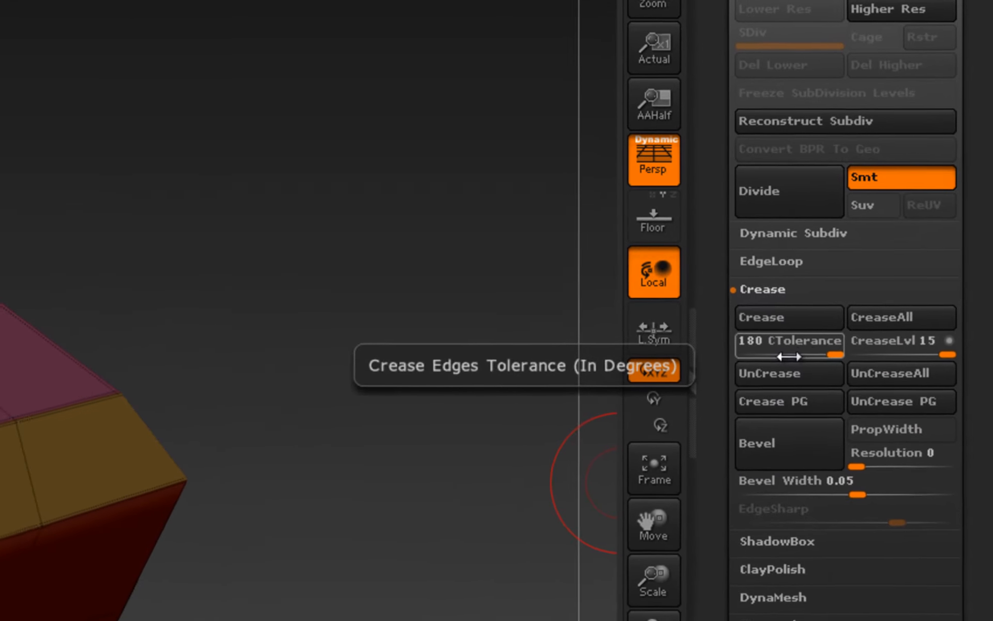
Set the crease tolerance to 38, crease the cube's edges by that angle and subdivide the cube to level 3
drag(788, 356, 761, 356)
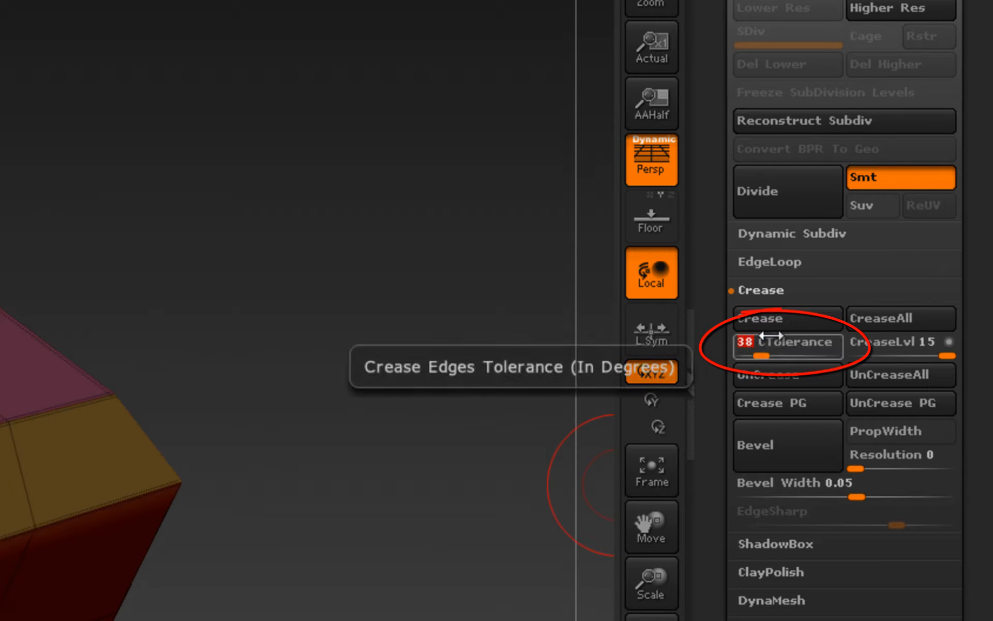
click(777, 321)
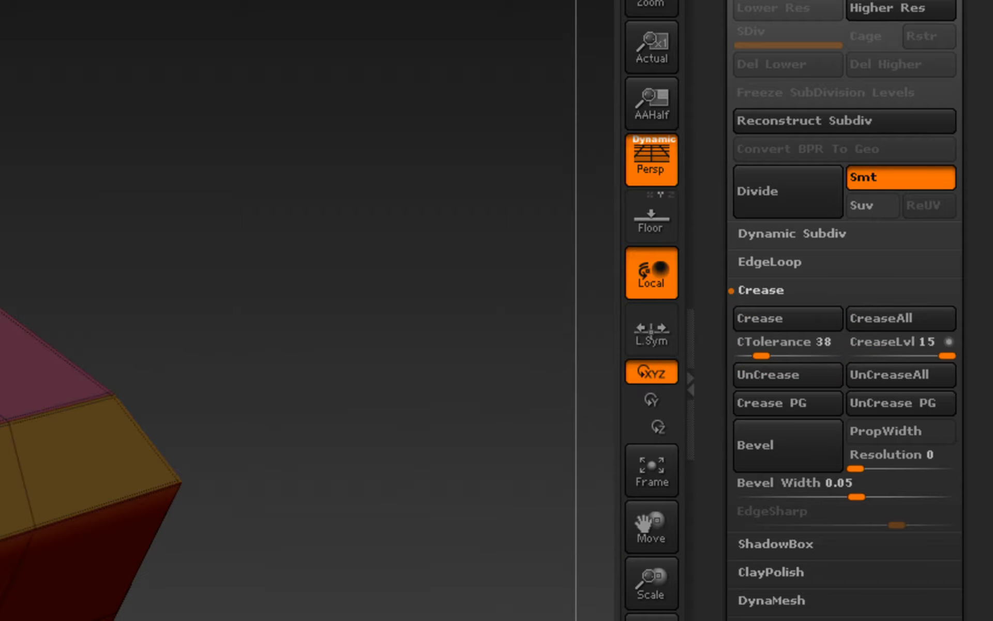
mouse_move(9, 185)
mouse_down()
mouse_move(2, 207)
mouse_move(8, 185)
mouse_up()
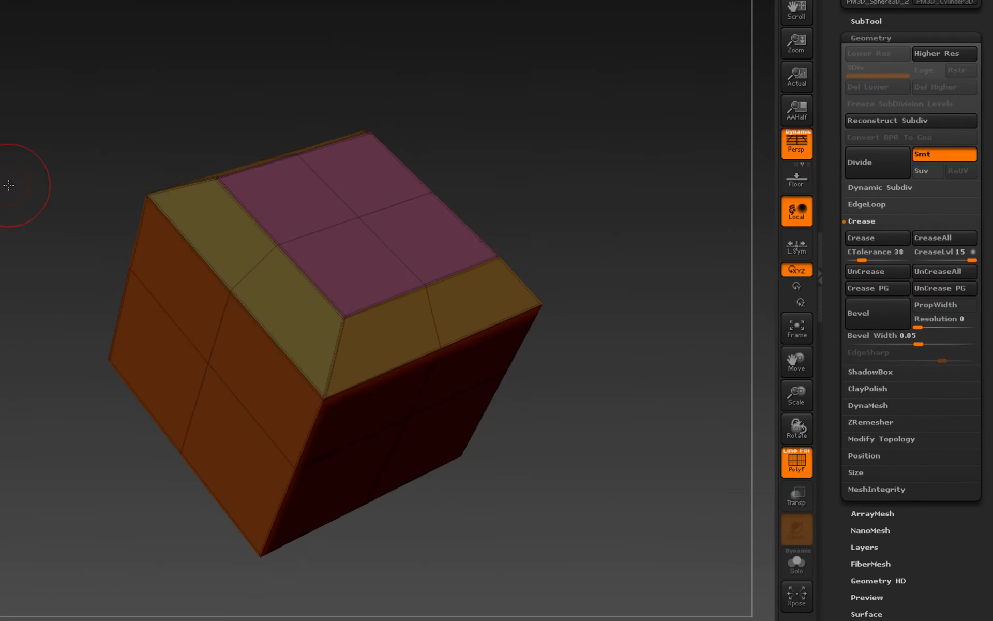
key(ctrl+d)
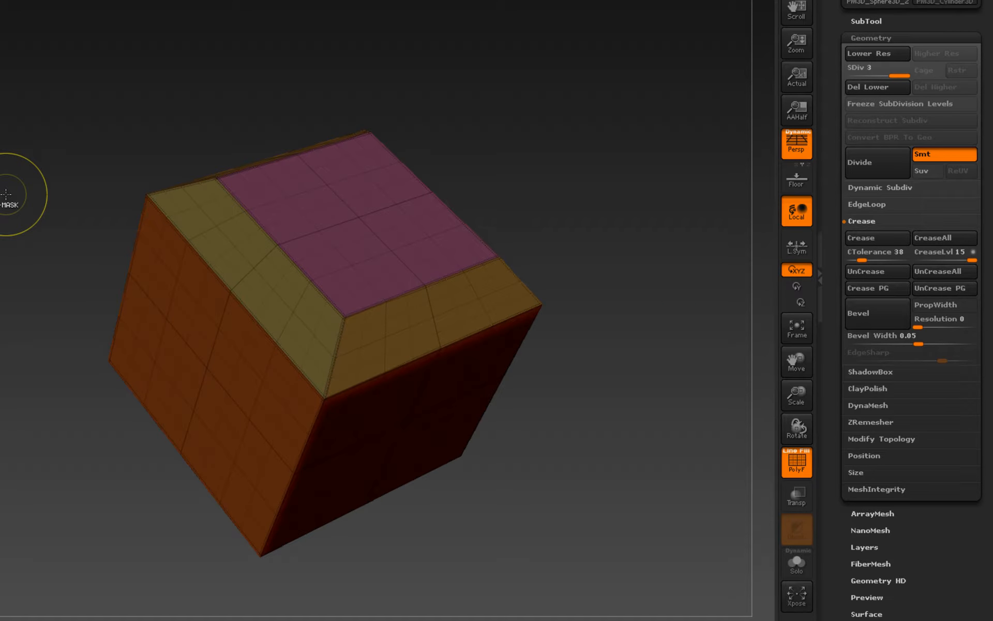
Uncrease the polygroup borders, subdivide the cube to level 5 and inspect its rounded edges without the polyframe
click(931, 288)
key(ctrl+d)
key(ctrl+d)
key(shift+f)
mouse_move(594, 295)
mouse_down()
mouse_move(611, 300)
mouse_move(590, 269)
mouse_move(604, 362)
mouse_move(567, 356)
mouse_move(626, 345)
mouse_move(627, 295)
mouse_move(589, 314)
mouse_up()
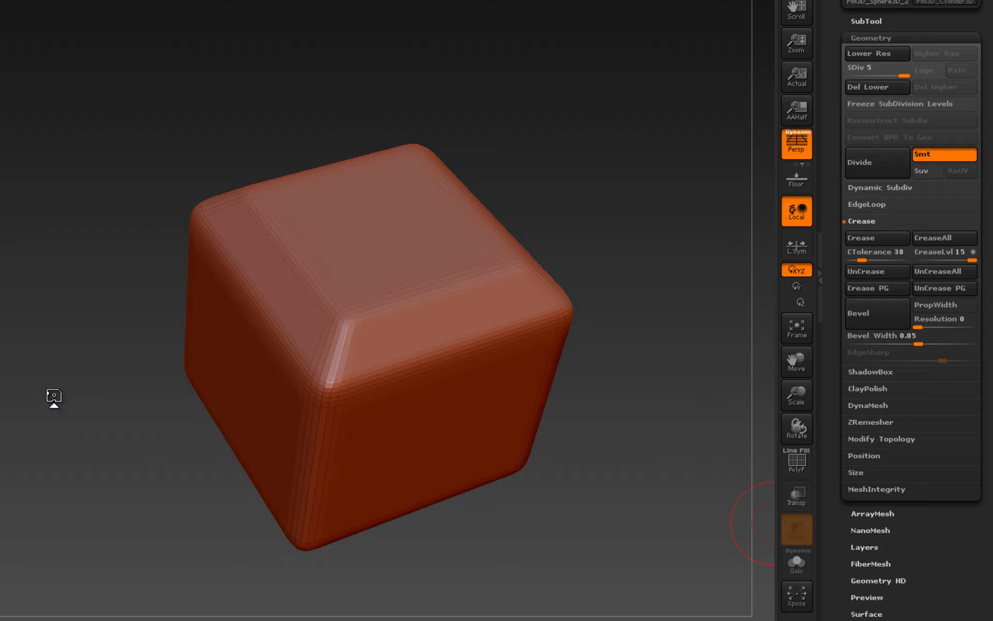
drag(55, 393, 68, 368)
key(shift+f)
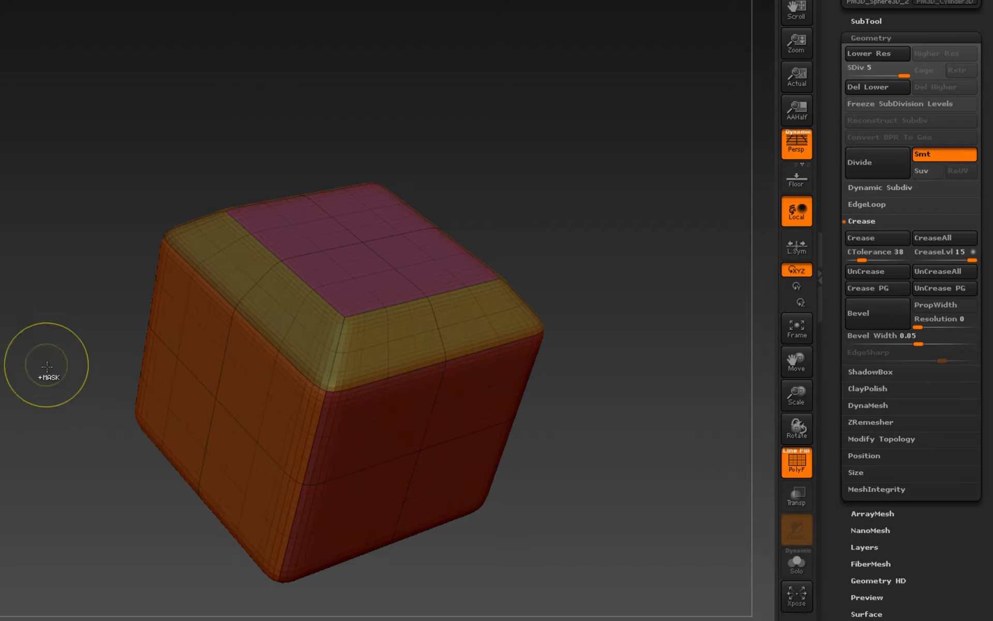
Return the cube to its original shape without subdivisions, creases or bevel
key(shift+d)
key(shift+d)
key(shift+d)
key(shift+d)
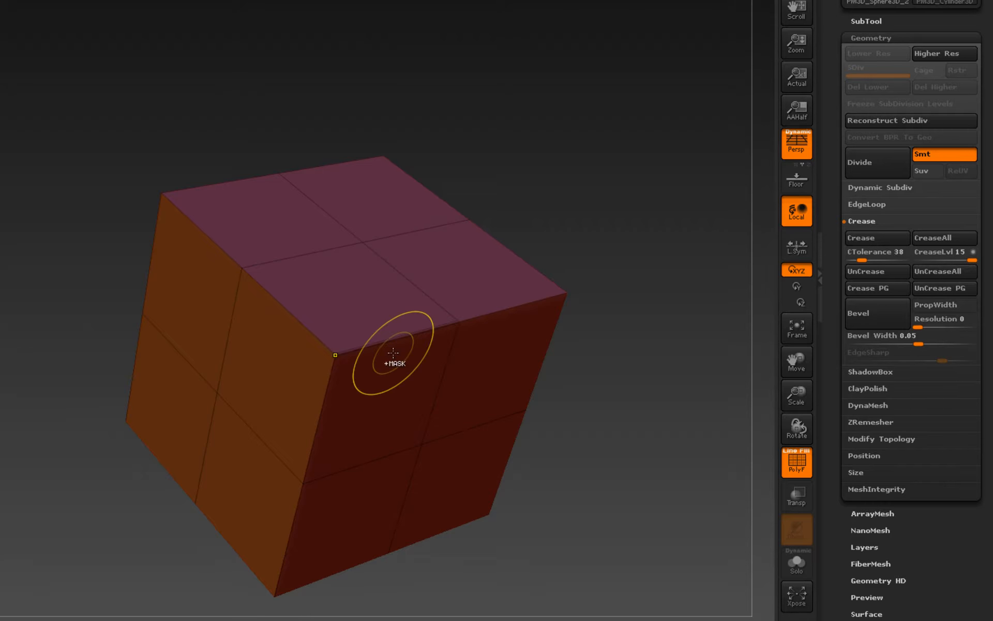
Set the edge action to Bevel with EdgeLoop Complete, and try a wide bevel around the top face, undoing it
key(space)
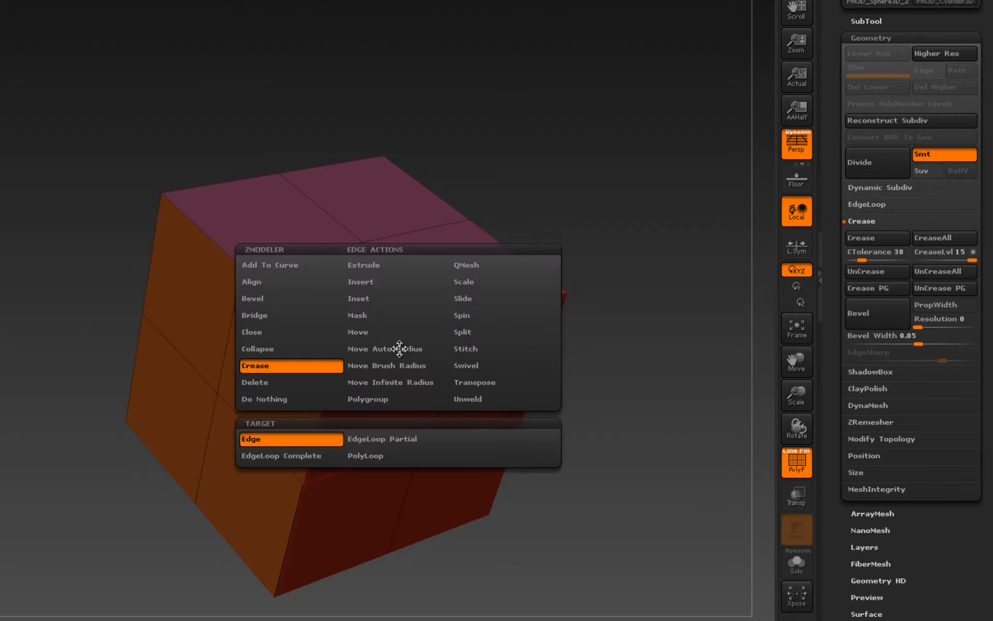
click(273, 297)
click(300, 440)
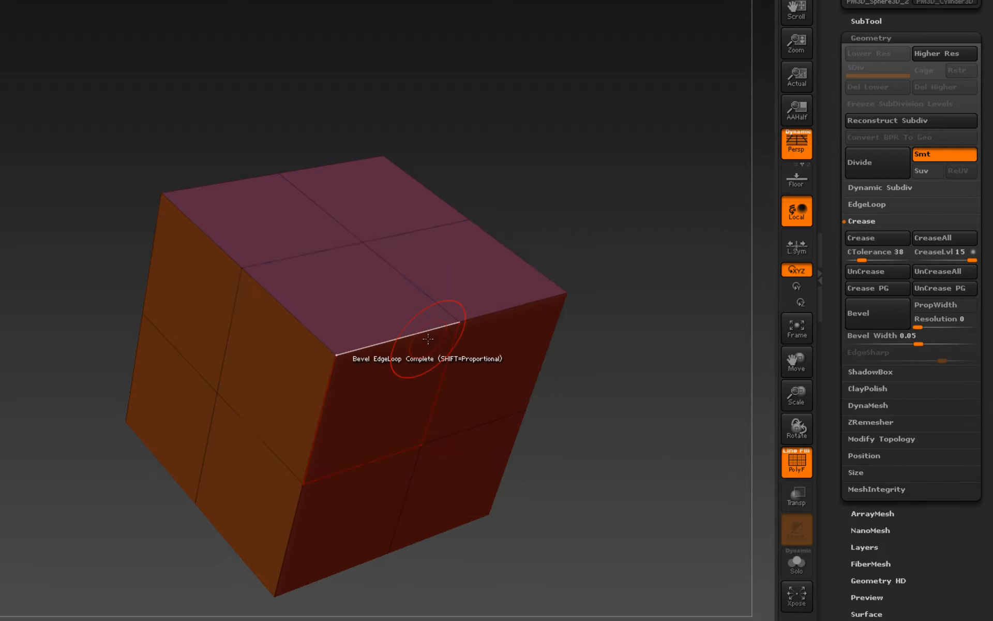
drag(407, 340, 425, 255)
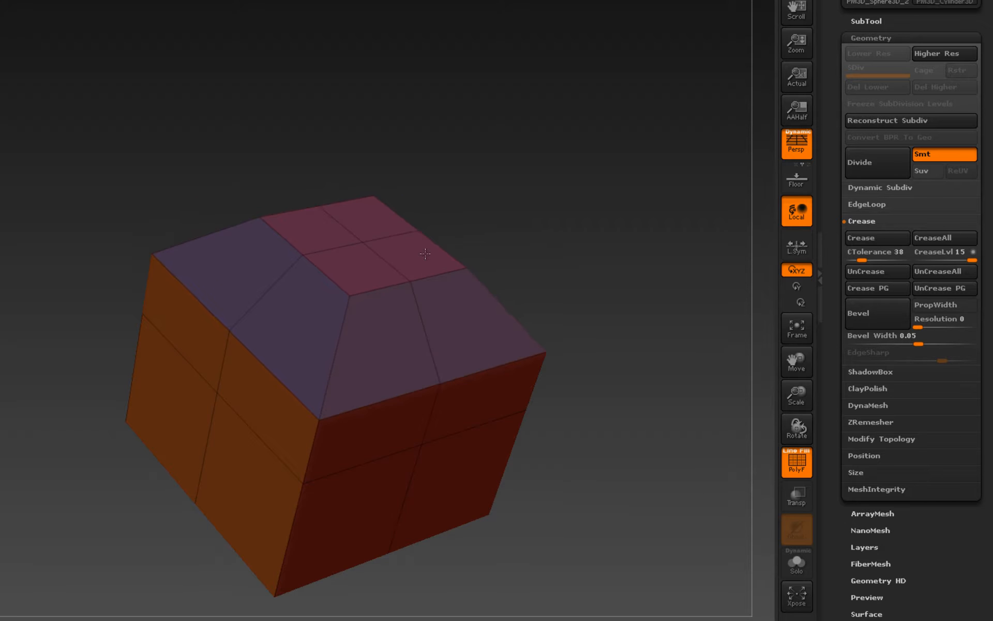
key(ctrl+z)
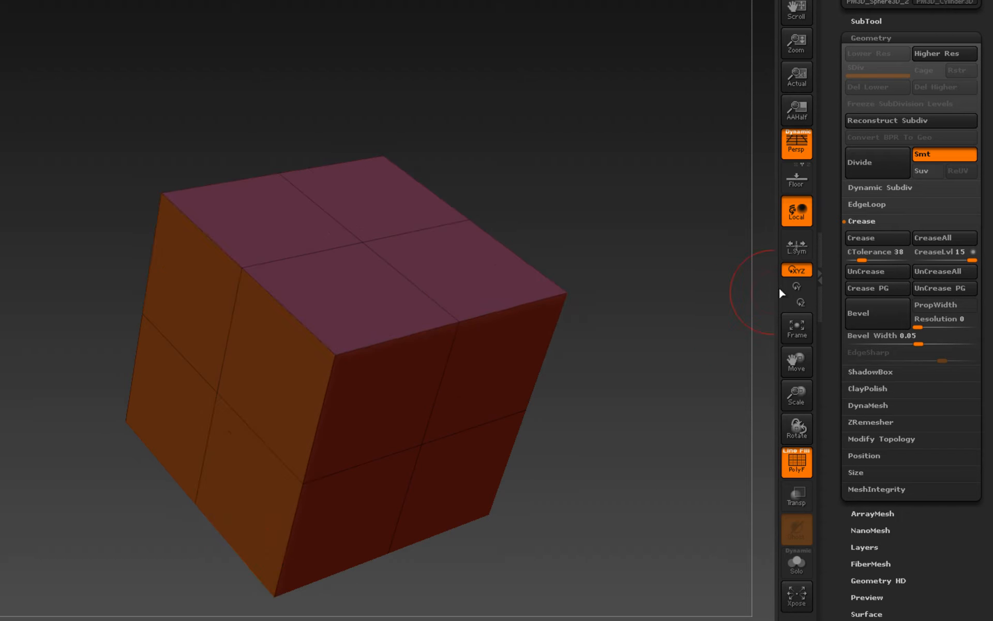
Turn off subdivision smoothing, divide the cube into a dense grid and delete its lower subdivision levels
click(942, 162)
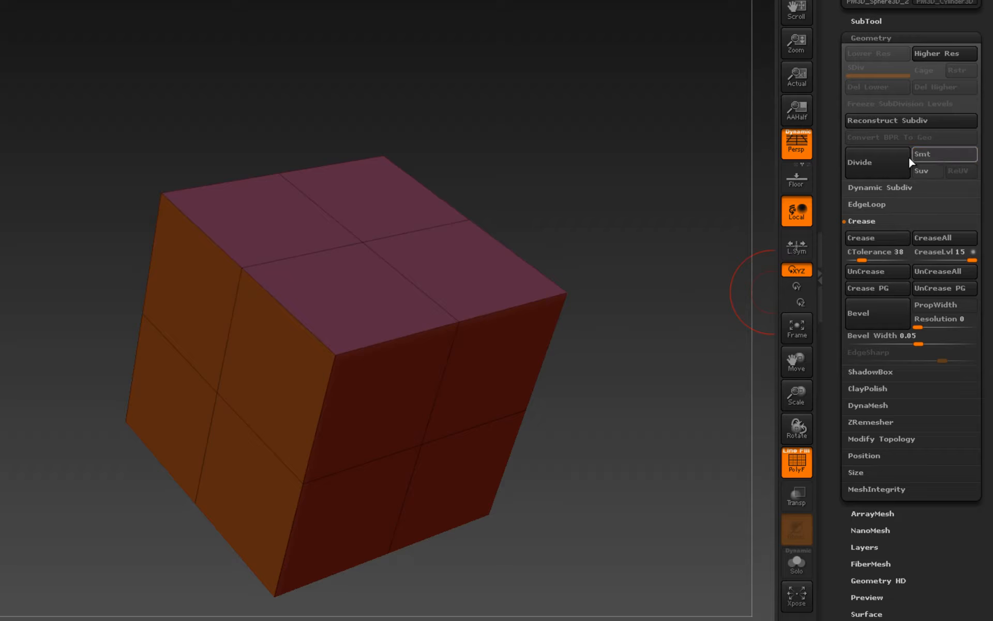
click(880, 161)
click(874, 87)
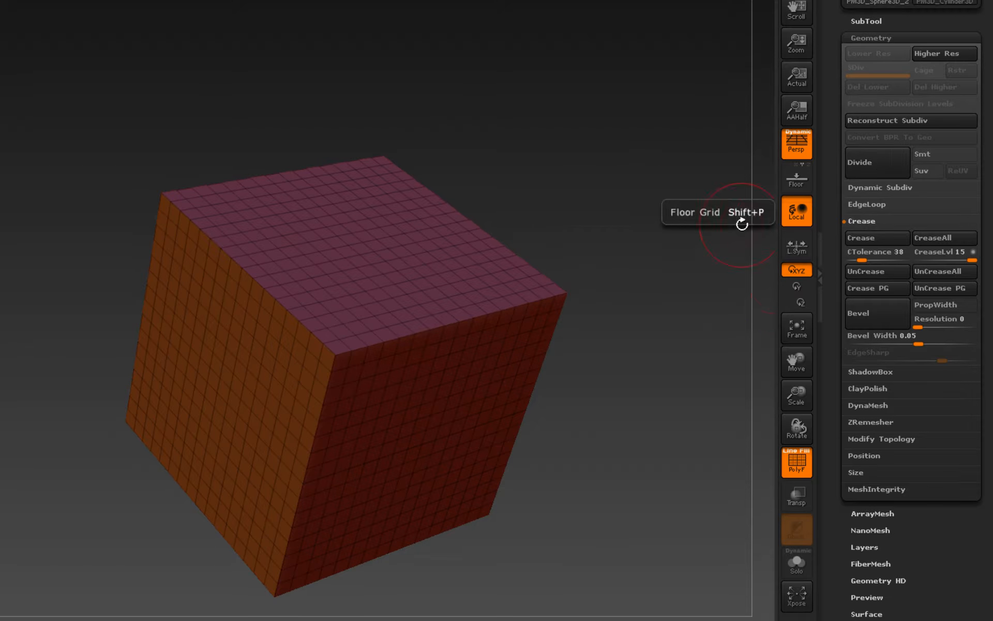
mouse_move(409, 401)
right_down()
mouse_move(355, 401)
mouse_move(417, 398)
right_up()
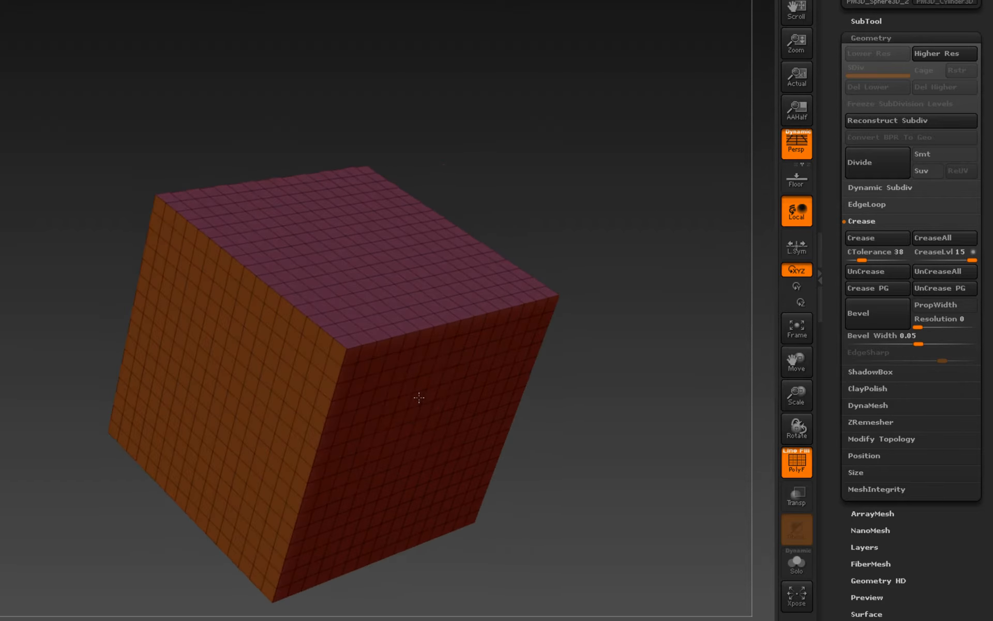
Try a narrow bevel around the dense cube's top face, and undo back to the undivided cube
click(374, 337)
drag(374, 337, 377, 330)
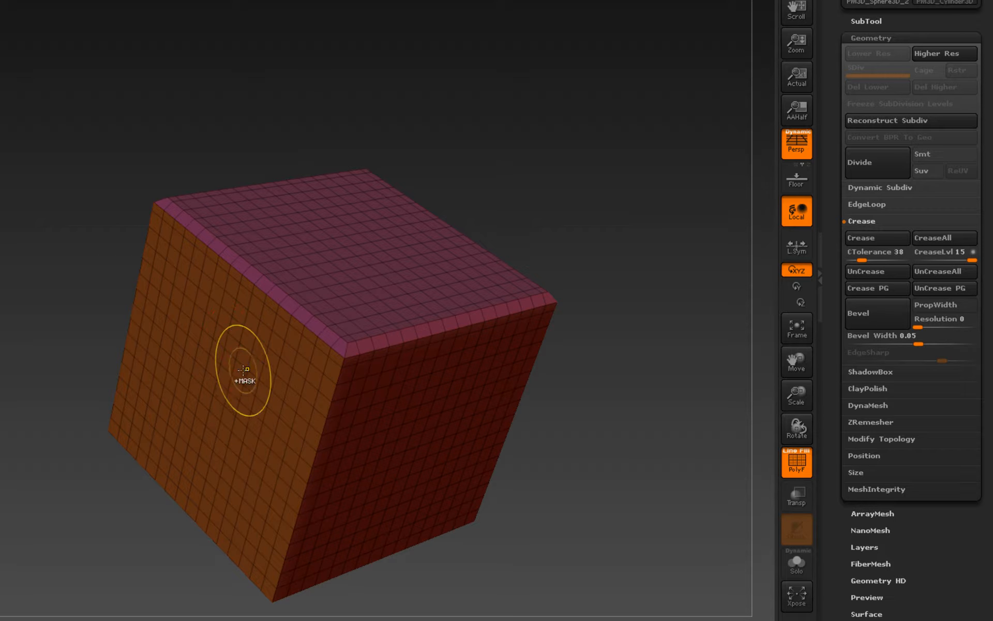
key(ctrl+z)
key(ctrl+z)
key(ctrl+z)
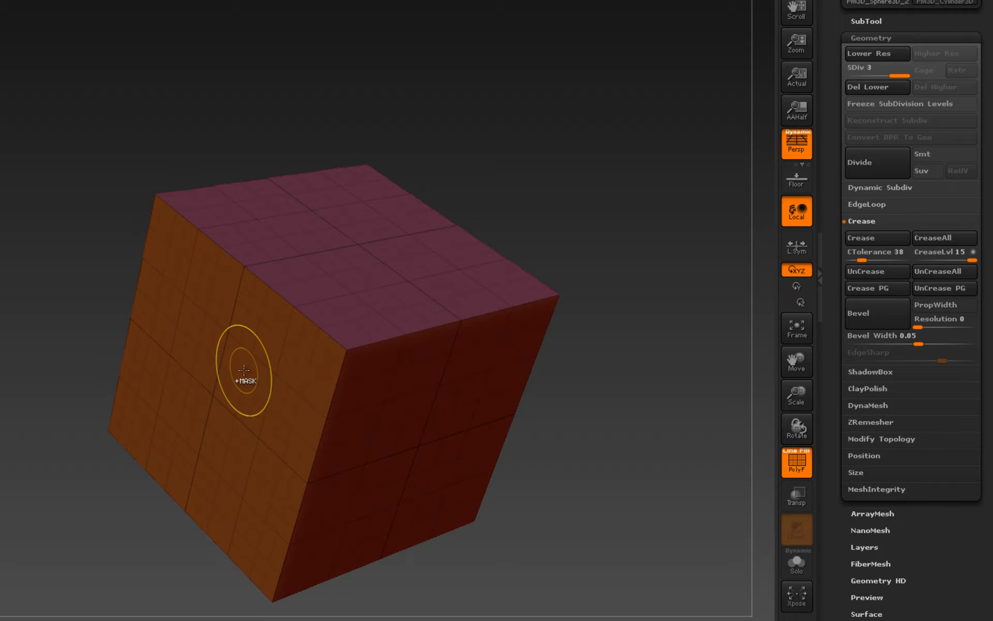
key(ctrl+z)
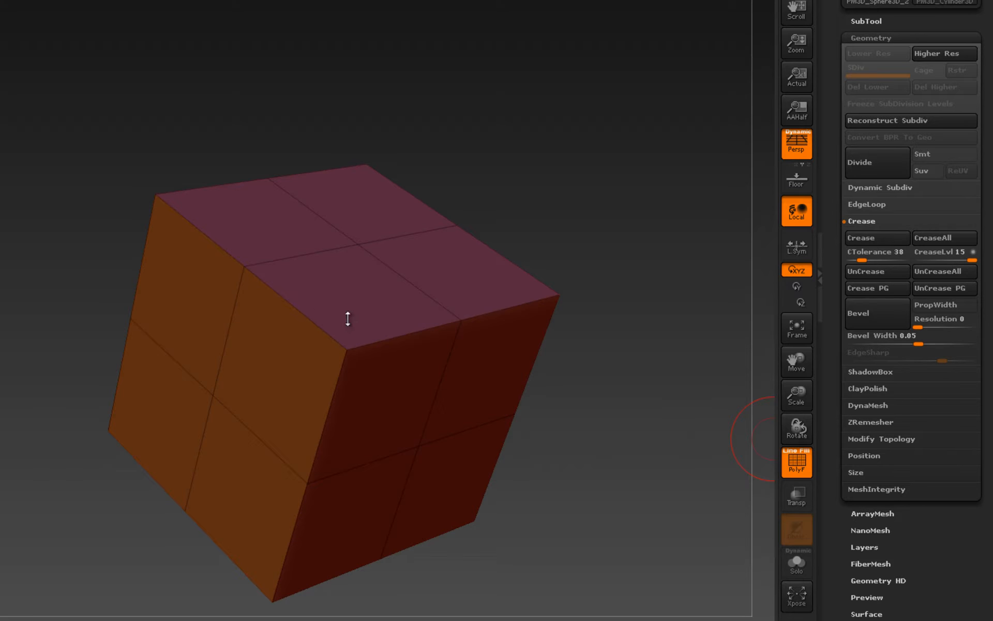
Set the bevel modifier to Two Rows and try it on the top face's edge loop, undoing the bevel
mouse_move(304, 362)
right_down()
mouse_move(290, 362)
mouse_move(310, 362)
right_up()
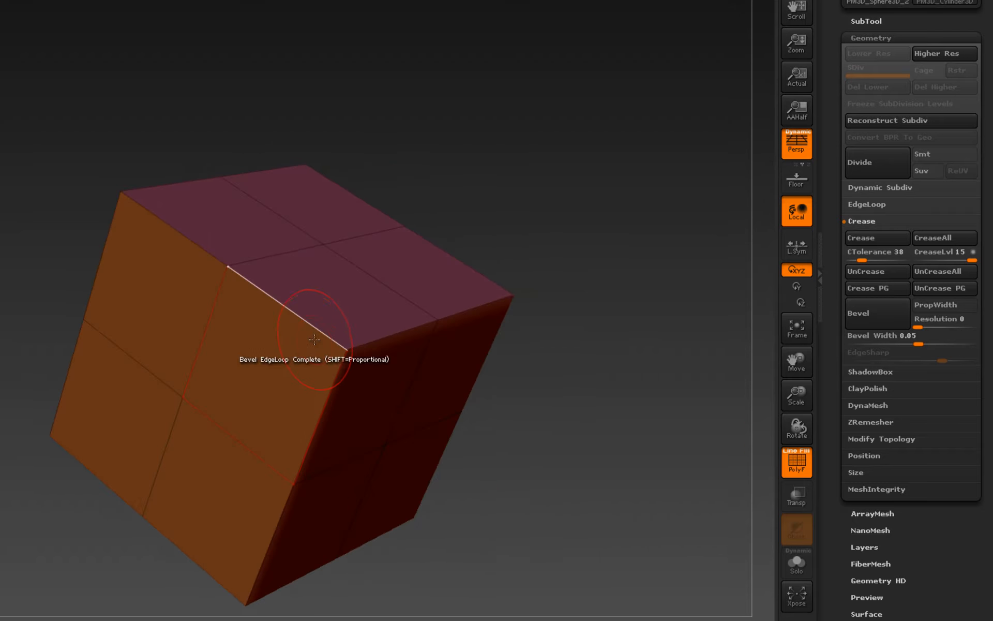
key(space)
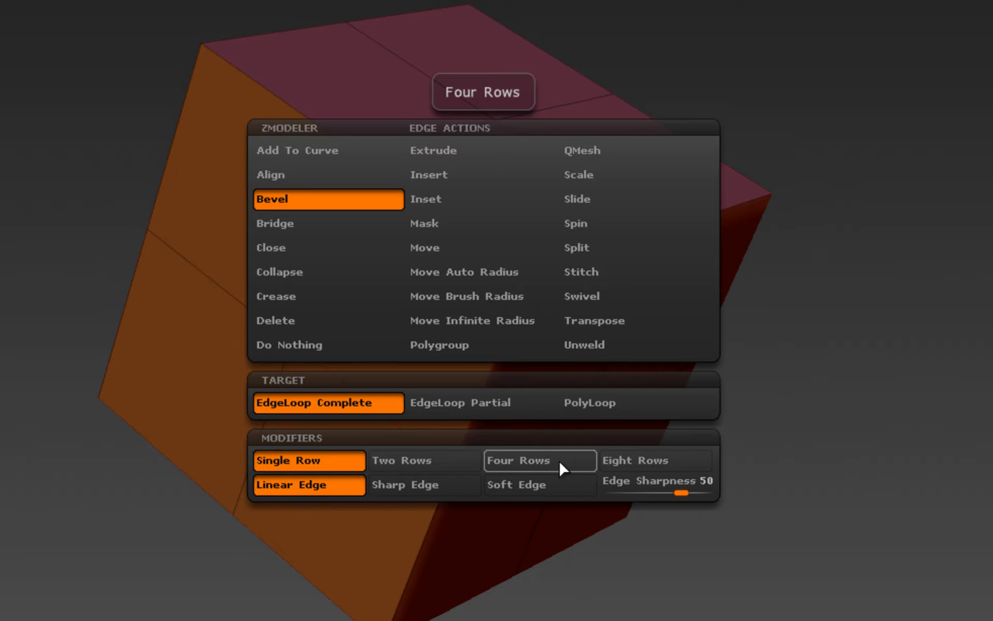
click(428, 461)
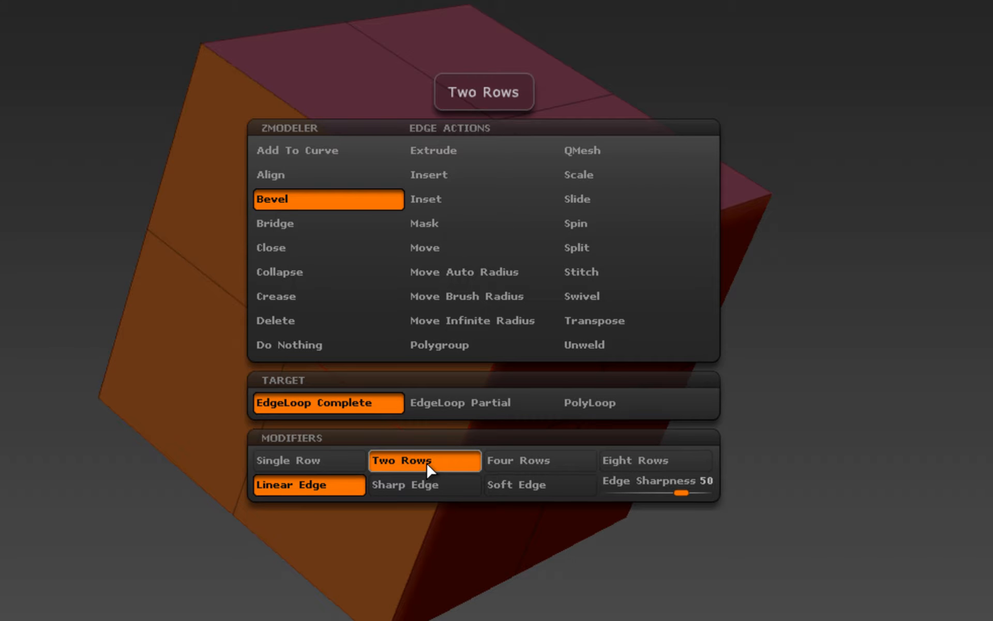
drag(450, 240, 479, 135)
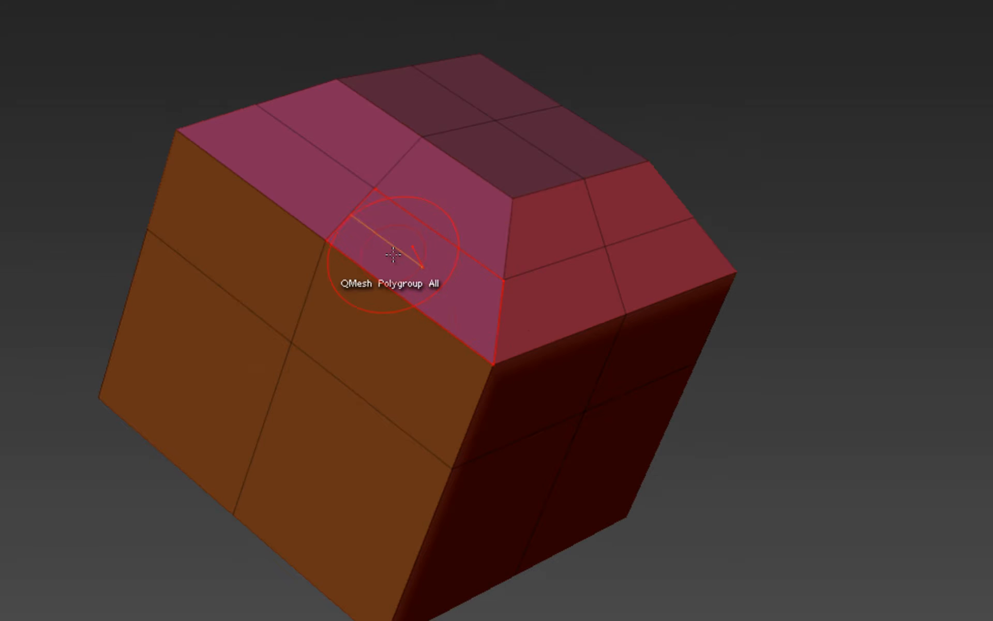
key(ctrl+z)
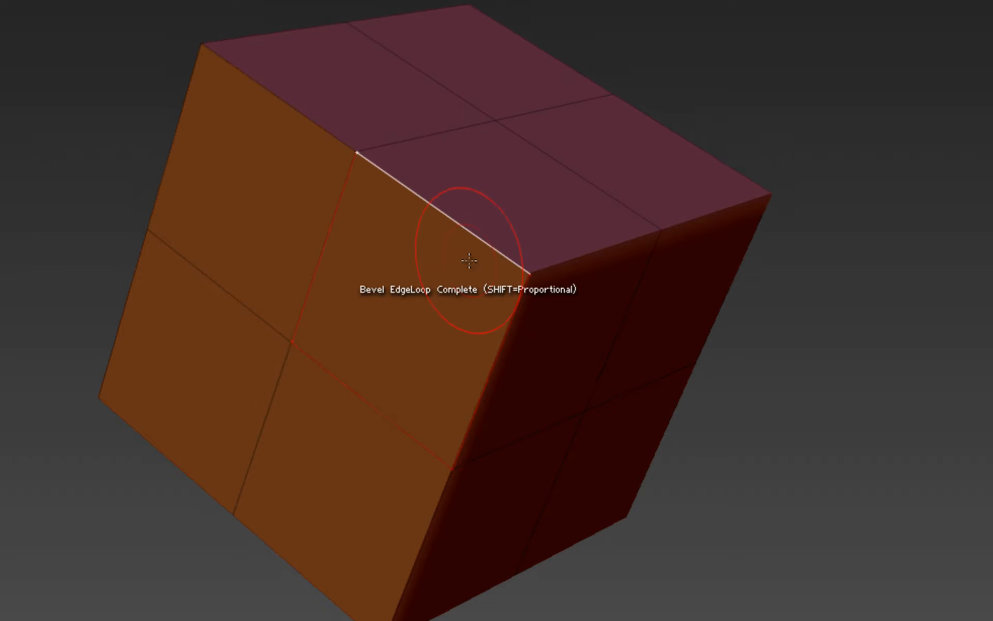
Set the bevel modifier to Eight Rows and try it on the top face's edge loop, undoing the bevel
key(space)
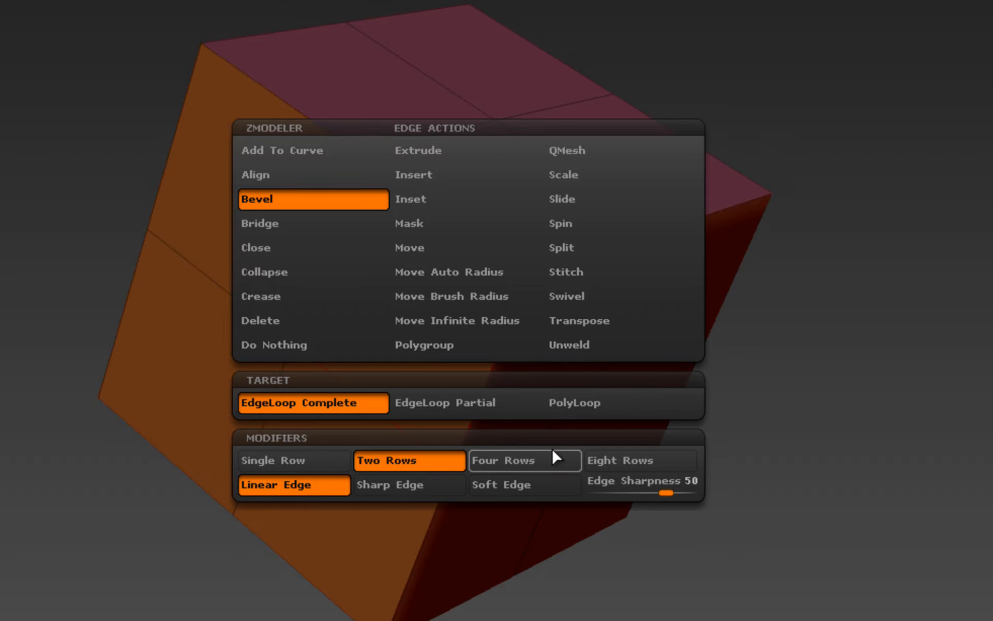
click(604, 459)
drag(448, 237, 478, 120)
alt+middle_drag(701, 410, 701, 436)
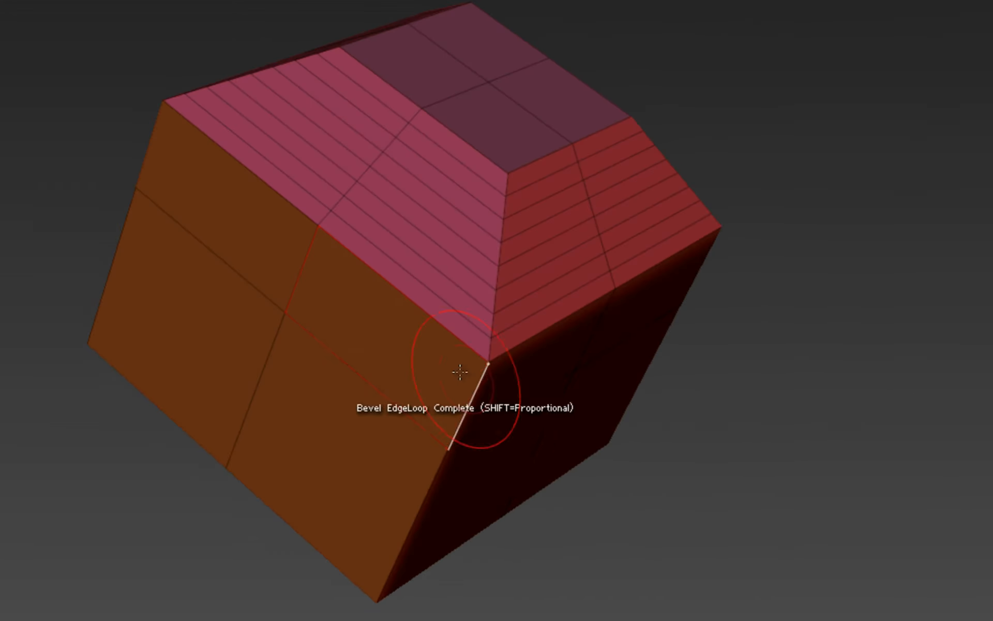
key(ctrl+z)
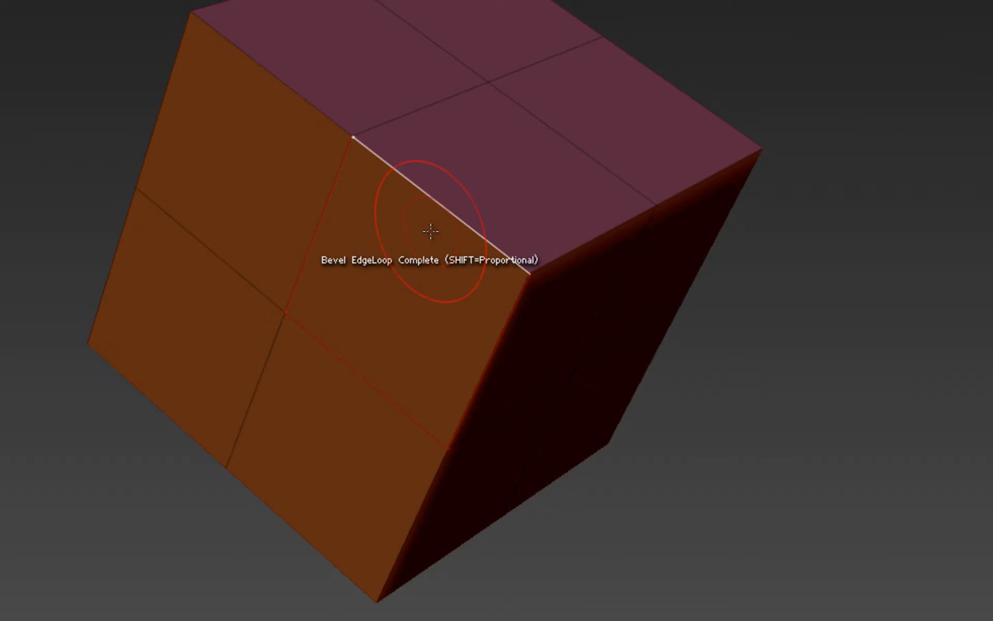
Try an eight-row Sharp Edge bevel around the cube's top face, preview it with subdivision, and undo it
key(space)
click(359, 477)
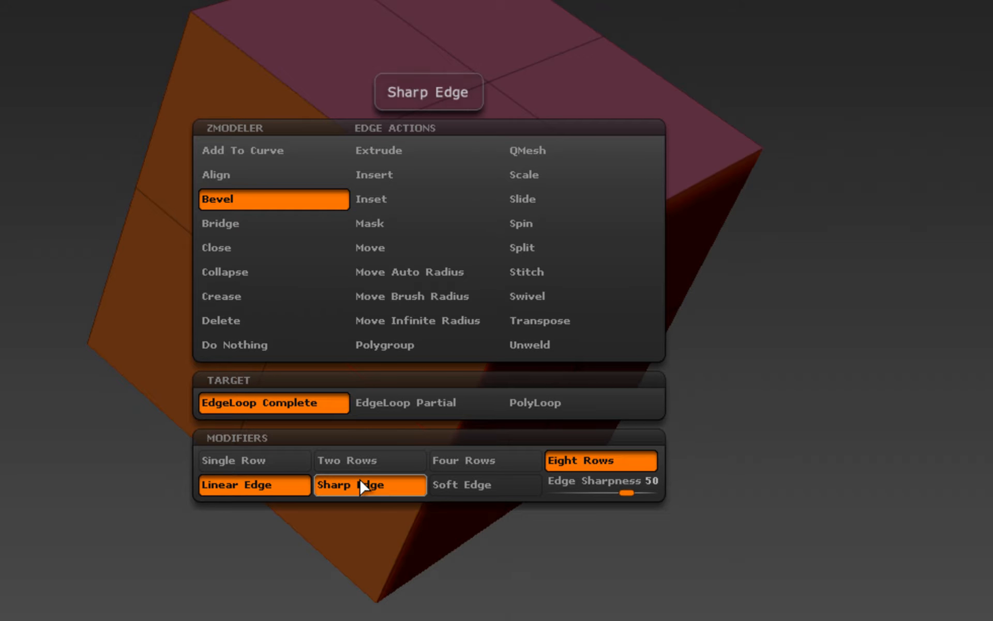
drag(434, 231, 470, 145)
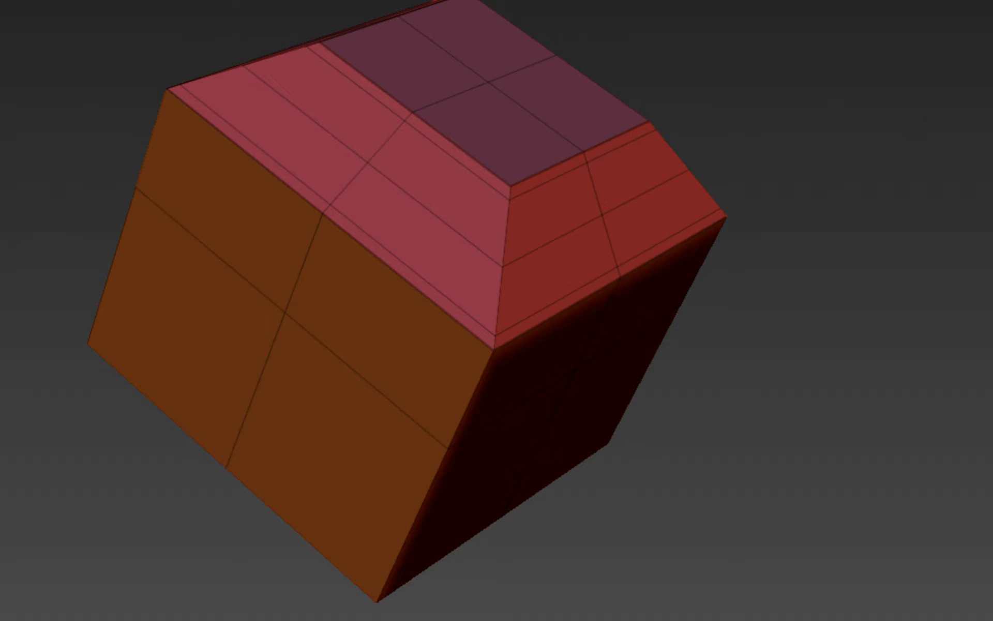
key(d)
key(d)
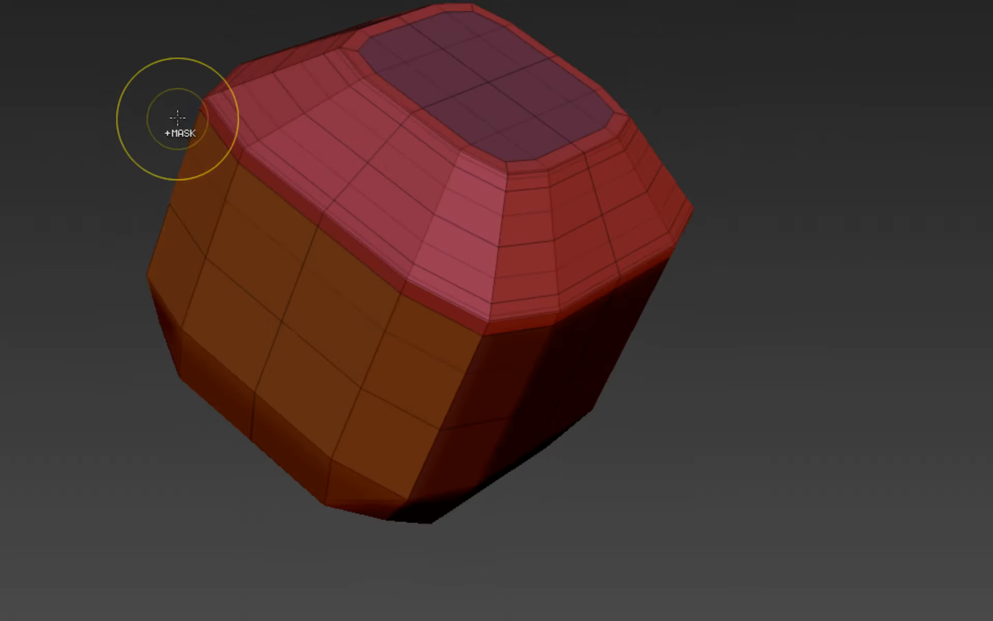
mouse_move(509, 151)
right_down()
mouse_move(519, 135)
mouse_move(487, 154)
mouse_move(460, 191)
mouse_move(483, 138)
mouse_move(450, 171)
right_up()
key(shift+d)
key(ctrl+z)
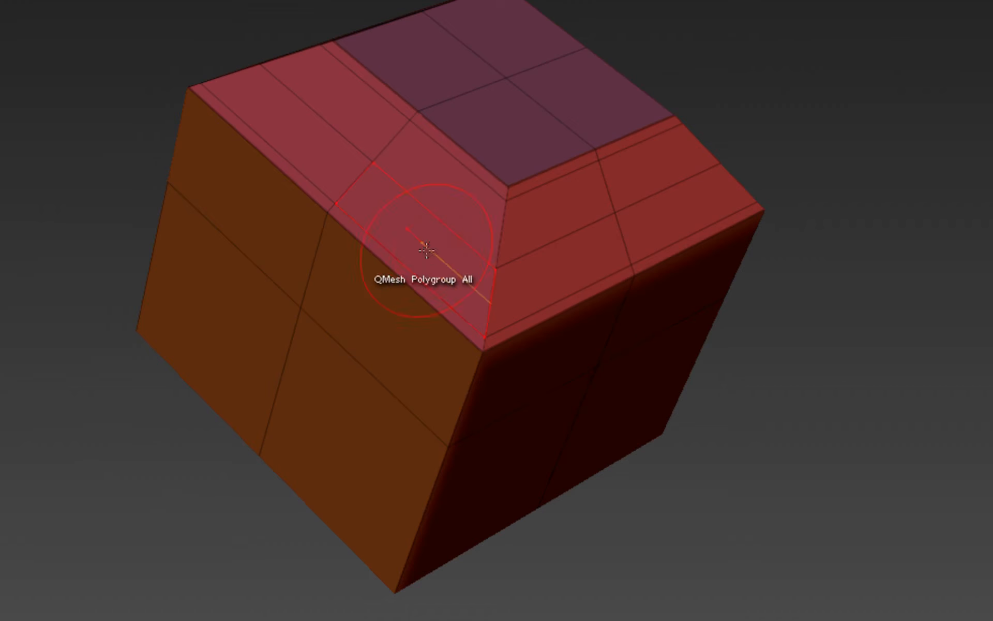
key(ctrl+z)
Try an eight-row Soft Edge bevel around the cube's top face, check it with subdivision, and undo it
key(space)
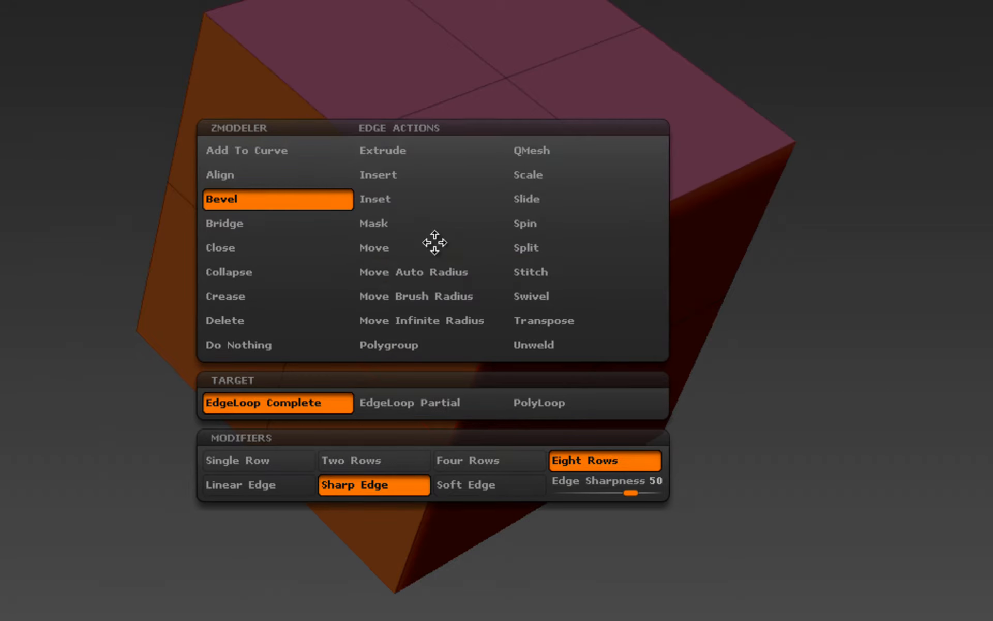
click(478, 485)
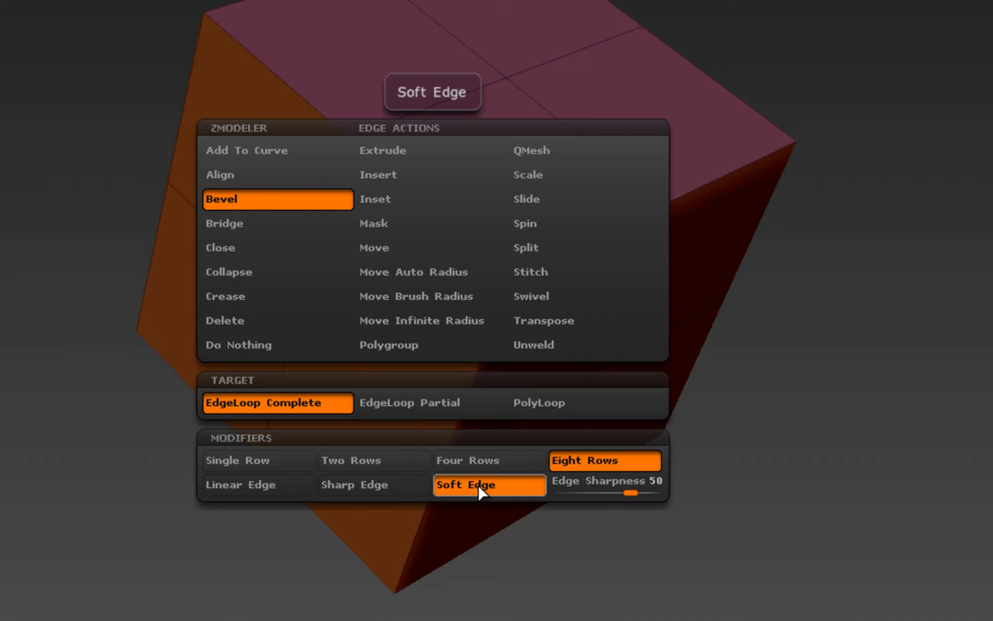
drag(410, 222, 434, 150)
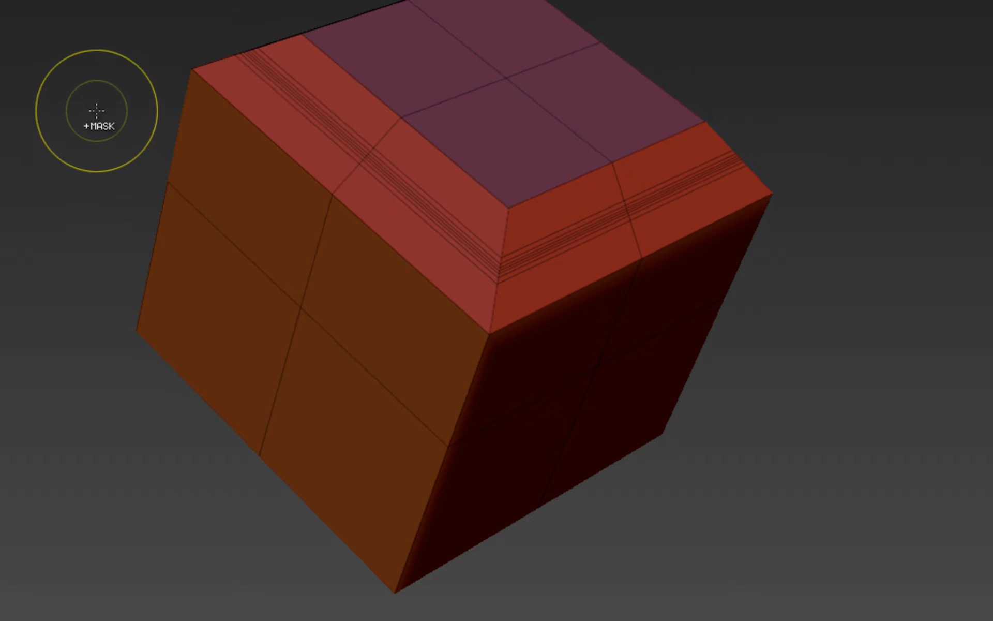
key(ctrl+d)
key(ctrl+d)
drag(28, 97, 8, 98)
key(shift+d)
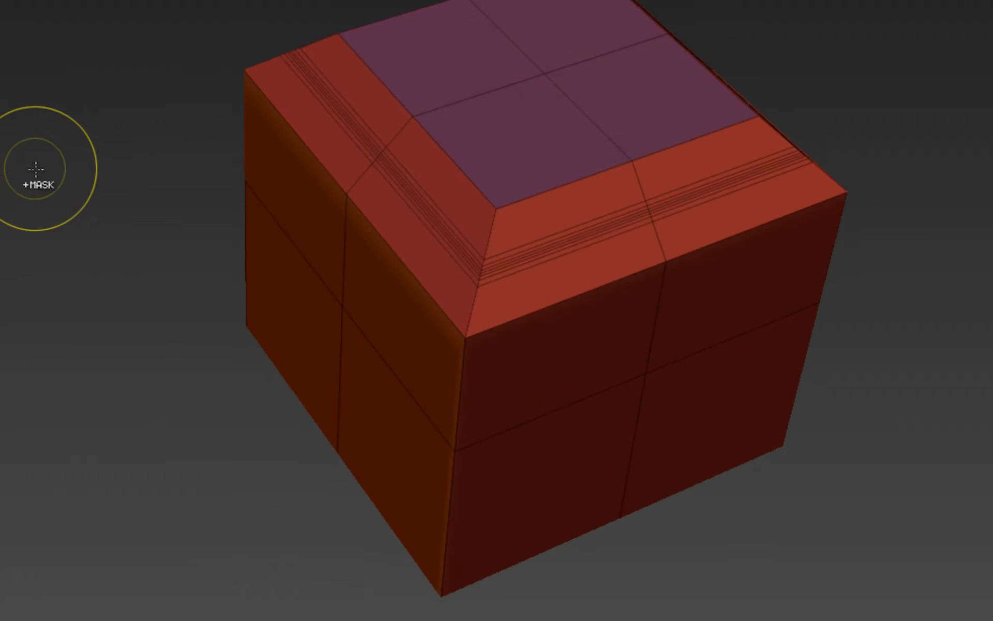
key(shift+d)
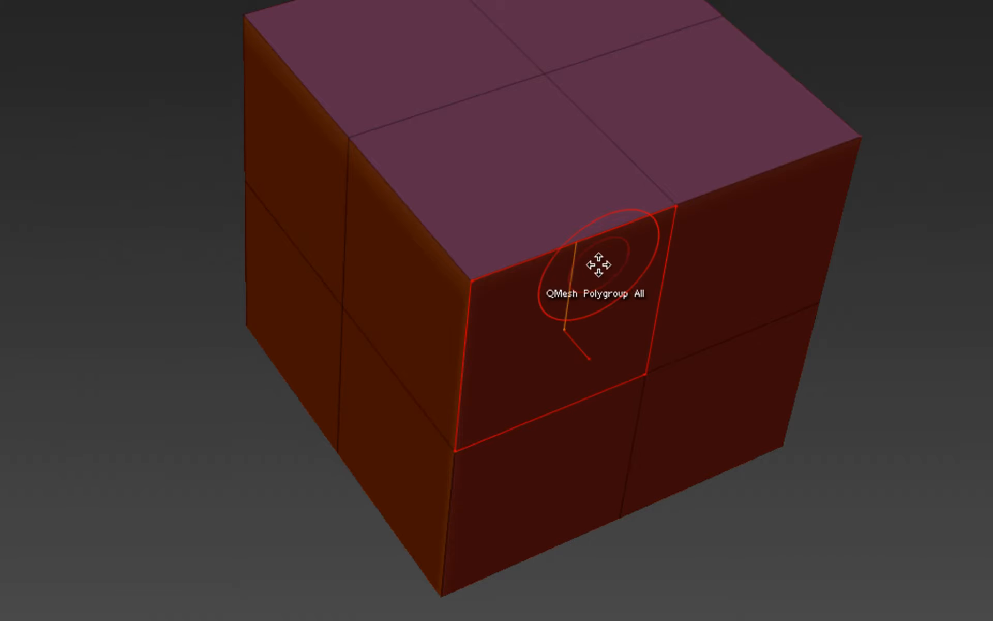
Switch the bevel modifier to a lower custom Edge Sharpness and bevel the top face's edge loop with eight rows
key(space)
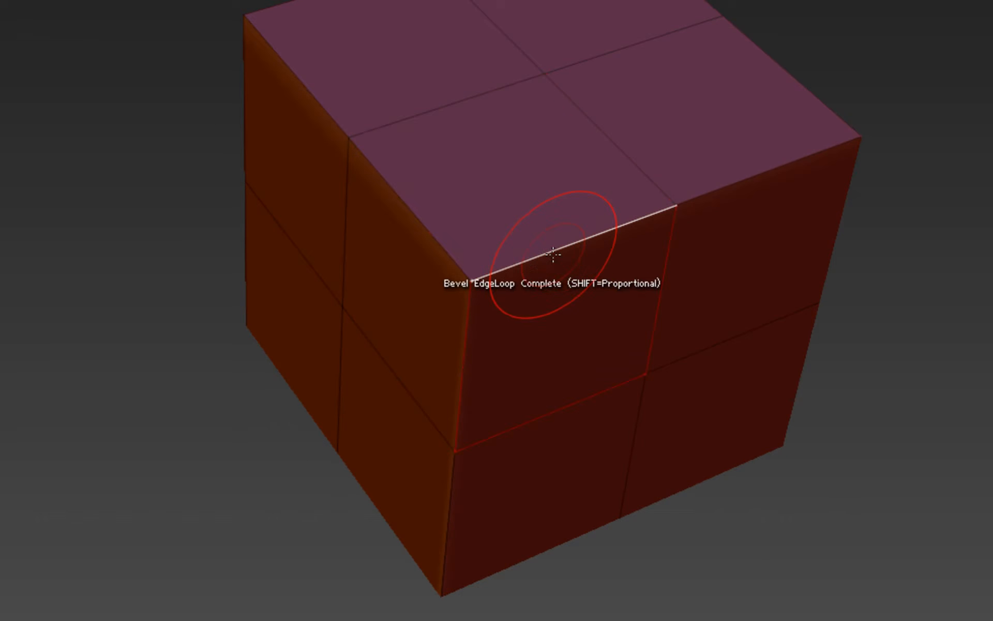
key(space)
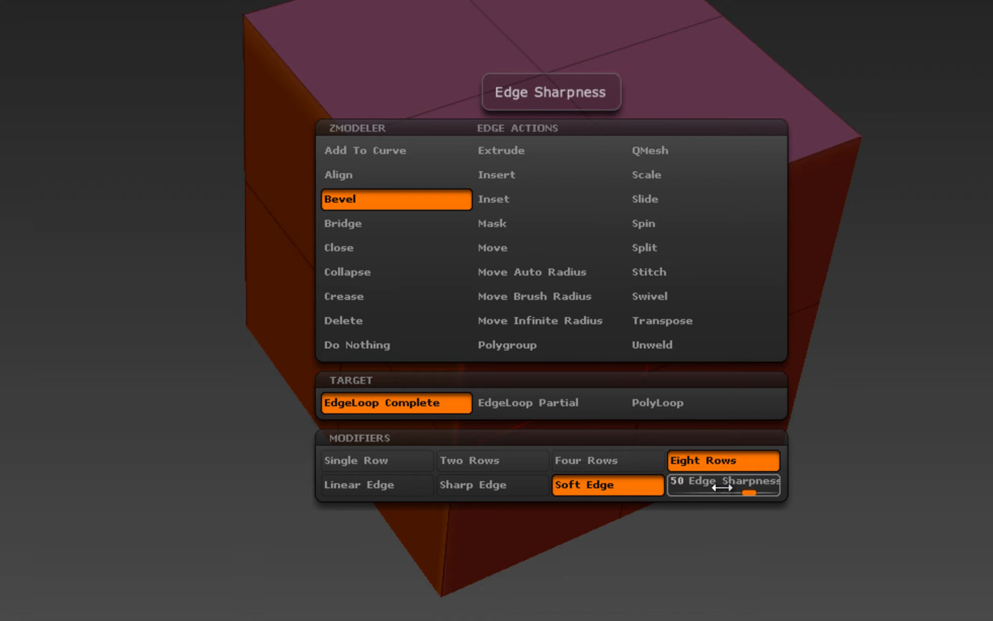
click(745, 493)
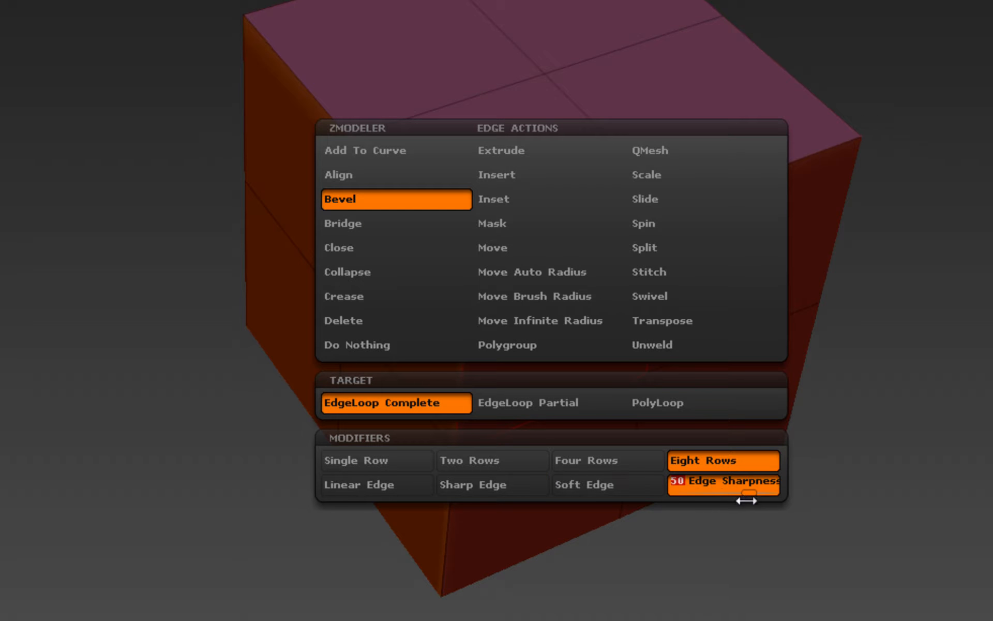
drag(751, 495, 729, 492)
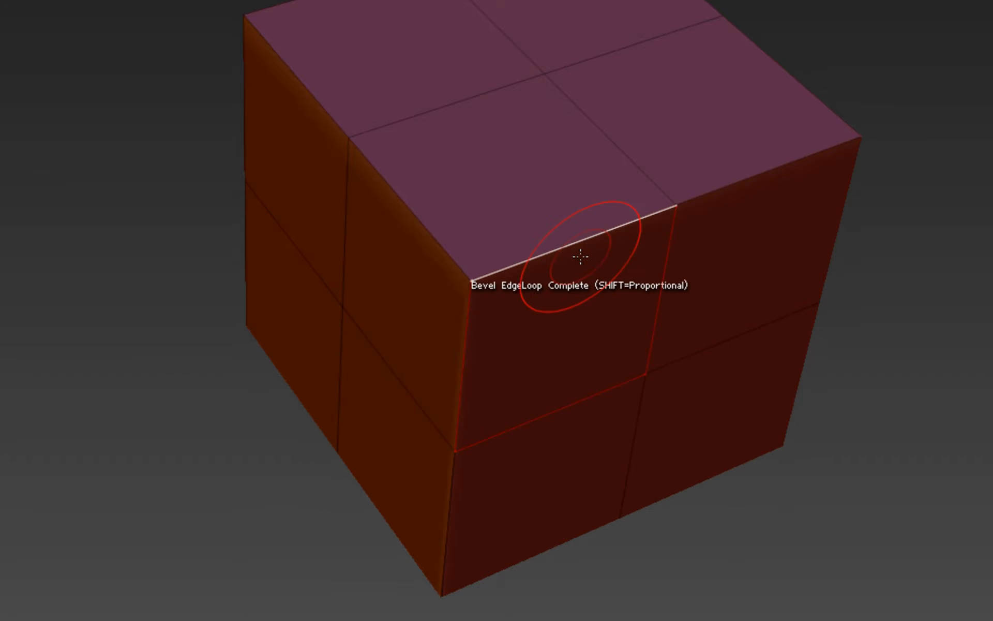
drag(581, 255, 580, 204)
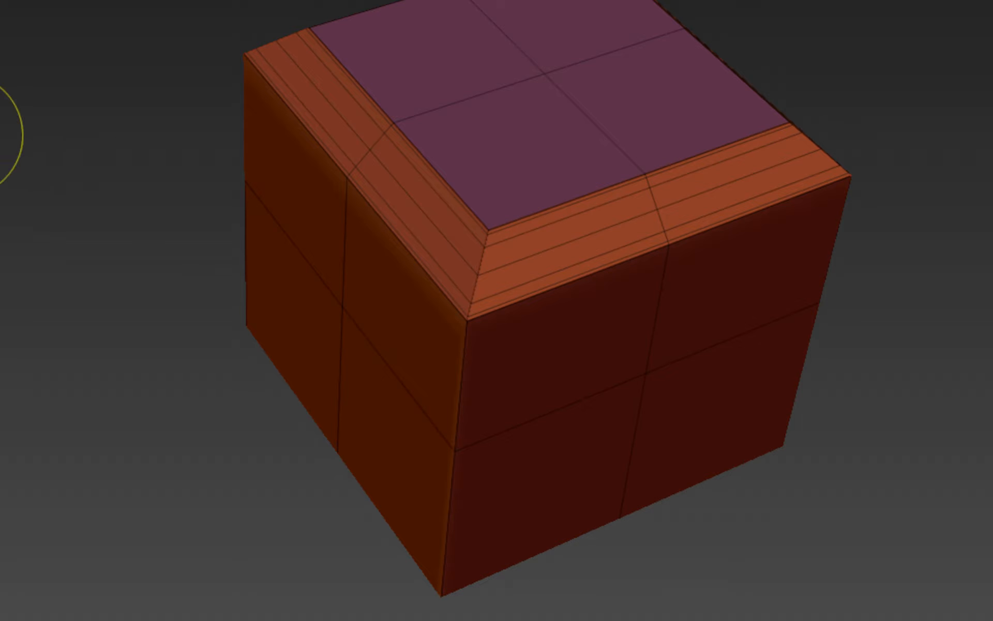
Subdivide the beveled cube to inspect its rounded edges, and undo back to the plain undivided cube
key(ctrl+d)
right_drag(523, 286, 497, 282)
mouse_move(661, 181)
shift+mouse_down()
mouse_move(487, 214)
mouse_move(702, 206)
mouse_move(554, 298)
mouse_move(849, 179)
mouse_move(552, 200)
mouse_move(559, 111)
mouse_move(505, 204)
shift+mouse_up()
drag(282, 220, 352, 209)
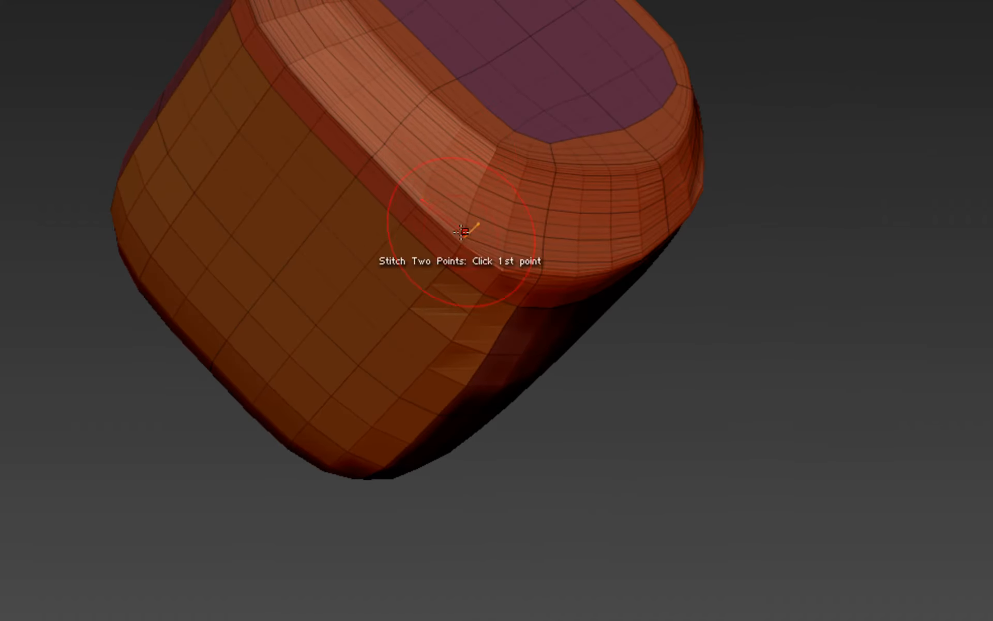
click(501, 265)
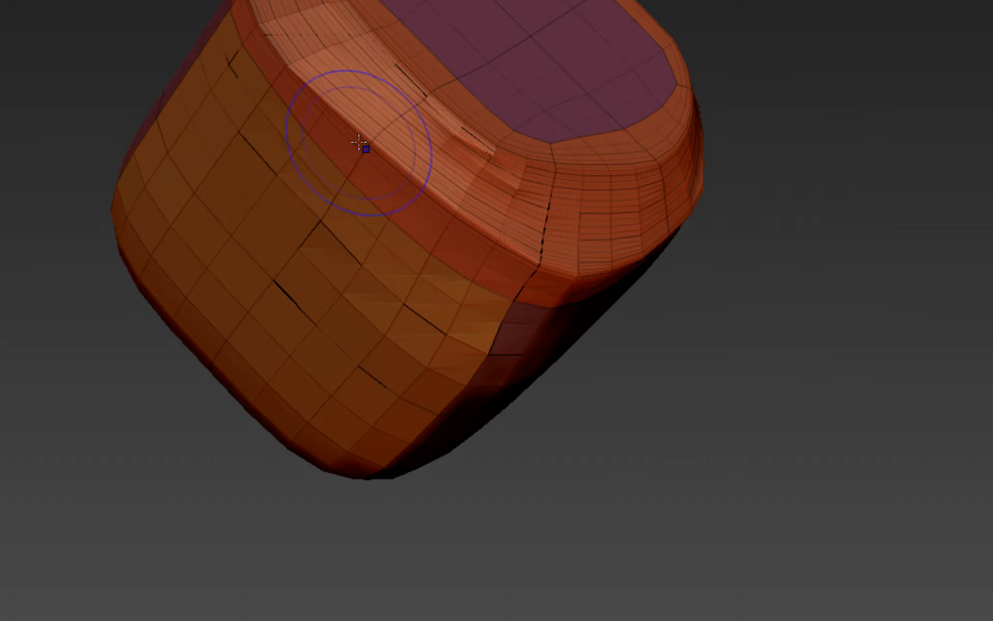
key(ctrl+z)
key(ctrl+z)
key(ctrl+z)
key(ctrl+z)
key(ctrl+z)
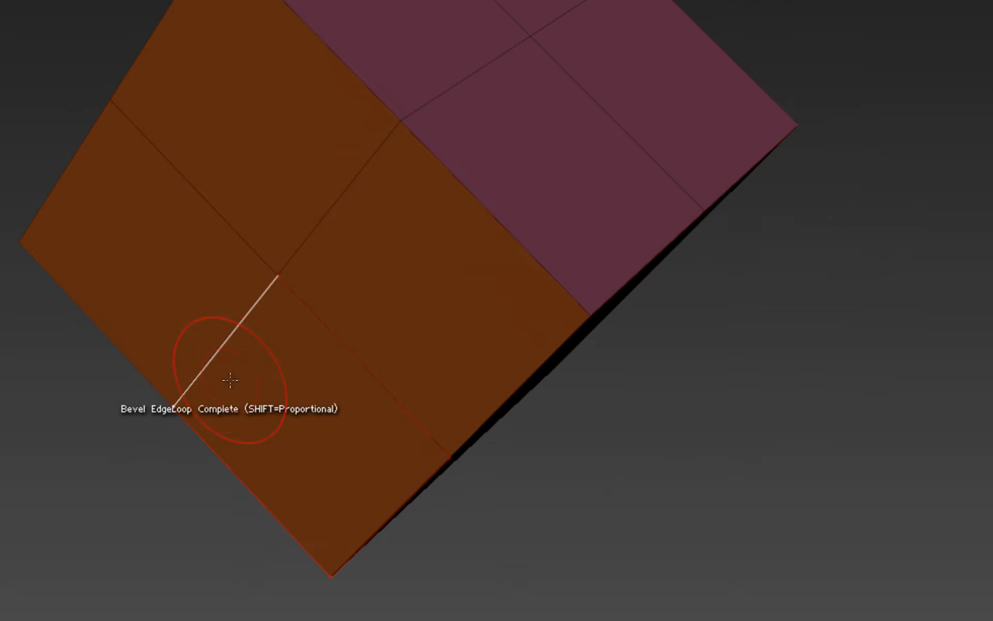
Reset the bevel modifiers to Single Row and Linear Edge, and try a bevel around the top face, undoing it
right_drag(218, 373, 184, 321)
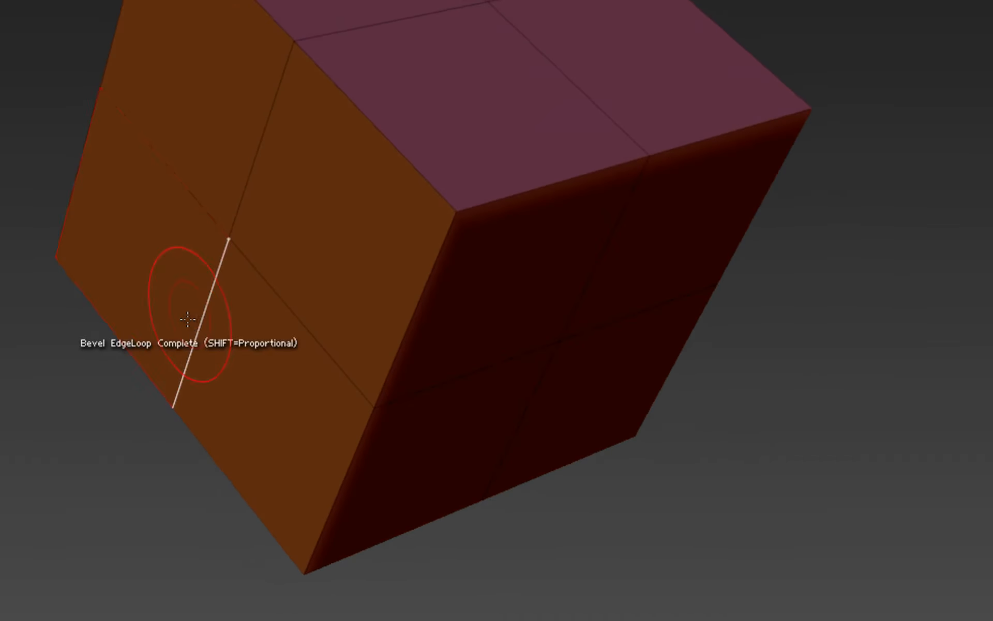
key(space)
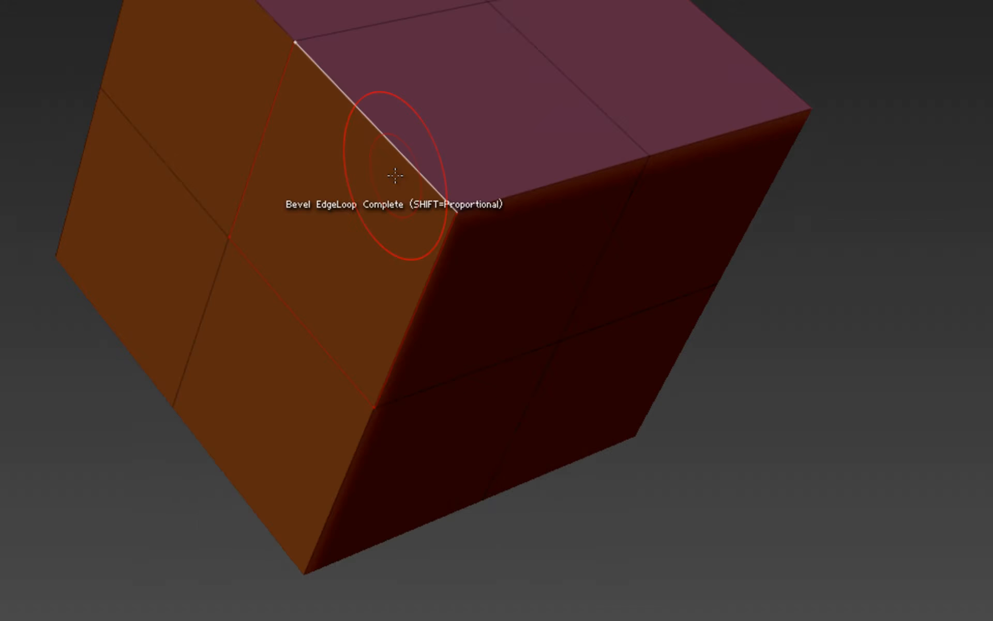
key(space)
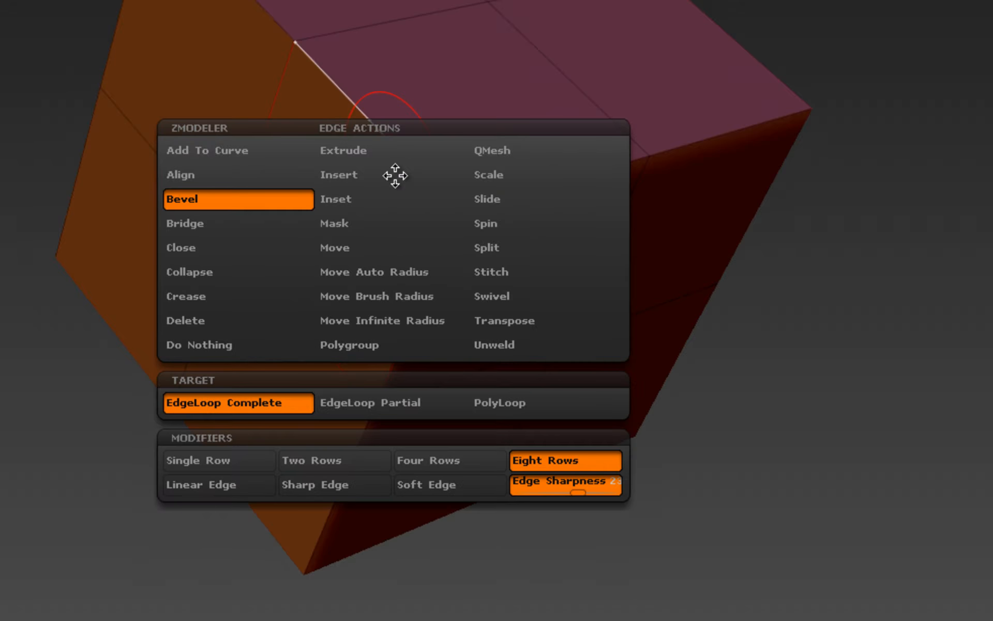
click(226, 459)
click(222, 482)
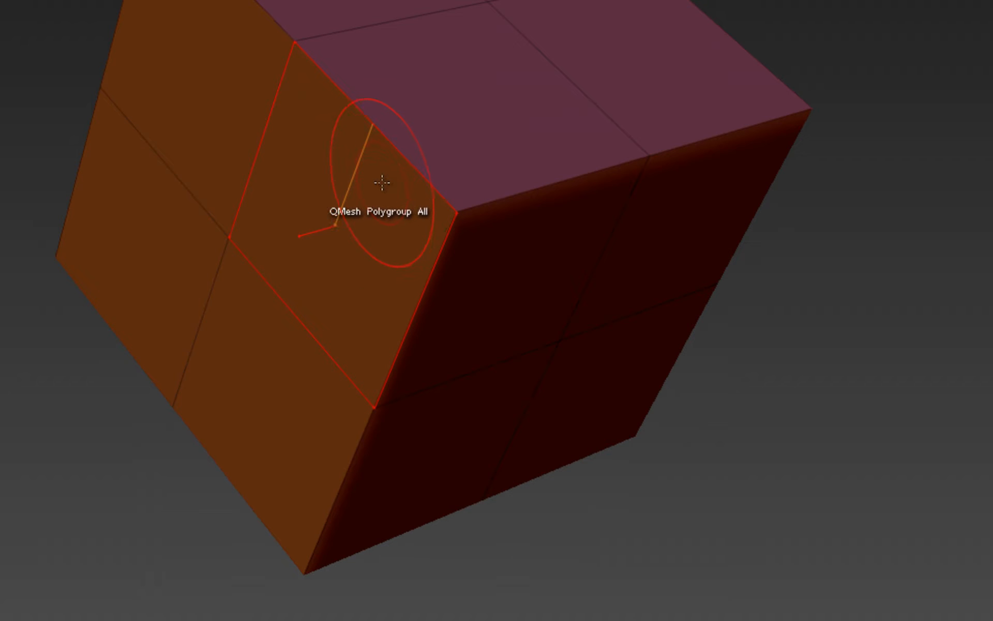
drag(388, 169, 415, 100)
key(ctrl+z)
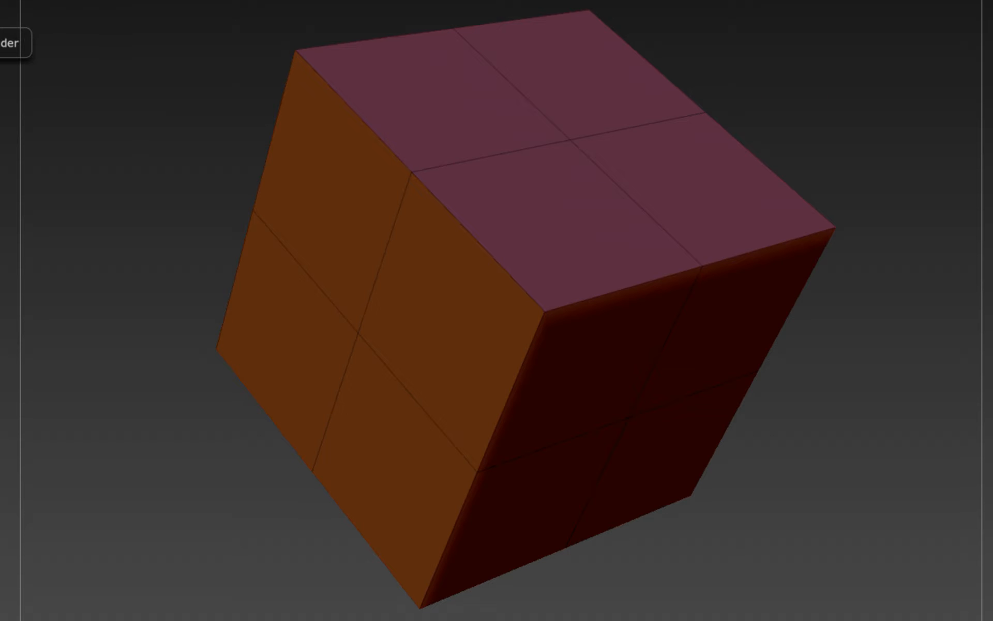
Isolate the cube's top polygroup by hiding all the other faces
ctrl+shift+click(520, 227)
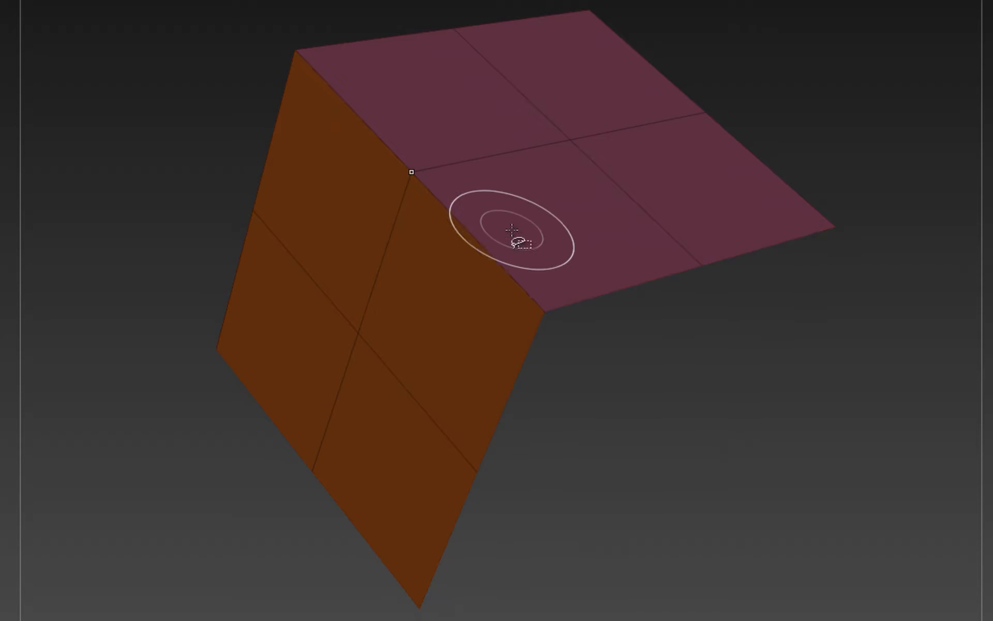
ctrl+shift+click(430, 279)
ctrl+shift+drag(114, 326, 179, 364)
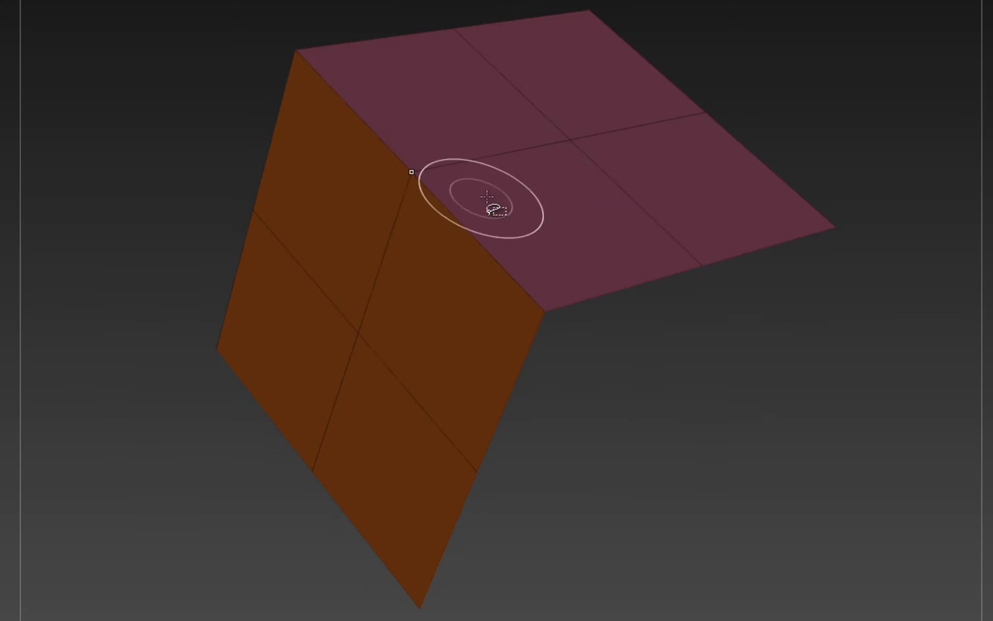
ctrl+shift+click(354, 333)
drag(326, 388, 340, 72)
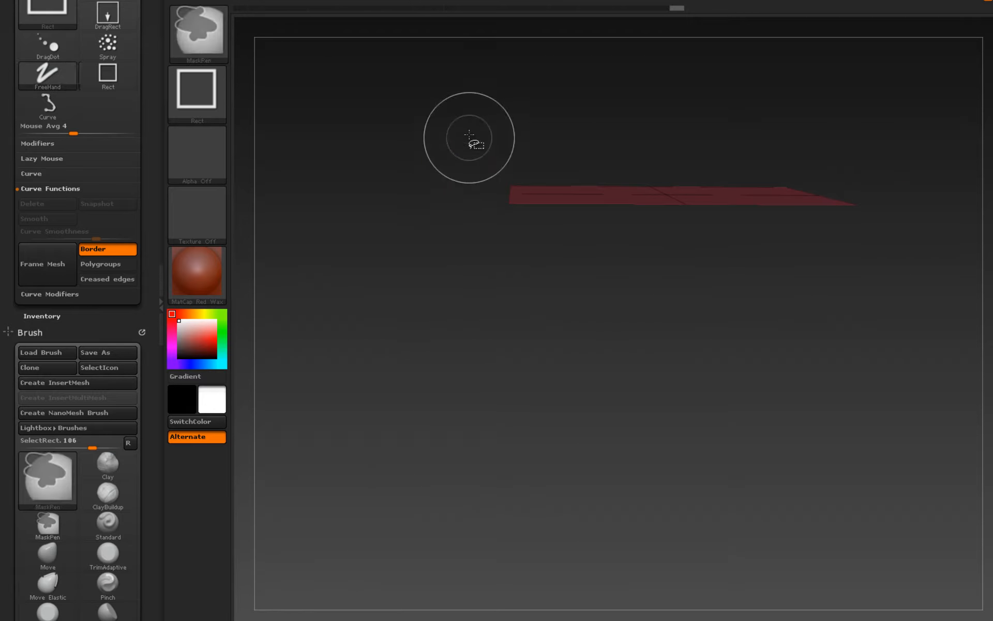
ctrl+shift+drag(464, 98, 956, 276)
drag(638, 321, 619, 407)
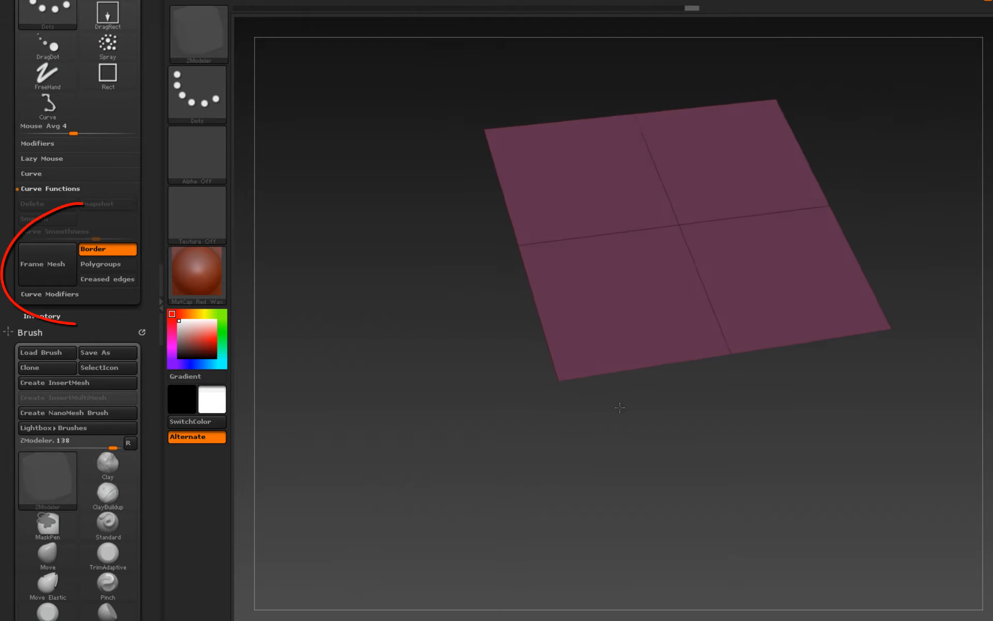
Frame the isolated top face's border with curves using Frame Mesh, and show the whole cube again
click(37, 271)
mouse_move(405, 340)
mouse_down()
mouse_move(402, 318)
mouse_move(388, 326)
mouse_move(402, 326)
mouse_up()
ctrl+shift+click(361, 252)
mouse_move(332, 274)
mouse_down()
mouse_move(341, 257)
mouse_move(323, 332)
mouse_up()
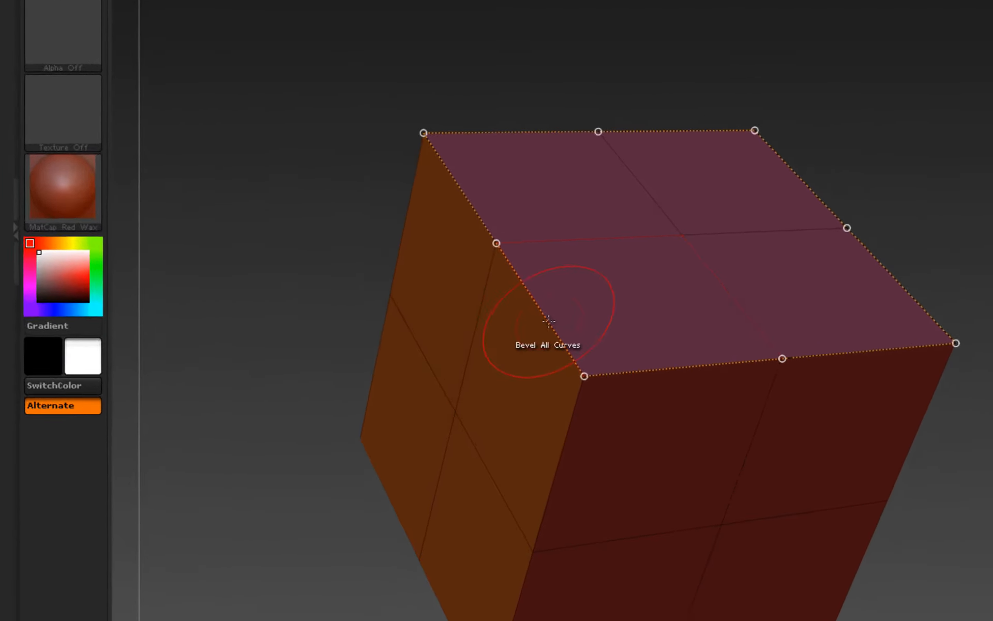
Try a Single Row bevel with All Curves as target on the top face's framing curves, and undo it
key(space)
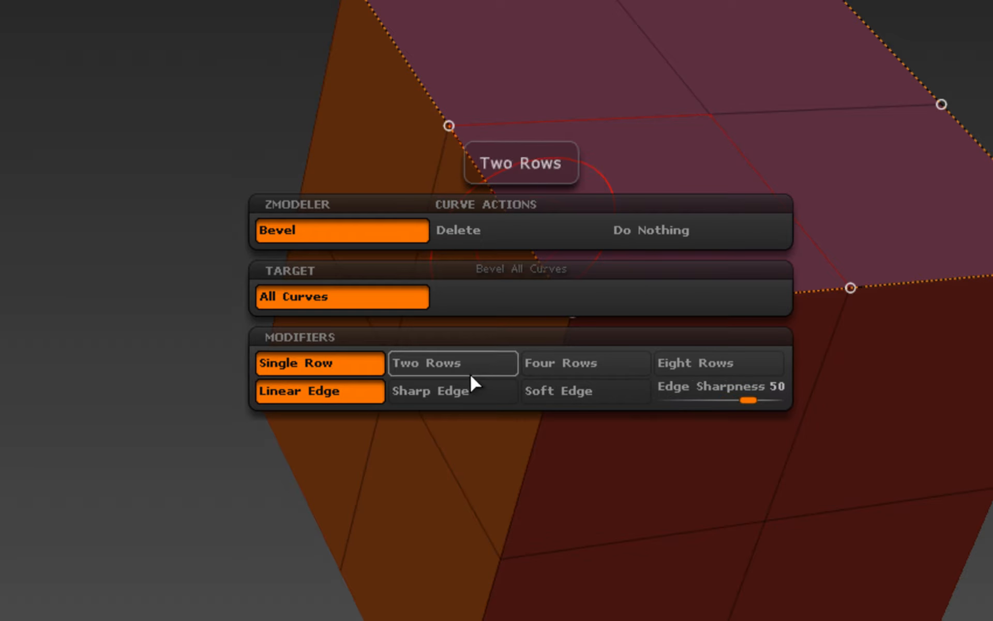
click(529, 397)
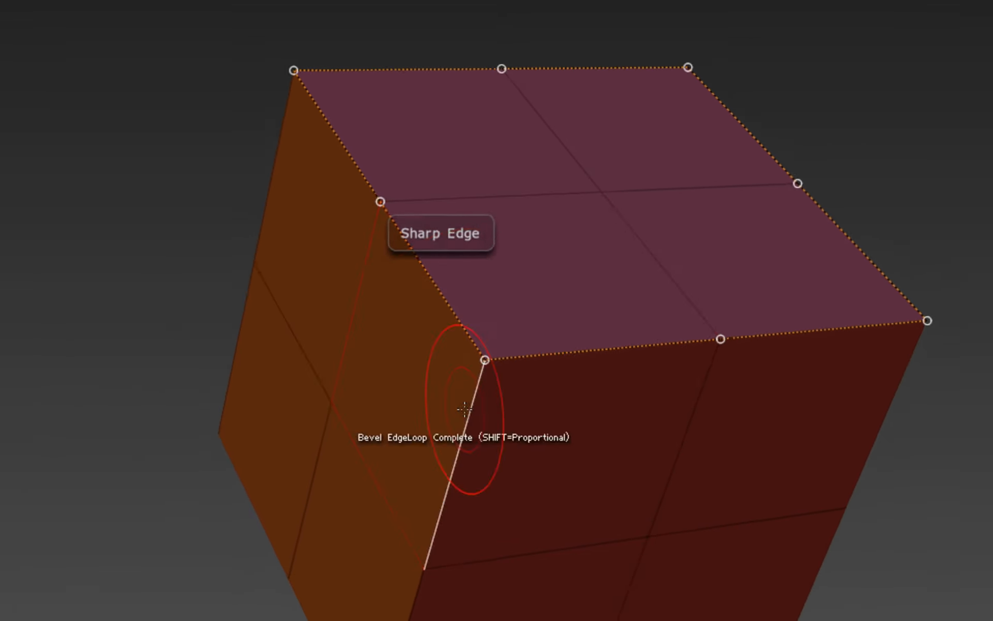
drag(501, 387, 519, 327)
right_drag(534, 392, 526, 440)
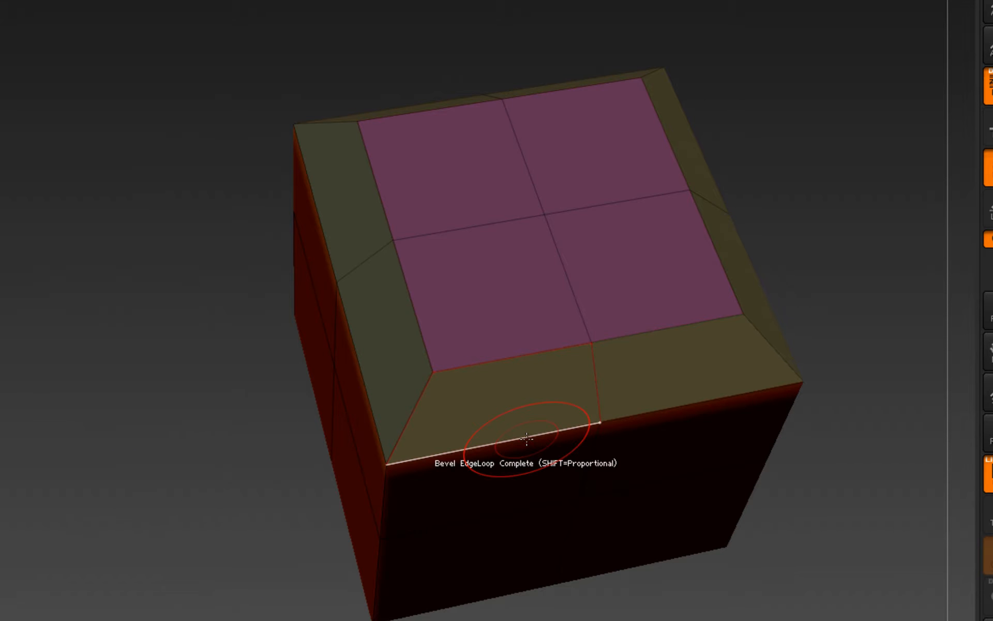
key(ctrl+z)
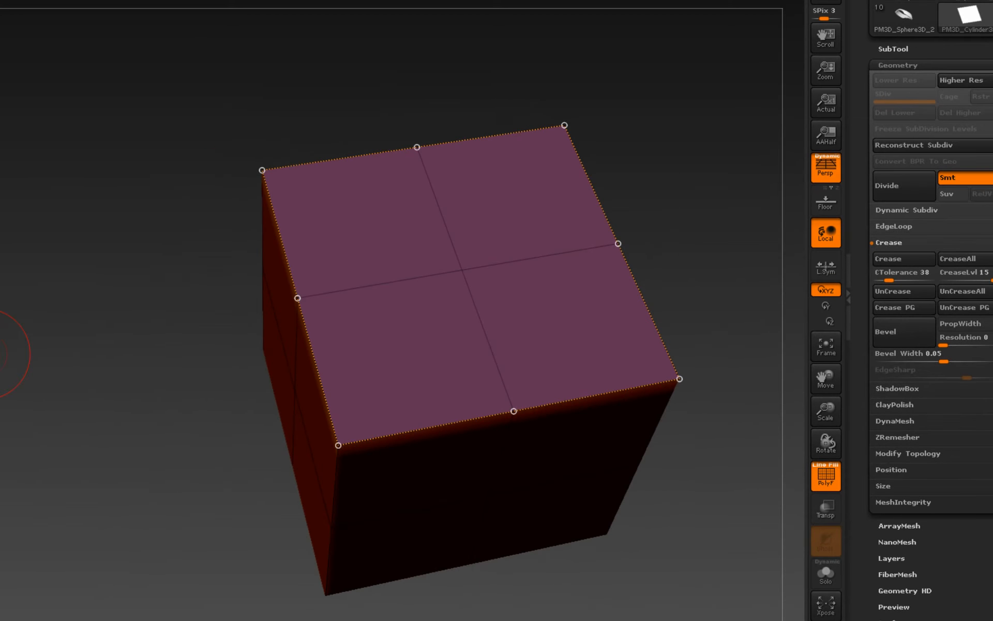
drag(132, 414, 150, 391)
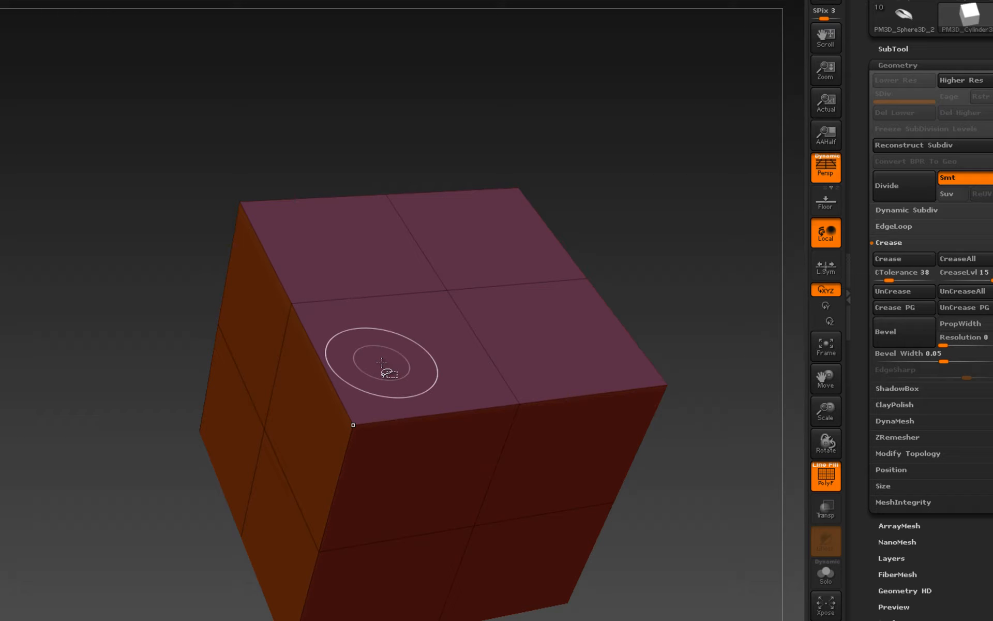
Isolate the cube's top polygroup, crease its border, and show the whole cube again
mouse_move(65, 425)
mouse_down()
mouse_move(60, 366)
mouse_move(65, 427)
mouse_move(38, 420)
mouse_move(62, 445)
mouse_up()
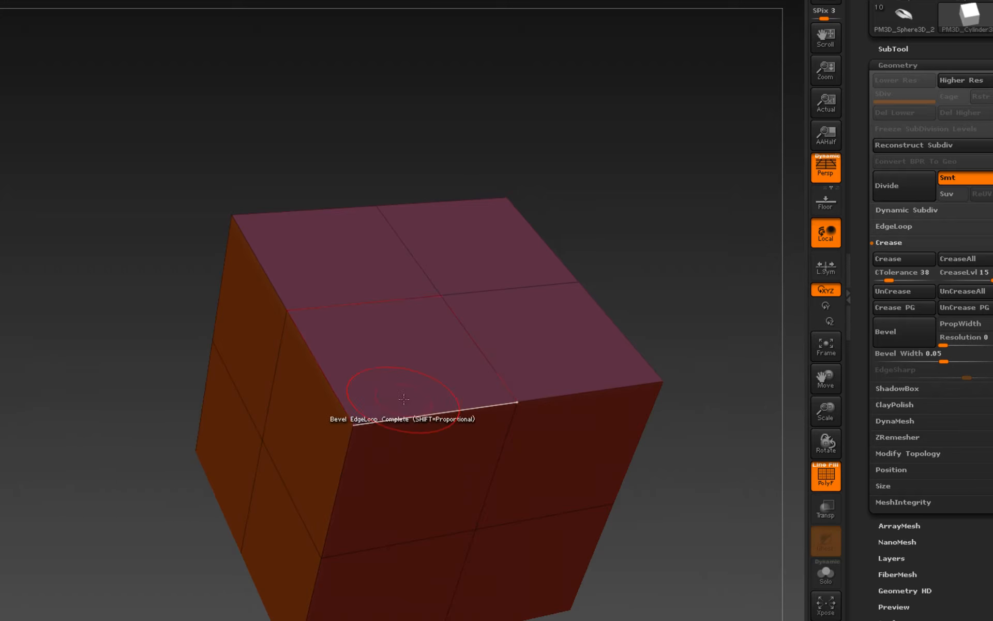
ctrl+shift+click(476, 303)
drag(152, 446, 125, 369)
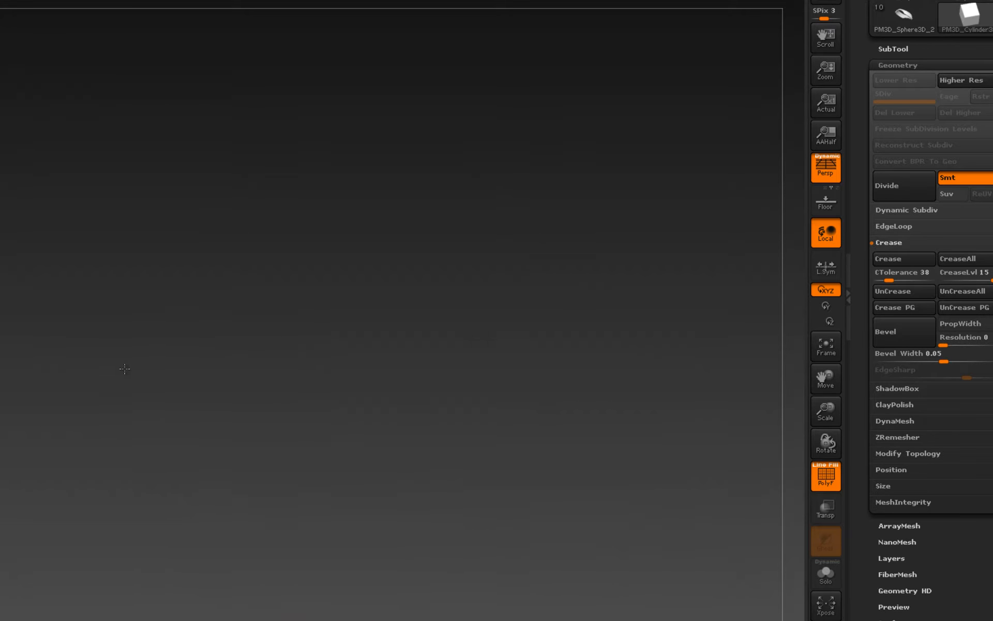
ctrl+shift+drag(214, 160, 709, 430)
drag(408, 409, 461, 463)
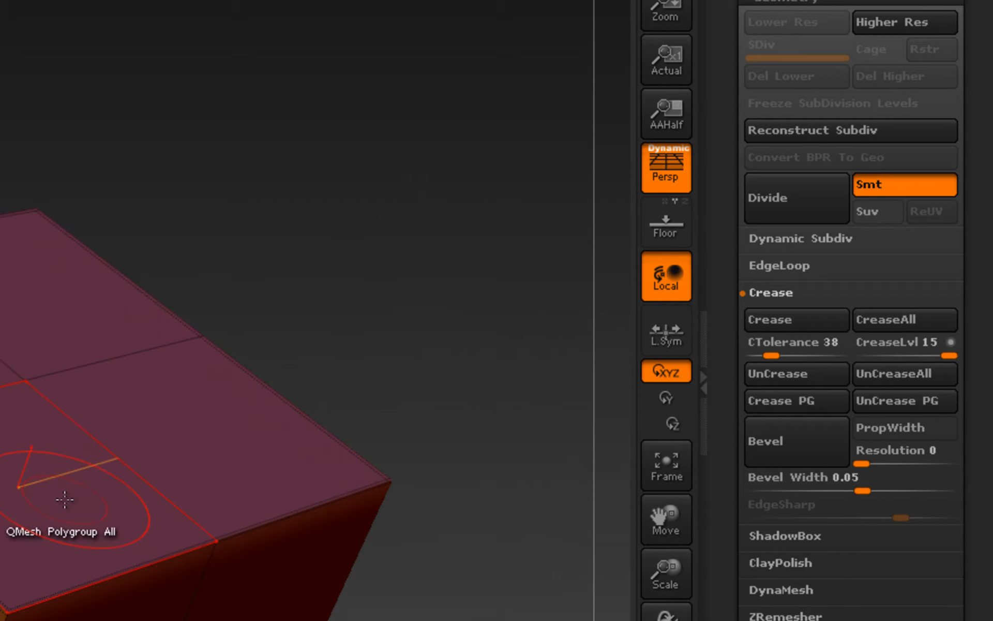
Set the crease Bevel Width to 0.02115 and Resolution to 4, and bevel the creased edges around the top face
right_drag(65, 500, 30, 620)
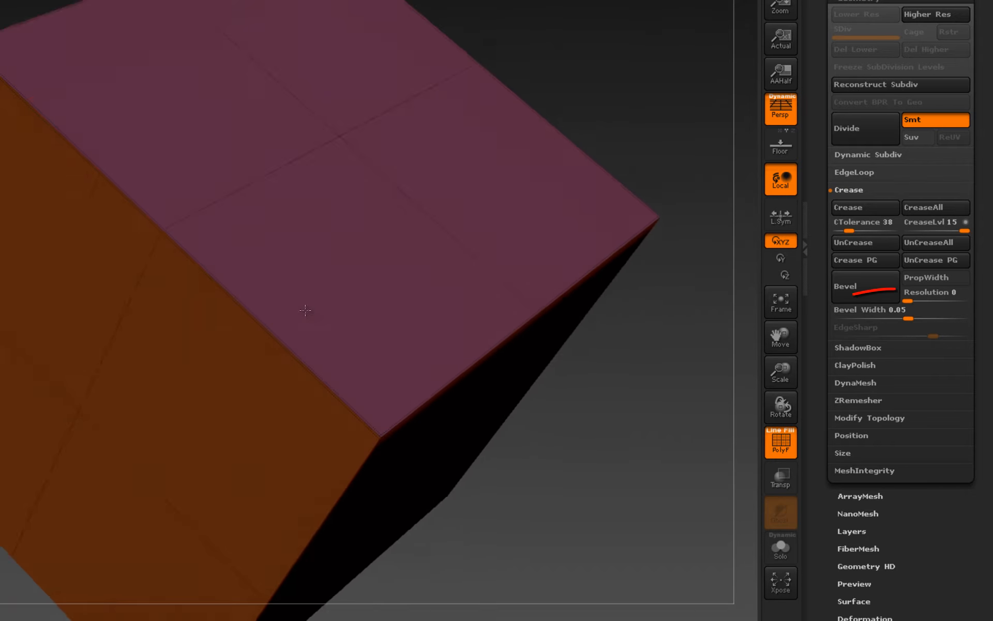
ctrl+right_drag(305, 311, 259, 227)
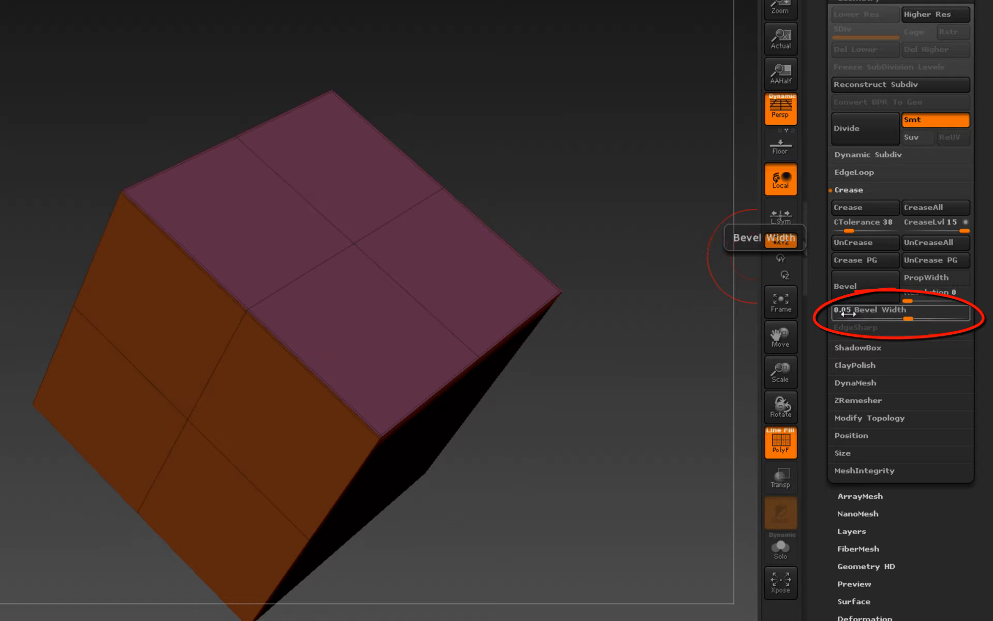
mouse_move(904, 317)
mouse_down()
mouse_move(921, 318)
mouse_move(883, 317)
mouse_move(929, 316)
mouse_move(894, 312)
mouse_up()
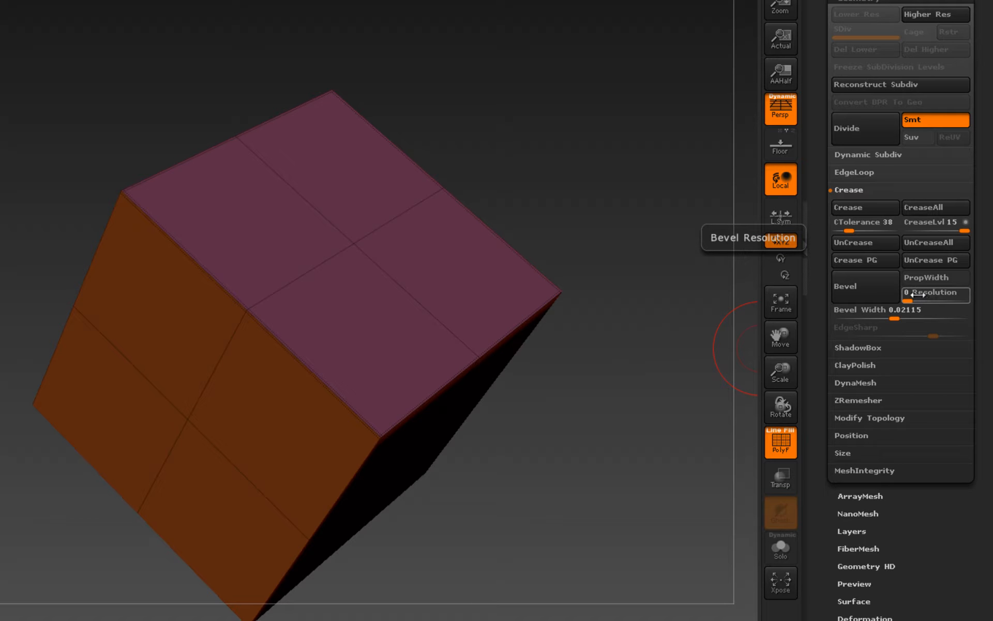
drag(907, 299, 921, 298)
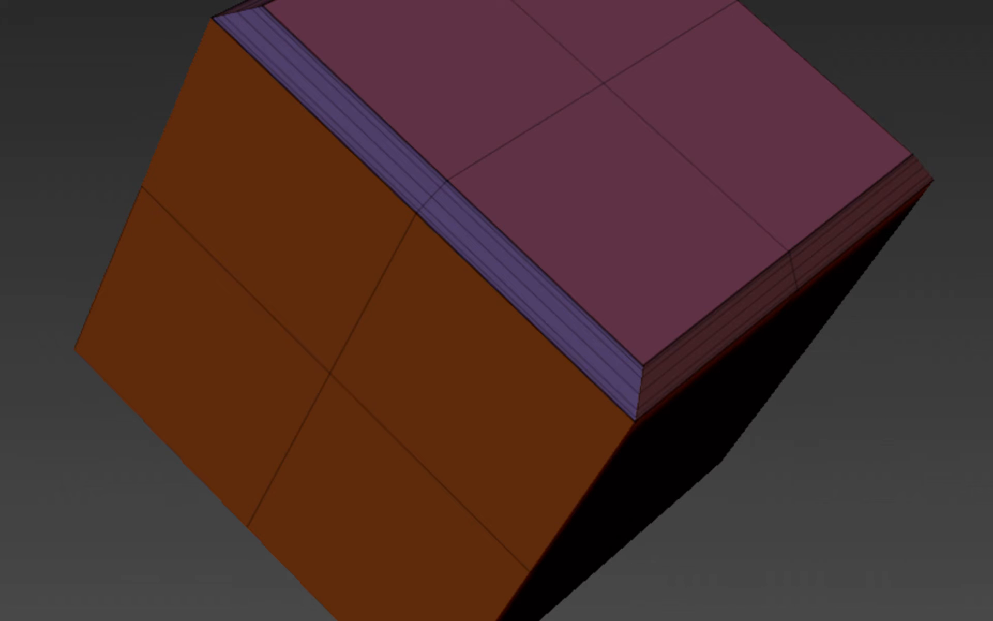
Subdivide the beveled cube twice to check its smoothing, and undo both the subdivisions and the crease bevel
mouse_move(880, 586)
mouse_down()
mouse_move(890, 510)
mouse_move(821, 427)
mouse_move(837, 437)
mouse_move(882, 514)
mouse_up()
key(ctrl+d)
key(ctrl+d)
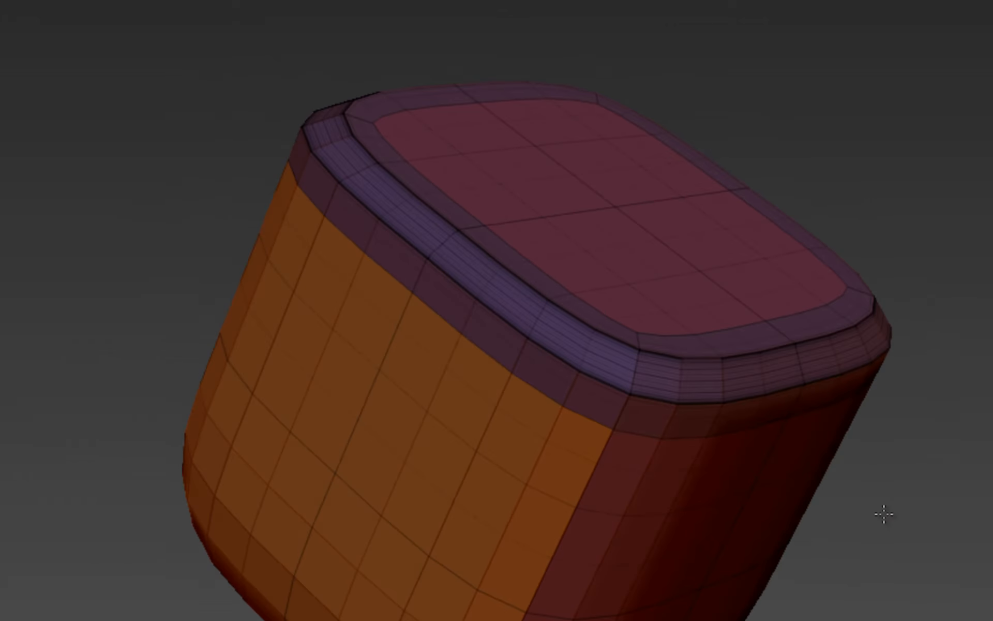
key(ctrl+z)
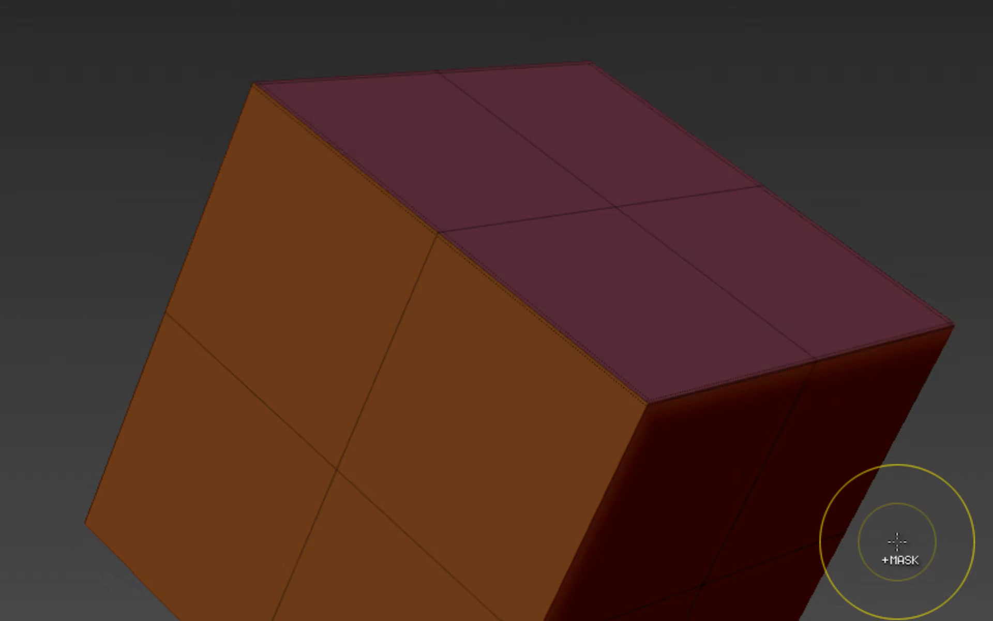
drag(952, 445, 945, 415)
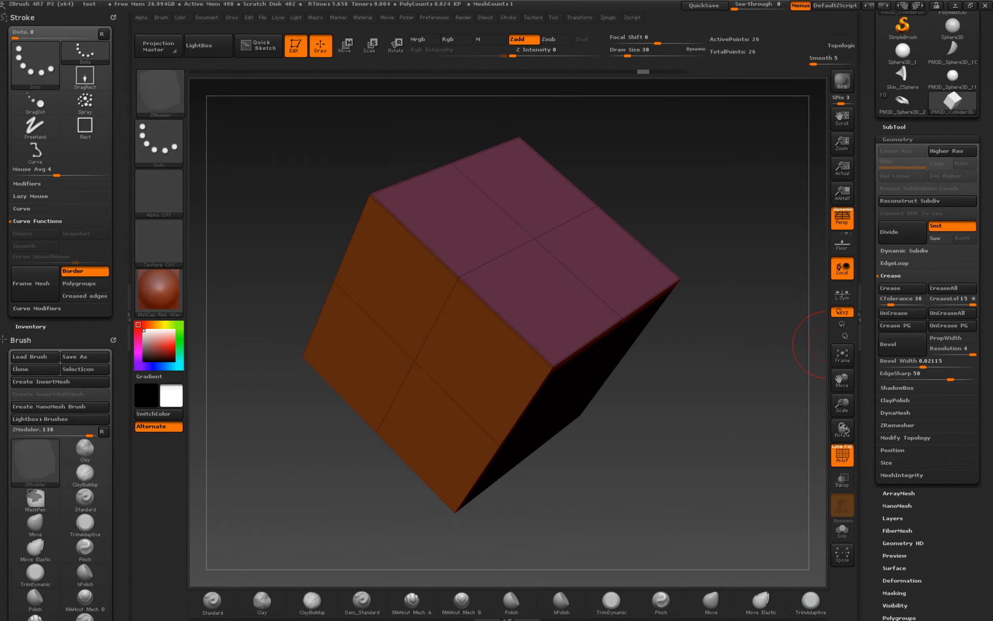
Uncrease the whole cube and subdivide it repeatedly with smoothing off, deleting the lower subdivision levels
drag(720, 433, 807, 377)
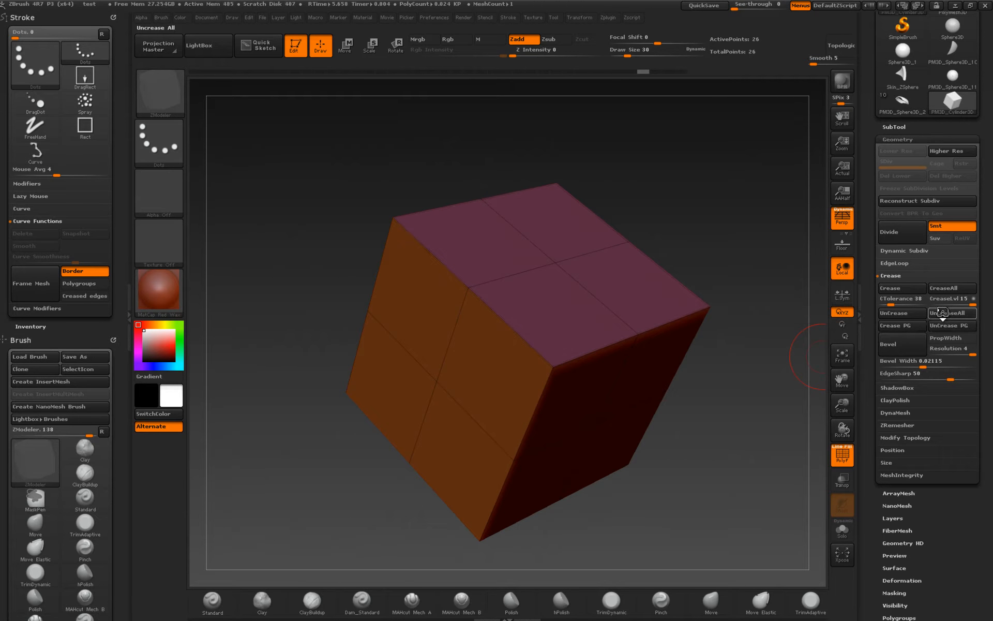
click(920, 239)
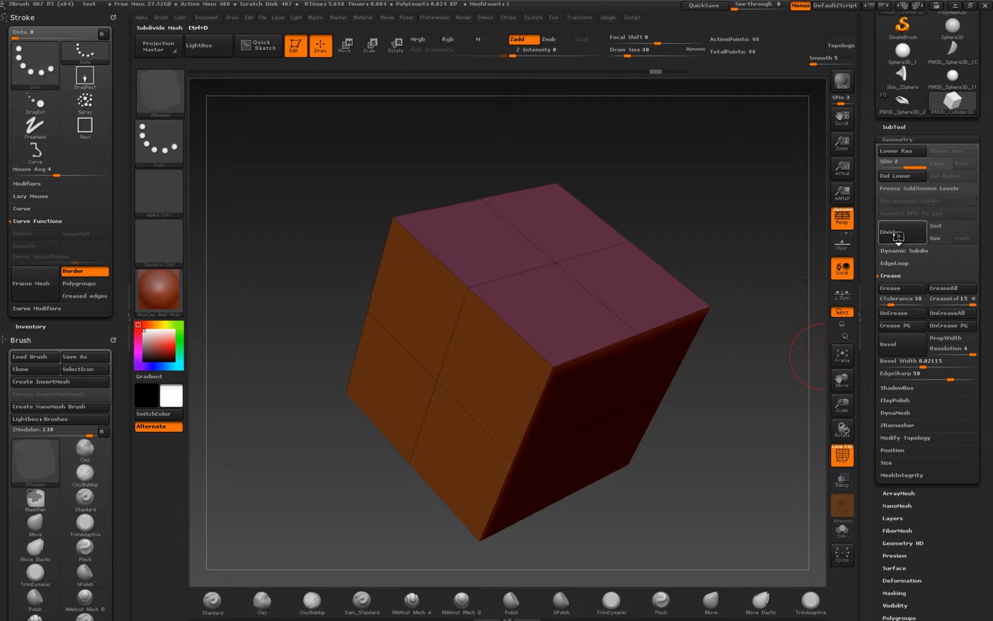
click(902, 180)
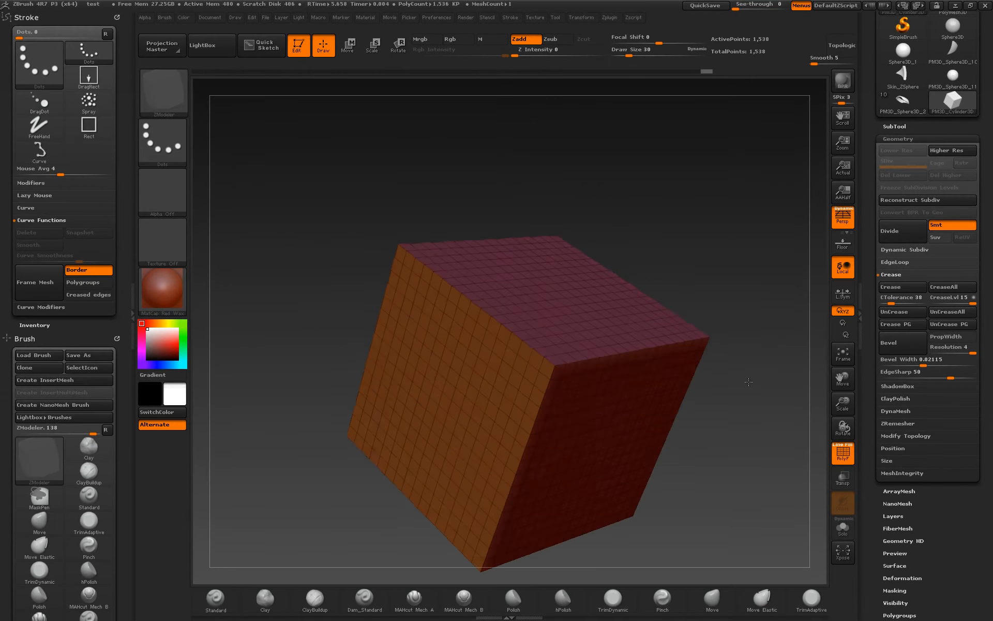
Cut two horizontal slices across the whole cube with SliceCurve in a straight front view without perspective
drag(749, 382, 574, 328)
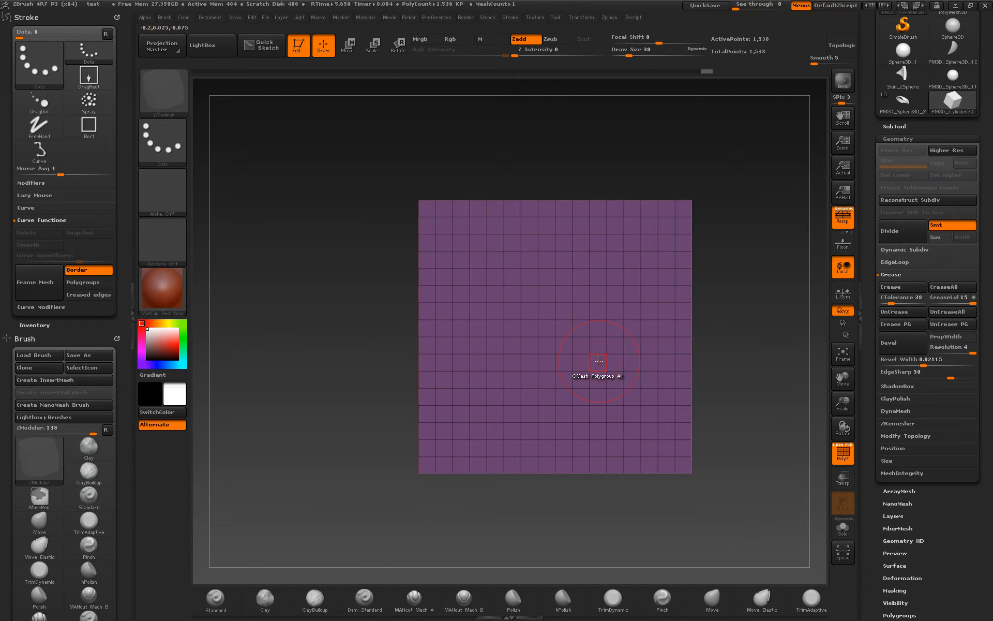
key(p)
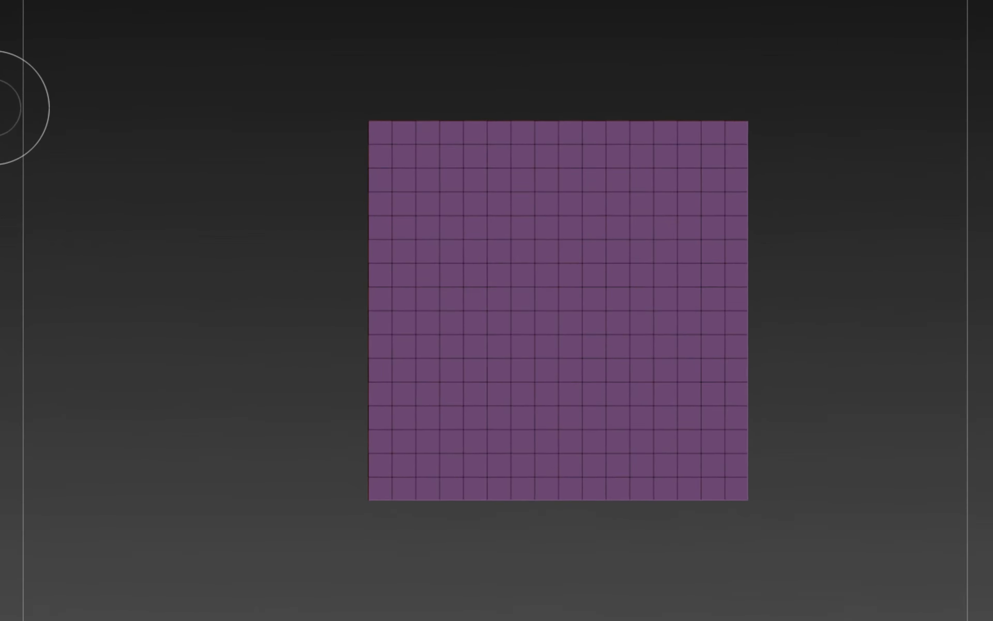
ctrl+shift+click(0, 108)
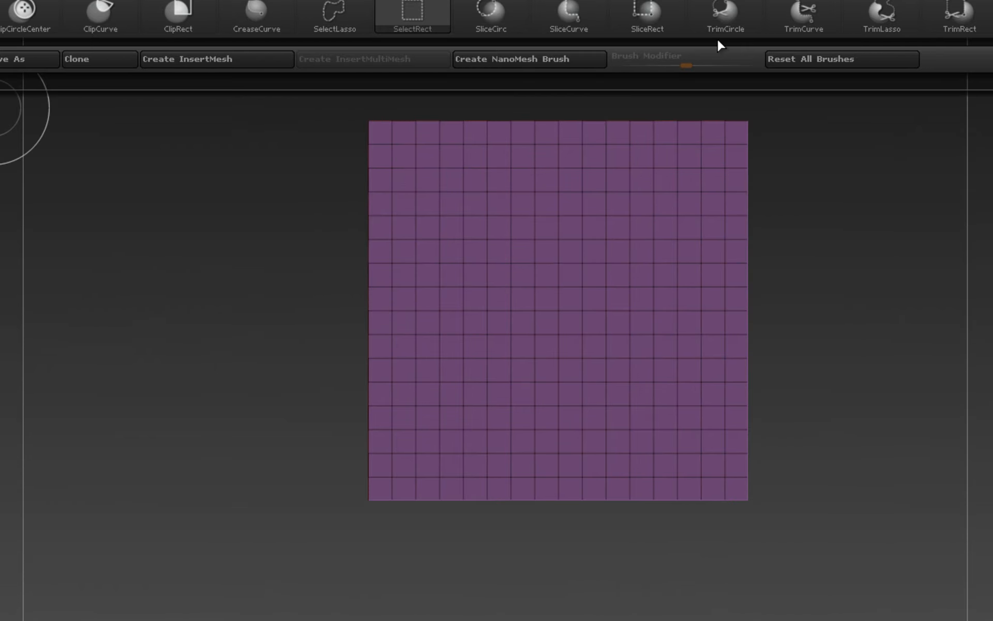
click(569, 16)
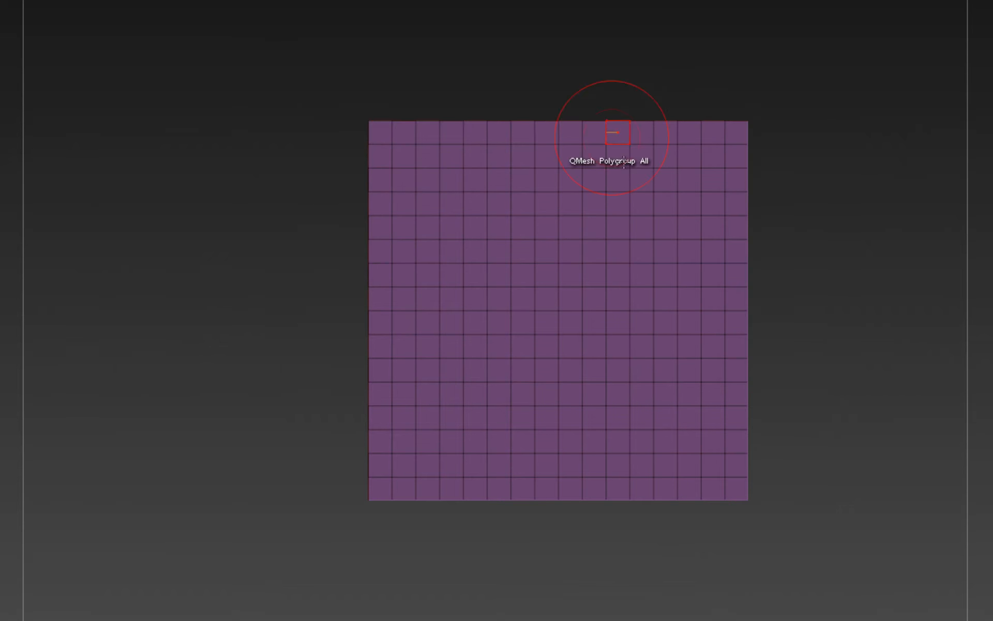
ctrl+shift+drag(772, 226, 132, 224)
ctrl+shift+drag(842, 374, 213, 374)
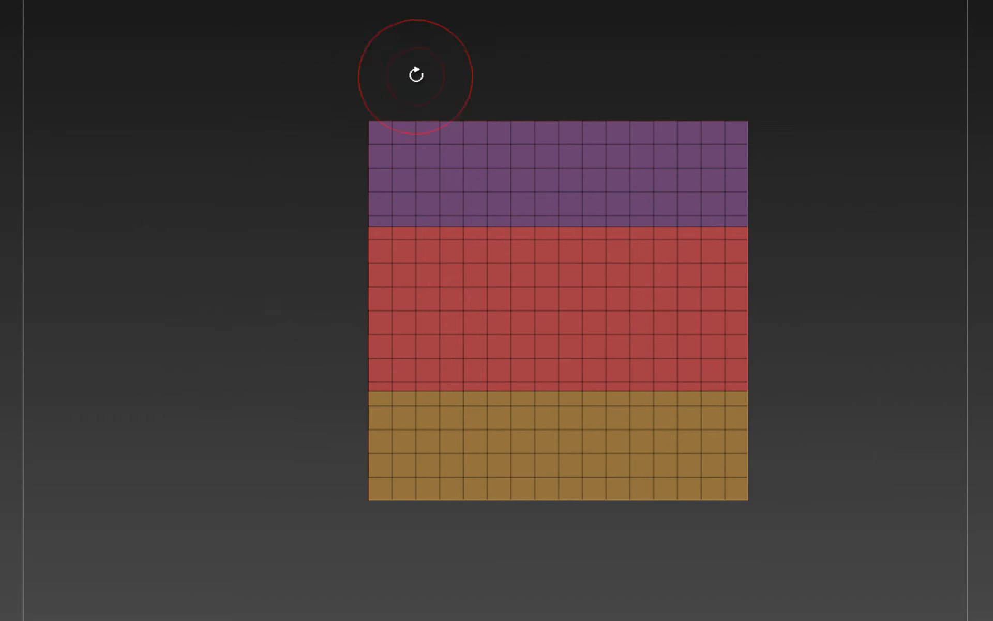
Cut three vertical slices through the cube from the front, dividing each horizontal band into four polygroups
ctrl+shift+drag(431, 57, 433, 618)
ctrl+shift+drag(529, 80, 532, 620)
ctrl+shift+drag(647, 93, 646, 620)
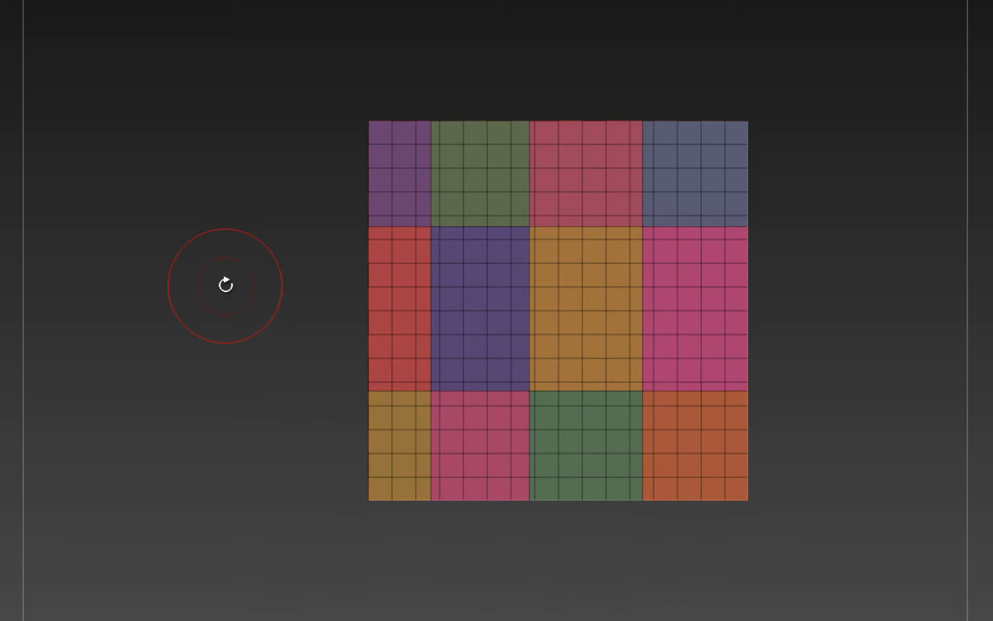
Cut two more vertical slices through the cube from the adjacent side view
drag(226, 285, 138, 498)
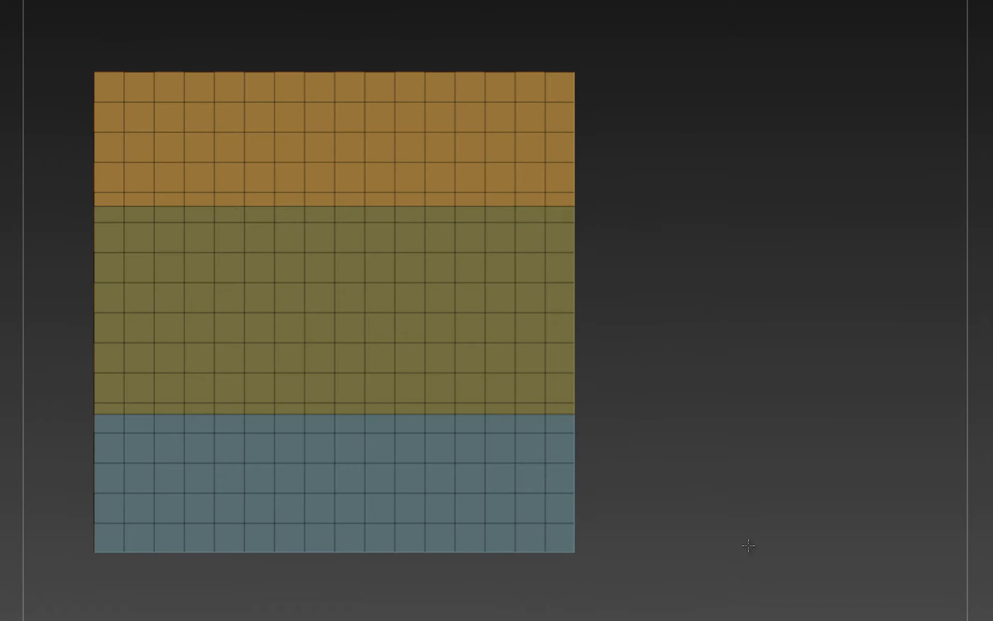
drag(496, 57, 483, 619)
ctrl+shift+drag(248, 56, 250, 595)
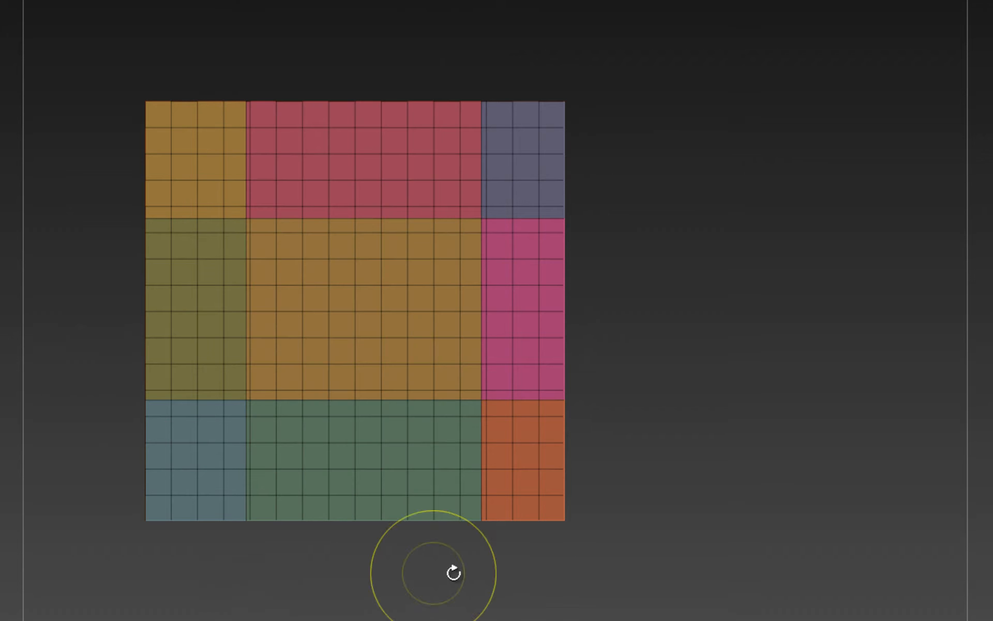
drag(454, 572, 670, 561)
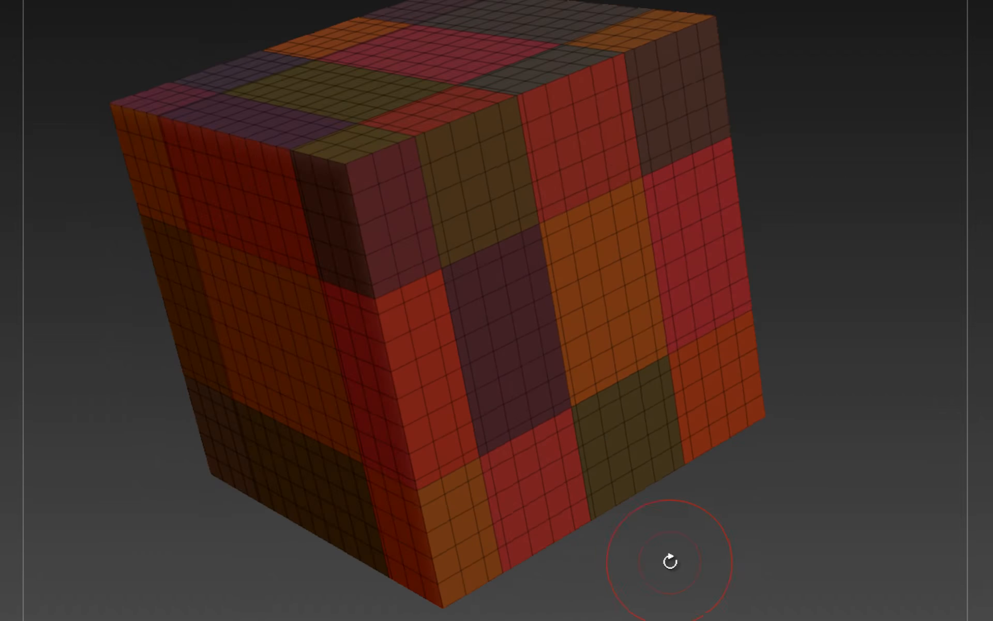
ctrl+drag(794, 543, 759, 533)
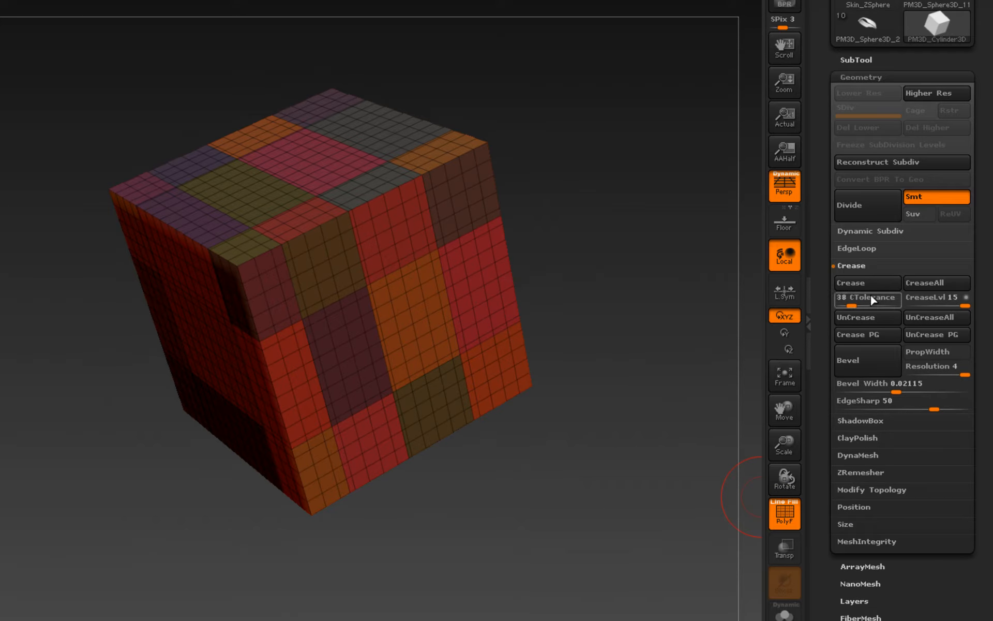
Try Panel Loops with a thickness of 0.05268 and Polish 0 on all the cube's polygroups, and undo it
click(859, 249)
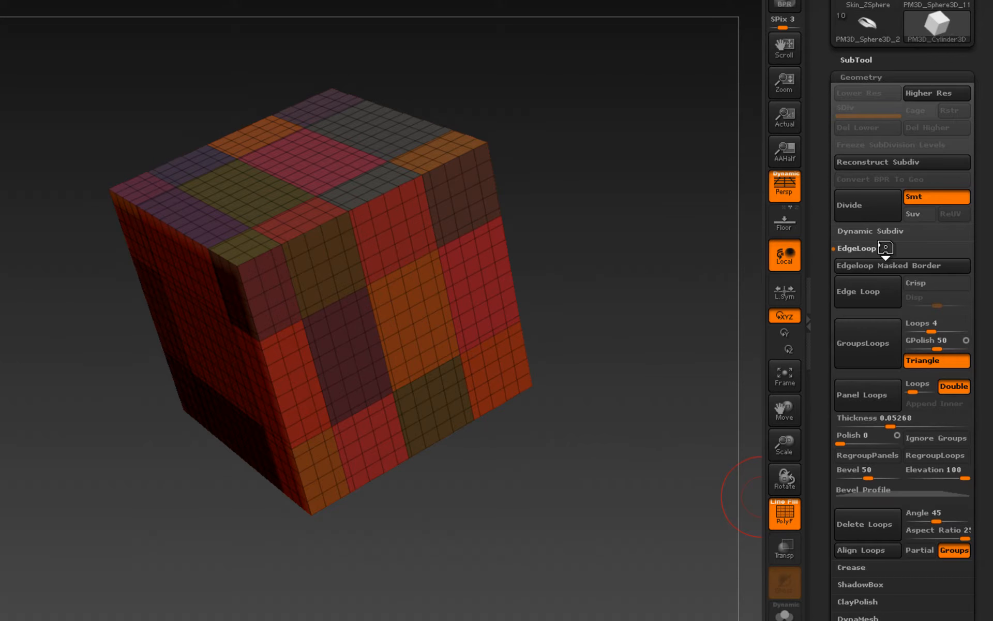
click(870, 398)
drag(619, 505, 650, 491)
mouse_move(353, 233)
ctrl+right_down()
mouse_move(333, 306)
mouse_move(323, 312)
mouse_move(343, 337)
mouse_move(322, 256)
mouse_move(341, 298)
mouse_move(345, 372)
ctrl+right_up()
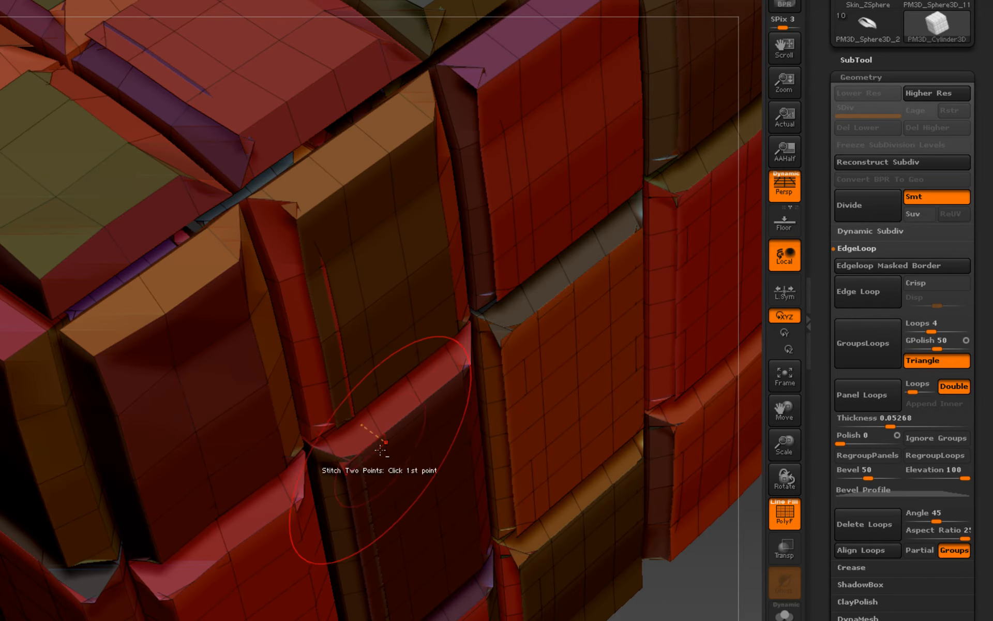
ctrl+right_drag(380, 446, 311, 319)
right_drag(321, 414, 314, 352)
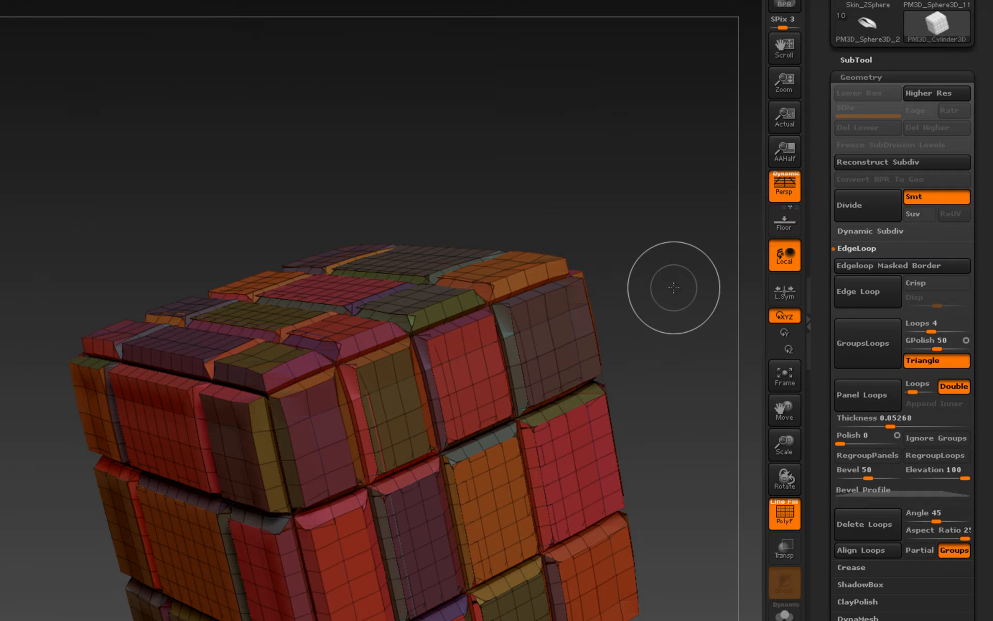
key(ctrl+z)
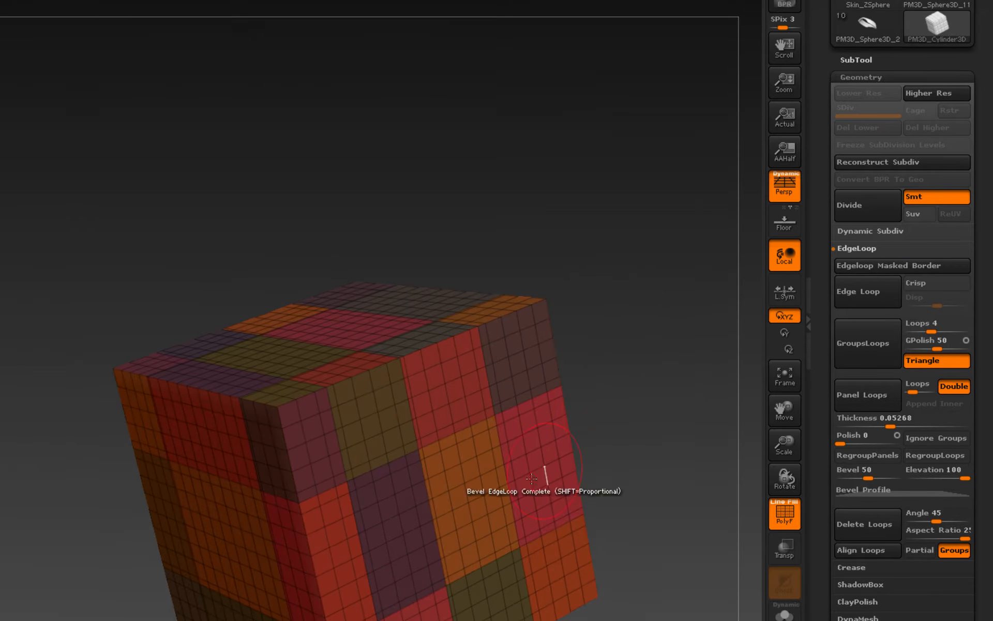
key(ctrl+z)
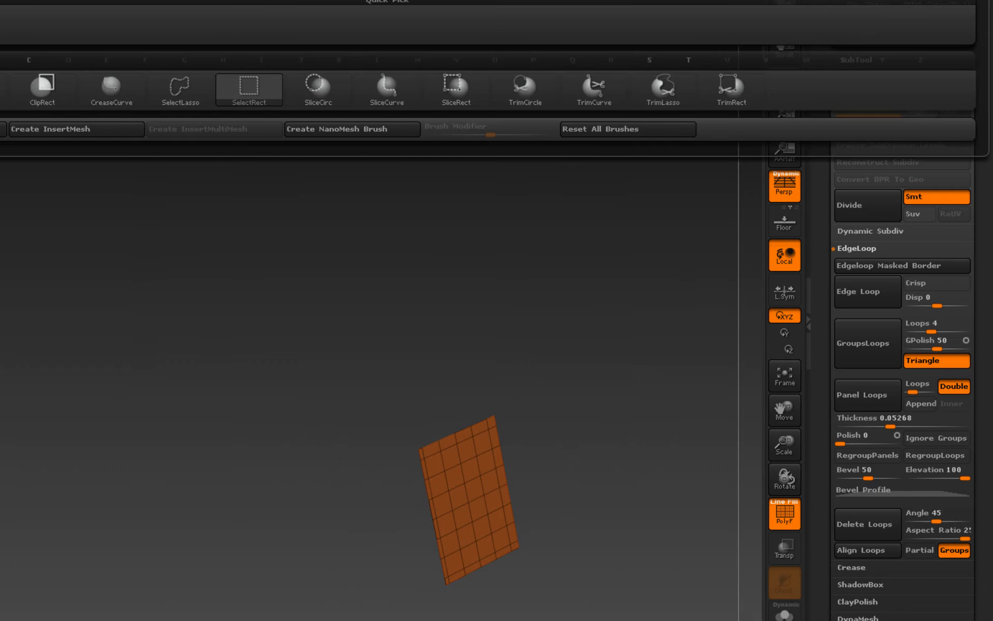
Isolate three adjacent polygroups on the front face by hiding them and inverting the visibility
ctrl+shift+drag(349, 495, 377, 539)
ctrl+shift+click(389, 535)
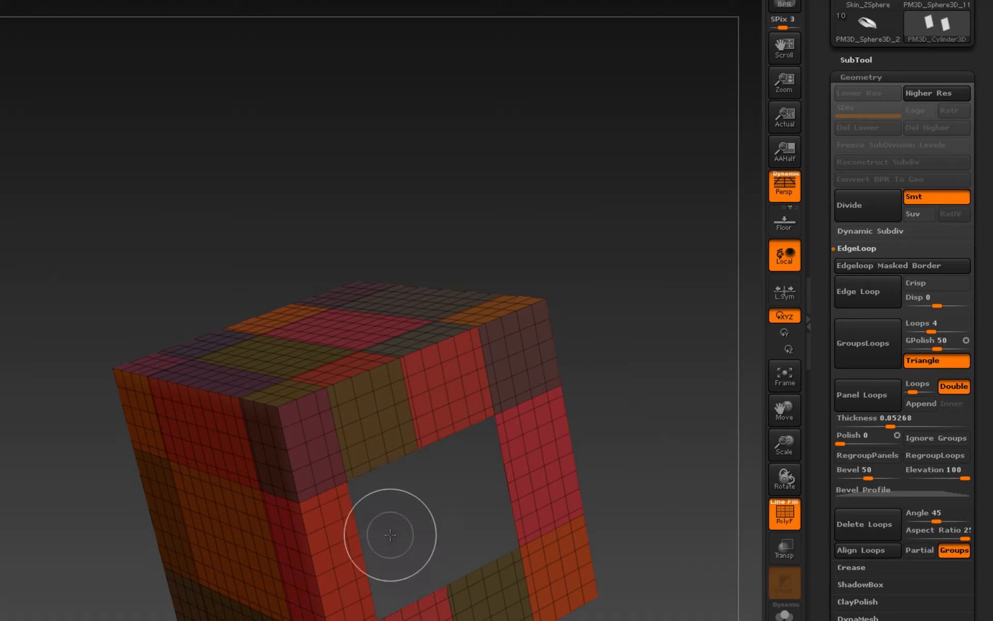
ctrl+shift+click(372, 424)
ctrl+shift+click(57, 317)
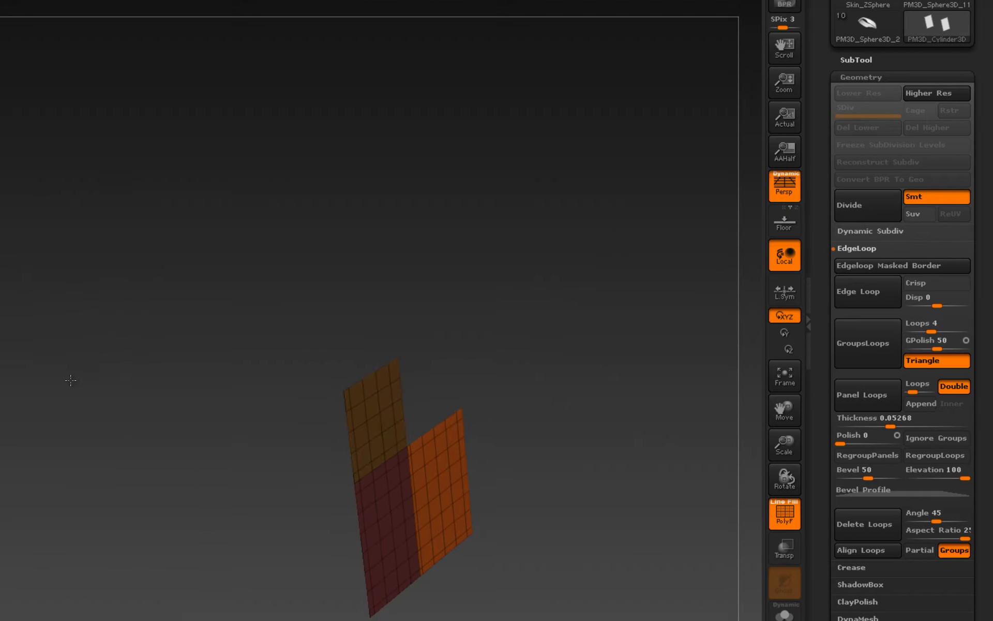
alt+drag(319, 564, 299, 425)
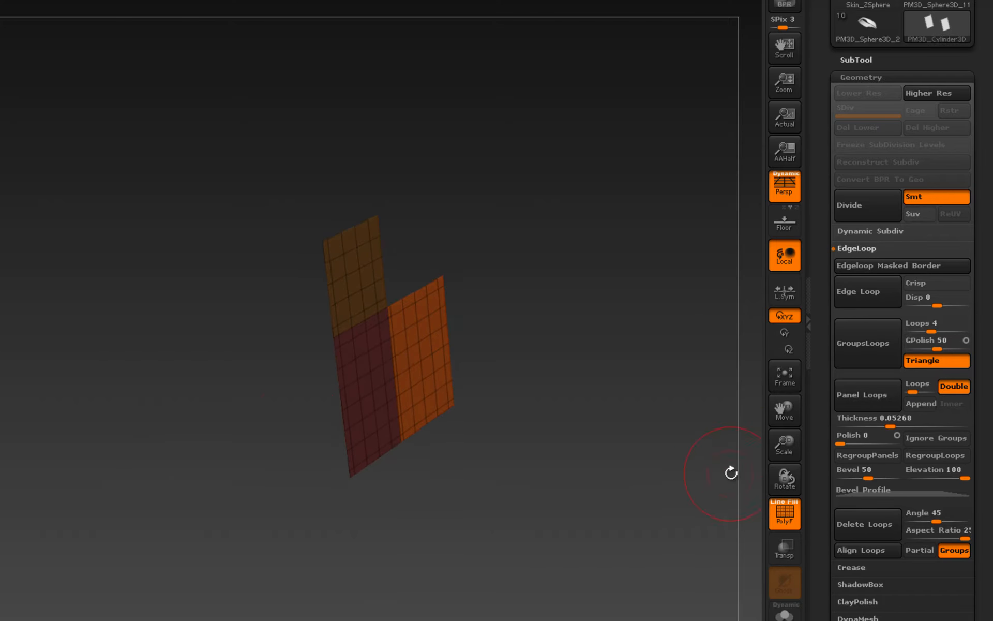
Try Panel Loops on only the three isolated polygroups, undo it, and restore the complete sliced cube
click(861, 398)
mouse_move(666, 496)
mouse_down()
mouse_move(631, 514)
mouse_move(678, 490)
mouse_move(651, 507)
mouse_move(659, 502)
mouse_up()
key(ctrl+z)
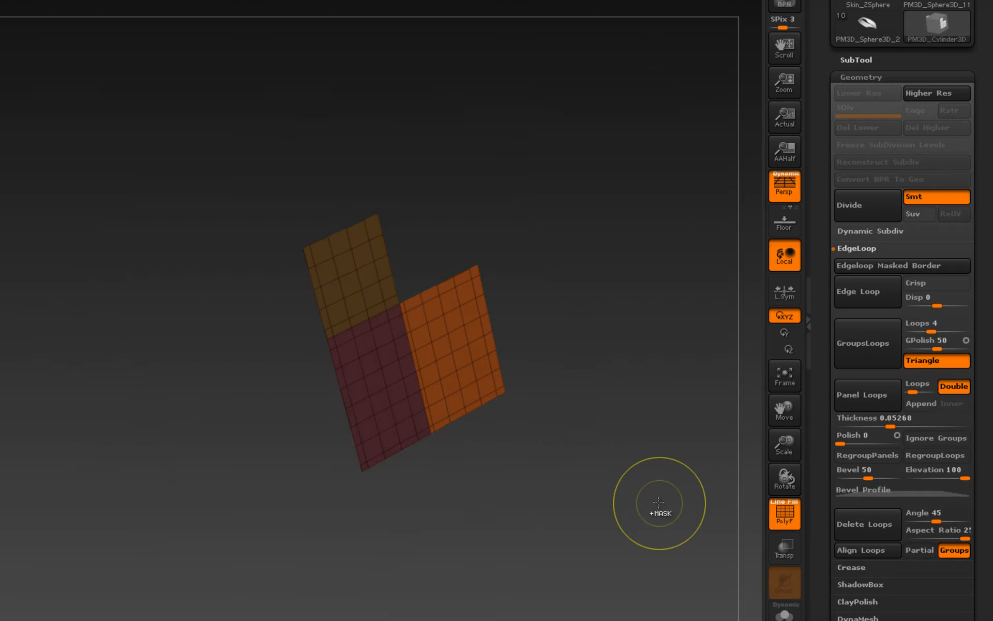
key(ctrl+z)
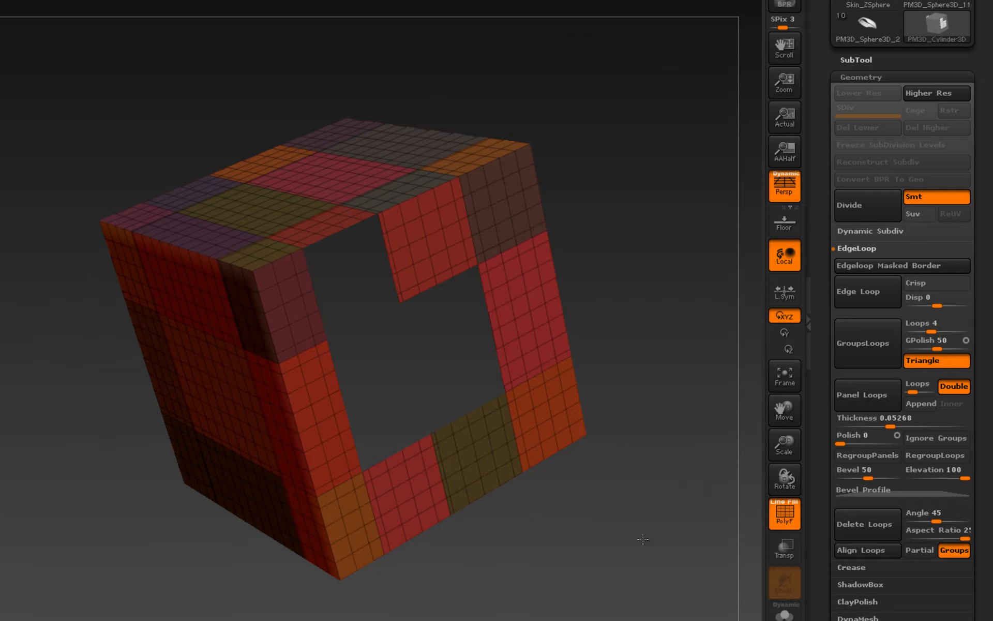
key(ctrl+z)
key(ctrl+z)
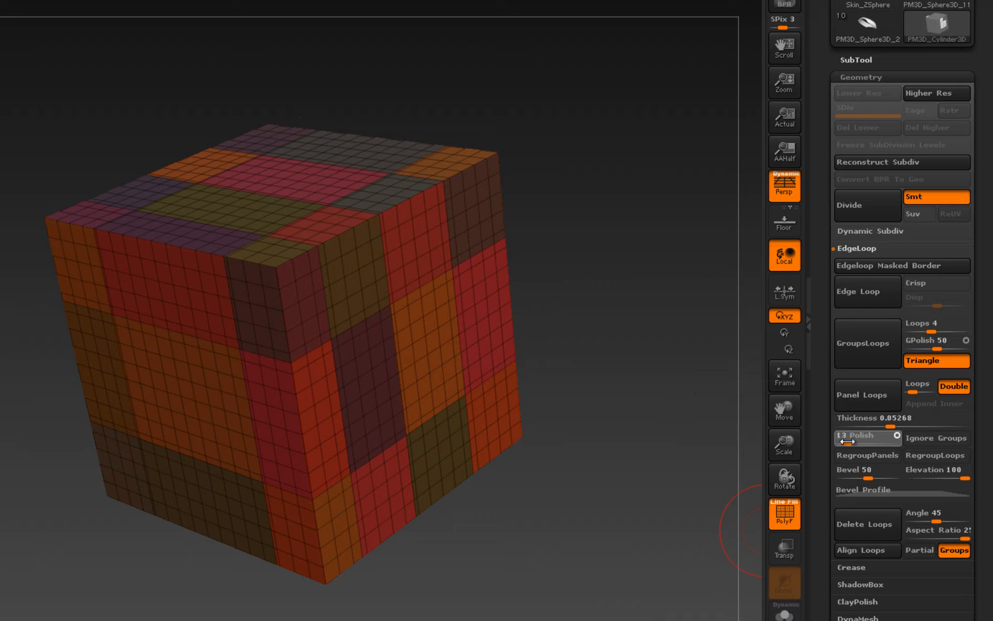
Set the Panel Loops Polish to 13 and create panels around all the cube's polygroups
click(866, 394)
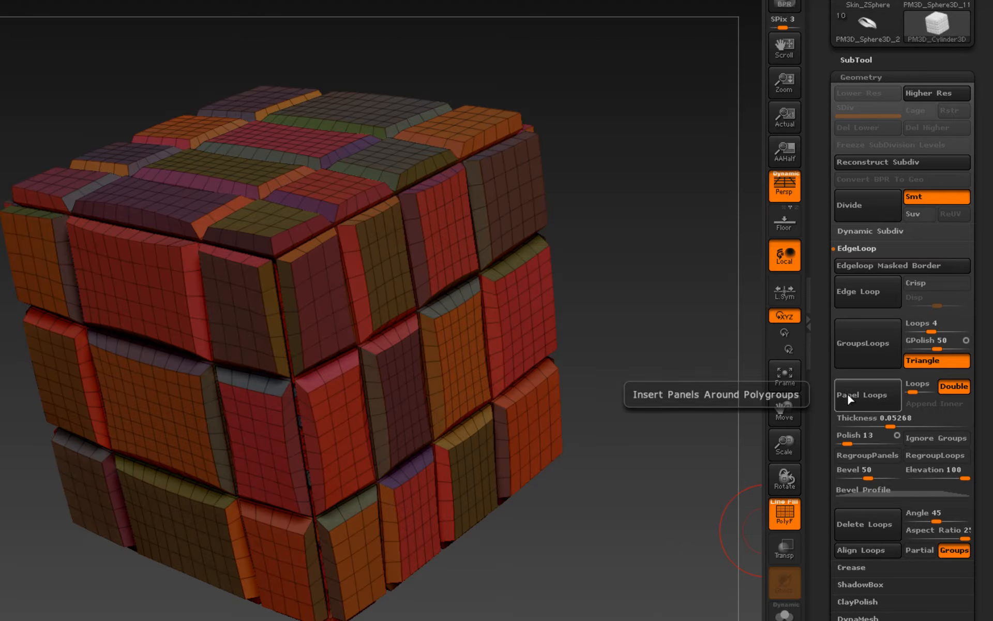
Examine the beveled panels and the gaps between them on the cube from several sides
drag(678, 397, 669, 398)
ctrl+right_drag(349, 260, 420, 295)
ctrl+right_drag(447, 444, 418, 471)
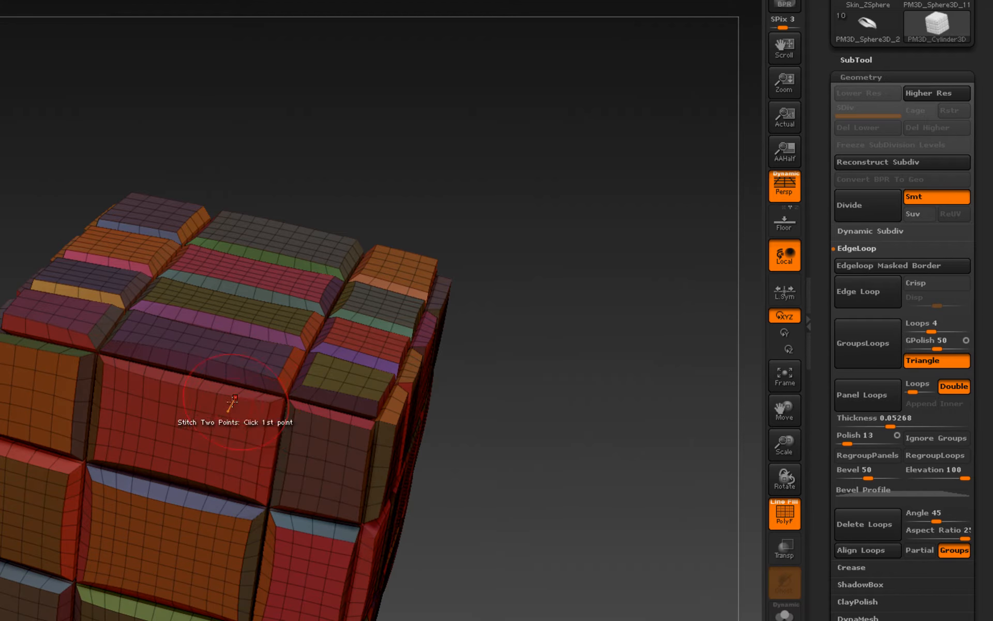
right_drag(228, 372, 212, 504)
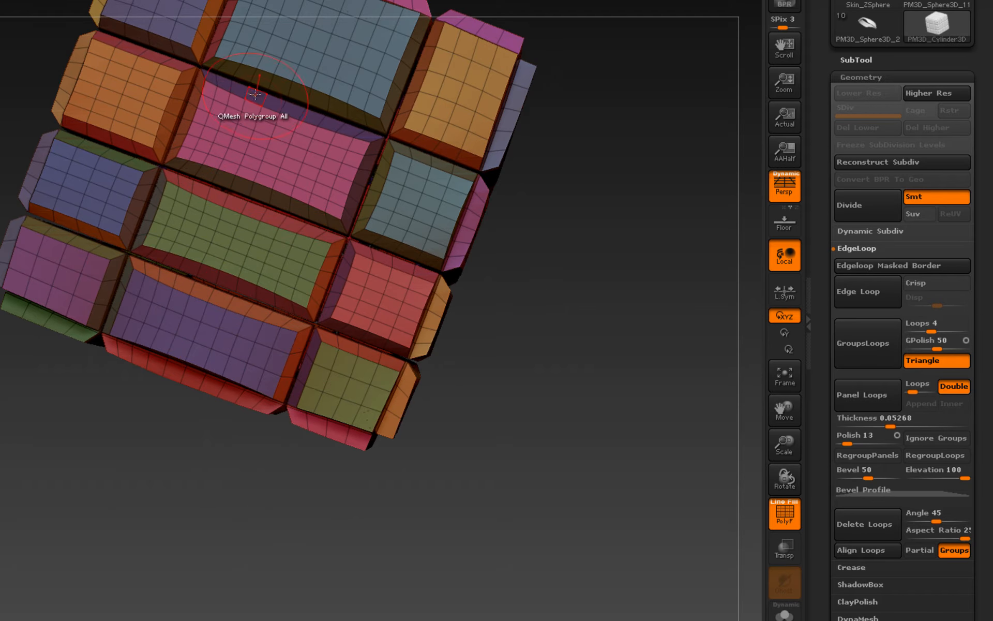
right_drag(220, 563, 229, 434)
right_drag(248, 519, 267, 476)
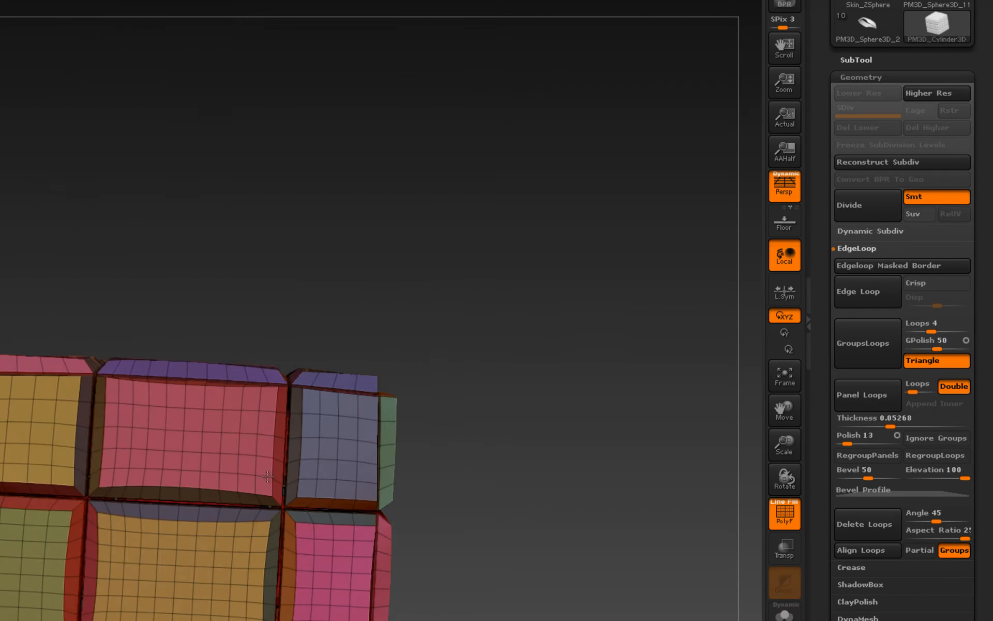
right_drag(257, 515, 256, 541)
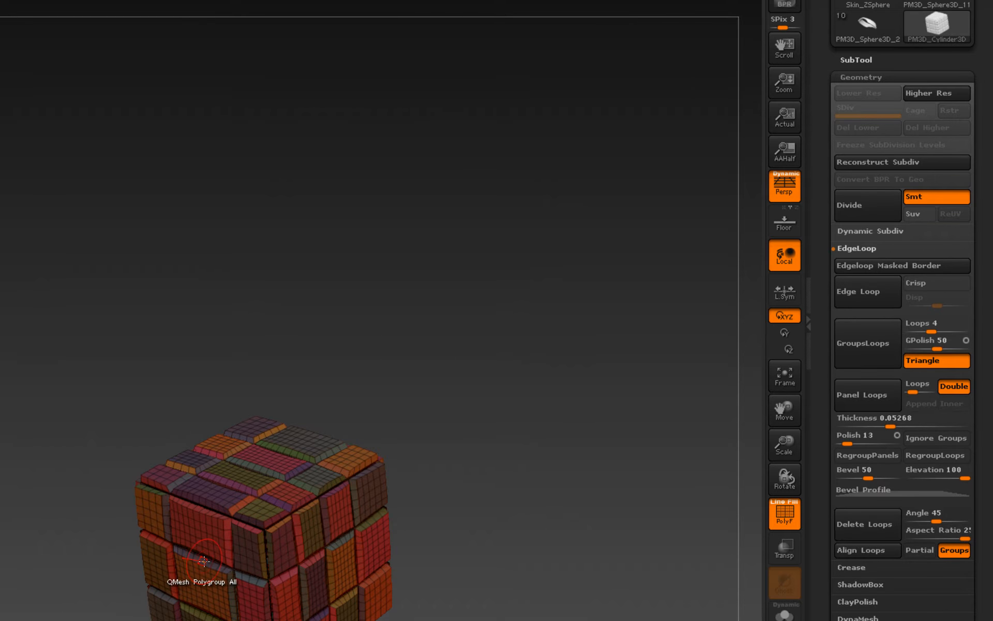
key(f)
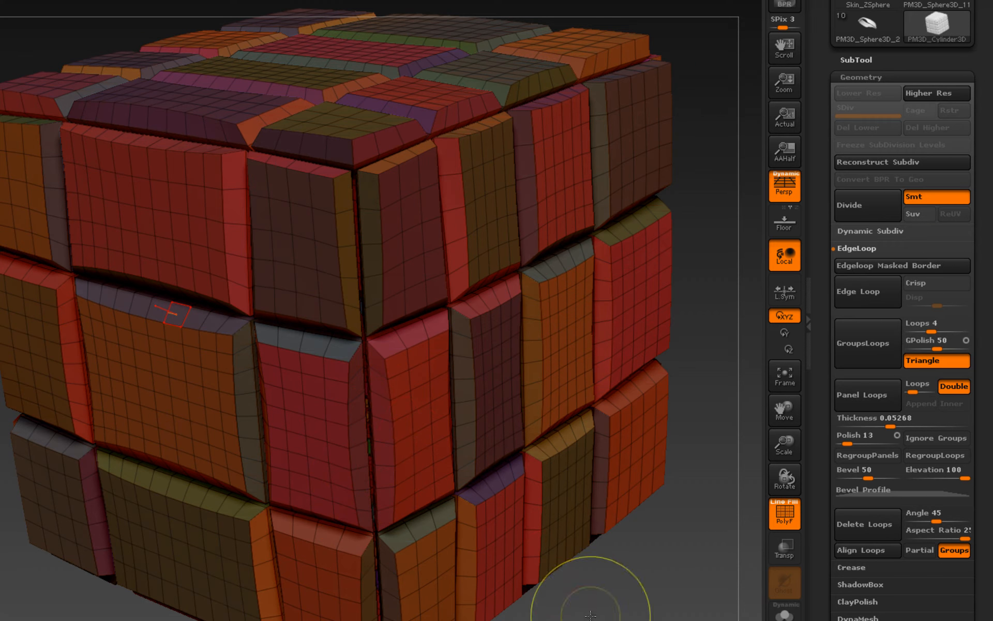
Undo the panels on the whole cube and isolate three adjacent polygroups forming an L on one side face
key(ctrl+z)
ctrl+shift+click(510, 350)
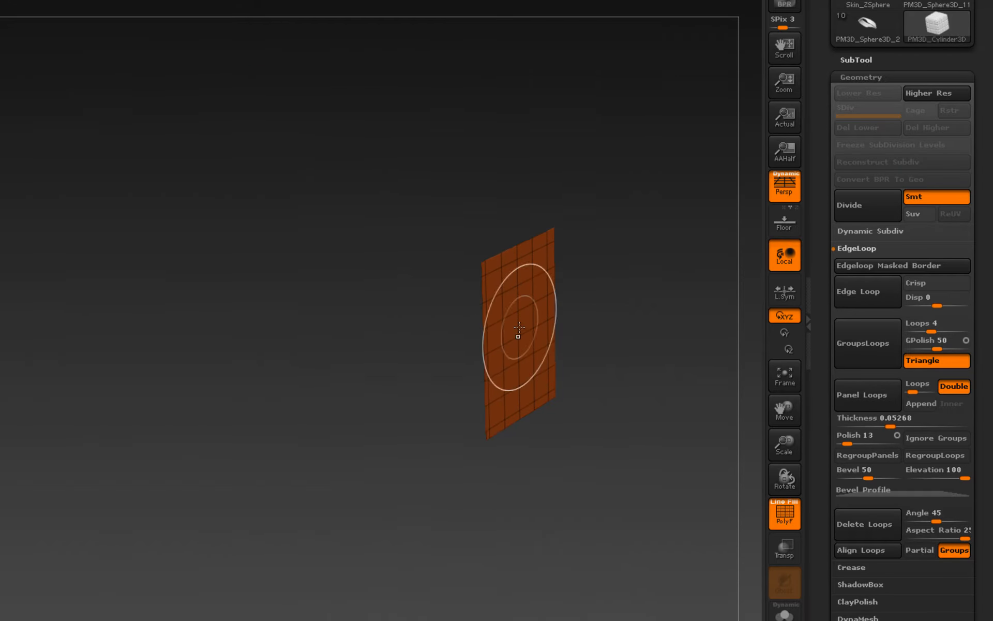
ctrl+shift+click(612, 554)
ctrl+shift+click(444, 366)
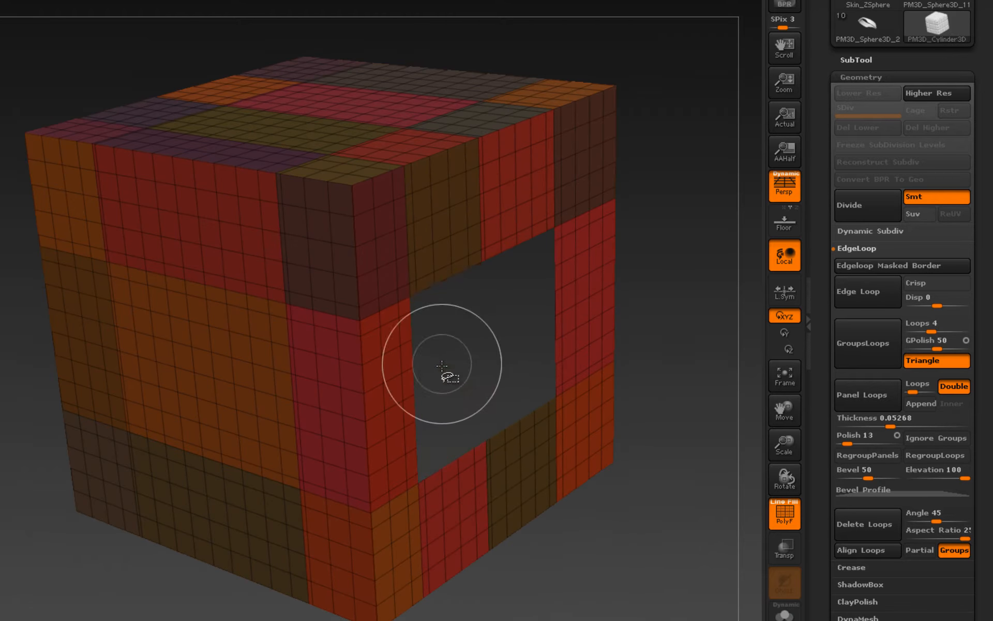
ctrl+shift+click(443, 253)
ctrl+shift+drag(627, 593, 665, 620)
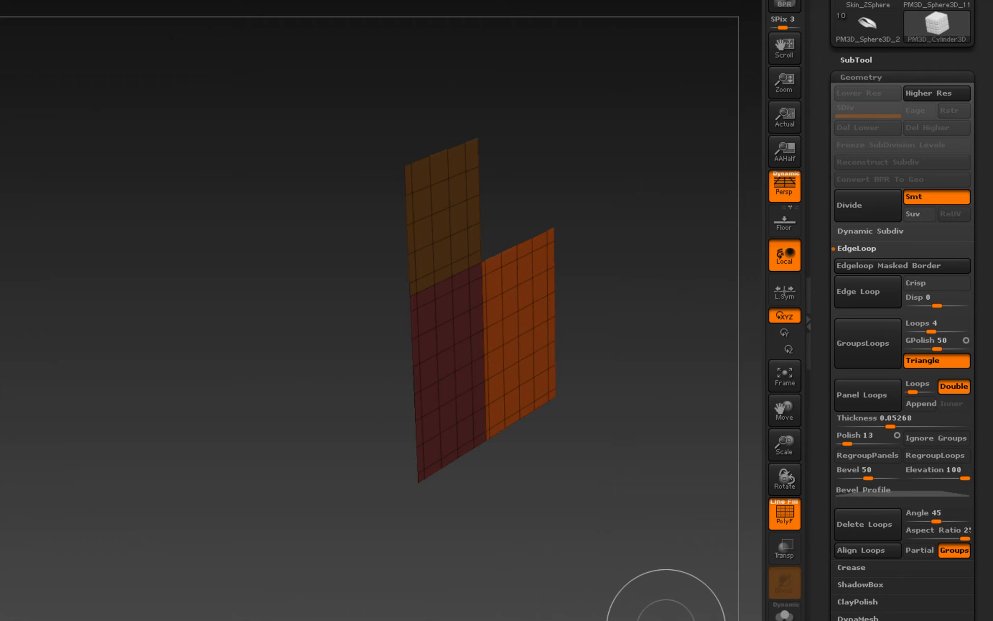
Try Panel Loops with Polish 13 on the three isolated polygroups, inspect the result, and undo it
click(843, 394)
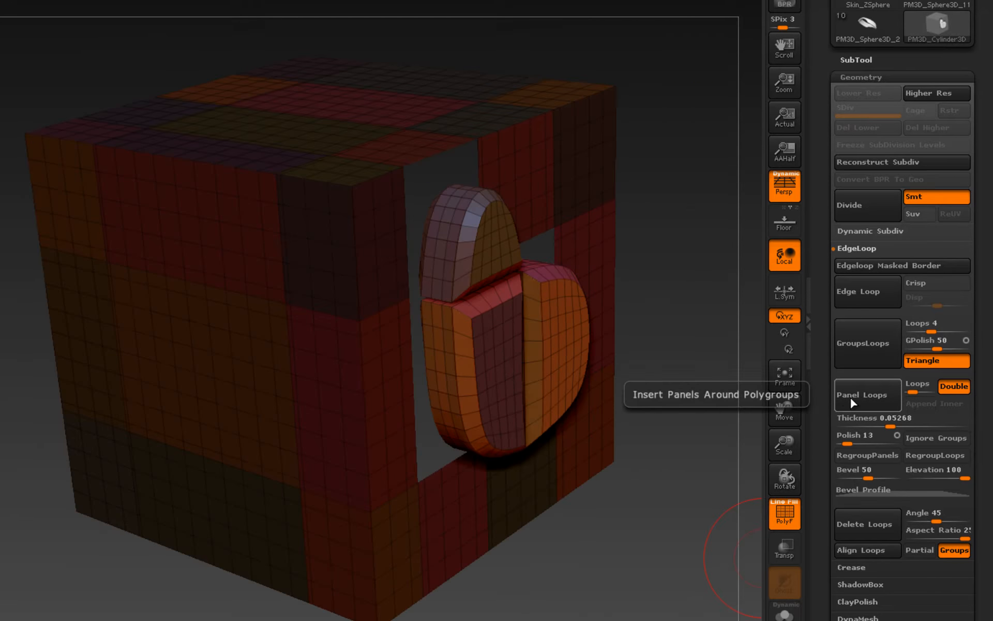
mouse_move(612, 612)
mouse_down()
mouse_move(666, 620)
mouse_move(564, 620)
mouse_move(613, 616)
mouse_up()
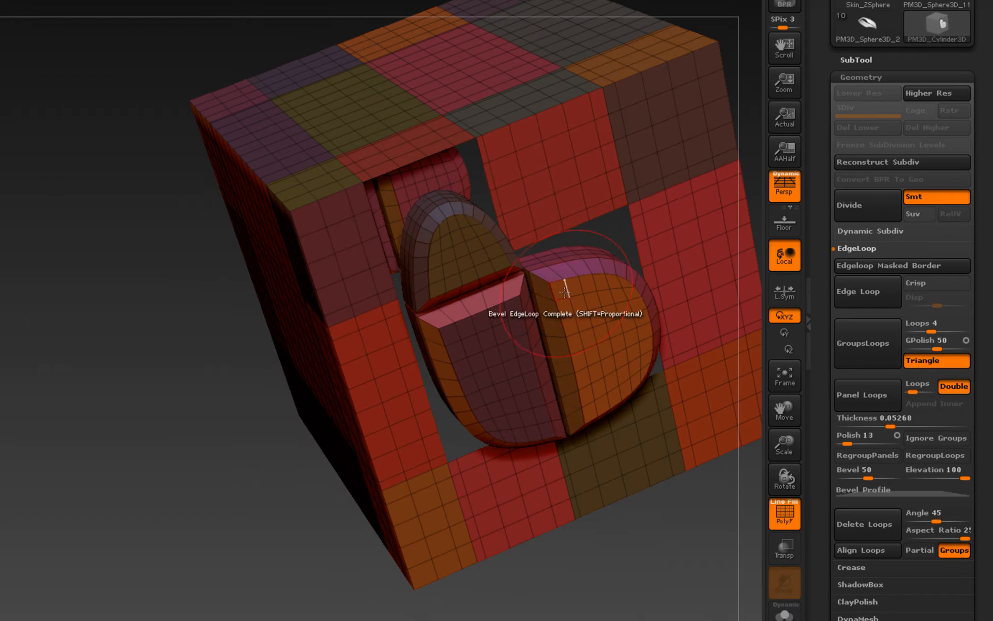
mouse_move(139, 491)
mouse_down()
mouse_move(111, 444)
mouse_move(145, 490)
mouse_up()
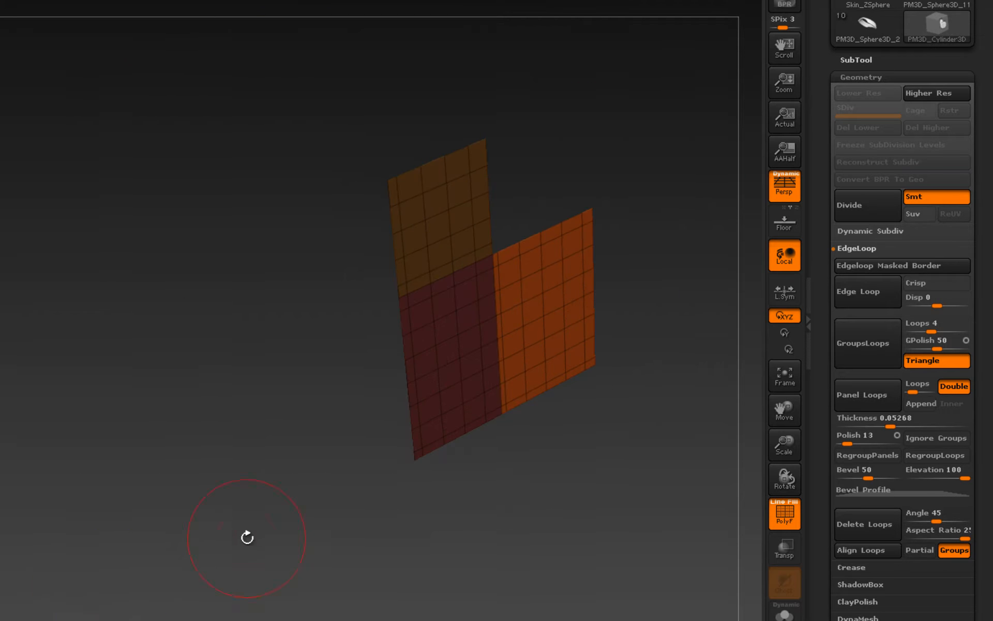
Hide only the orange polygroup in the side face, try Panel Loops on the rest of the cube, and undo it
ctrl+shift+click(175, 516)
ctrl+shift+click(563, 330)
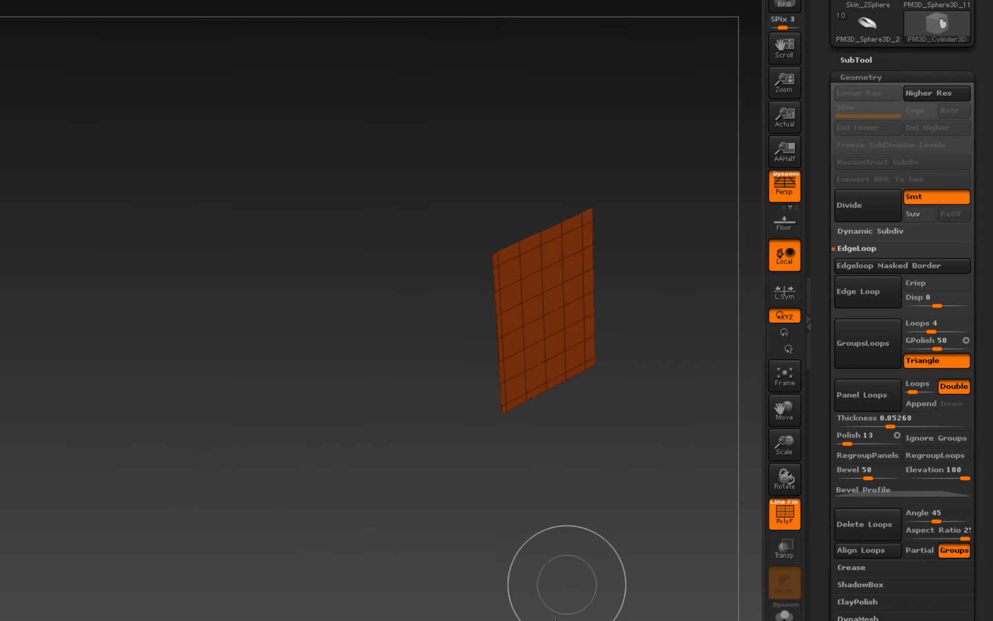
ctrl+shift+drag(512, 597, 610, 620)
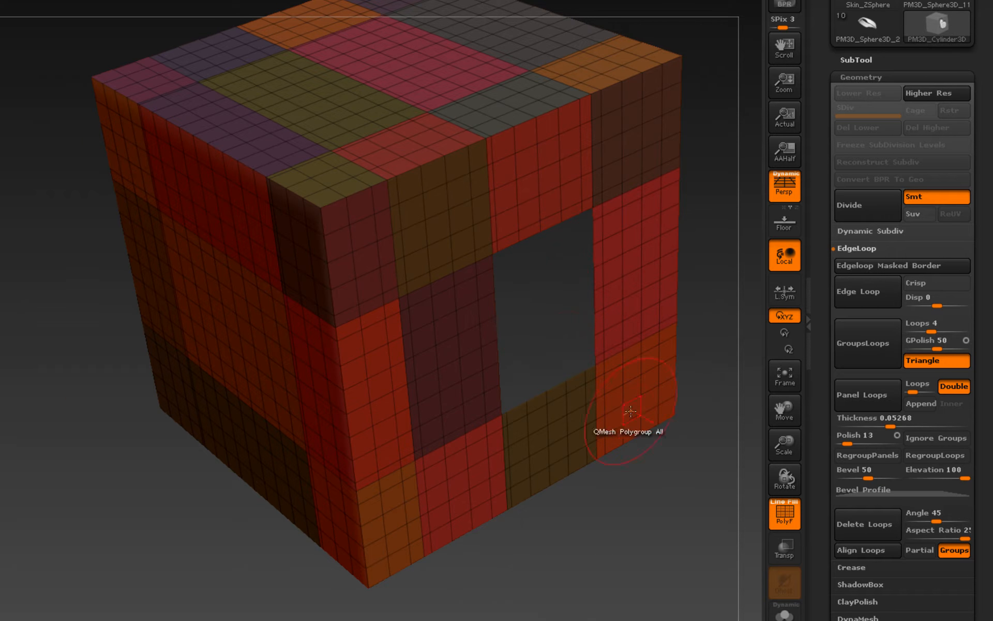
click(862, 394)
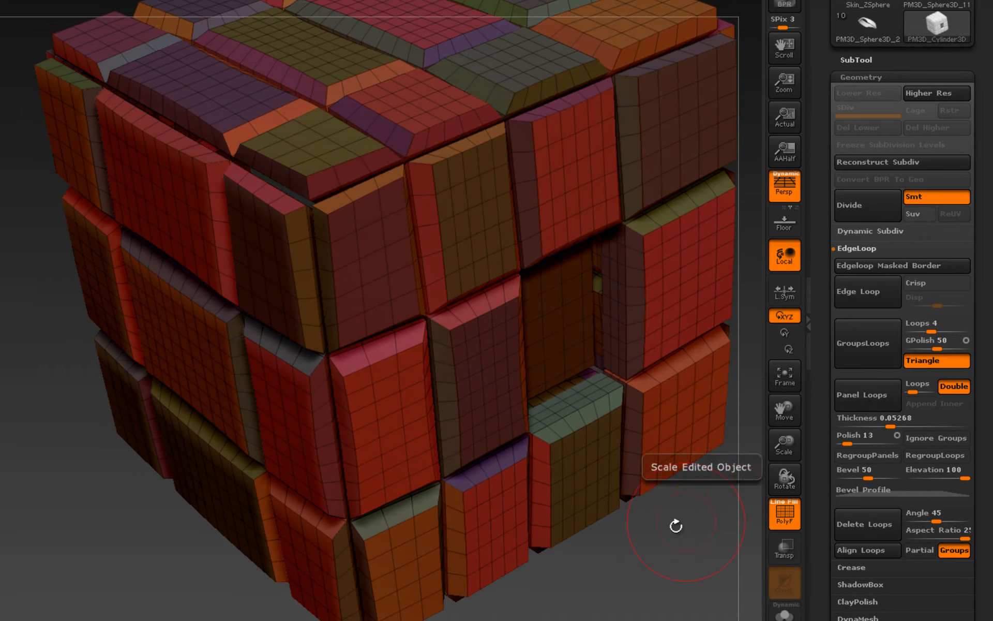
key(ctrl+z)
Try Panel Loops on only the single orange polygroup, undo it, and restore the complete sliced cube
mouse_move(624, 570)
ctrl+shift+mouse_down()
mouse_move(684, 602)
mouse_move(600, 541)
mouse_move(618, 550)
ctrl+shift+mouse_up()
click(859, 399)
key(ctrl+z)
key(ctrl+z)
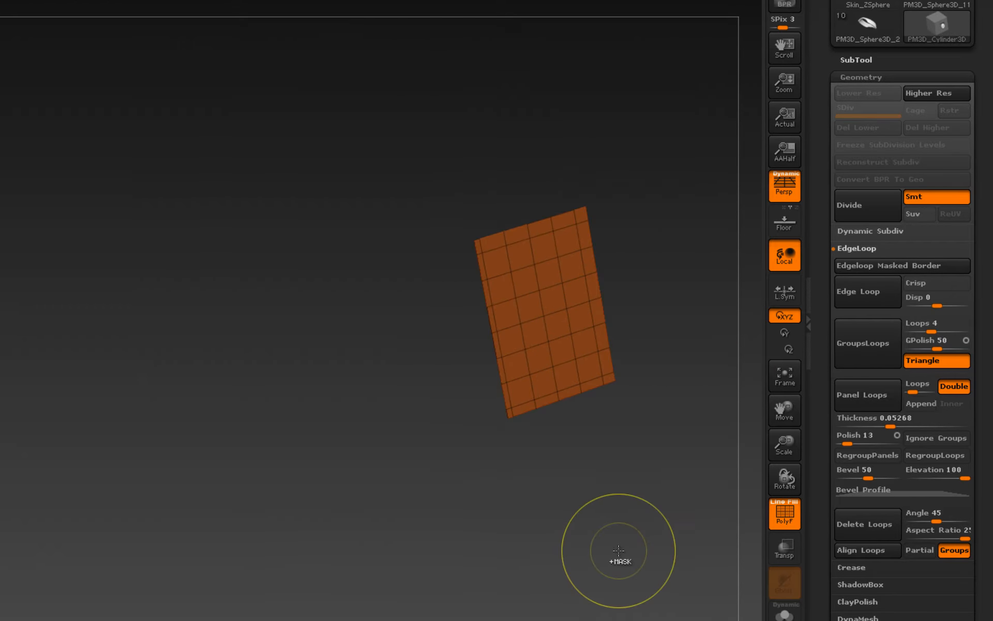
key(ctrl+z)
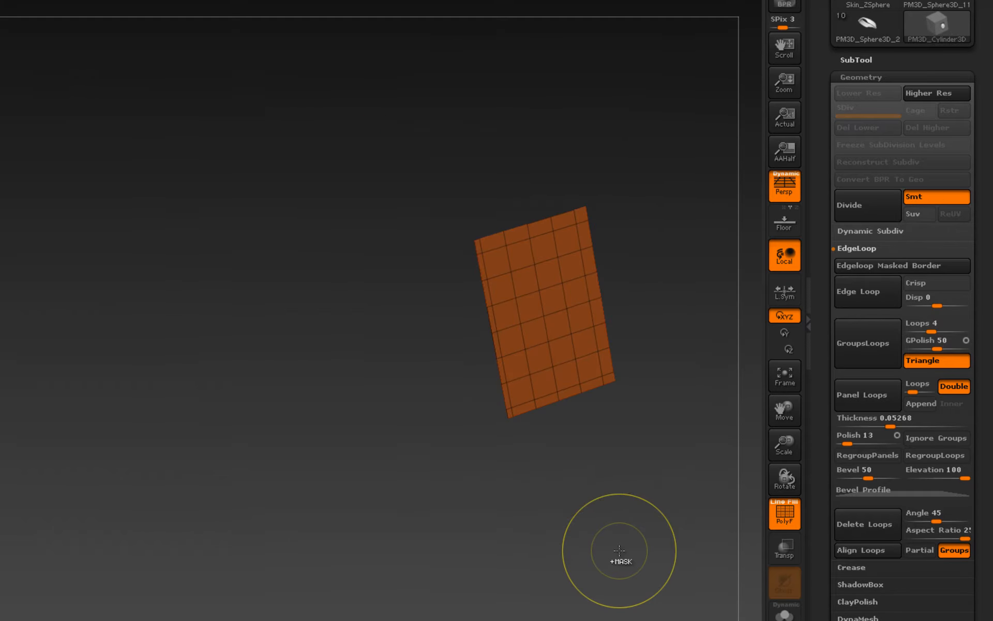
ctrl+shift+click(575, 543)
Extrude the side face's orange polygroup outward with QMesh and bevel the complete edge loop around its outer face
drag(563, 563, 404, 393)
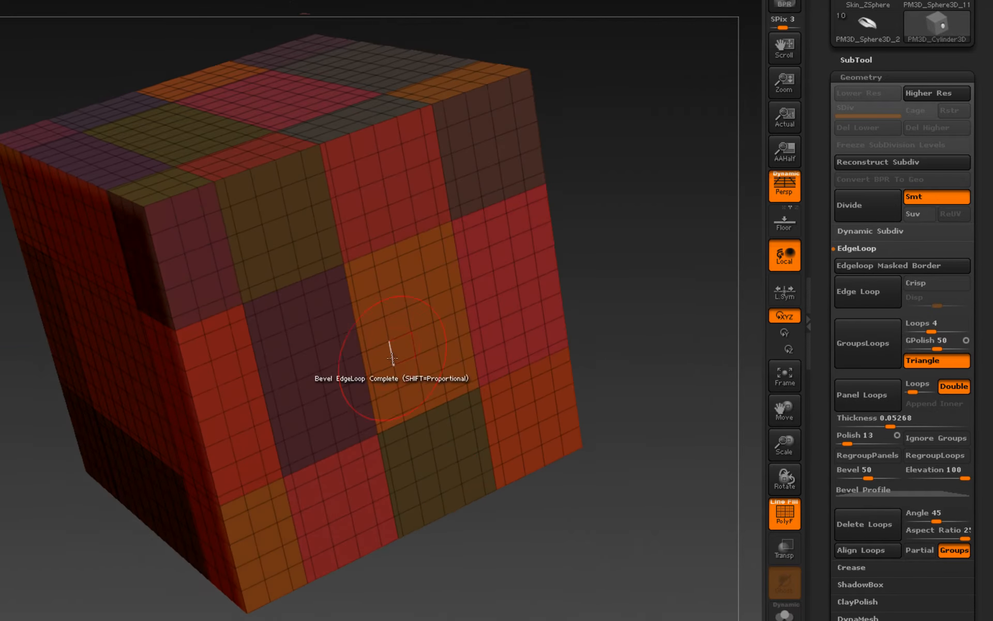
drag(398, 329, 474, 357)
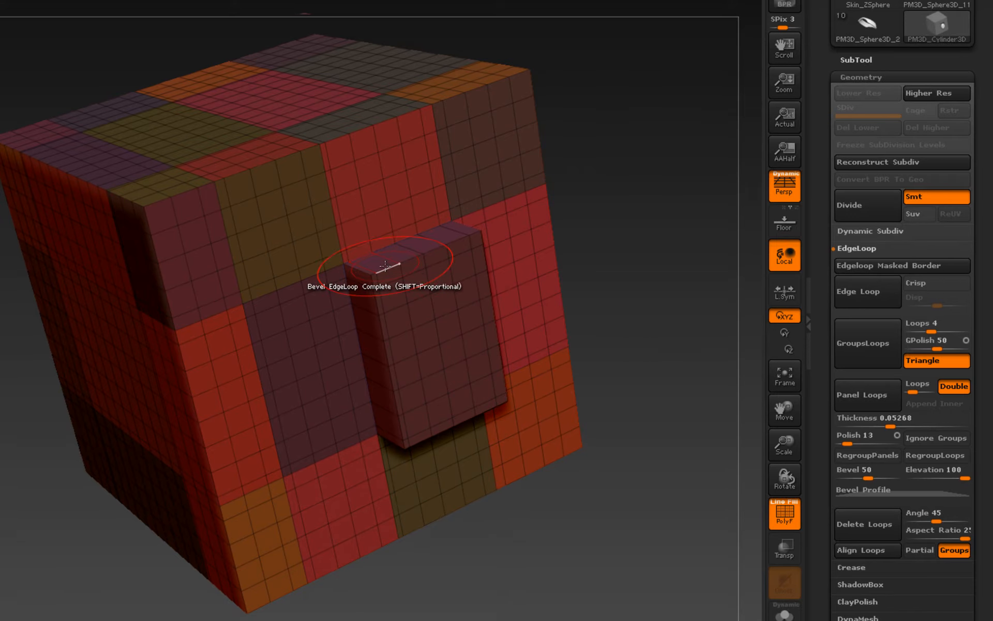
drag(385, 266, 383, 255)
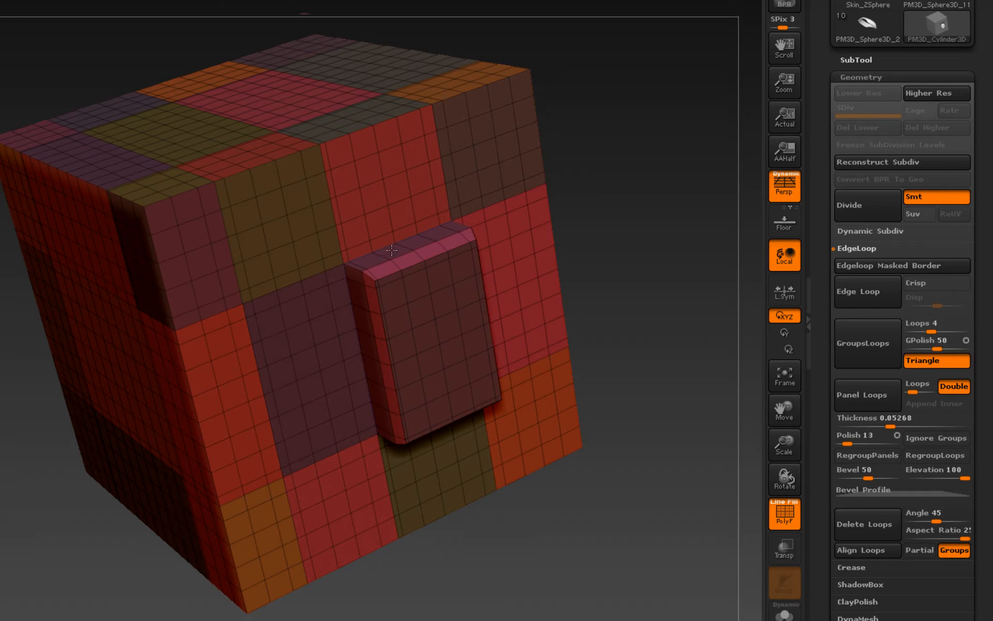
drag(515, 617, 500, 537)
drag(545, 596, 559, 598)
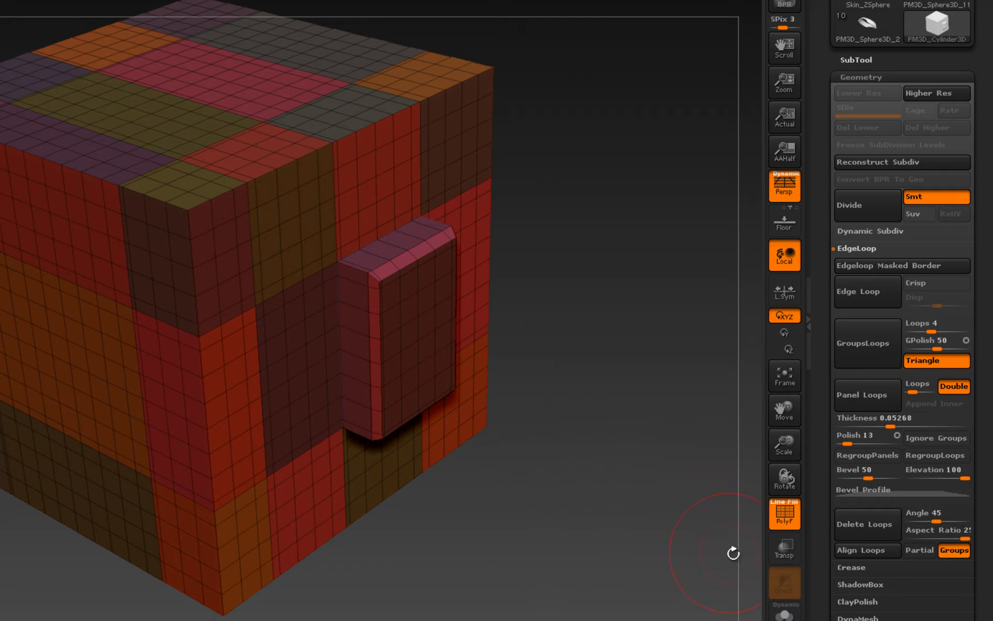
Replace the cube with a QSphere at X, Y and Z resolution 2 and unify its size
scroll(815, 600, down, 8)
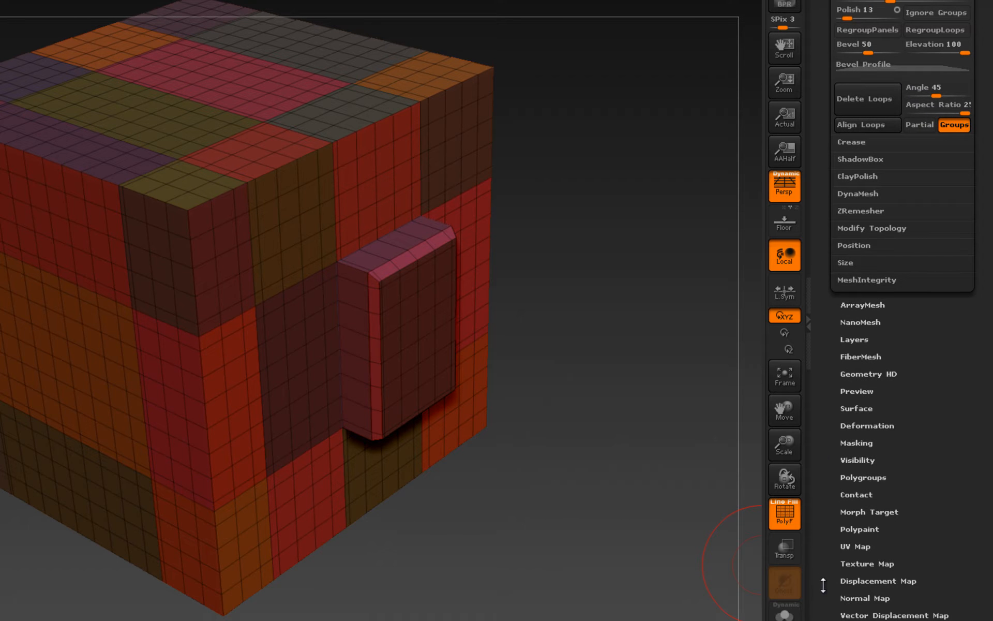
scroll(903, 311, down, 10)
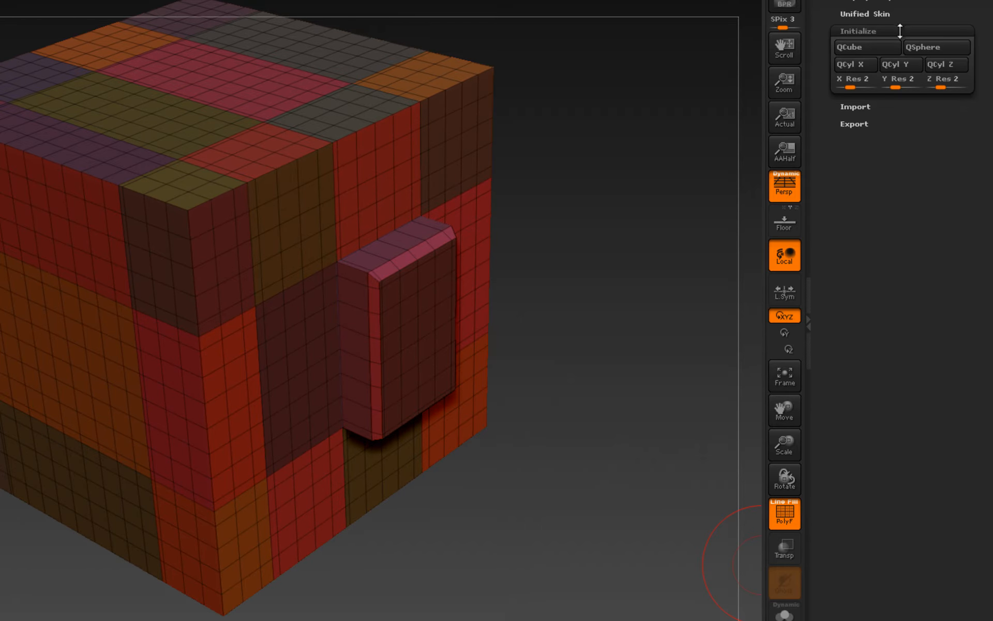
click(909, 45)
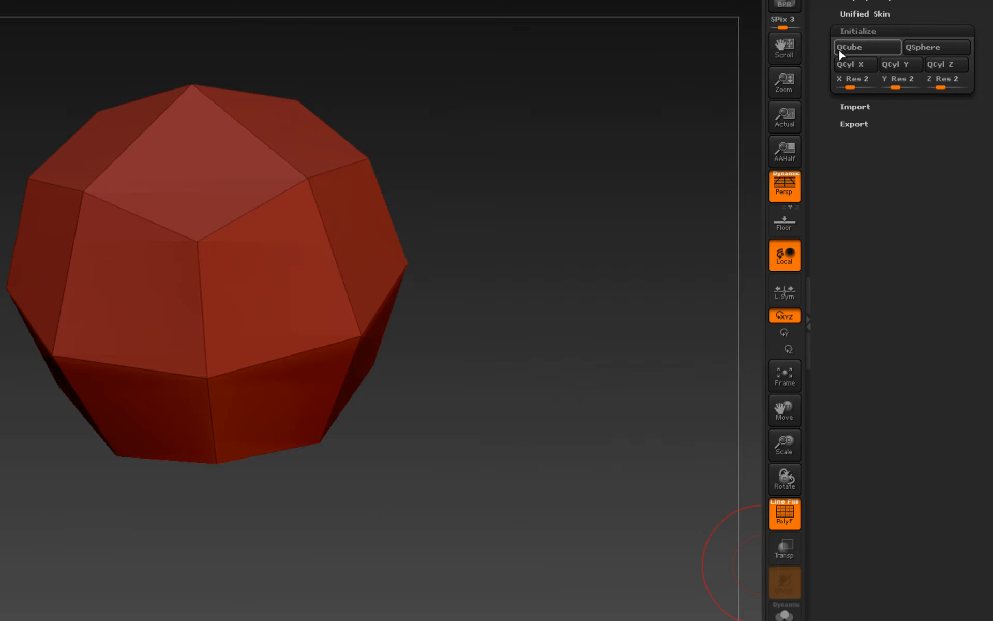
scroll(830, 106, up, 10)
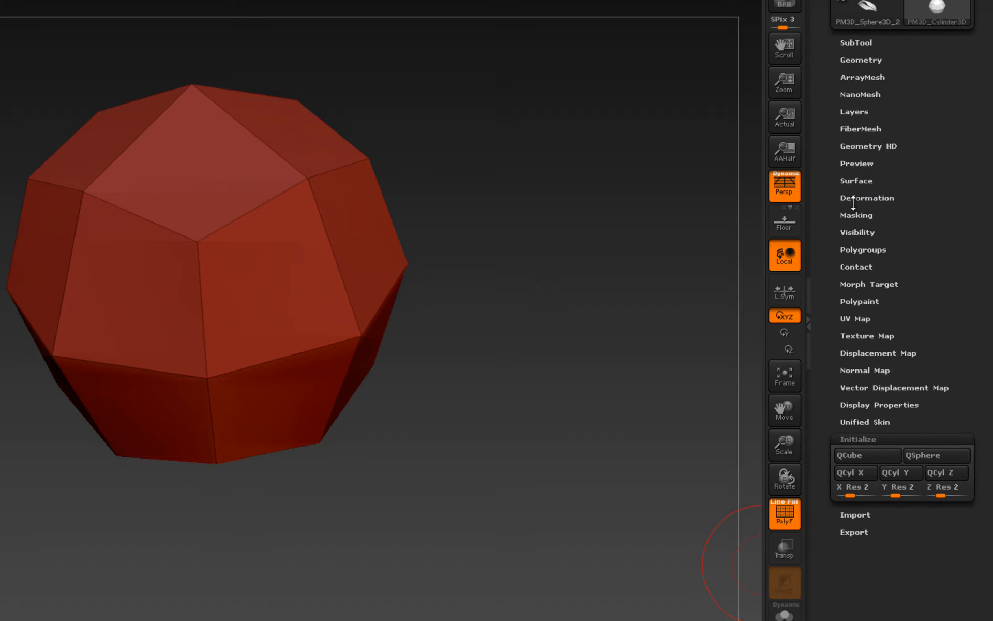
click(853, 198)
click(858, 169)
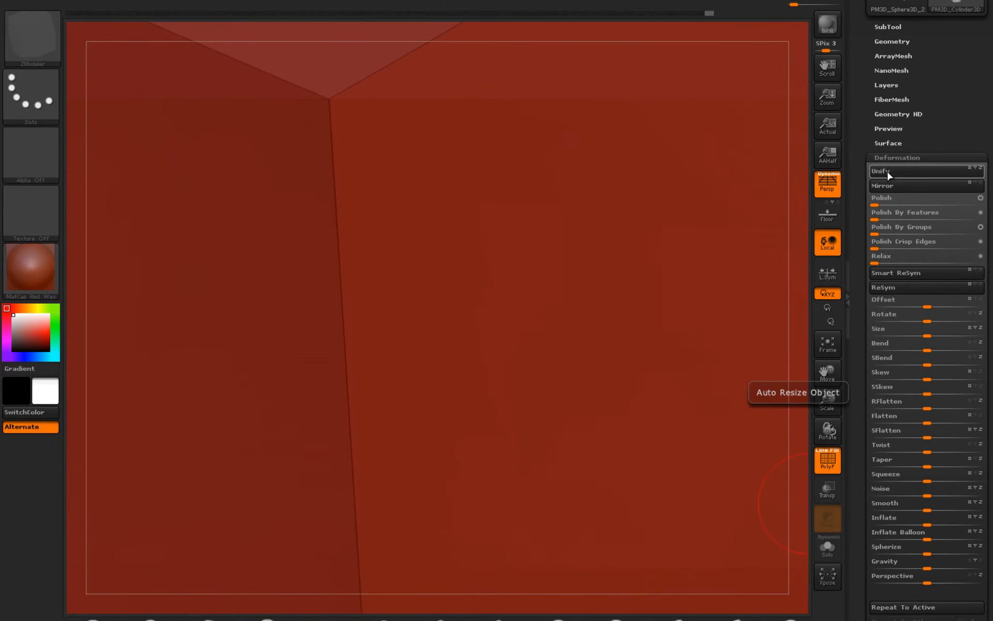
key(f)
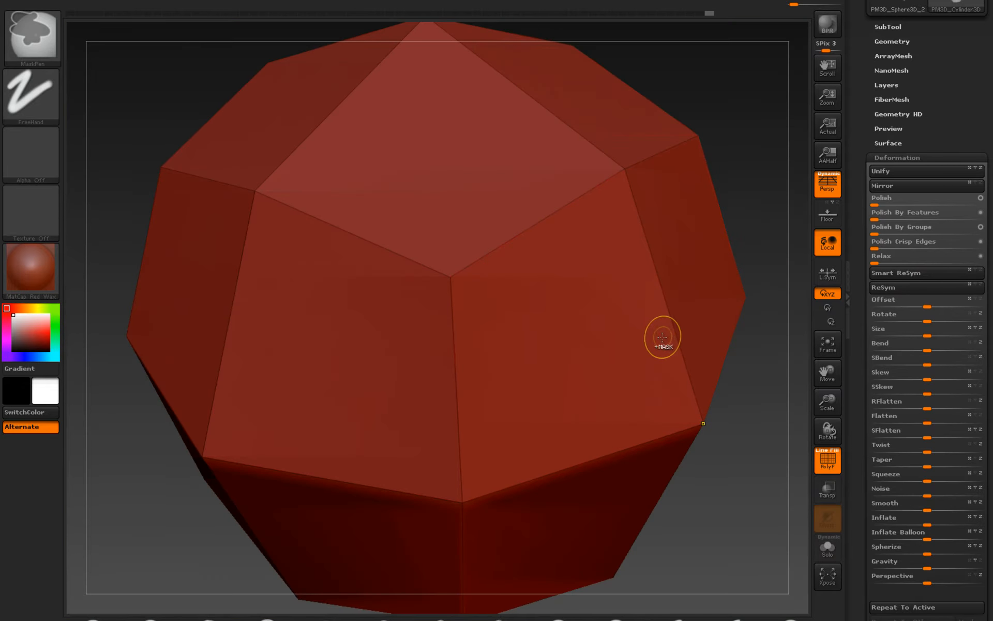
Subdivide the sphere to subdivision level 4 and unify its size again
key(ctrl+d)
key(ctrl+d)
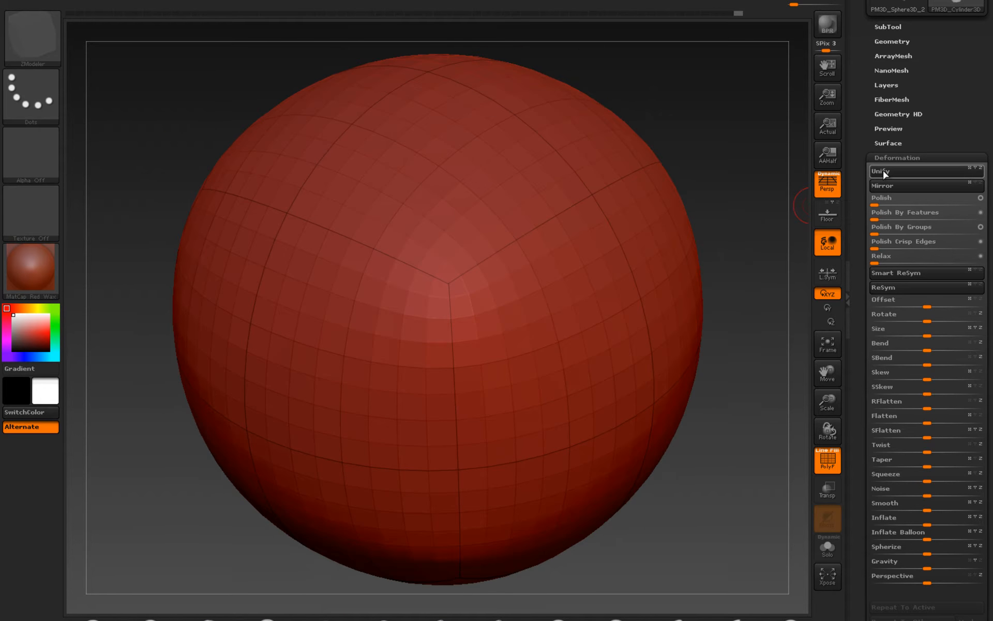
click(886, 173)
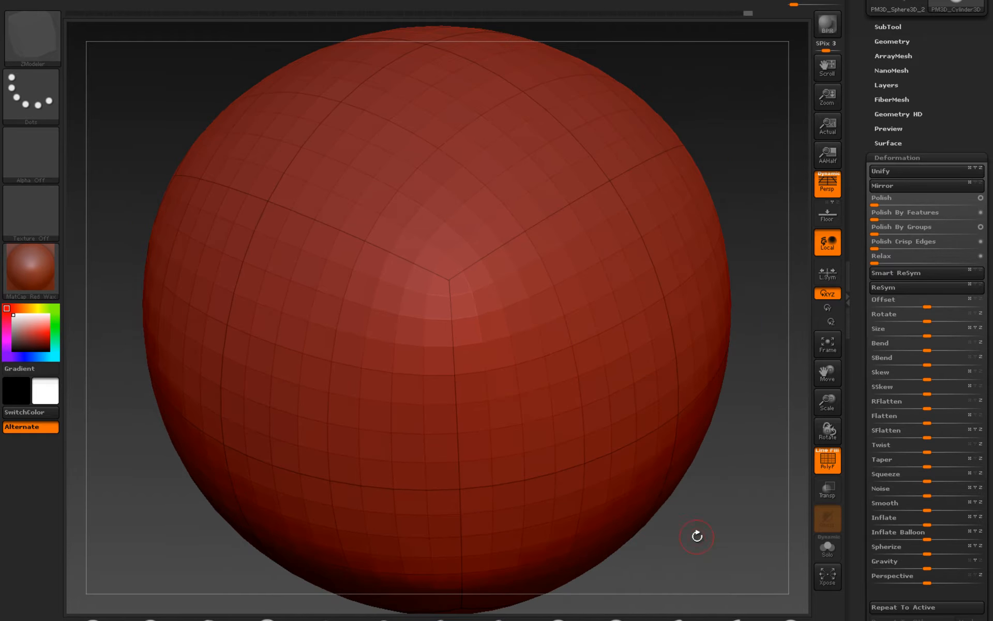
key(f)
Delete the sphere's lower subdivision levels and align it to a straight view
drag(924, 555, 983, 553)
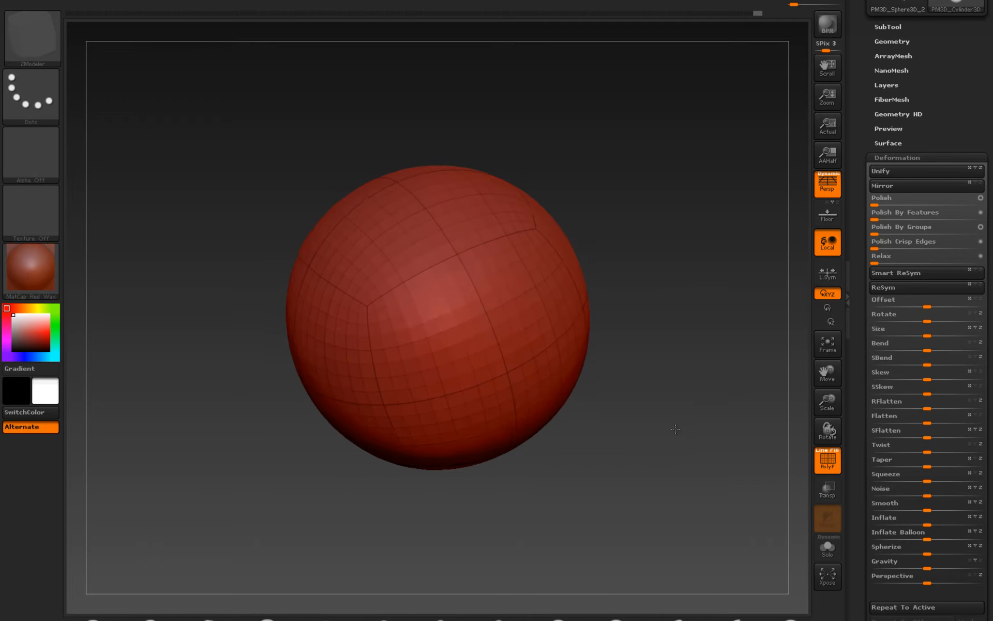
drag(676, 429, 672, 426)
click(876, 43)
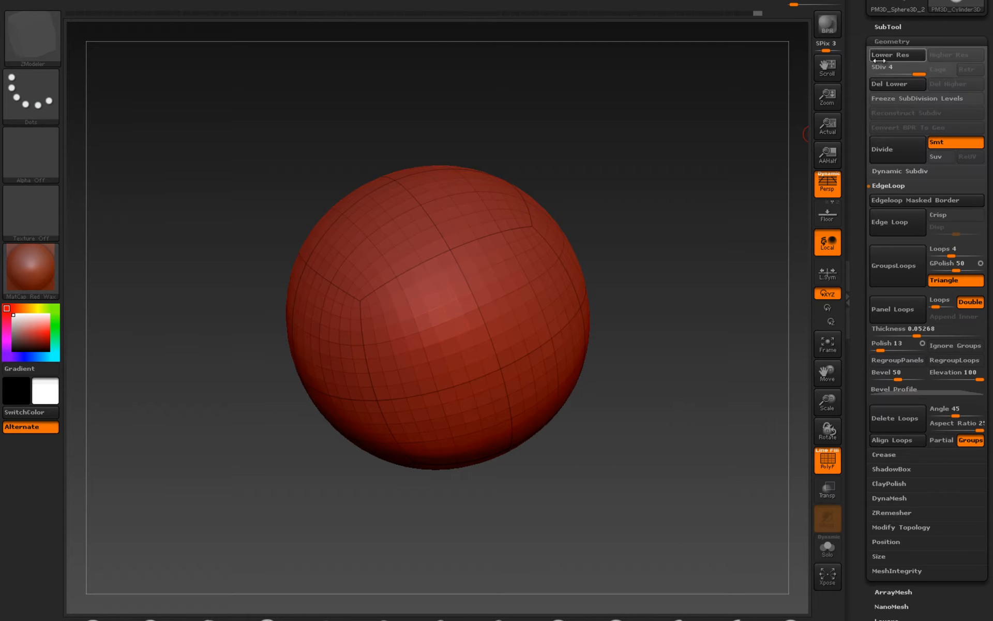
click(898, 84)
shift+drag(703, 310, 686, 298)
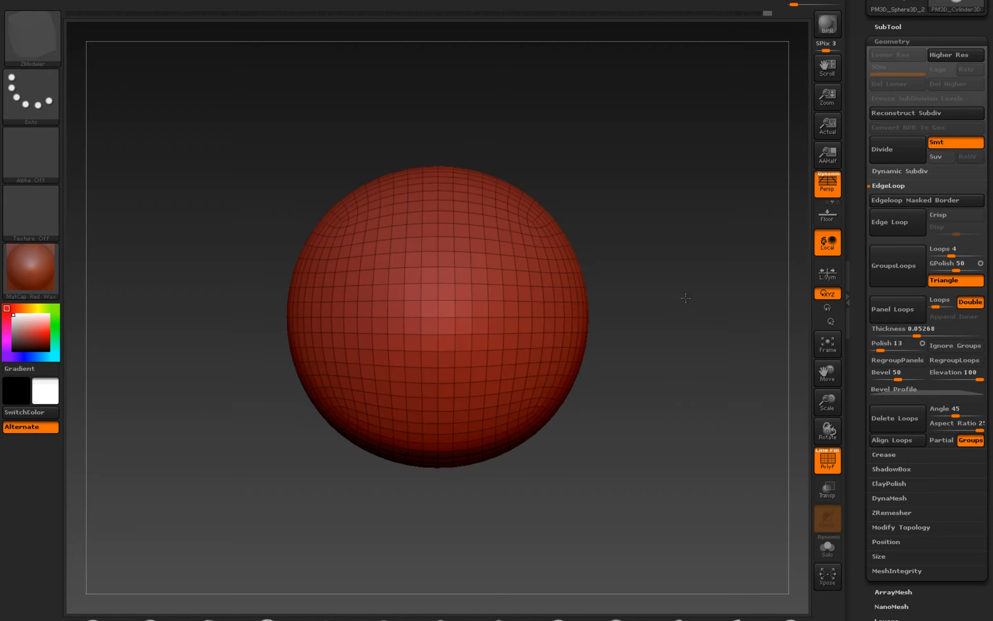
Slice the sphere diagonally with SliceCurve, isolate the larger left piece, and slice it along an opposing diagonal
ctrl+shift+click(32, 37)
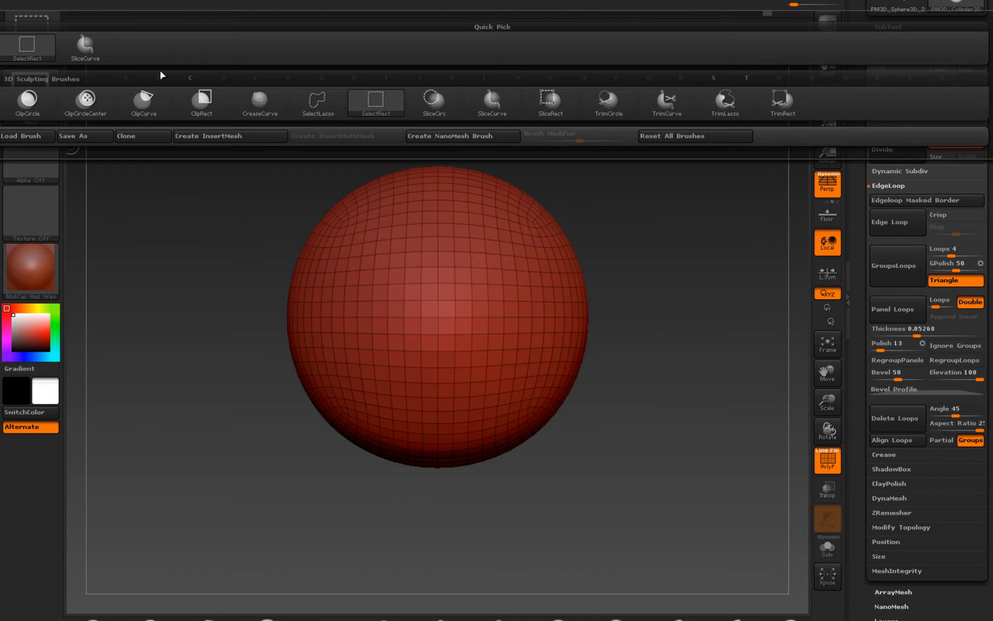
click(99, 58)
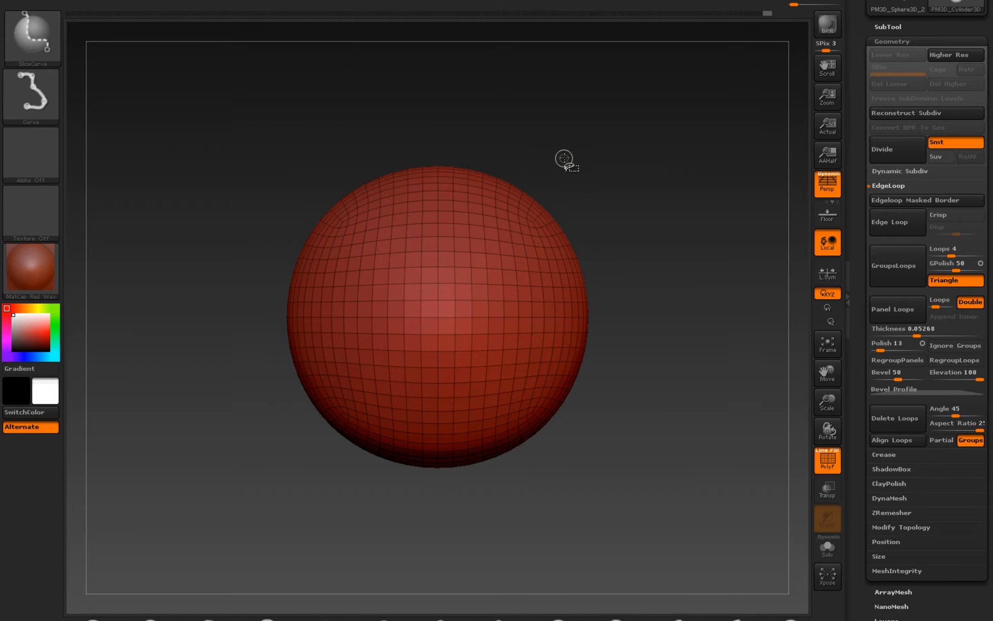
ctrl+shift+drag(564, 162, 399, 493)
ctrl+shift+click(362, 282)
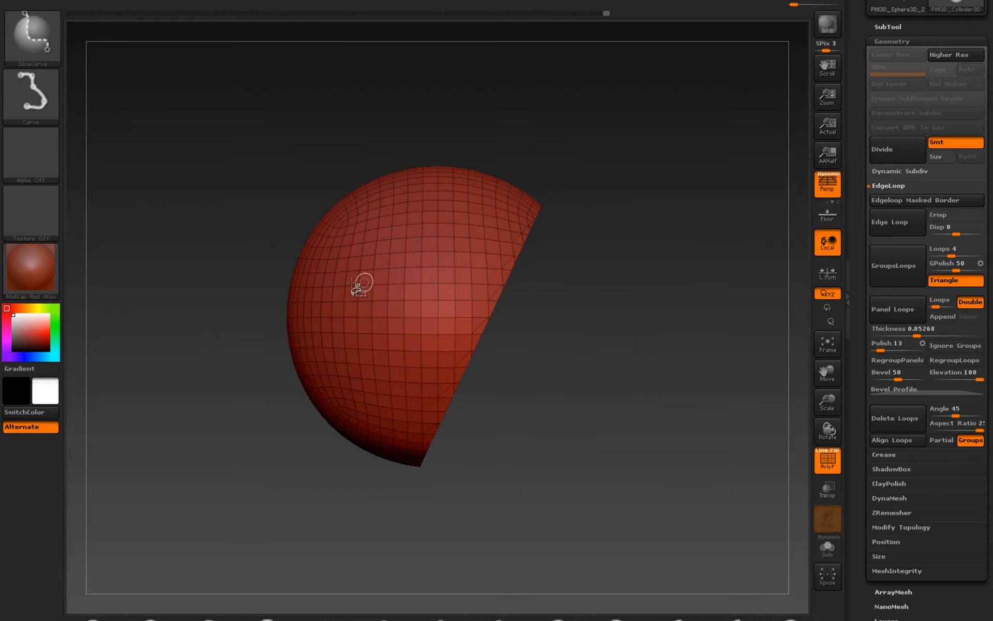
ctrl+shift+drag(274, 153, 456, 418)
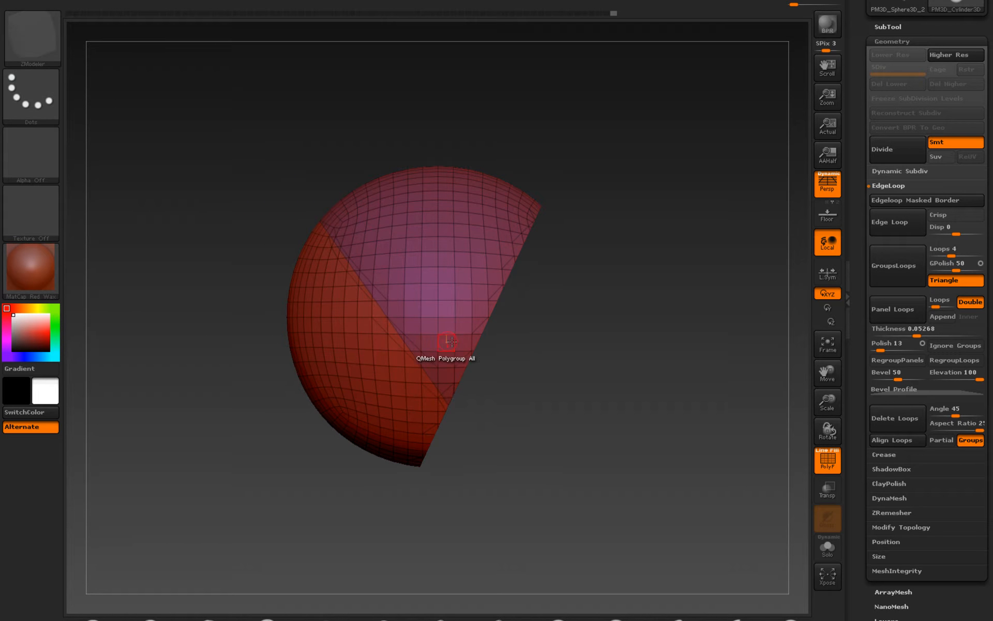
Isolate the sphere's upper wedge, slice it horizontally across the middle and near the top, and show all the pieces
ctrl+alt+shift+click(356, 381)
ctrl+shift+drag(541, 289, 226, 284)
ctrl+shift+drag(560, 255, 182, 245)
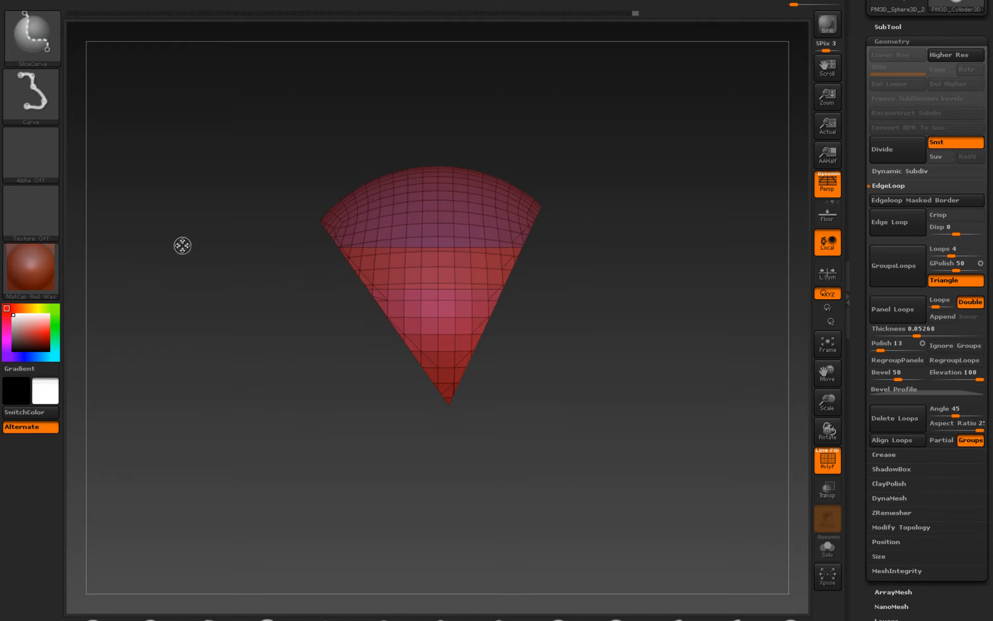
ctrl+shift+drag(595, 186, 204, 186)
ctrl+shift+click(132, 390)
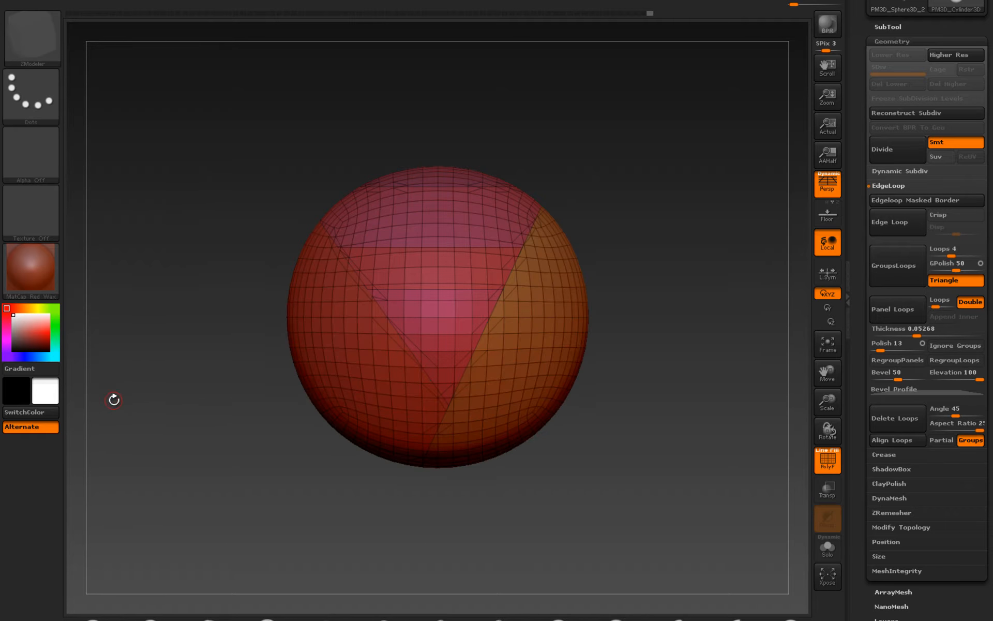
Isolate the sphere's lower-left piece, divide it with two near-vertical slices, and unhide the rest of the sphere
drag(113, 399, 231, 380)
ctrl+shift+click(233, 376)
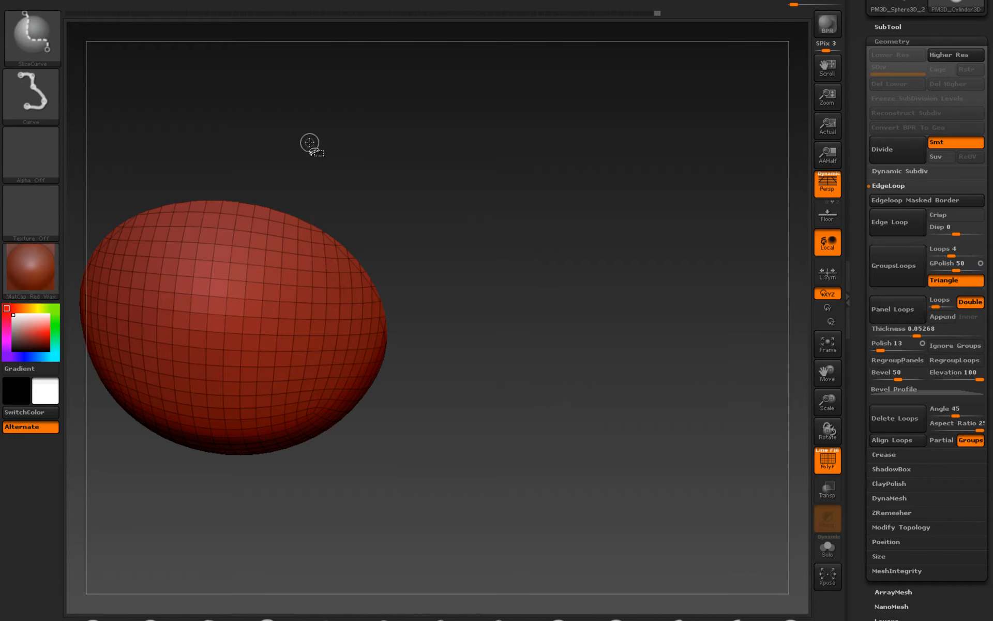
ctrl+shift+drag(304, 160, 236, 572)
mouse_move(169, 240)
ctrl+shift+mouse_down()
mouse_move(116, 572)
mouse_move(148, 538)
mouse_move(138, 543)
ctrl+shift+mouse_up()
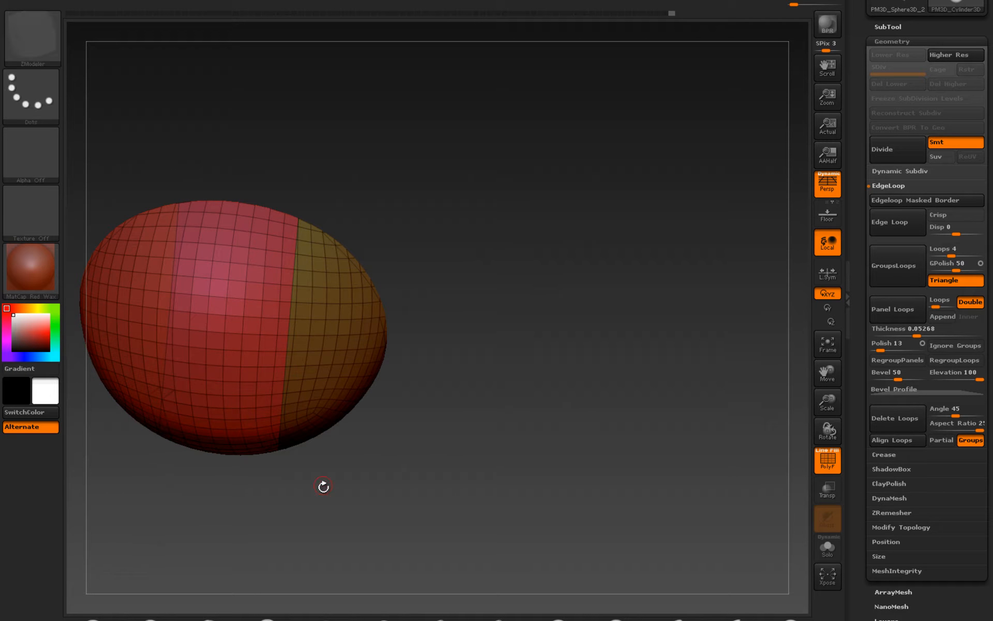
ctrl+shift+click(469, 519)
drag(575, 528, 516, 547)
alt+drag(566, 484, 603, 505)
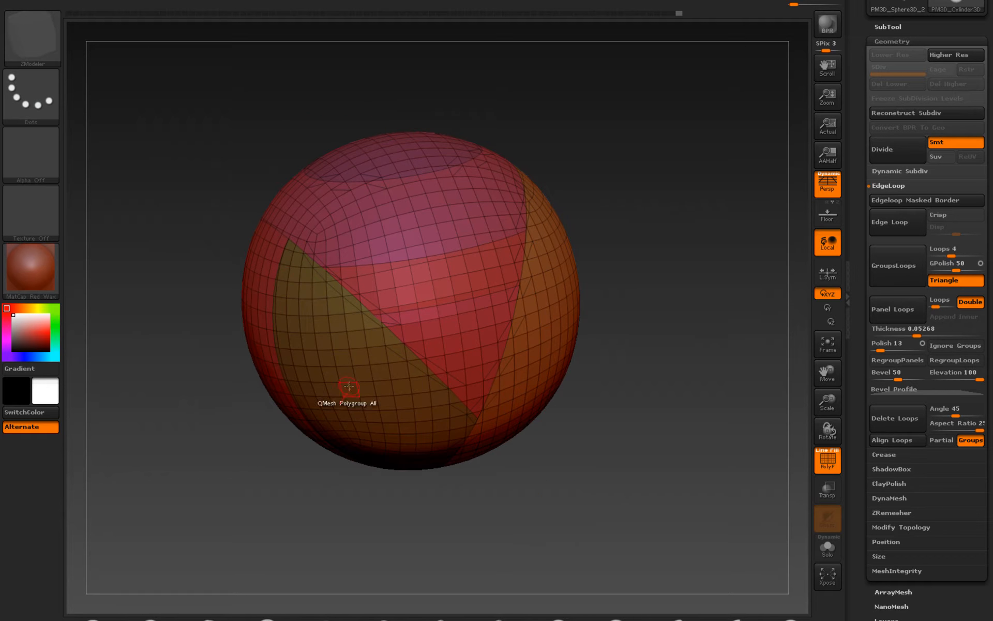
drag(640, 506, 635, 534)
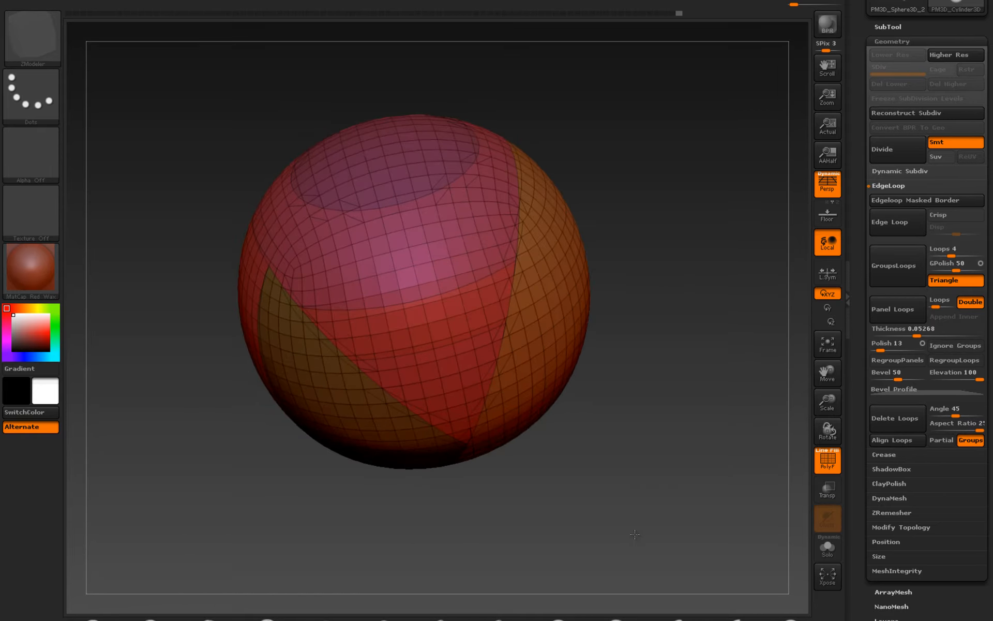
click(42, 39)
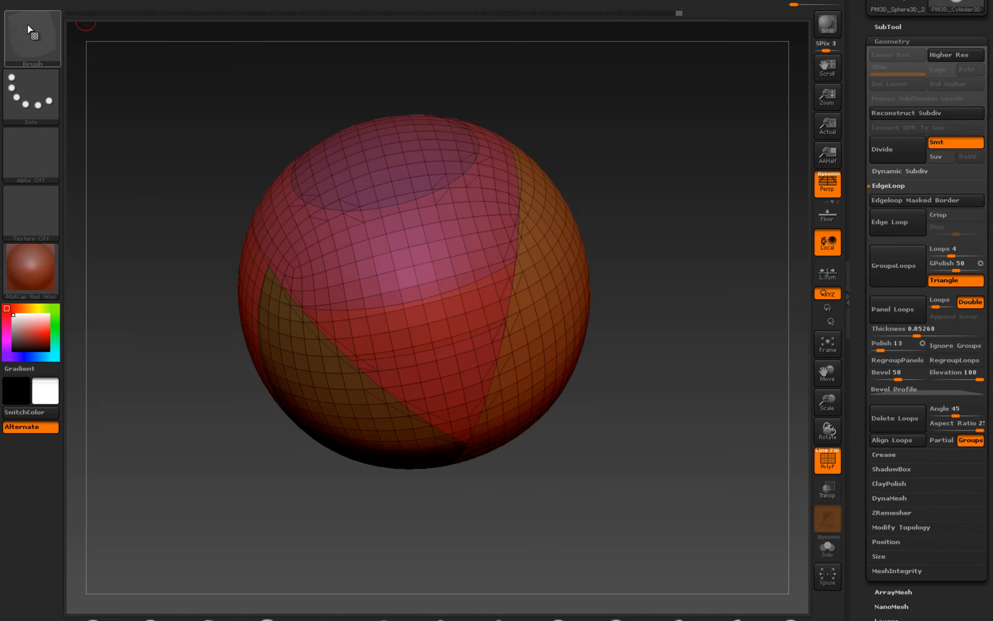
ctrl+shift+click(31, 32)
ctrl+shift+click(92, 49)
click(39, 40)
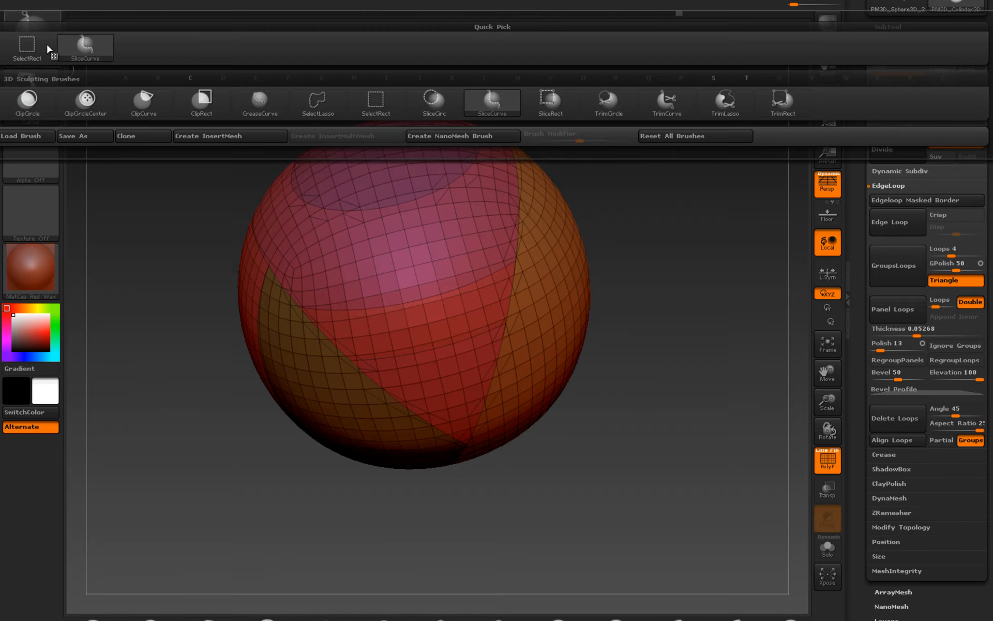
click(84, 98)
drag(175, 494, 179, 483)
Try remeshing the sliced sphere using ZRemesher with KeepGroups on, and inspect the polygroup borders
click(886, 511)
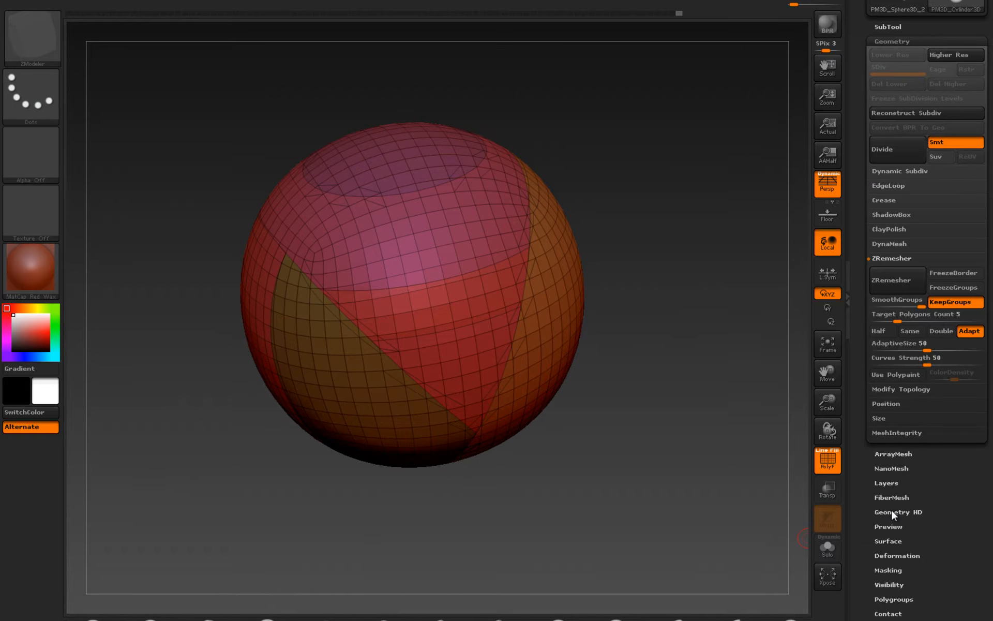
click(957, 304)
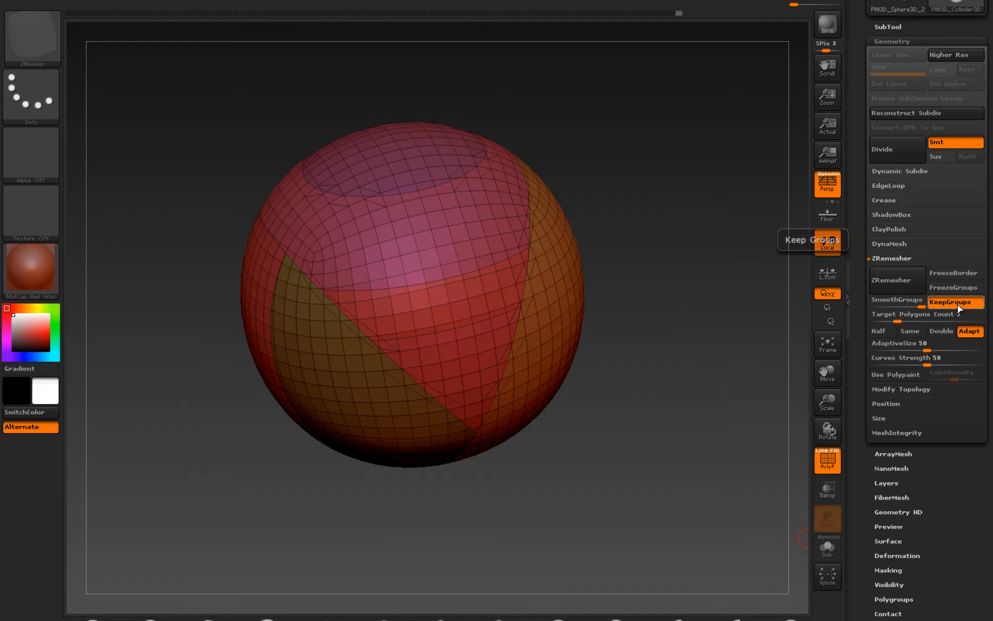
click(891, 280)
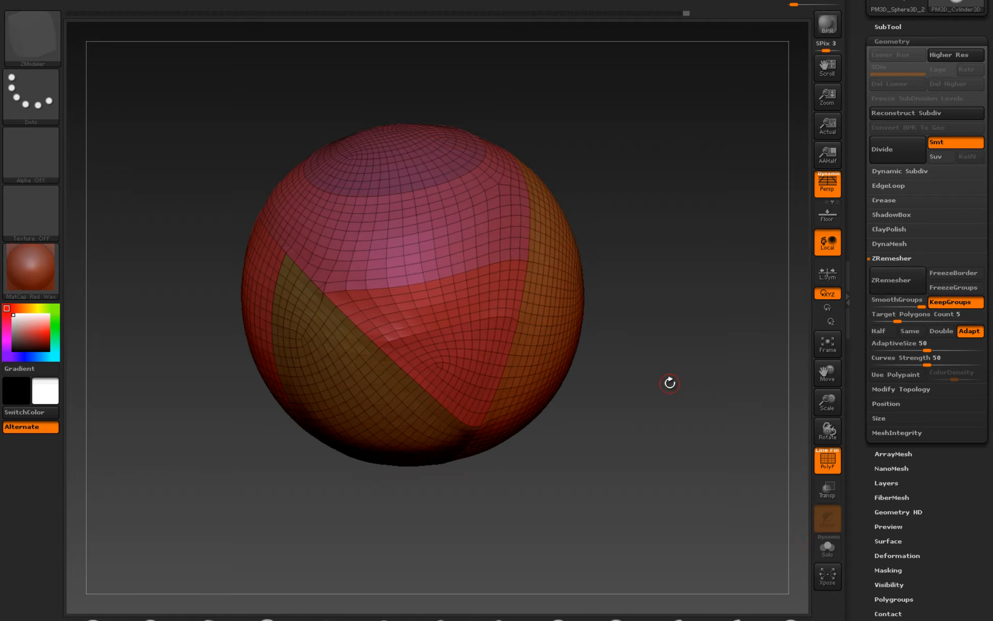
drag(654, 428, 675, 360)
key(ctrl+z)
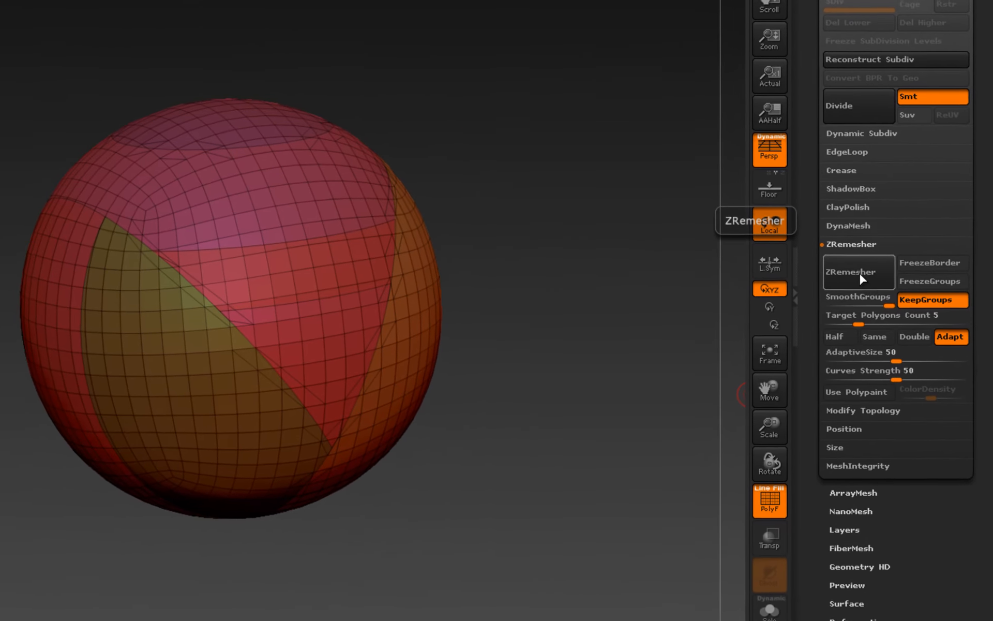
Try ZRemesher on the sphere with SmoothGroups at its minimum and inspect the mesh from several sides
drag(885, 306, 828, 297)
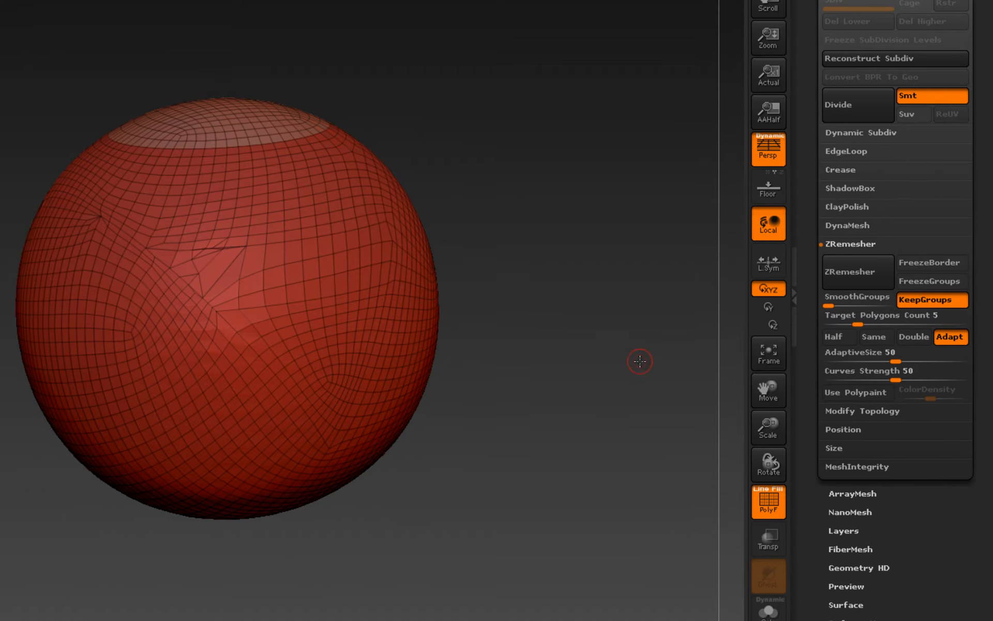
drag(624, 398, 617, 399)
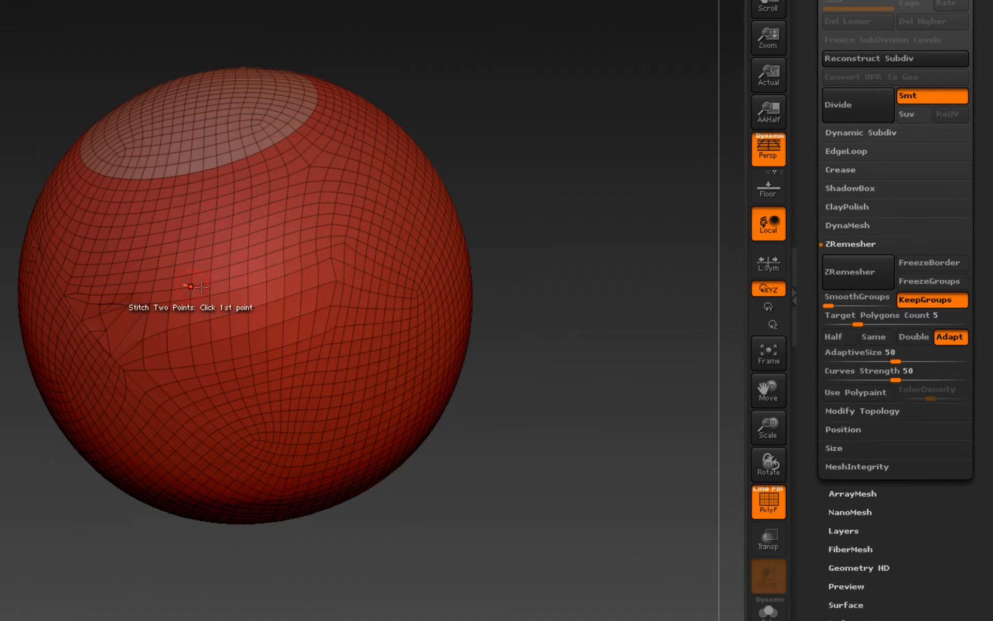
drag(22, 388, 111, 371)
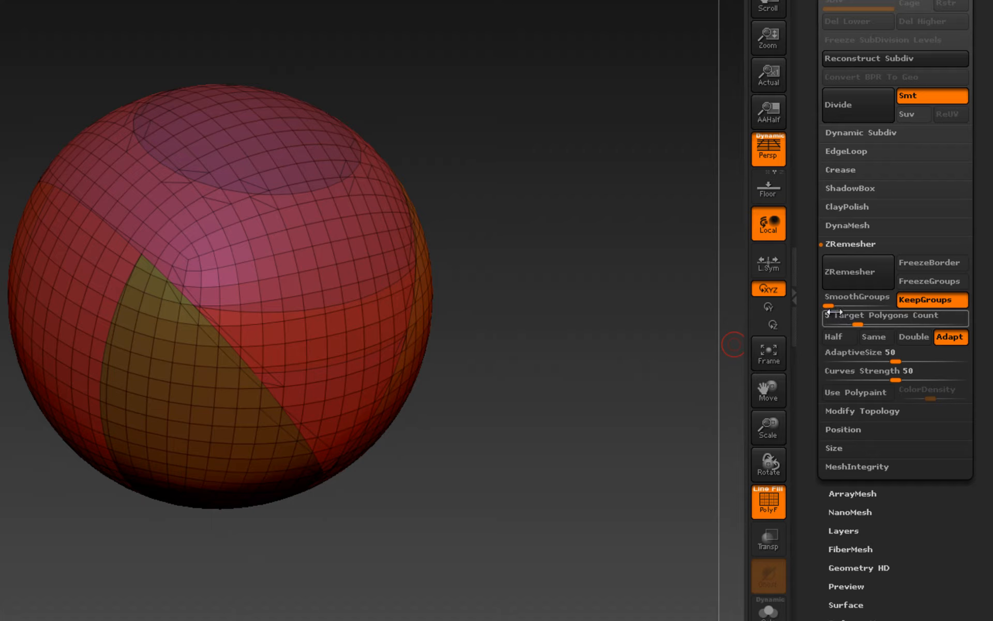
Try remeshing with SmoothGroups slightly above its minimum and examine the junction of the polygroups up close
drag(830, 306, 837, 307)
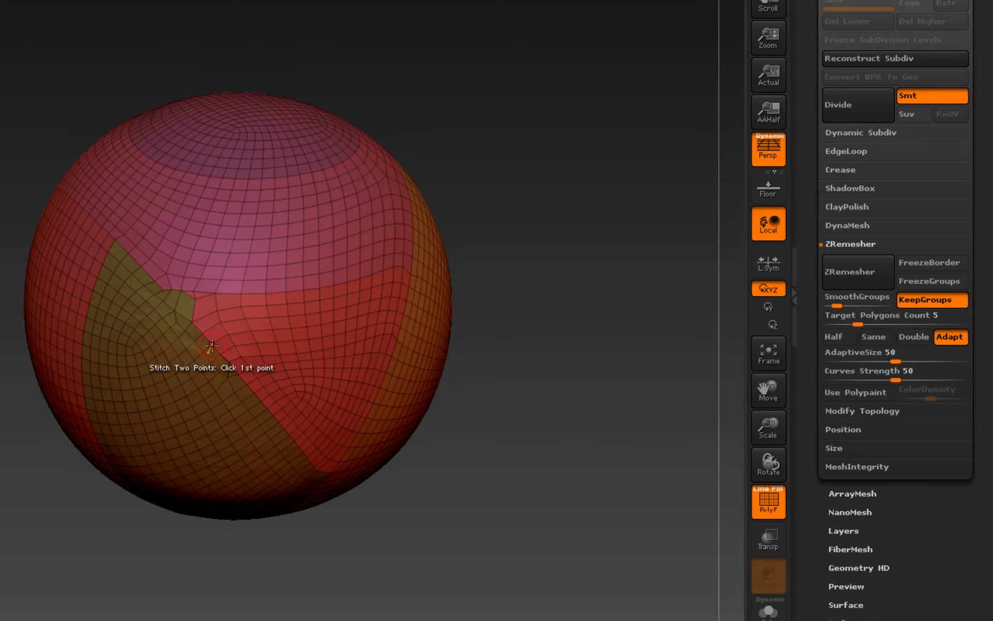
ctrl+right_drag(152, 297, 152, 331)
right_drag(300, 456, 278, 443)
key(ctrl+z)
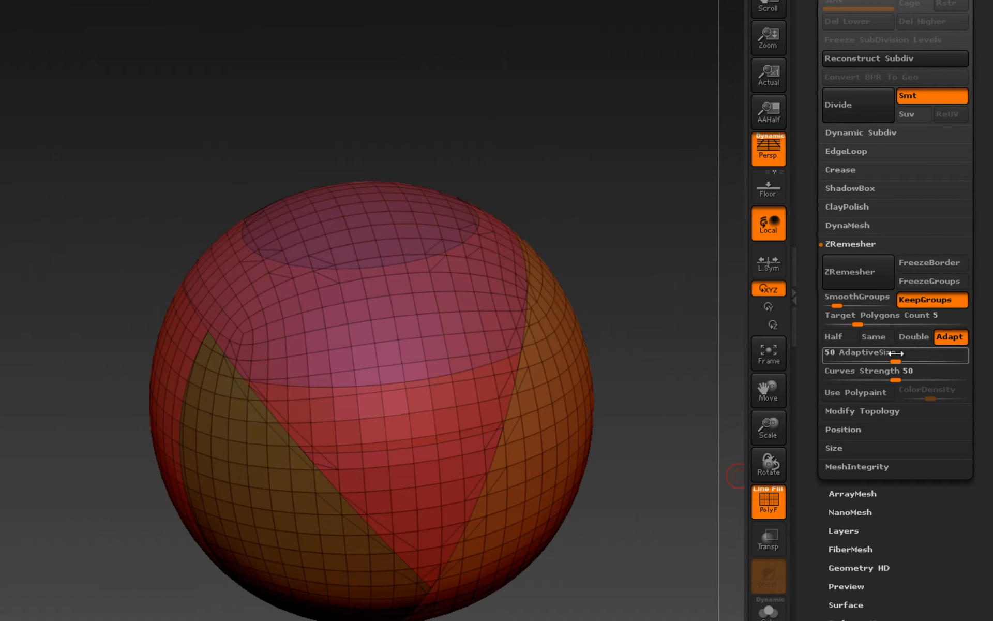
Run ZRemesher on the sphere with FreezeGroups on instead of KeepGroups
click(925, 302)
click(933, 286)
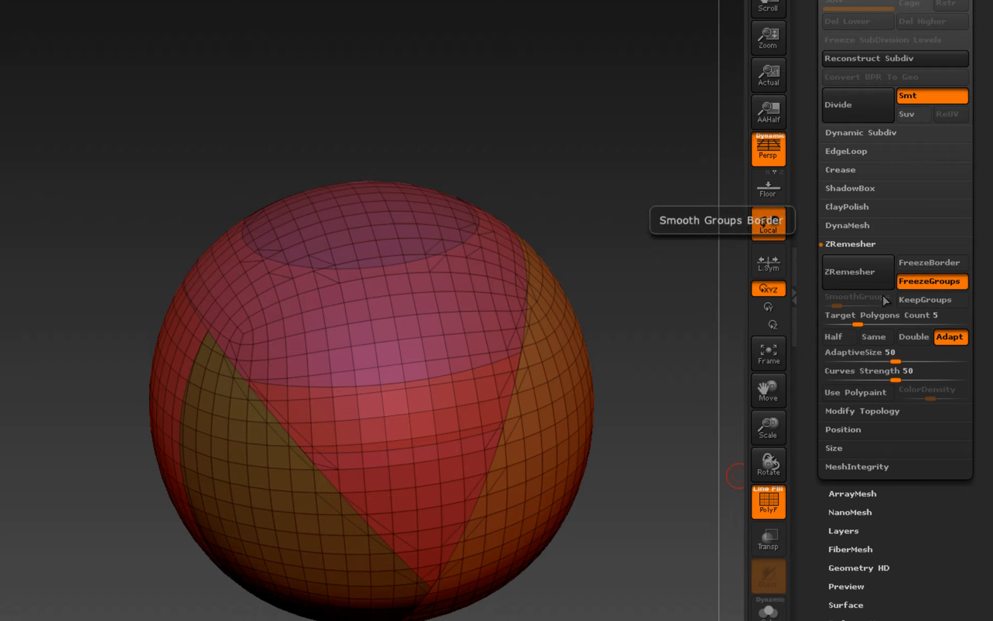
click(849, 282)
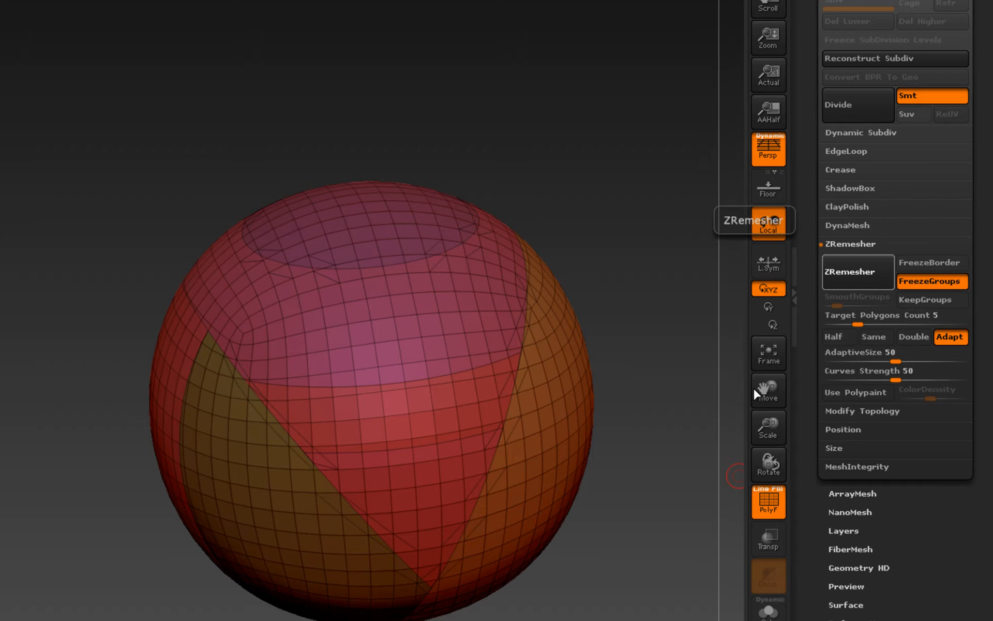
Try smoothing the remeshed surface around the corner where the polygroups meet
right_drag(369, 470, 377, 451)
ctrl+right_drag(256, 402, 285, 484)
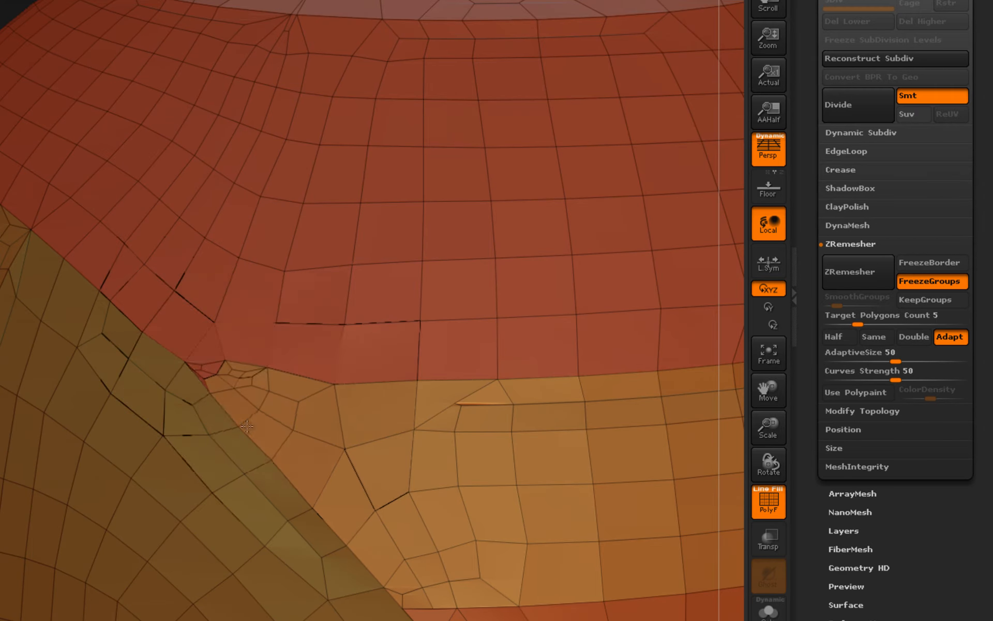
shift+drag(284, 414, 263, 446)
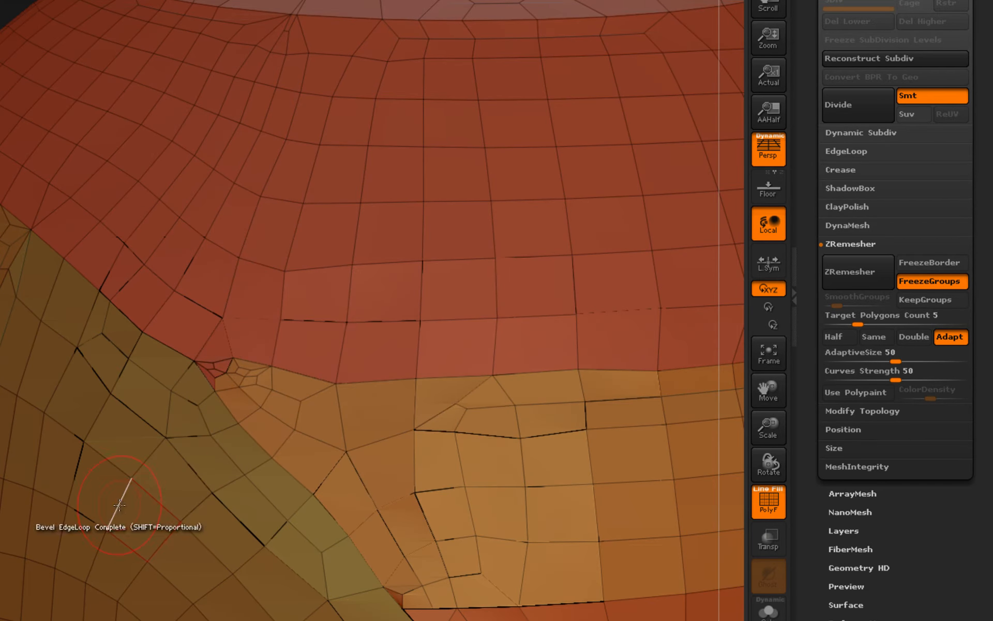
key(ctrl+z)
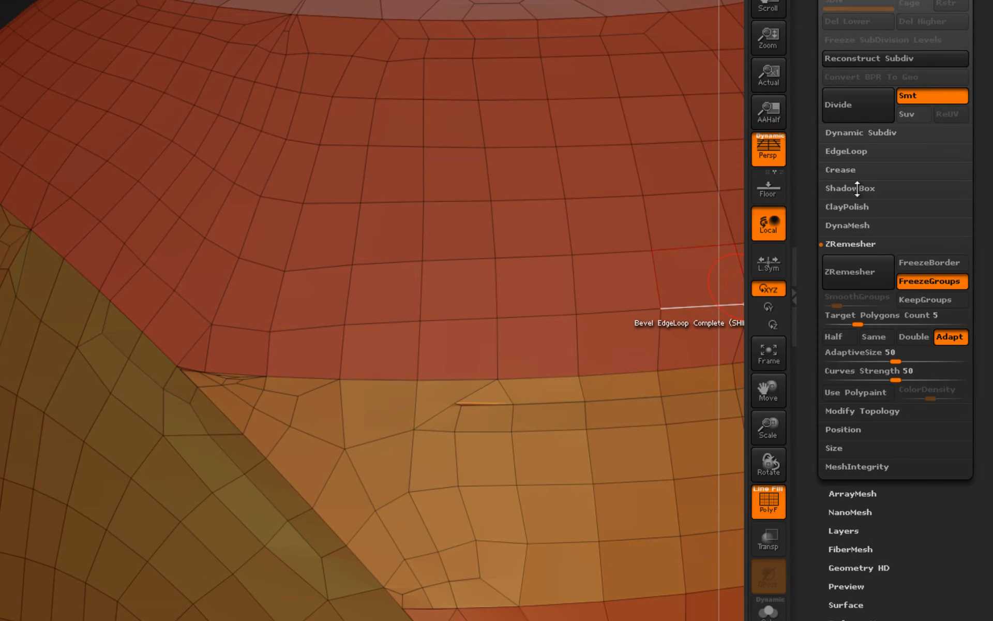
Try applying Panel Loops to the sphere's polygroups, and undo the result
click(857, 151)
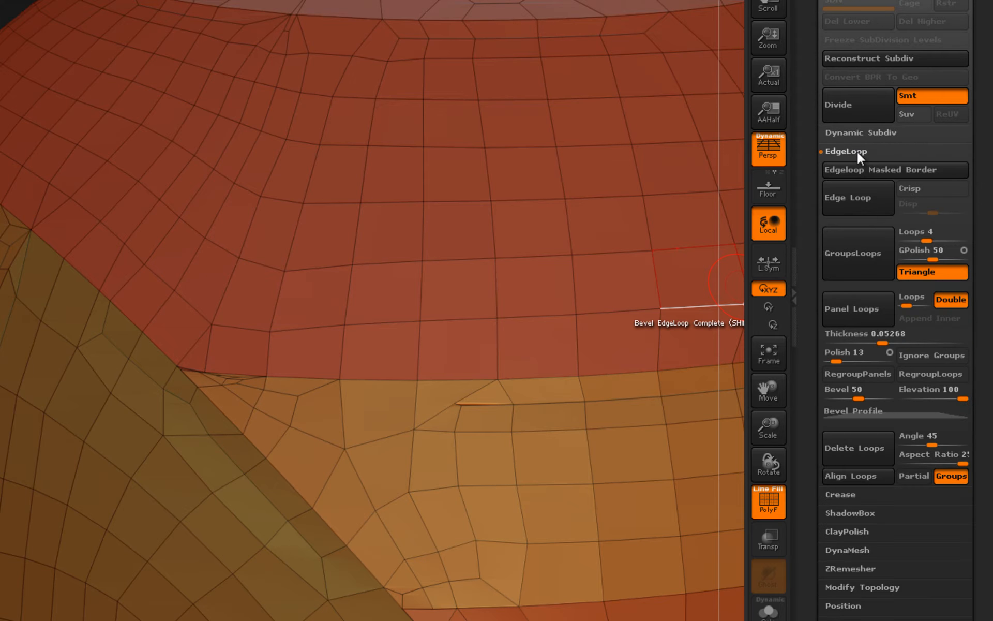
click(855, 315)
mouse_move(405, 495)
right_down()
mouse_move(404, 525)
mouse_move(455, 497)
mouse_move(297, 432)
mouse_move(243, 388)
mouse_move(194, 402)
mouse_move(220, 324)
mouse_move(245, 308)
mouse_move(253, 350)
mouse_move(275, 384)
mouse_move(270, 401)
mouse_move(233, 414)
right_up()
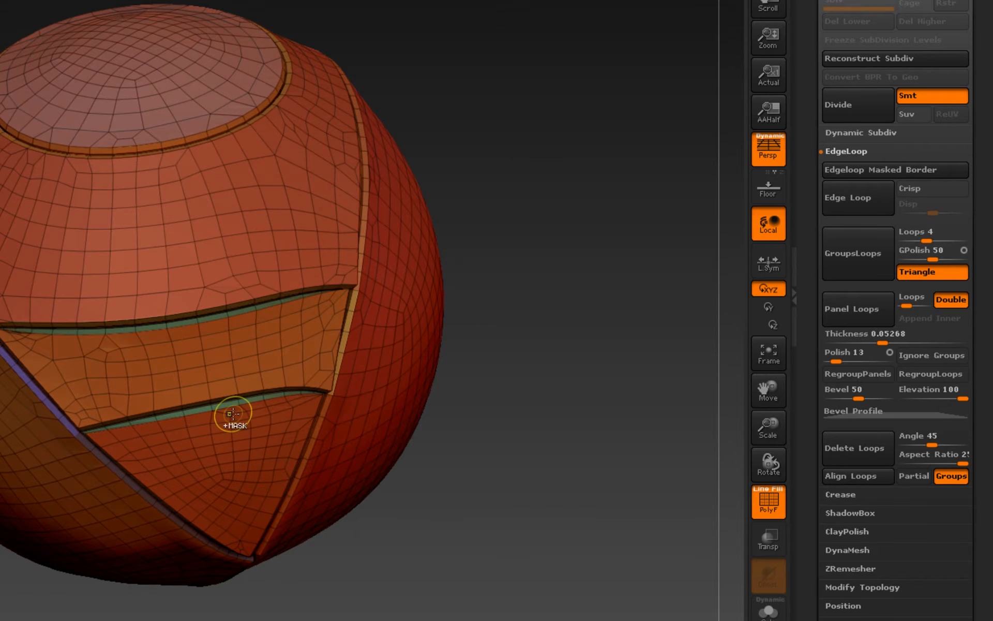
key(ctrl+z)
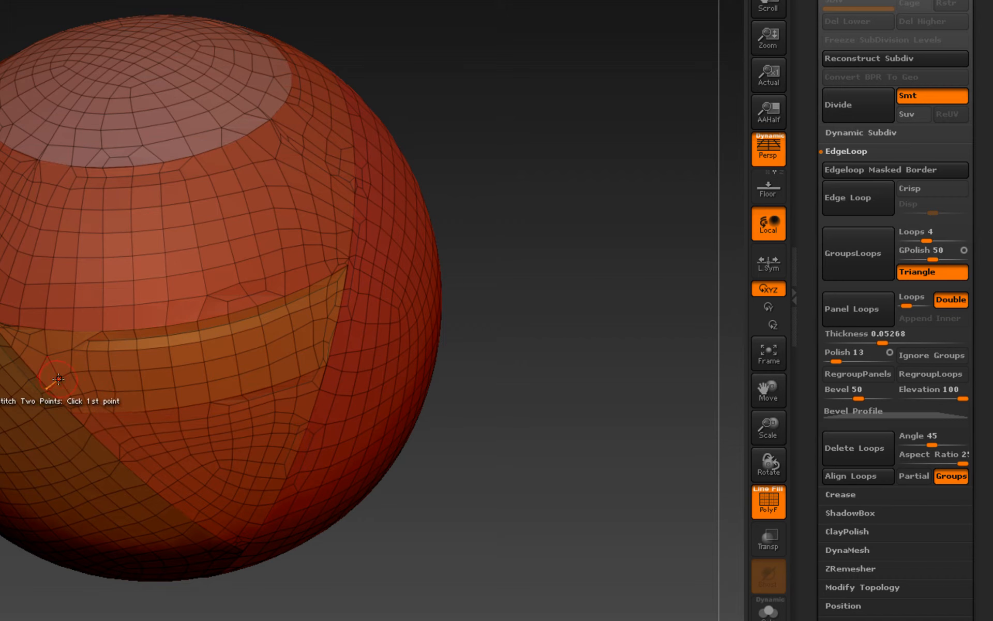
key(ctrl+z)
Unweld the borders between the sphere's polygroups
right_drag(52, 378, 72, 342)
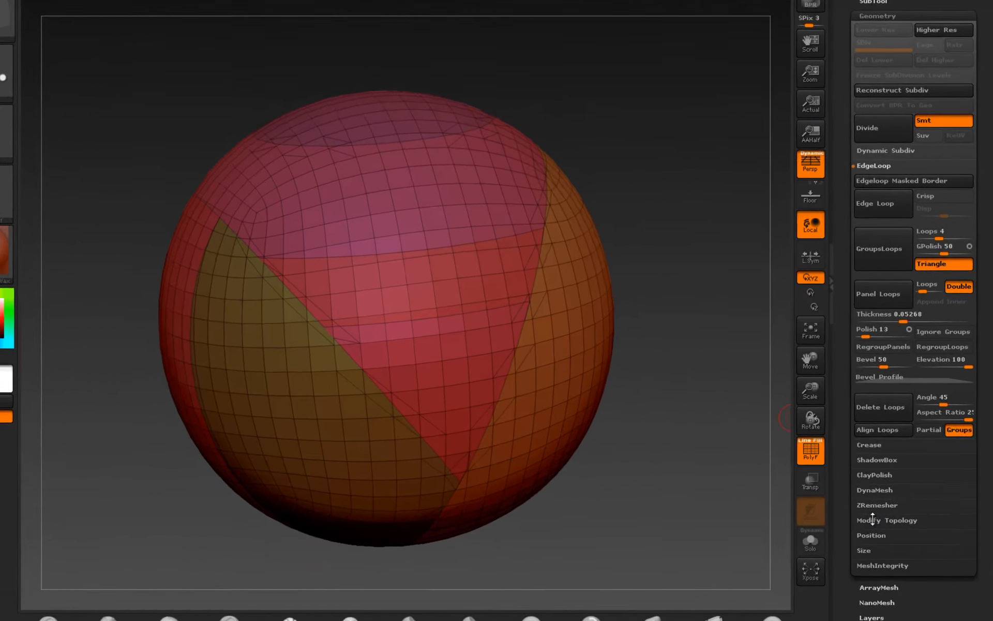
click(902, 510)
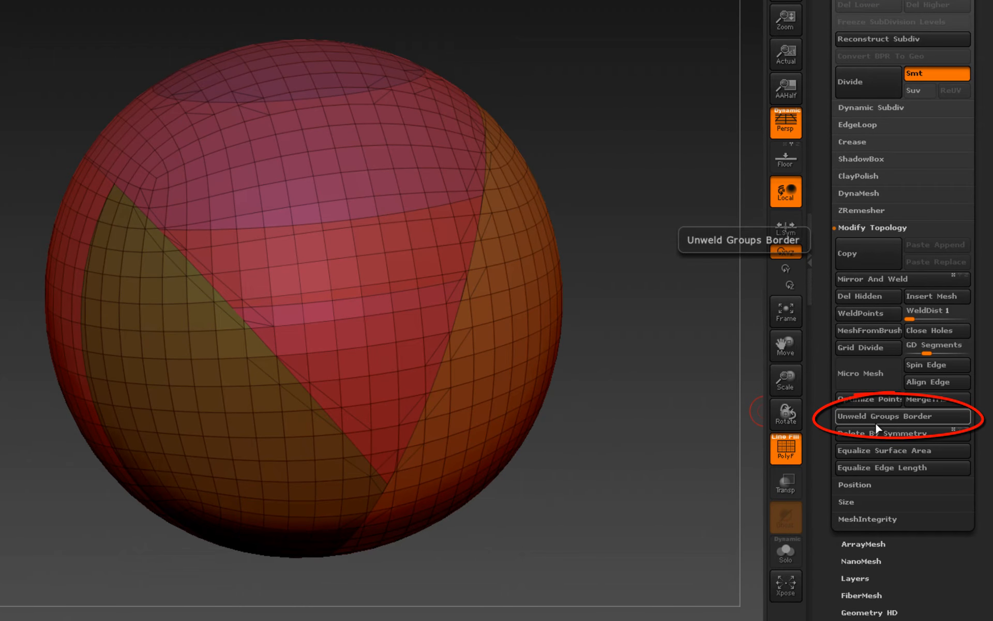
click(903, 416)
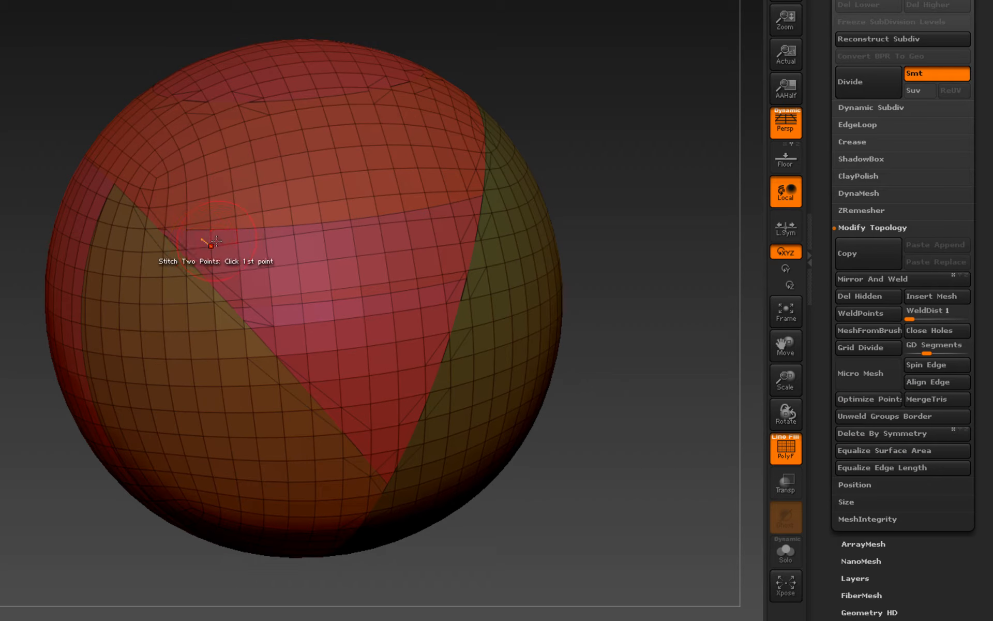
Test the unwelded borders by smoothing the surface across the triangular panels, and undo the smoothing
key(shift)
mouse_move(286, 248)
shift+mouse_down()
mouse_move(173, 227)
mouse_move(217, 290)
mouse_move(321, 336)
mouse_move(351, 410)
shift+mouse_up()
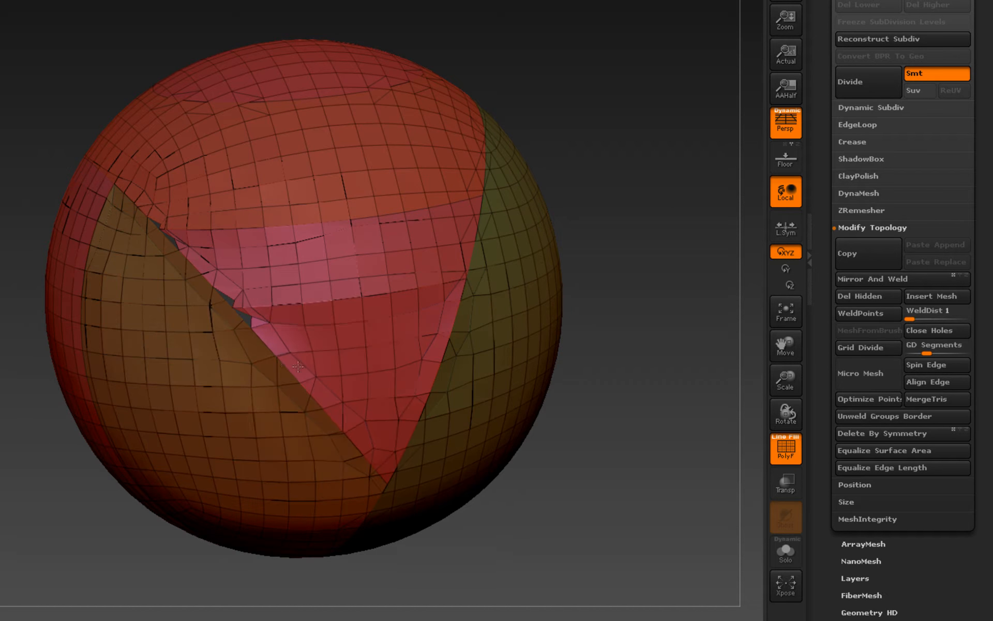
mouse_move(283, 342)
shift+mouse_down()
mouse_move(357, 311)
mouse_move(455, 295)
mouse_move(440, 199)
mouse_move(455, 240)
mouse_move(182, 250)
shift+mouse_up()
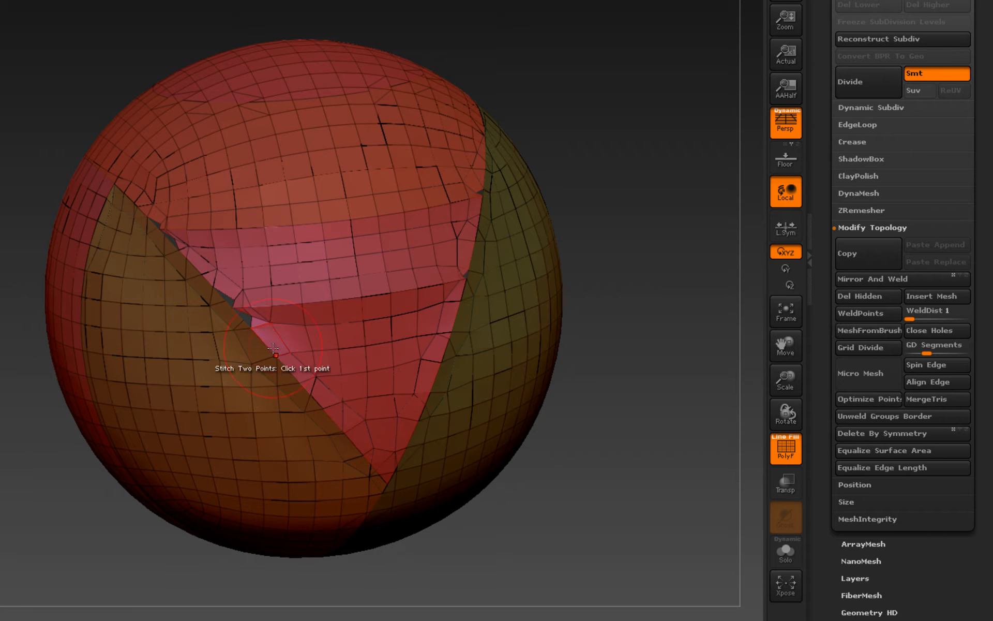
key(ctrl+z)
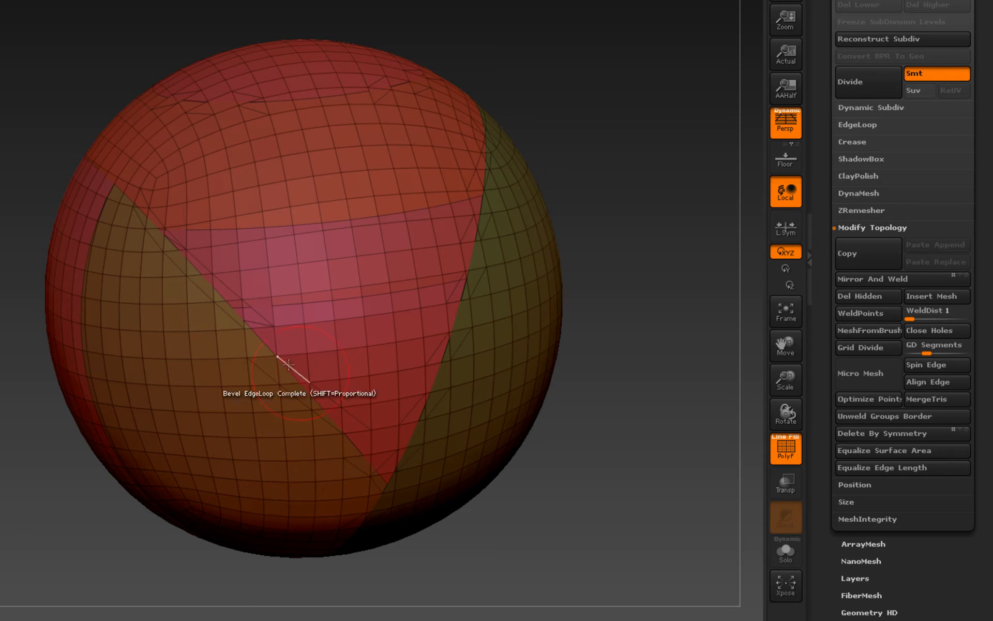
Split the unwelded sphere into separate subtools with Split To Parts
click(857, 2)
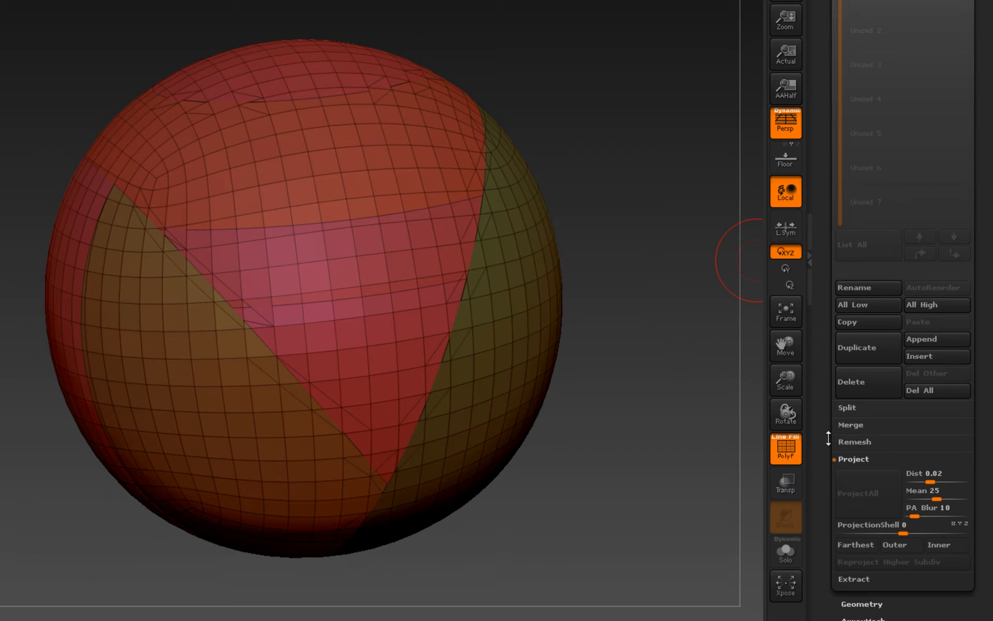
click(843, 410)
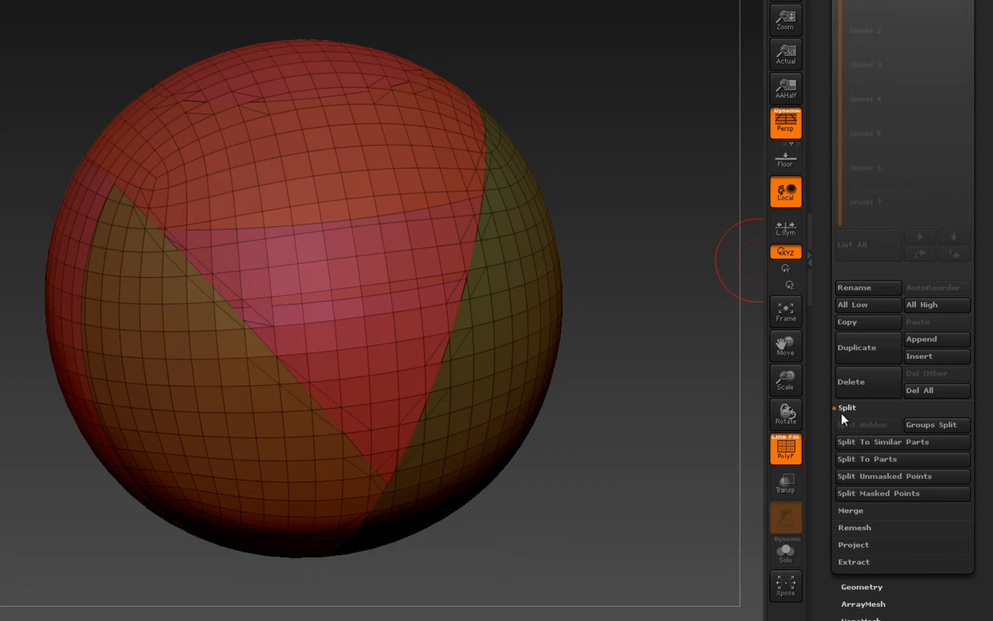
click(873, 461)
click(724, 494)
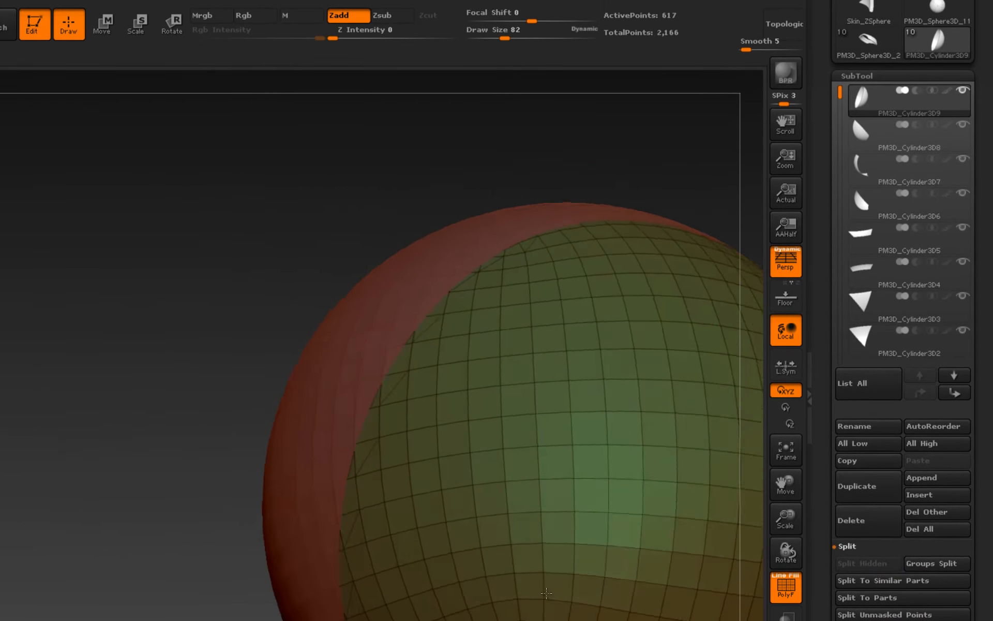
Try extruding the rounded side cap outward with QMesh Polygroup All to give it thickness
ctrl+right_drag(532, 618, 530, 569)
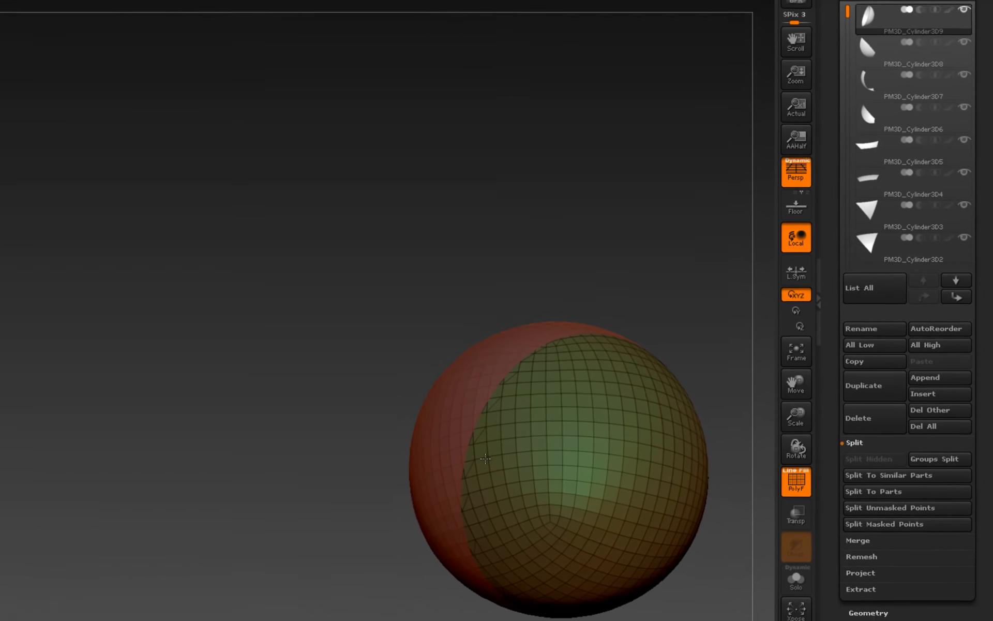
alt+right_drag(550, 526, 386, 368)
right_drag(437, 295, 434, 345)
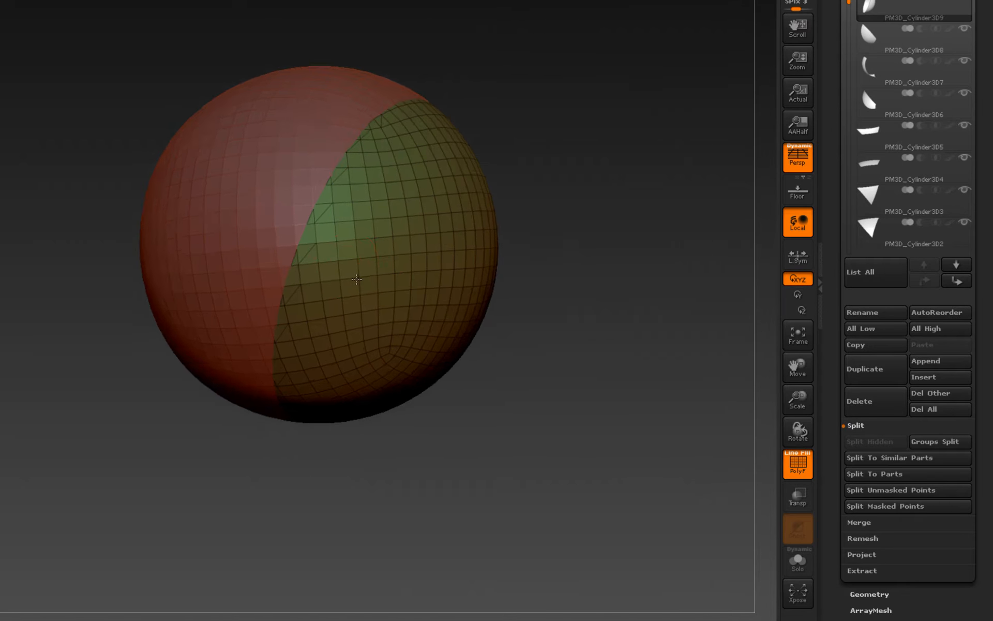
scroll(393, 361, up, 5)
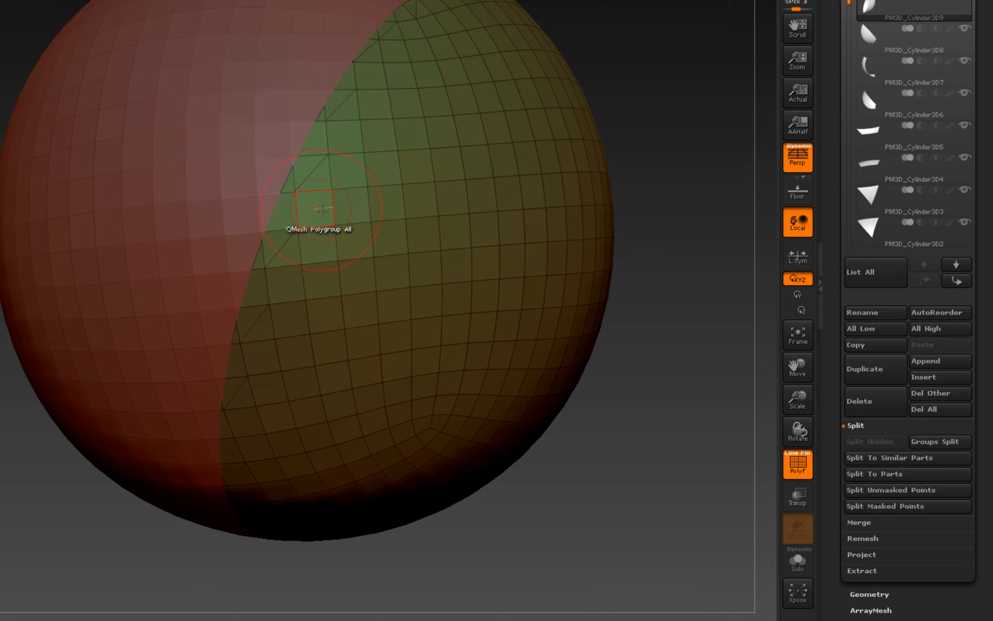
drag(321, 208, 326, 186)
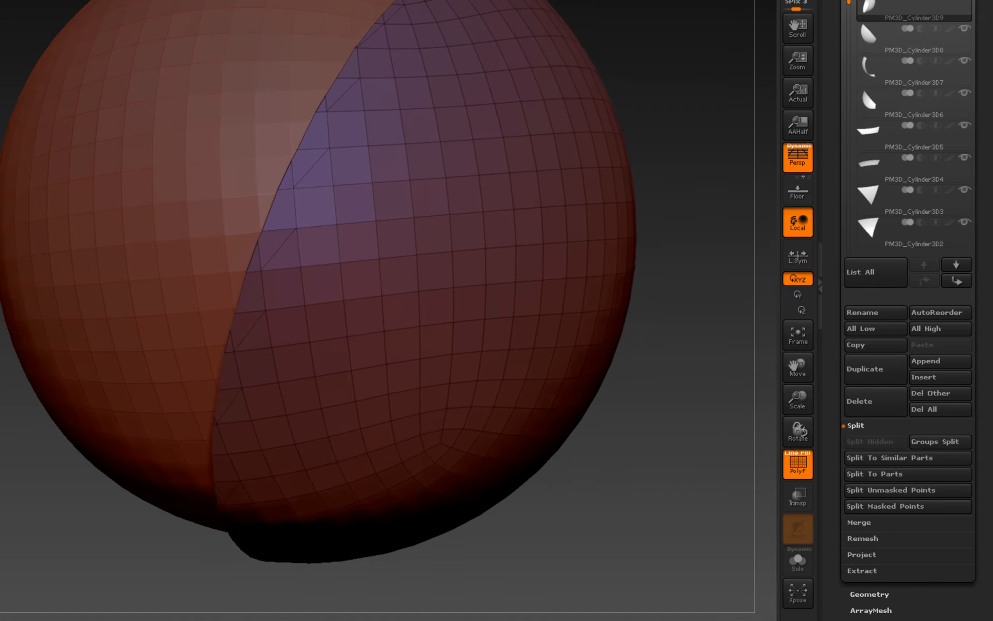
right_drag(144, 432, 186, 409)
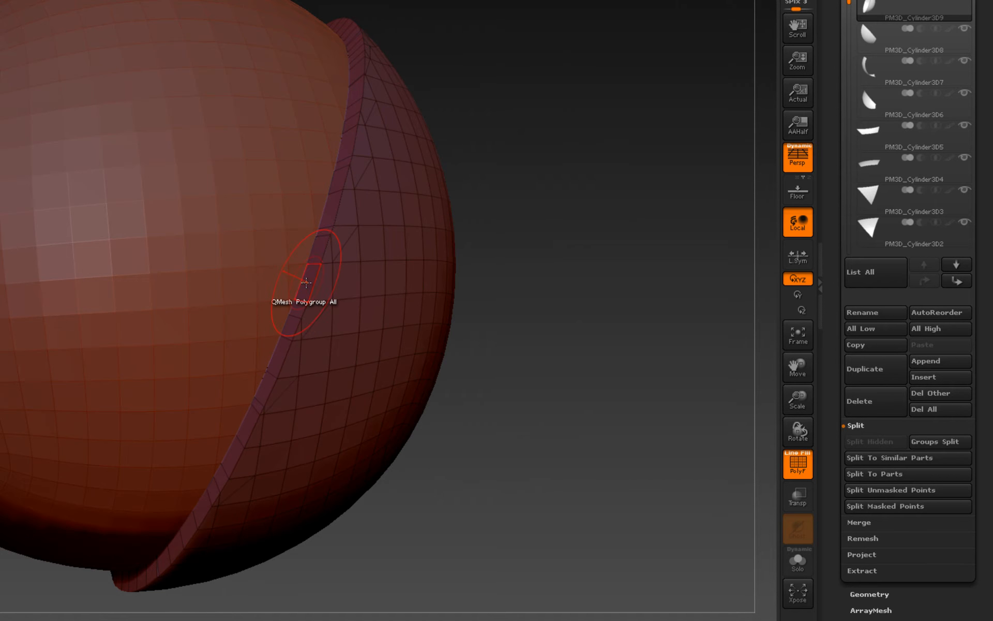
Try beveling the edge loop along the extruded cap's rim, and undo both the bevel and the extrusion
drag(311, 282, 313, 285)
right_drag(313, 285, 294, 372)
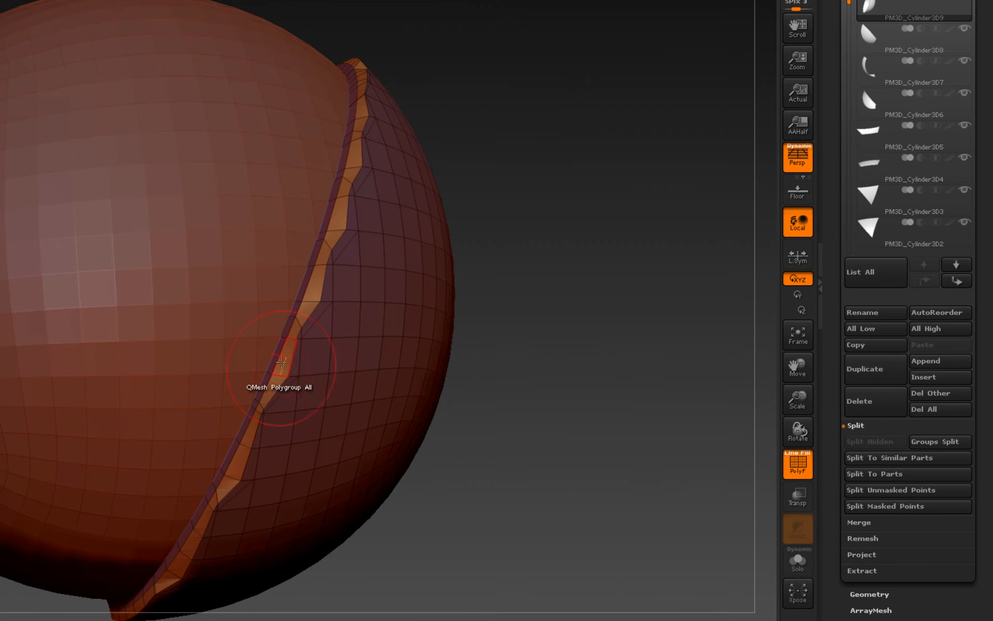
key(ctrl+z)
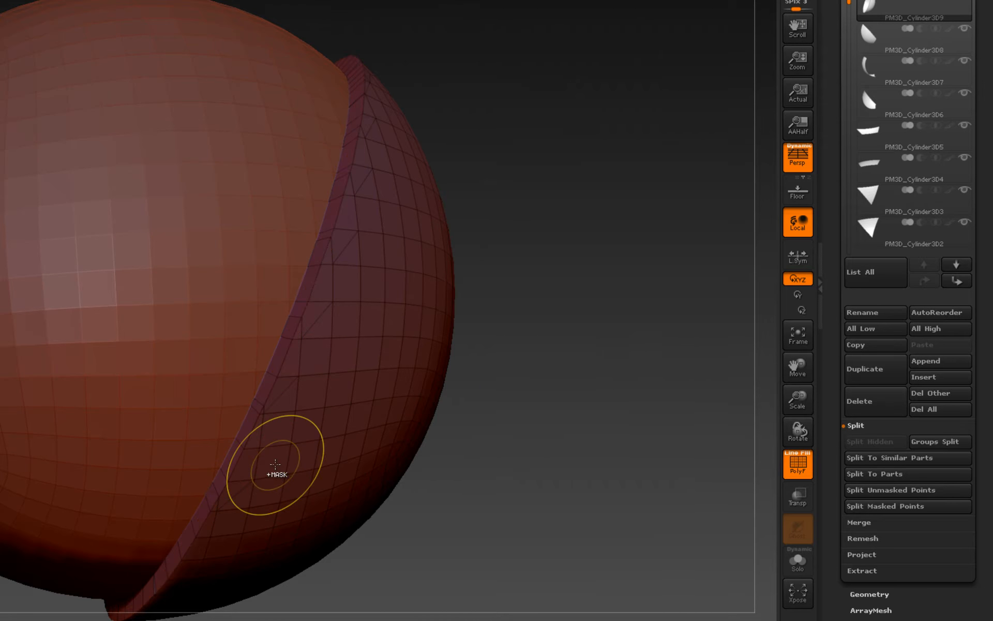
right_drag(310, 378, 388, 402)
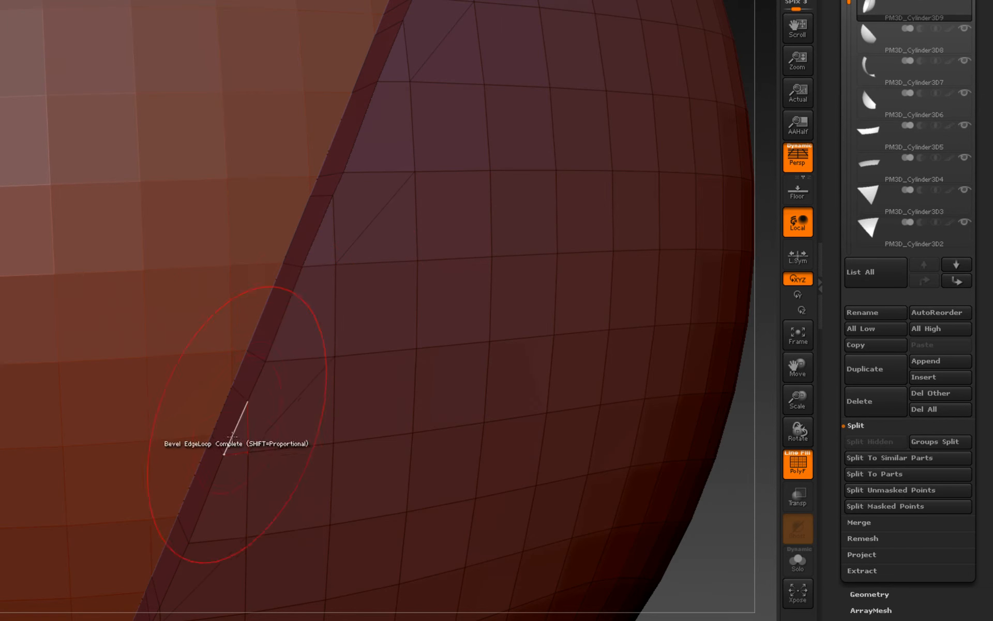
ctrl+right_drag(315, 494, 167, 284)
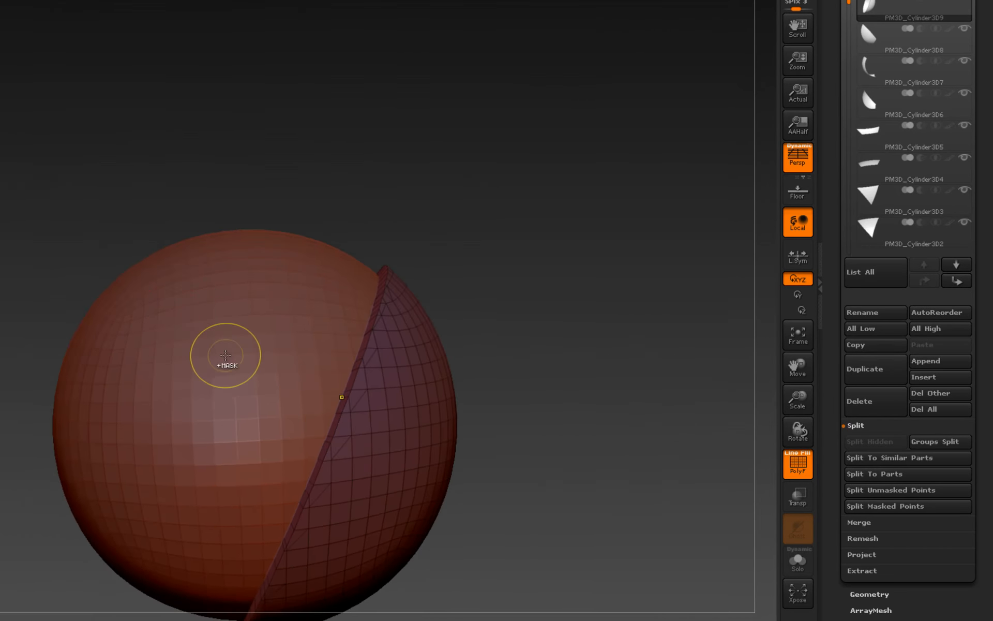
right_drag(222, 355, 233, 421)
alt+right_drag(321, 444, 709, 555)
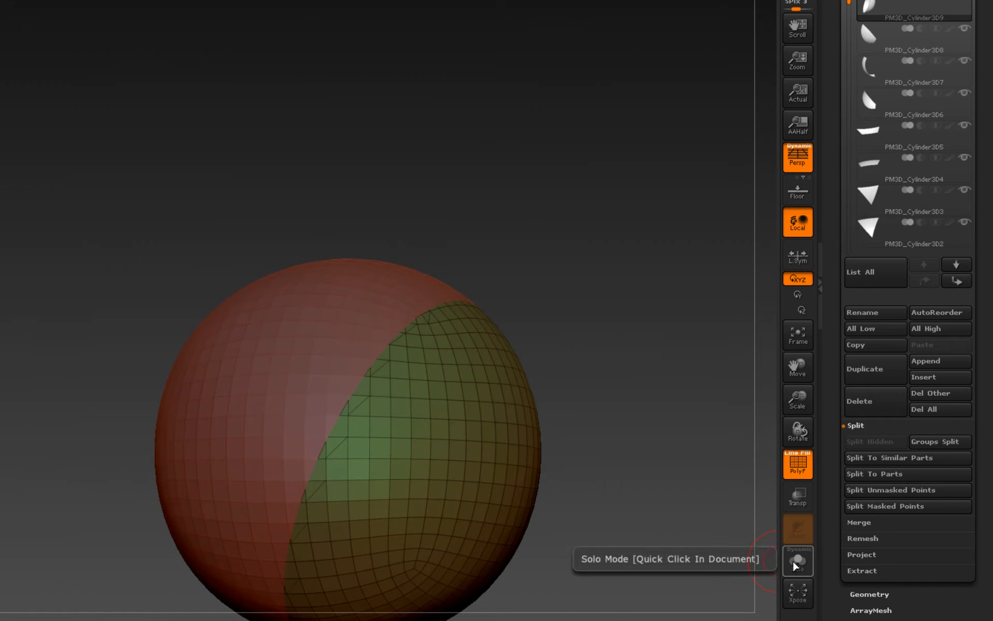
Isolate the side cap in Solo mode and ZRemesh it with FreezeGroups and Adapt turned off
click(793, 560)
drag(672, 526, 562, 387)
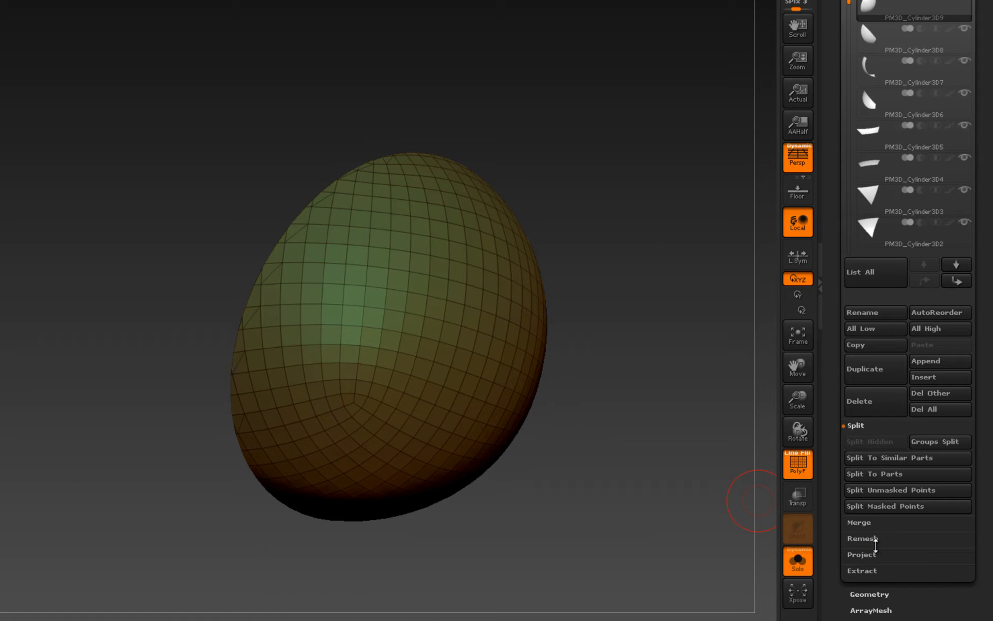
click(869, 593)
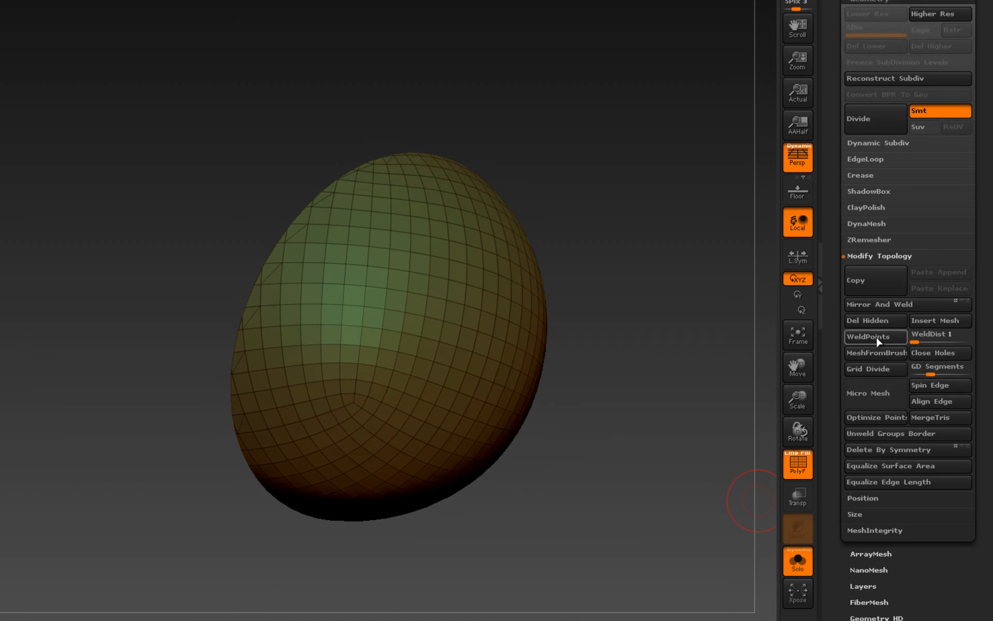
click(874, 234)
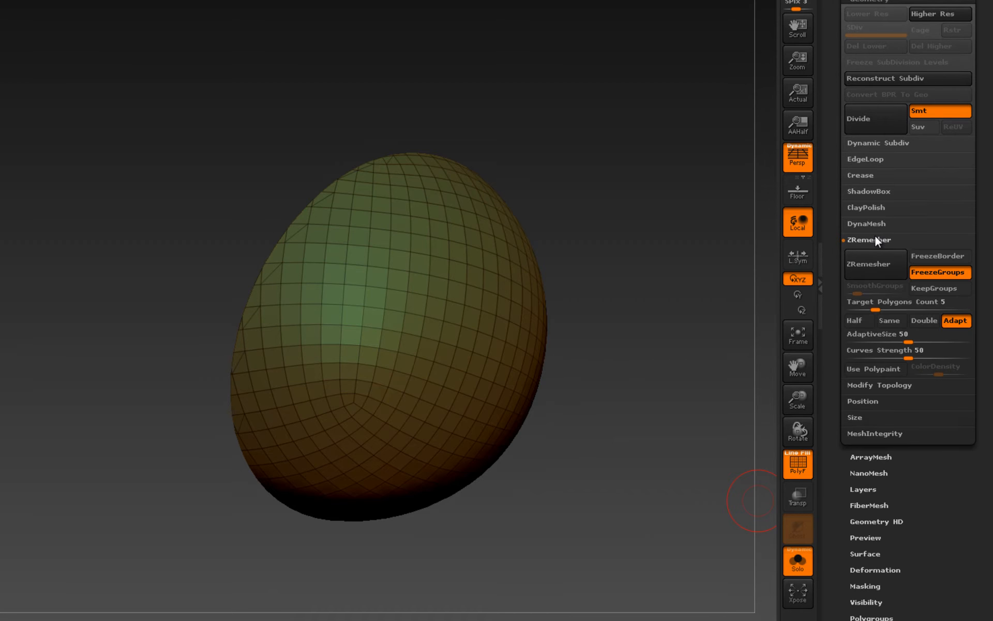
click(924, 278)
click(956, 322)
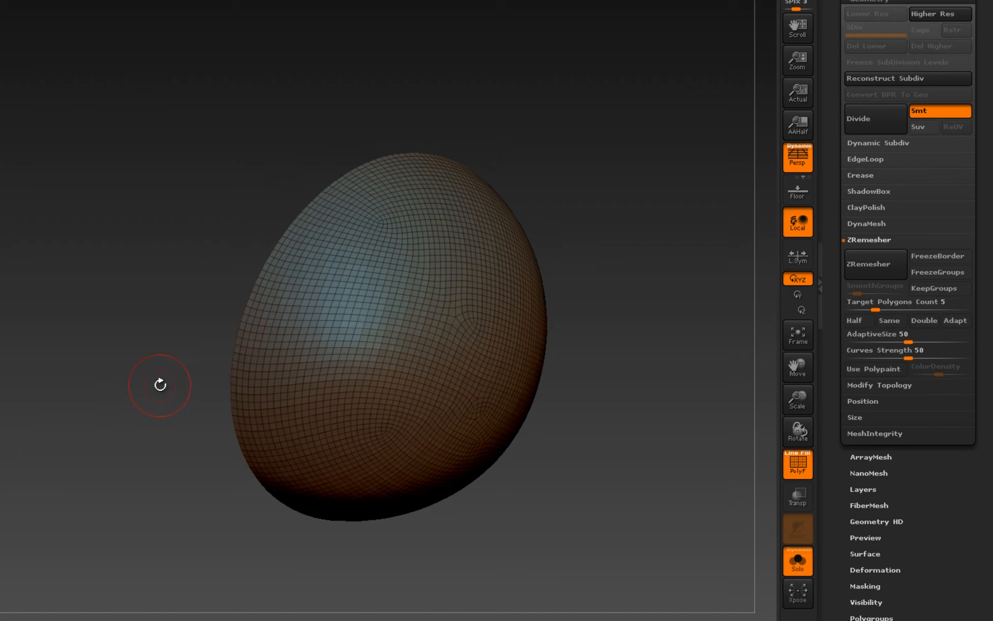
ZRemesh the isolated cap again with the Half option enabled to reduce its polygon density
mouse_move(159, 385)
mouse_down()
mouse_move(117, 328)
mouse_move(200, 363)
mouse_up()
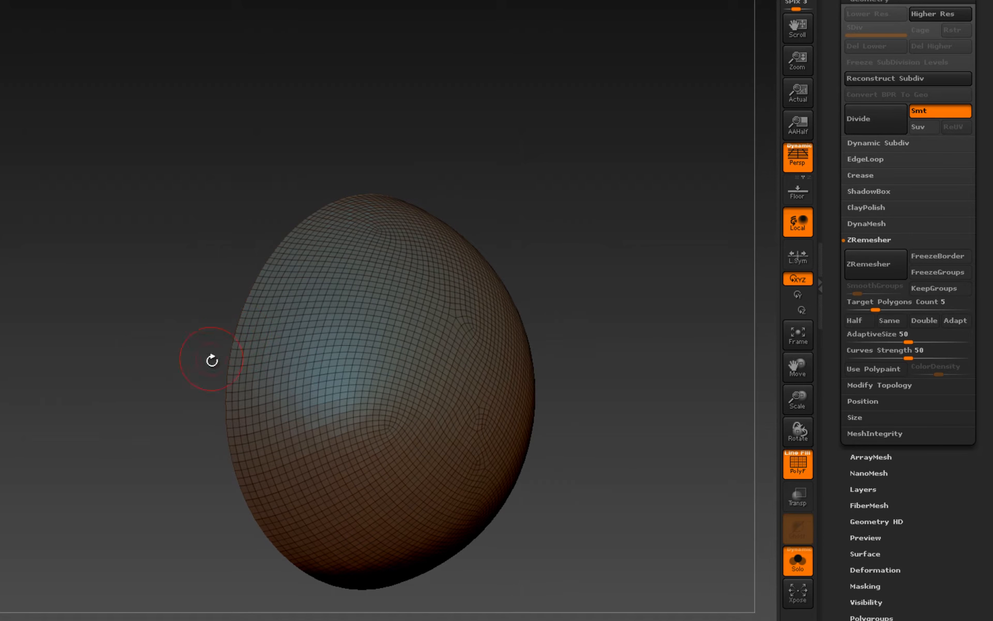
click(855, 320)
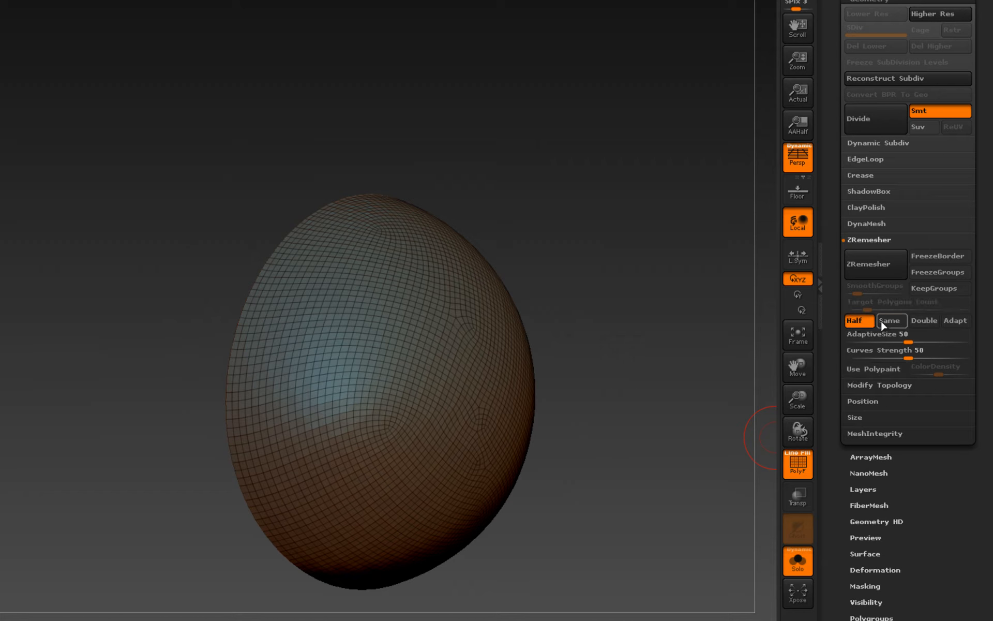
click(869, 267)
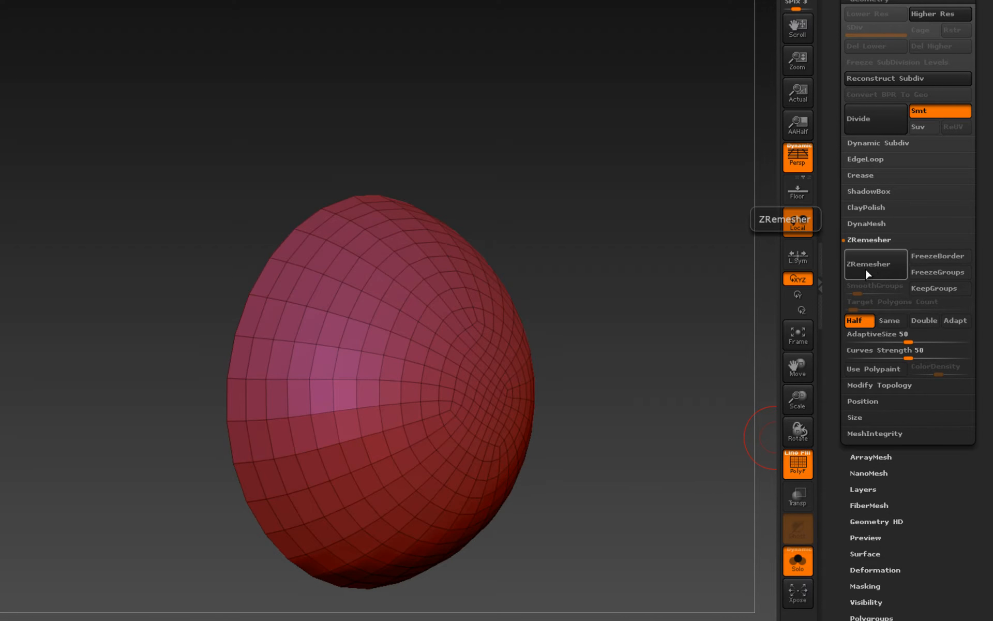
Show all subtools again and extrude the remeshed cap outward with QMesh Polygroup All
drag(669, 421, 689, 432)
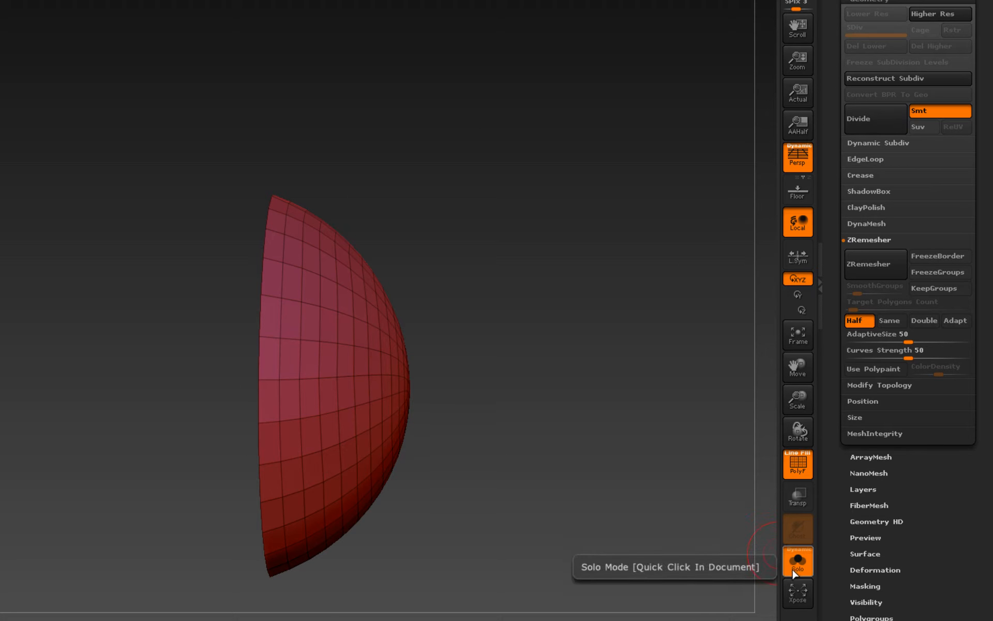
click(791, 563)
drag(590, 430, 409, 396)
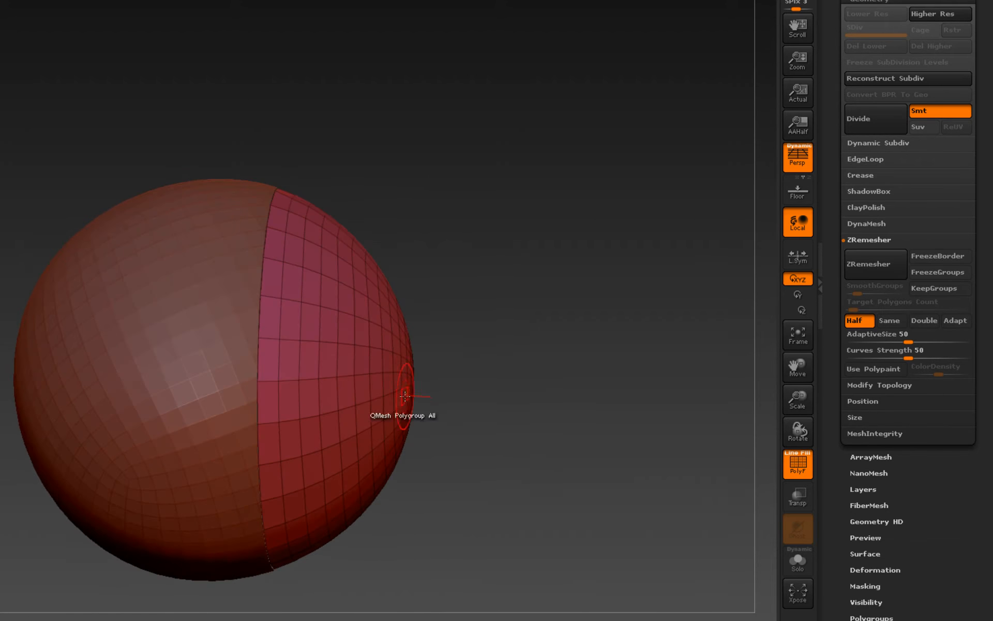
drag(292, 324, 279, 298)
Bevel the complete edge loop along the extruded cap's outer rim and isolate the cap in Solo mode
right_drag(359, 277, 453, 314)
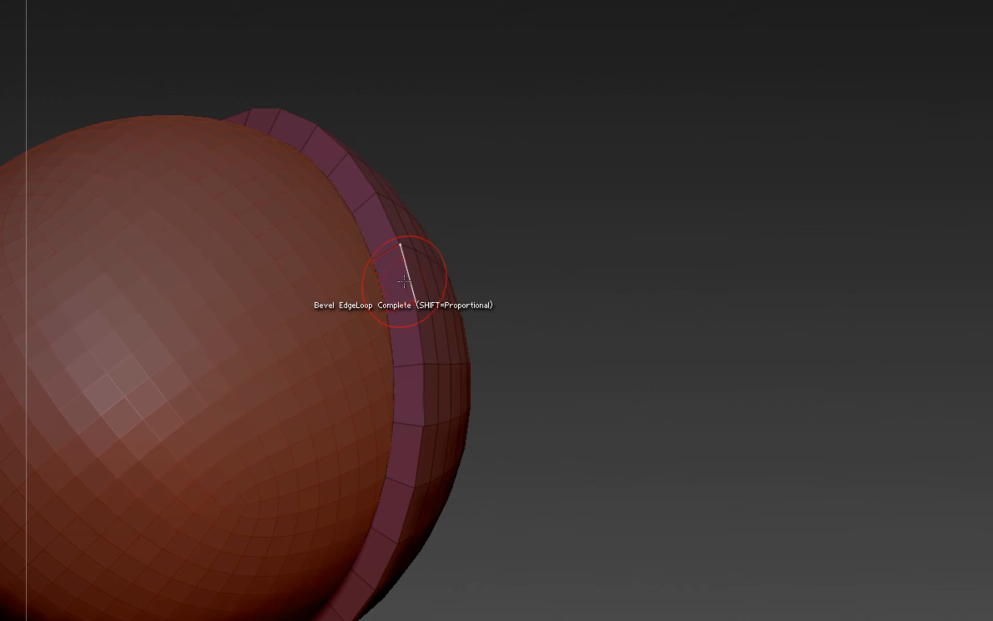
click(405, 253)
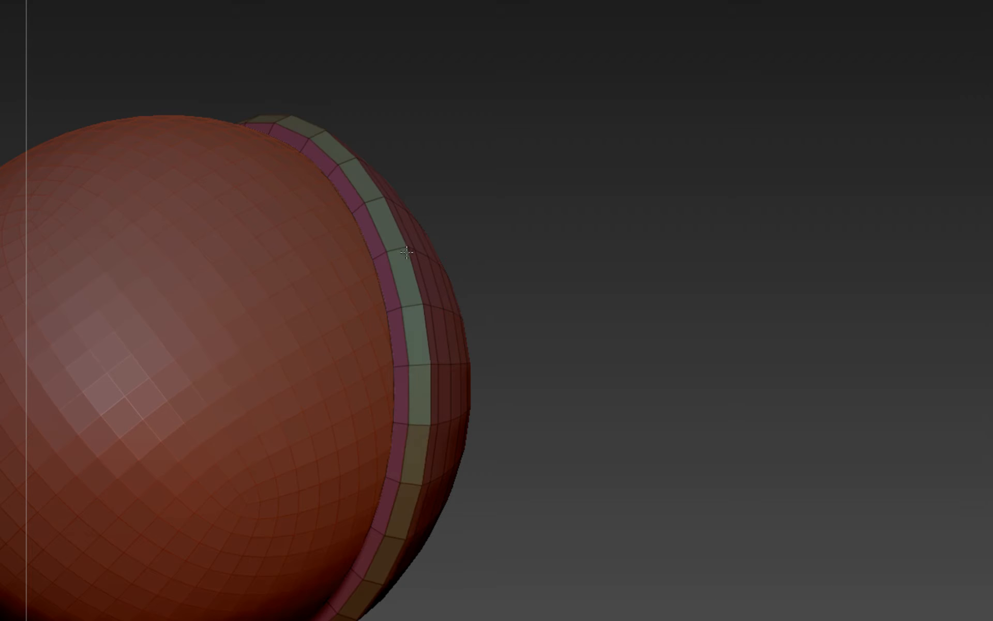
mouse_move(554, 364)
mouse_down()
mouse_move(589, 412)
mouse_move(547, 426)
mouse_move(572, 468)
mouse_move(622, 427)
mouse_up()
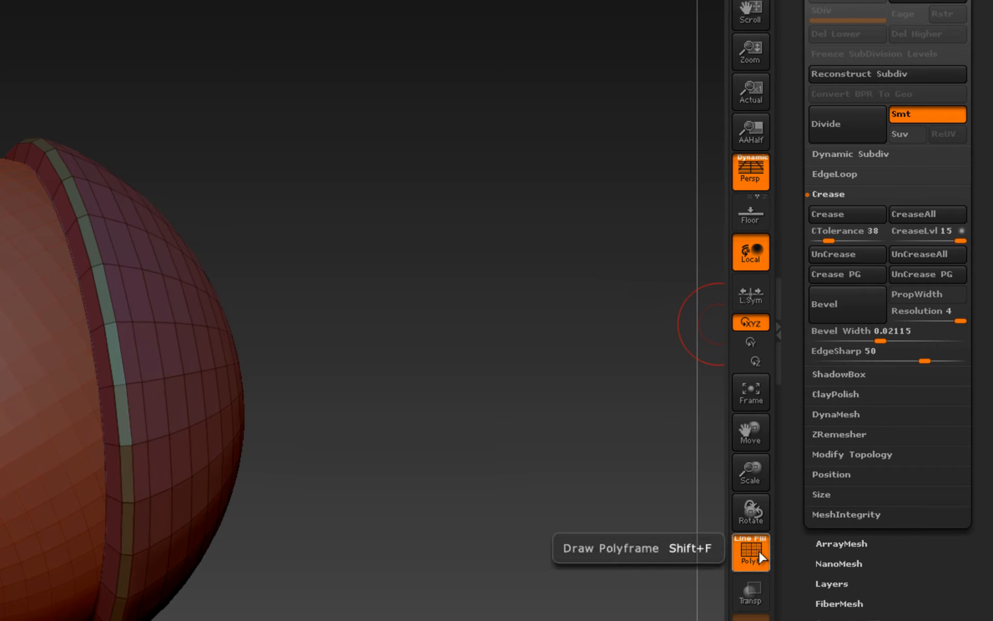
click(751, 620)
drag(473, 538, 491, 490)
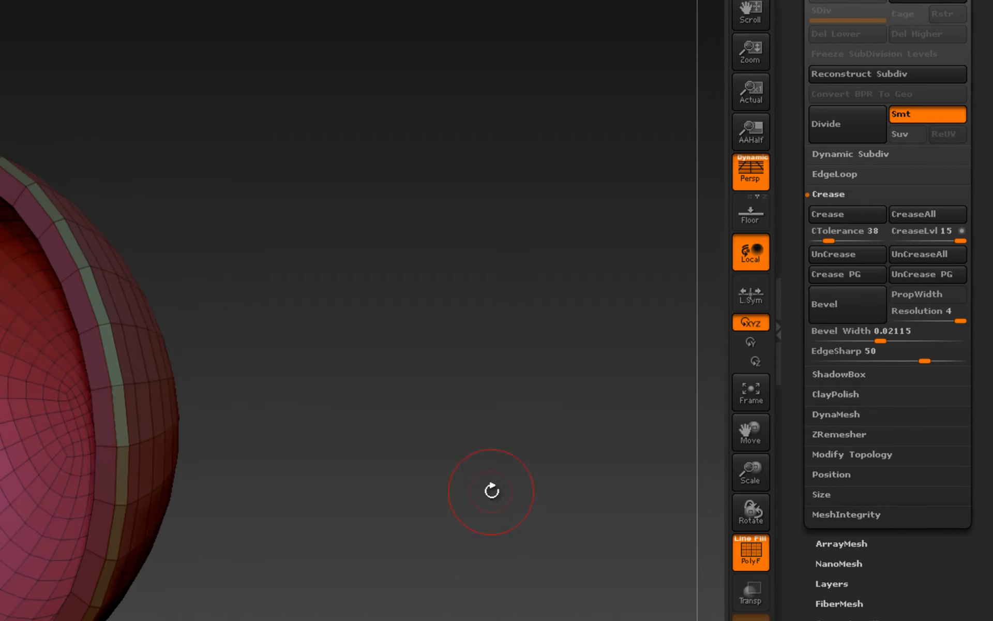
Crease the bevelled side cap by polygroup and subdivide it to SDiv 5 with the polyframe hidden
click(840, 273)
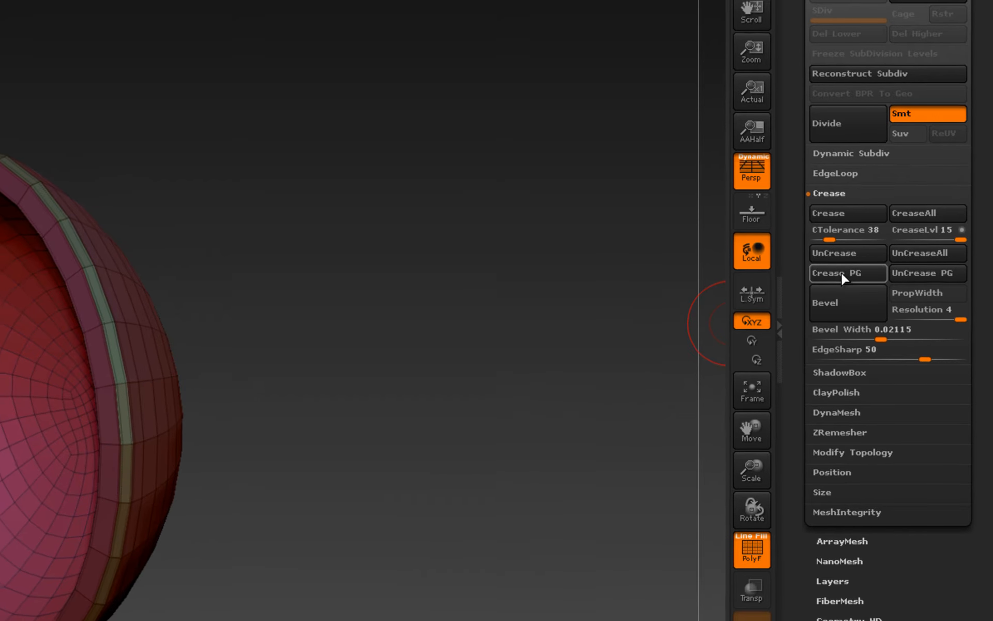
drag(455, 348, 519, 274)
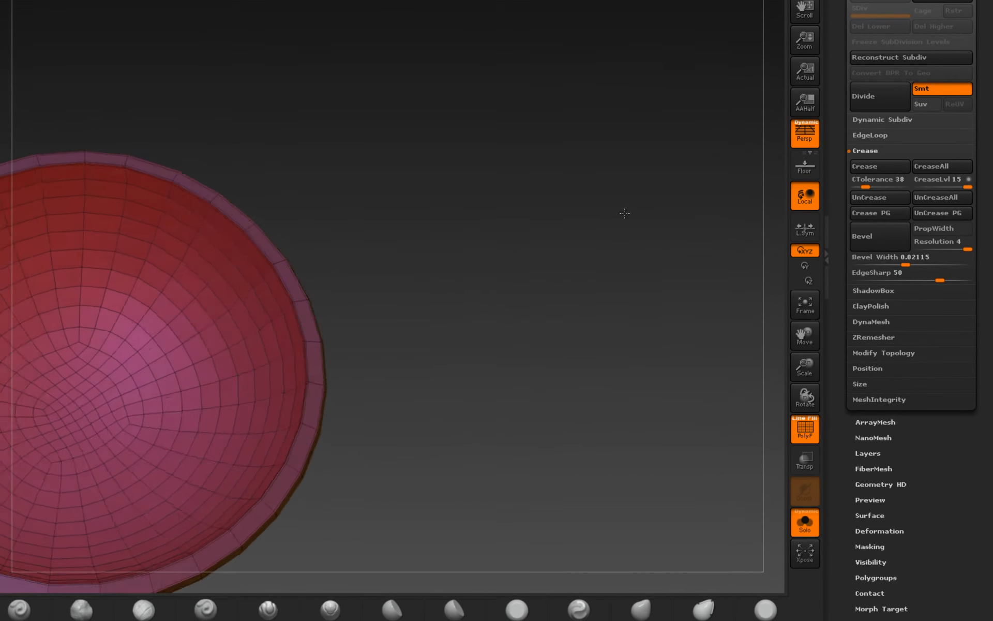
drag(624, 213, 544, 293)
key(ctrl+d)
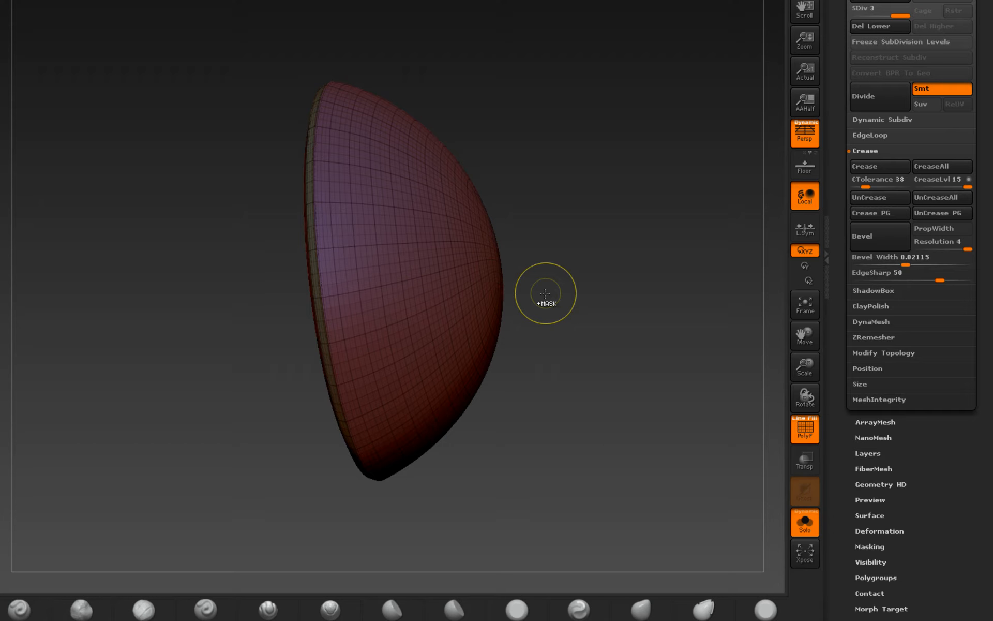
key(shift+f)
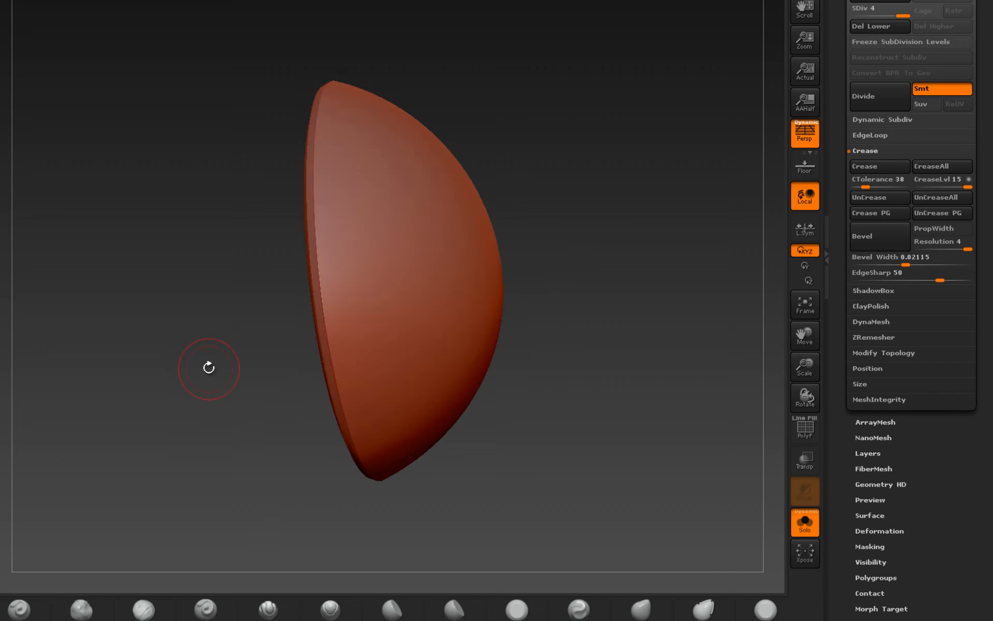
key(ctrl+d)
mouse_move(207, 365)
mouse_down()
mouse_move(250, 333)
mouse_move(325, 325)
mouse_up()
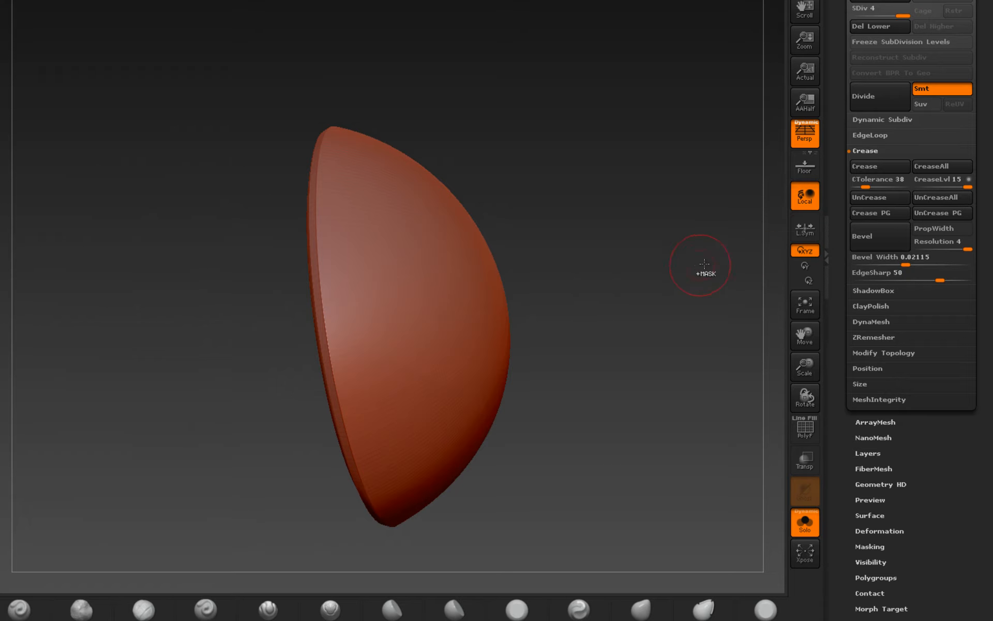
key(ctrl+d)
drag(303, 329, 353, 346)
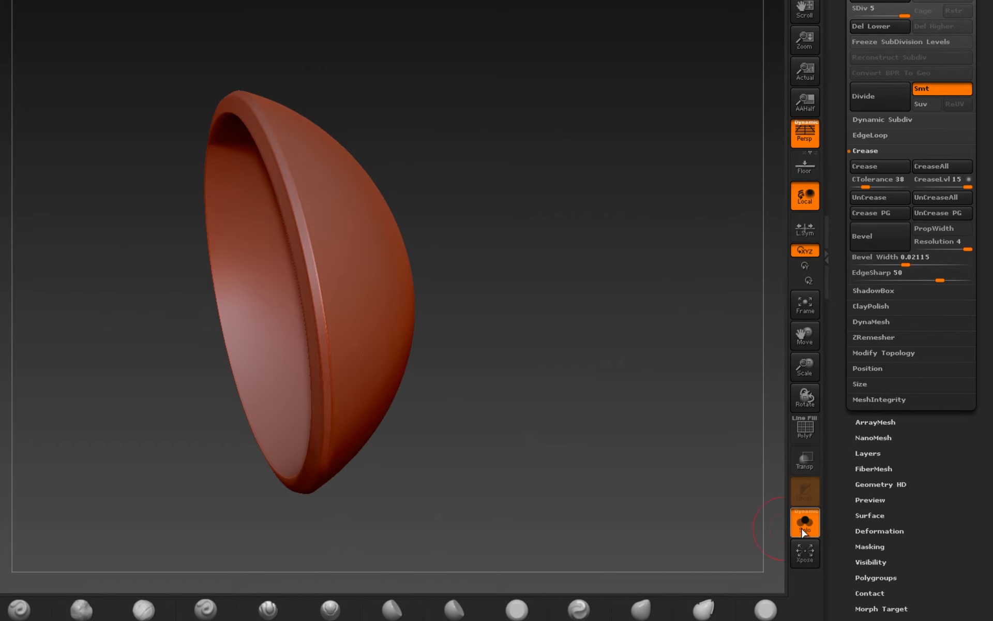
Show all subtools with the polyframe on and undo the side cap's subdivision, bevel and extrusion
click(802, 532)
drag(652, 464, 646, 426)
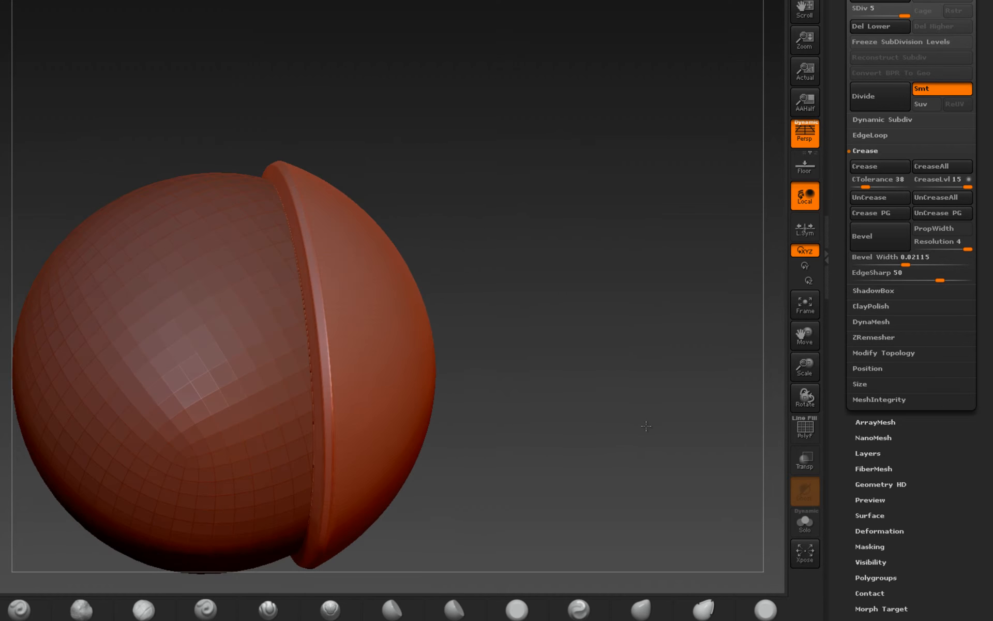
key(shift+f)
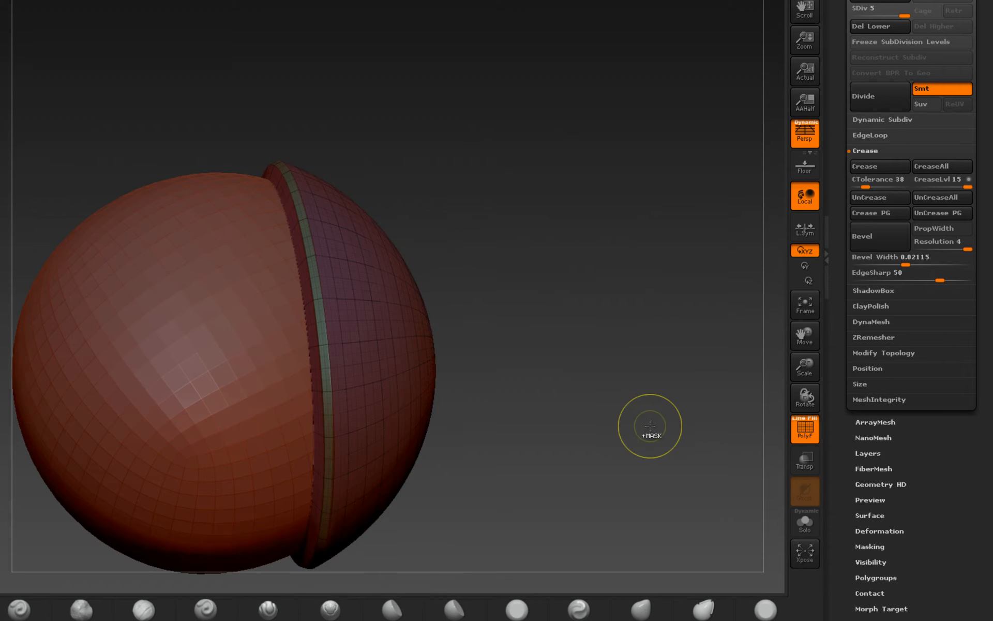
key(ctrl+z)
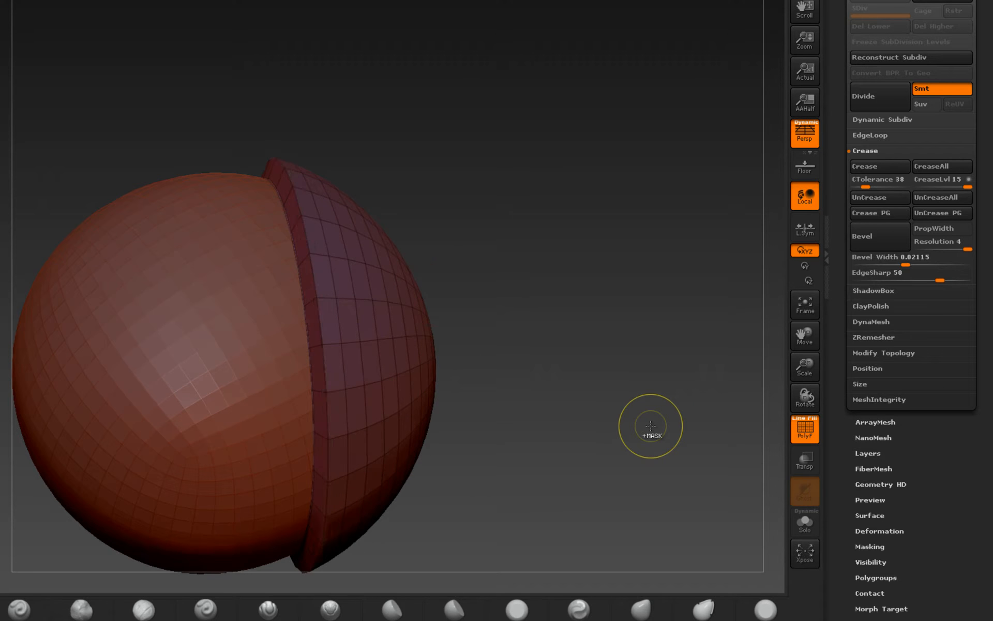
key(ctrl+z)
drag(651, 426, 398, 410)
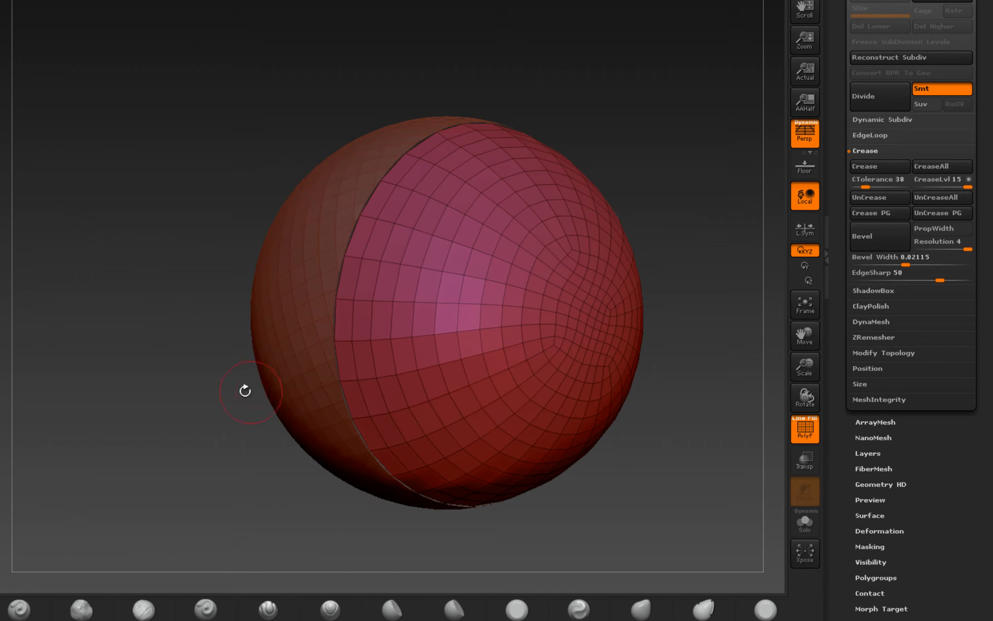
Make the triangular panel PM3D_Cylinder3D3 the active subtool and isolate it in Solo mode
click(875, 1)
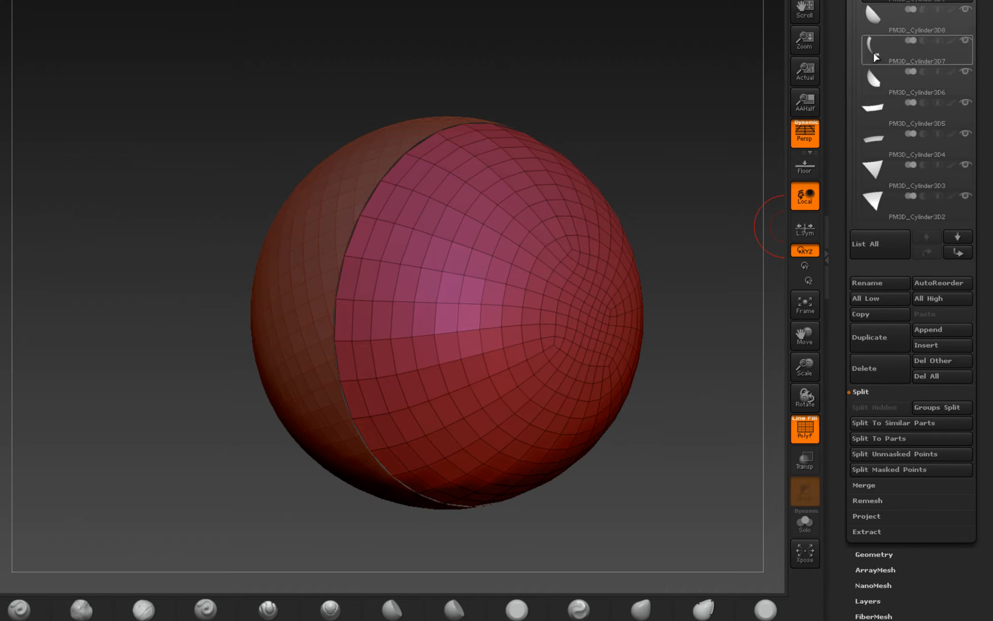
click(892, 173)
drag(87, 337, 129, 324)
ctrl+right_drag(221, 272, 311, 318)
mouse_move(344, 277)
right_down()
mouse_move(383, 248)
mouse_move(421, 271)
right_up()
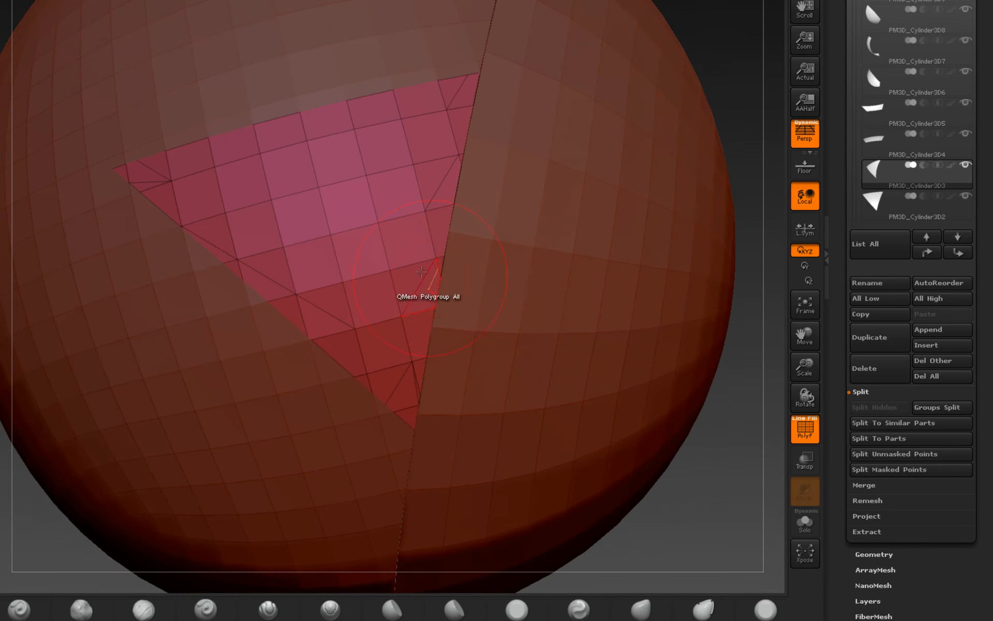
click(805, 522)
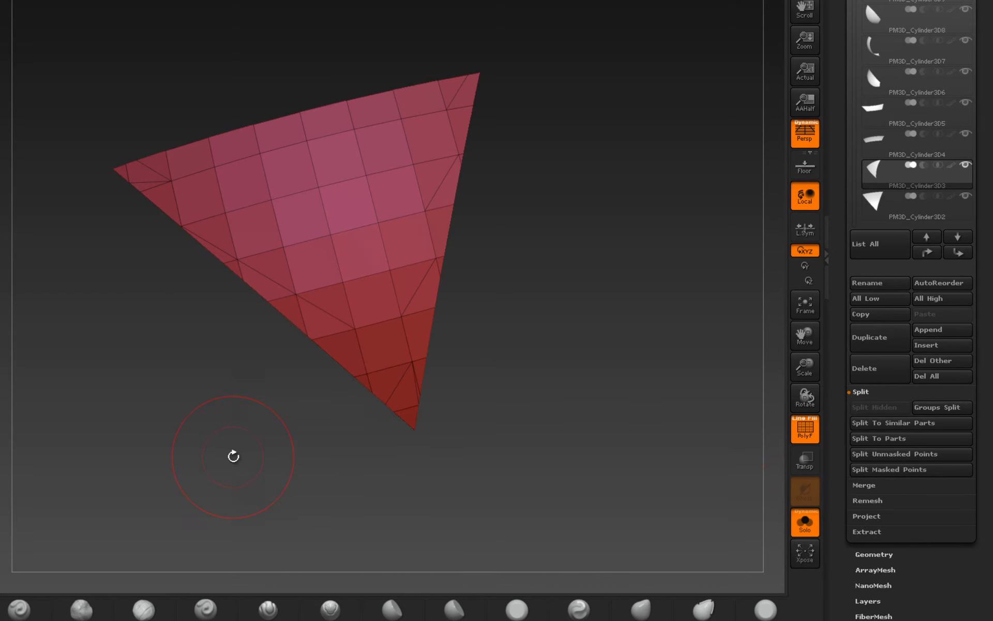
right_drag(234, 456, 269, 438)
right_drag(311, 303, 358, 234)
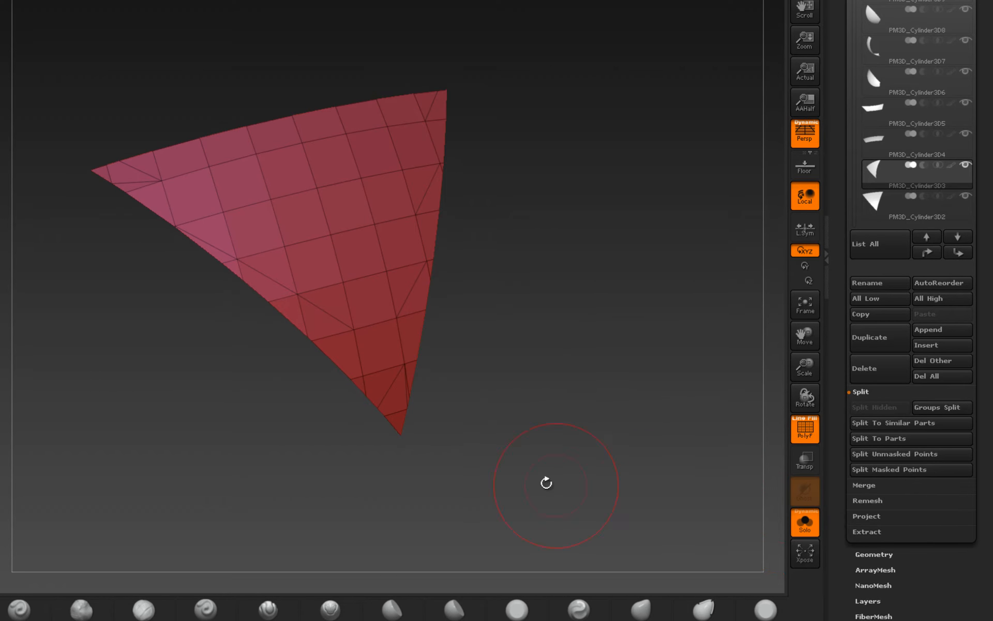
right_drag(546, 483, 513, 470)
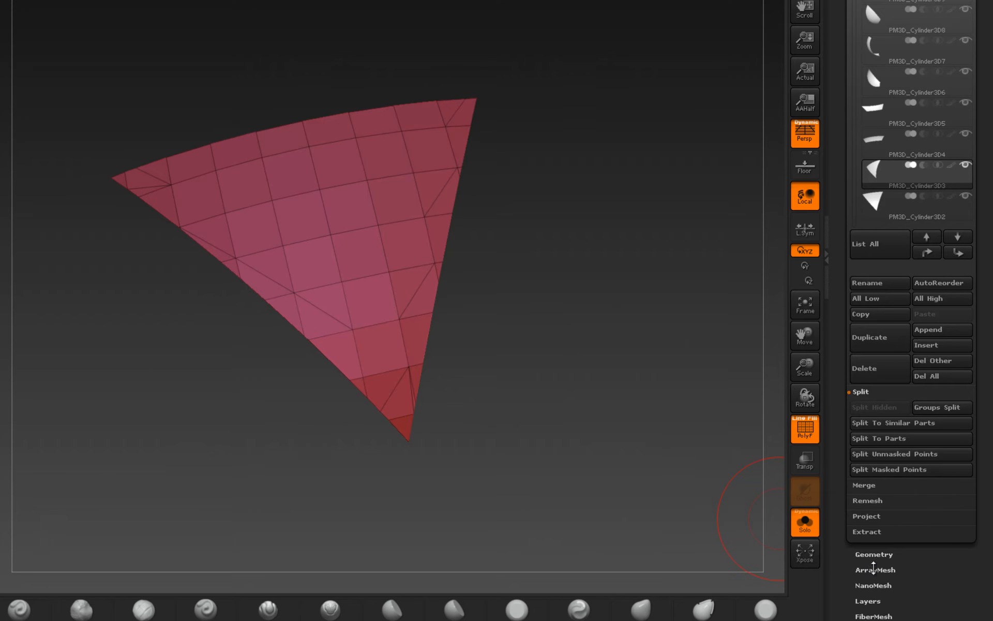
ZRemesh the isolated triangular panel with FreezeGroups and Adapt turned off
click(884, 554)
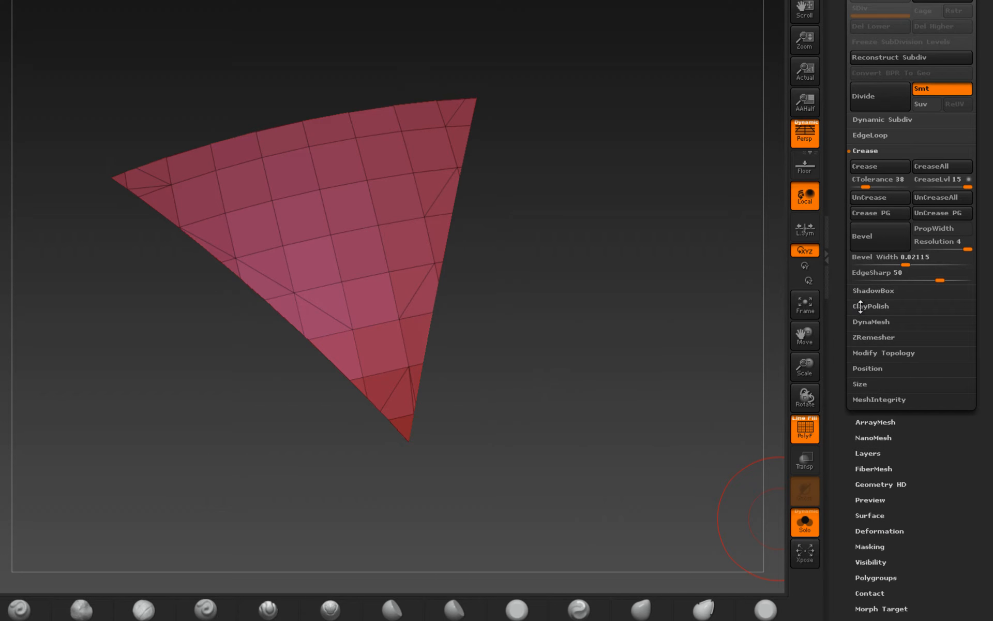
click(874, 338)
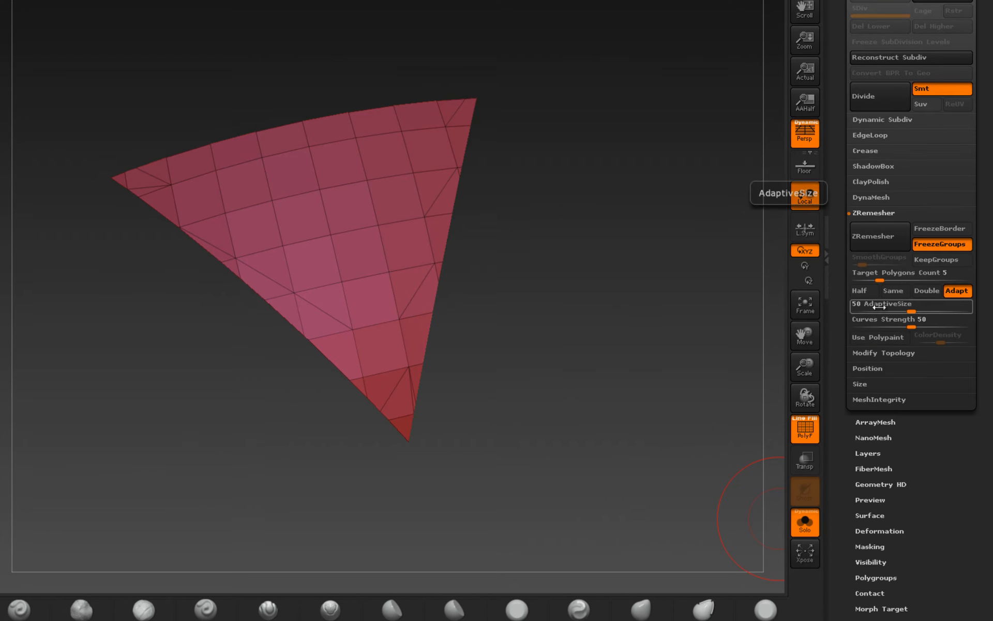
click(955, 295)
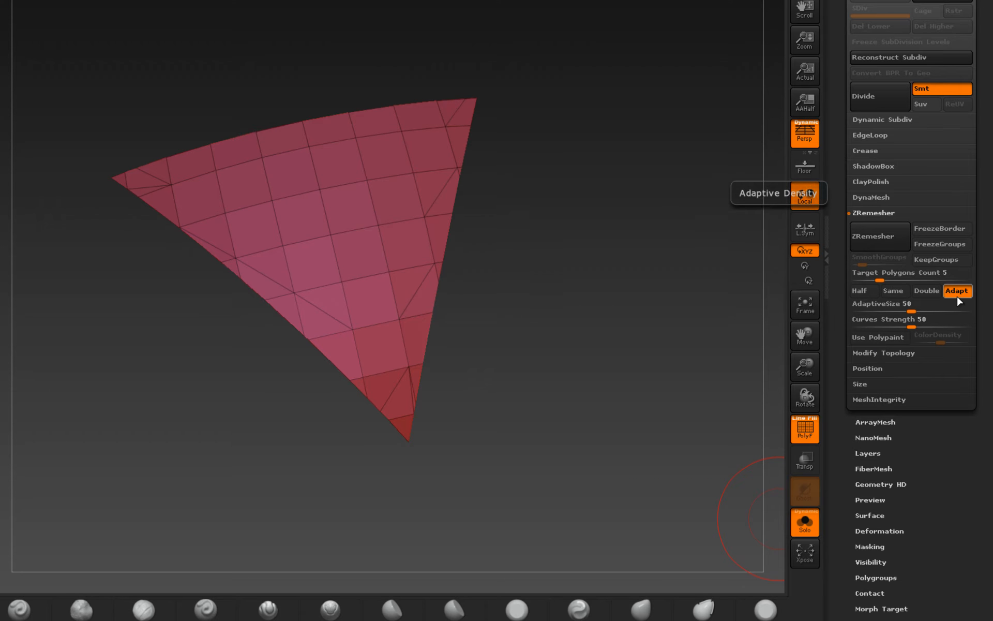
click(878, 239)
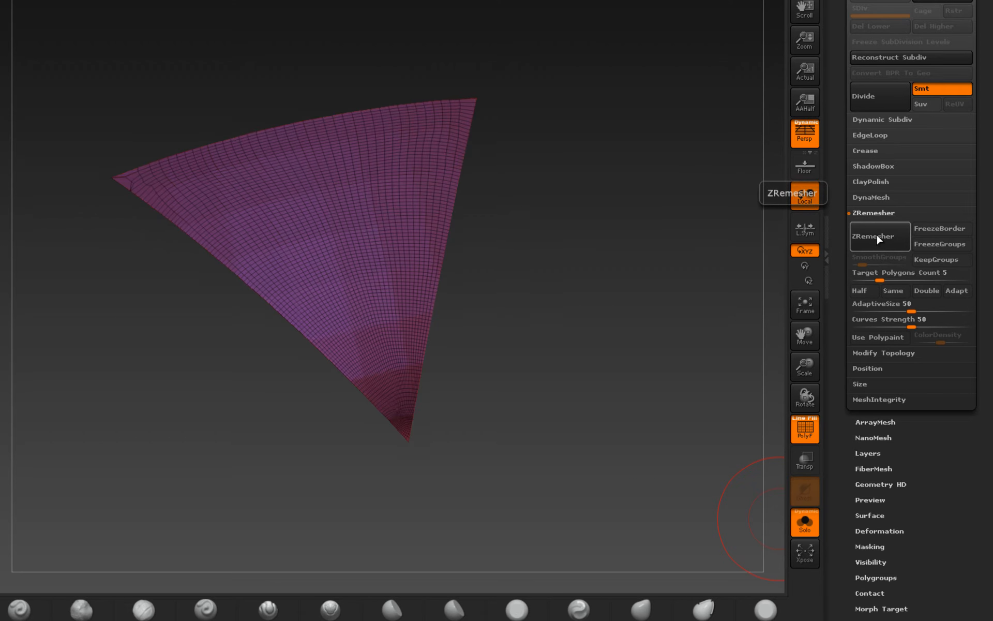
mouse_move(637, 299)
mouse_down()
mouse_move(619, 295)
mouse_move(644, 311)
mouse_up()
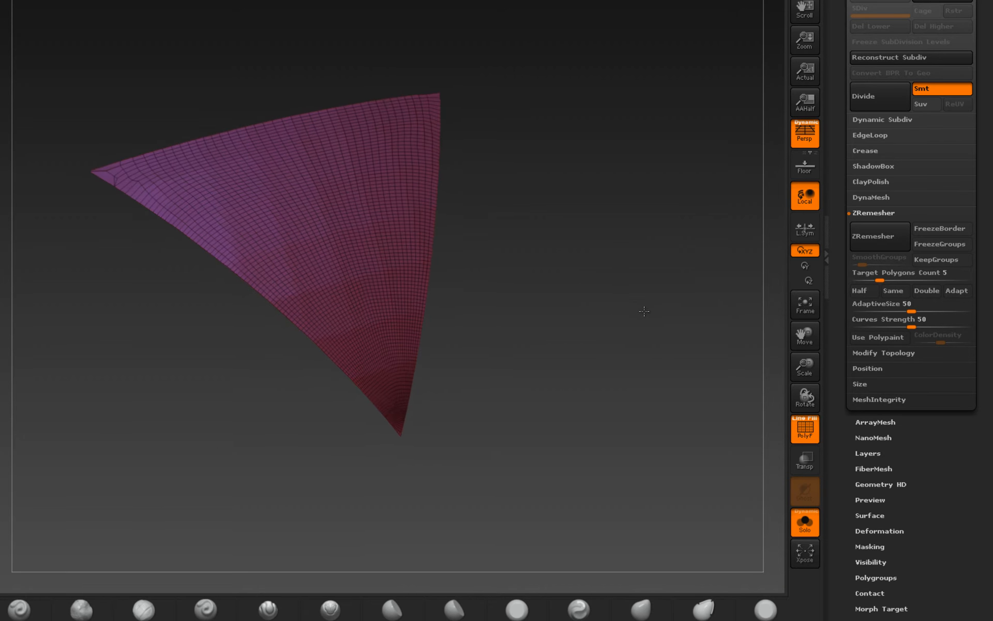
Run ZRemesher repeatedly on the triangular panel with the Half option enabled to lower its polygon density
click(862, 290)
click(887, 239)
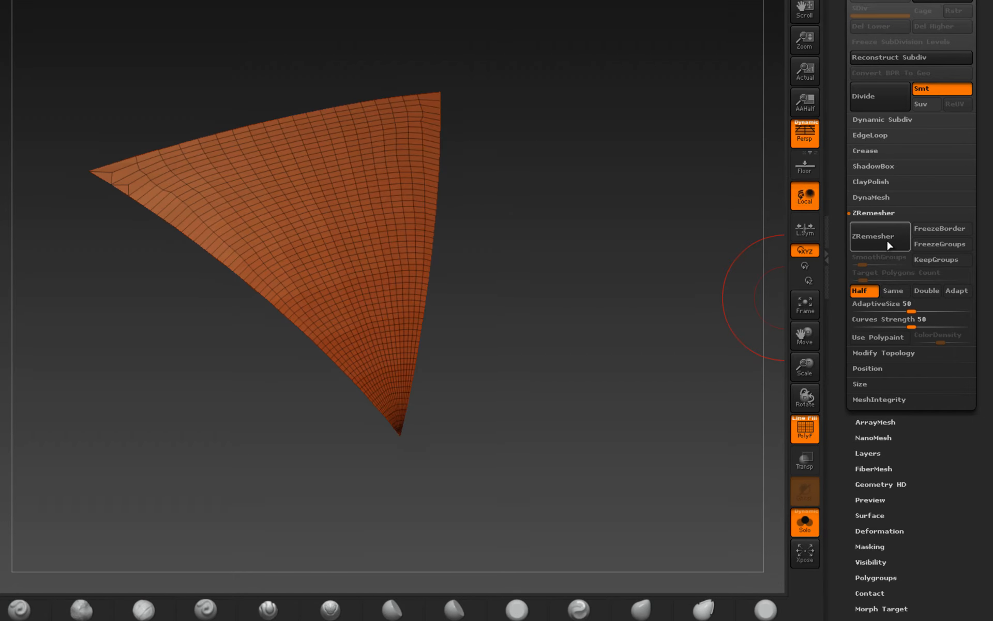
click(886, 239)
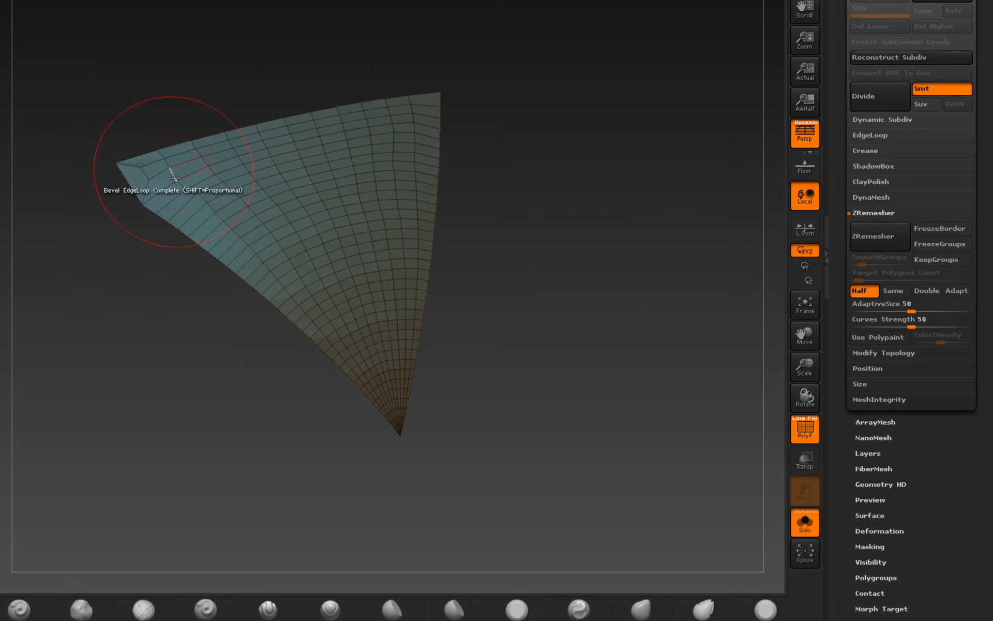
click(877, 240)
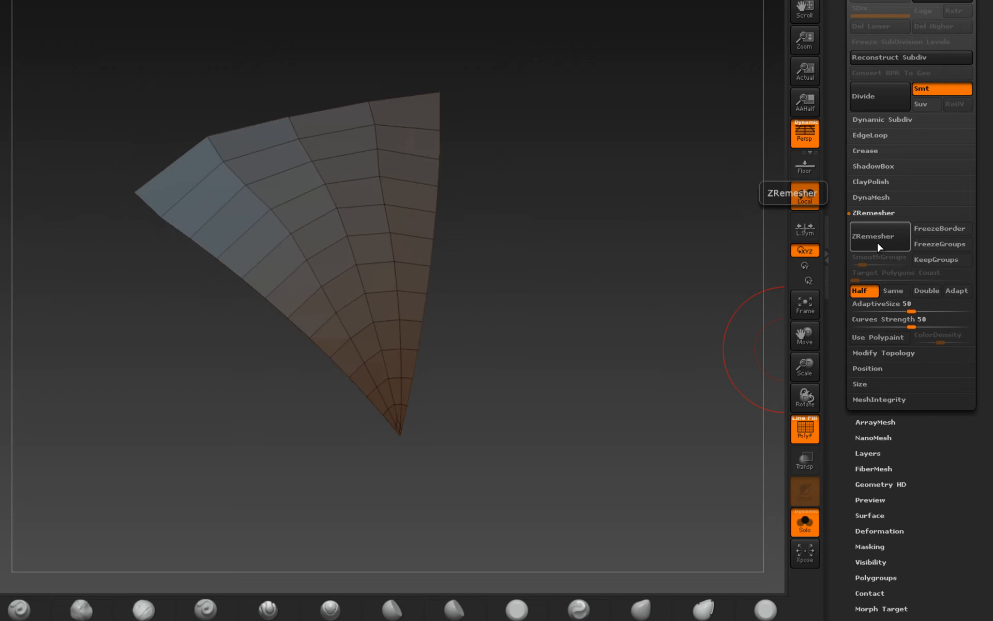
click(878, 243)
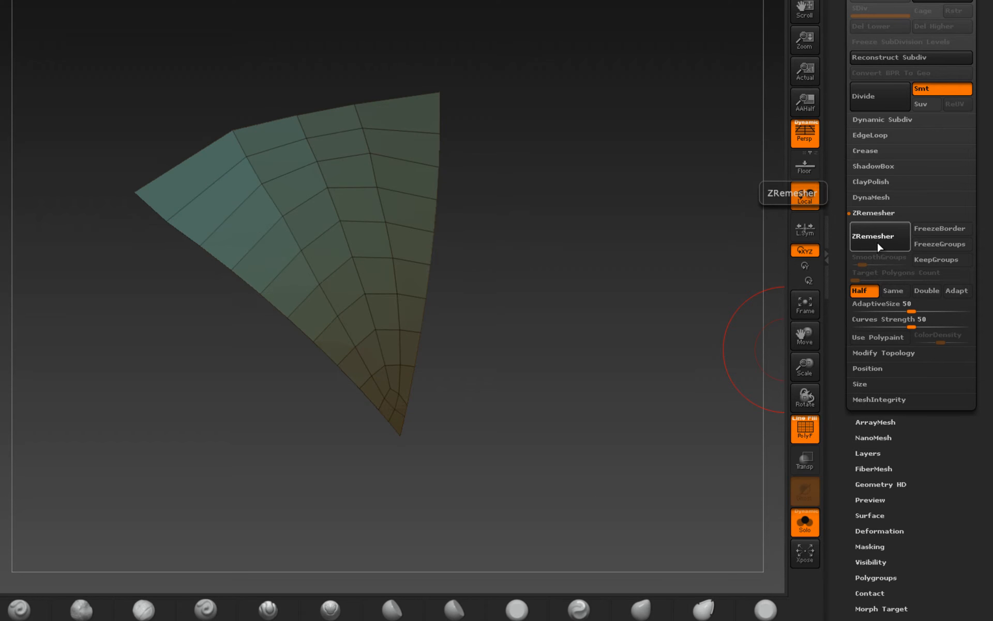
click(878, 243)
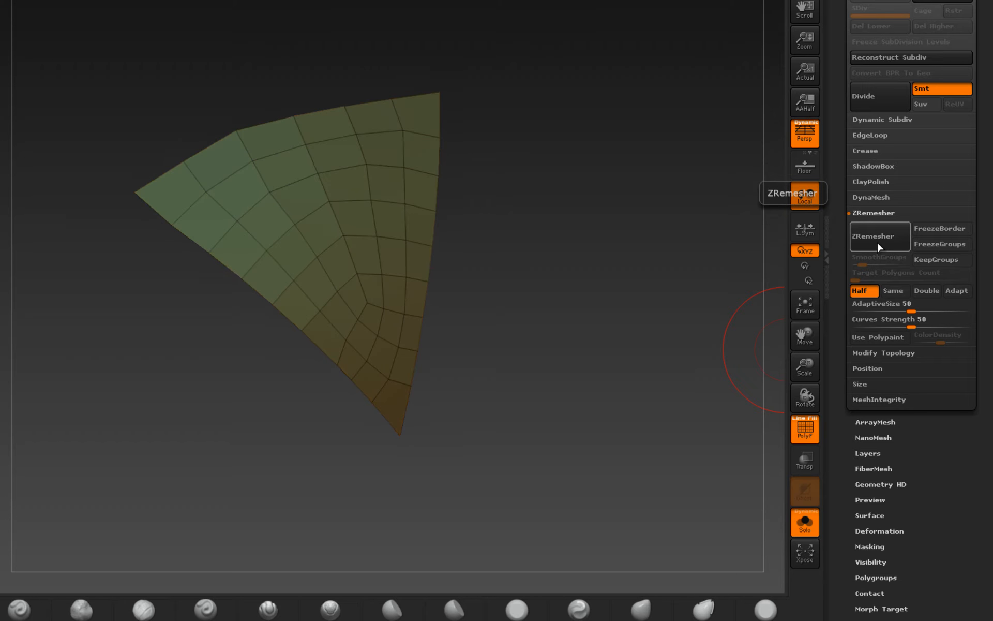
click(877, 244)
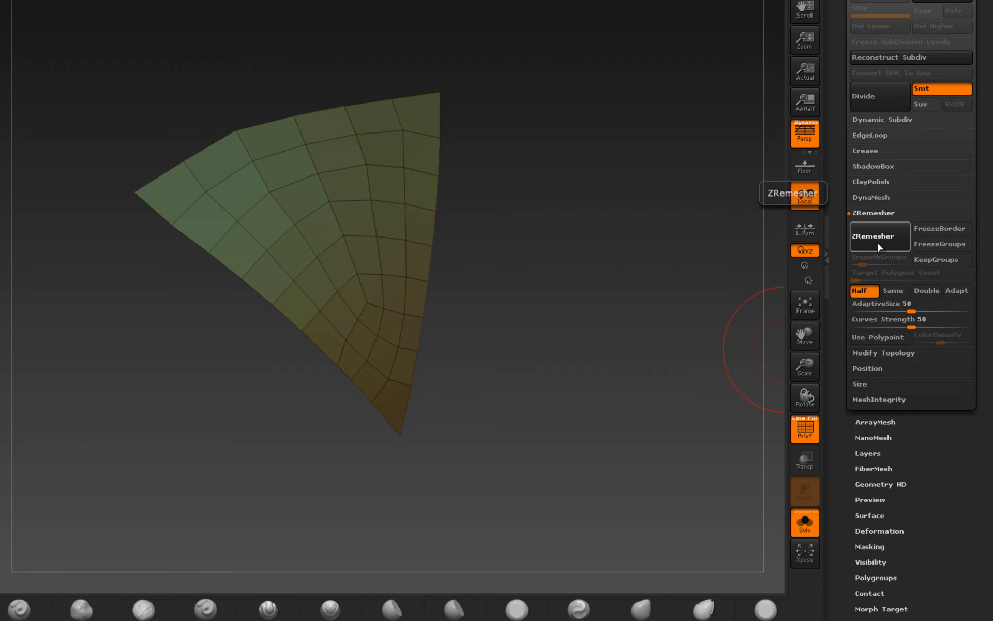
Leave Solo mode with only the original triangular panel visible and duplicate that panel
click(804, 530)
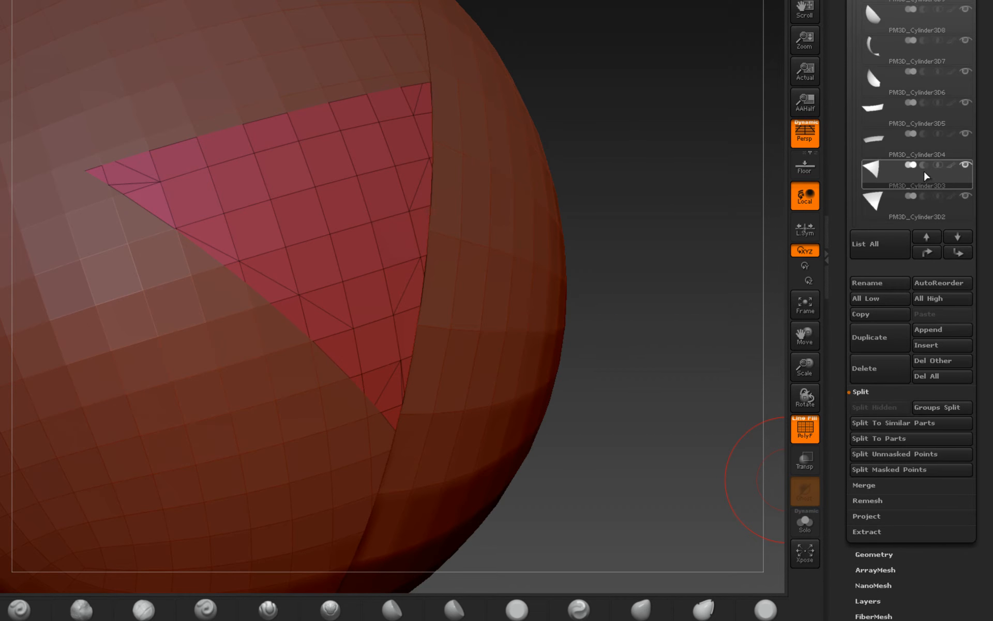
click(965, 165)
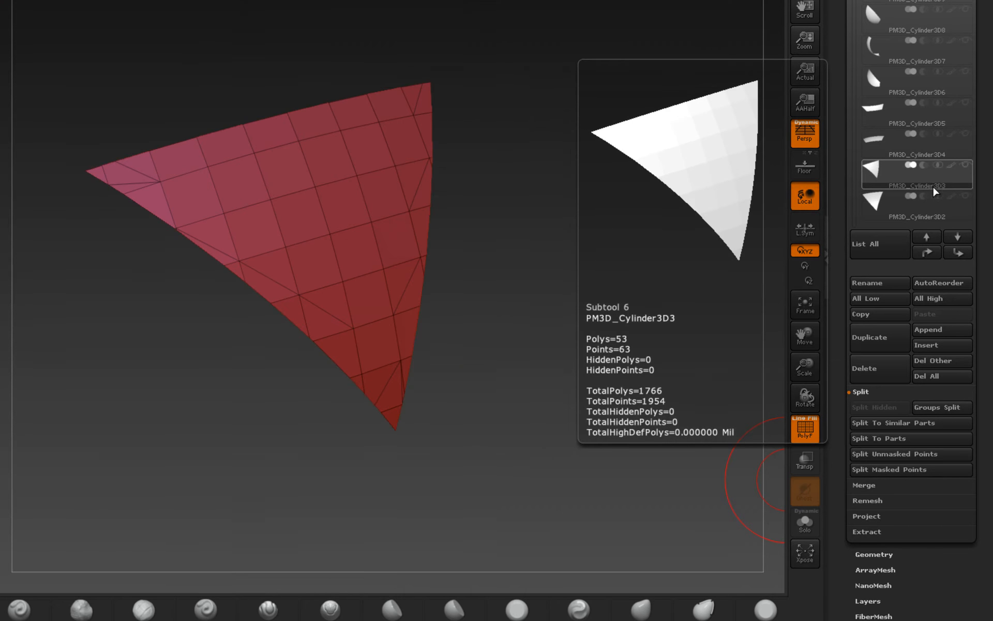
click(897, 338)
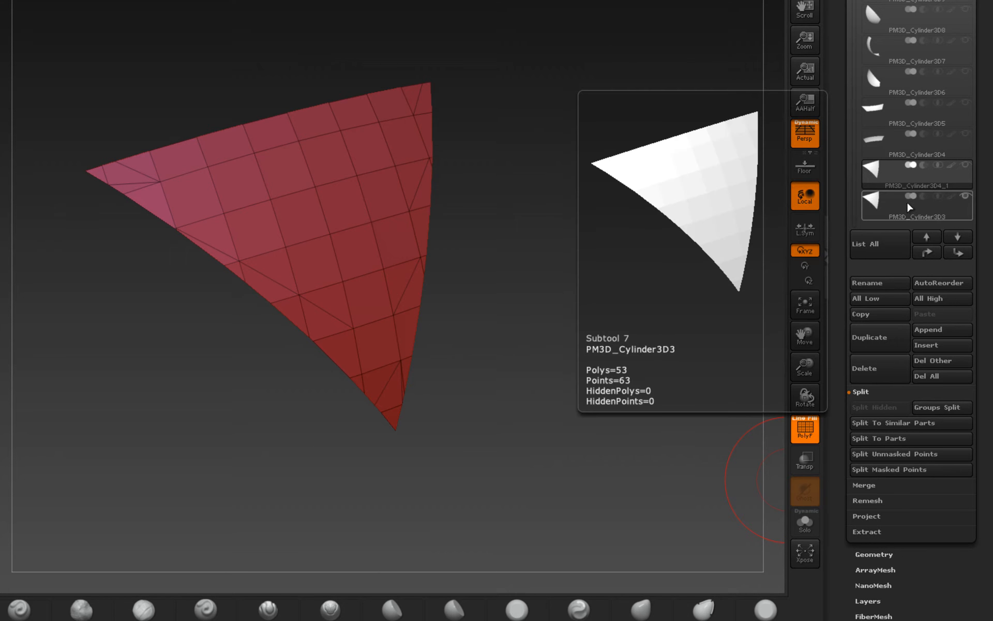
Select PM3D_Cylinder3D3 with its duplicate visible and move it slightly away from the copy using the transpose line
click(900, 214)
mouse_move(967, 169)
drag(598, 259, 607, 267)
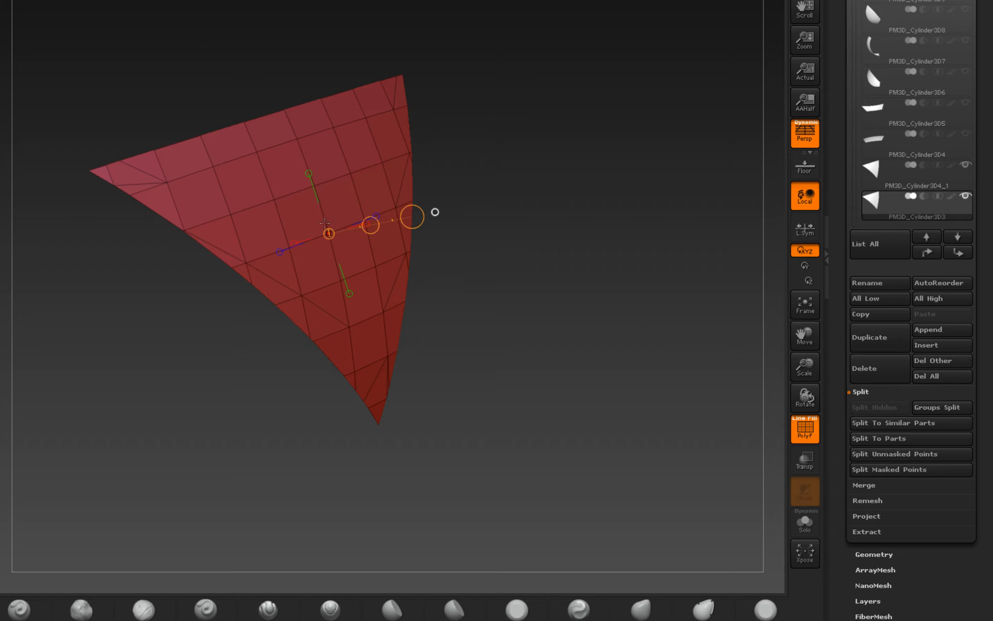
mouse_move(370, 225)
mouse_down()
mouse_move(405, 214)
mouse_move(387, 215)
mouse_up()
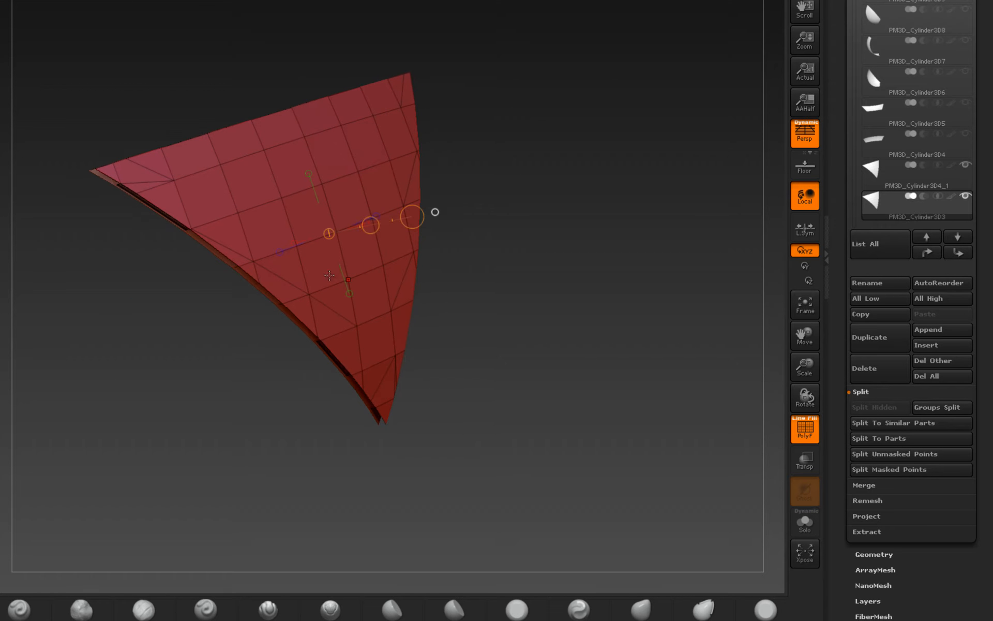
right_drag(329, 276, 324, 307)
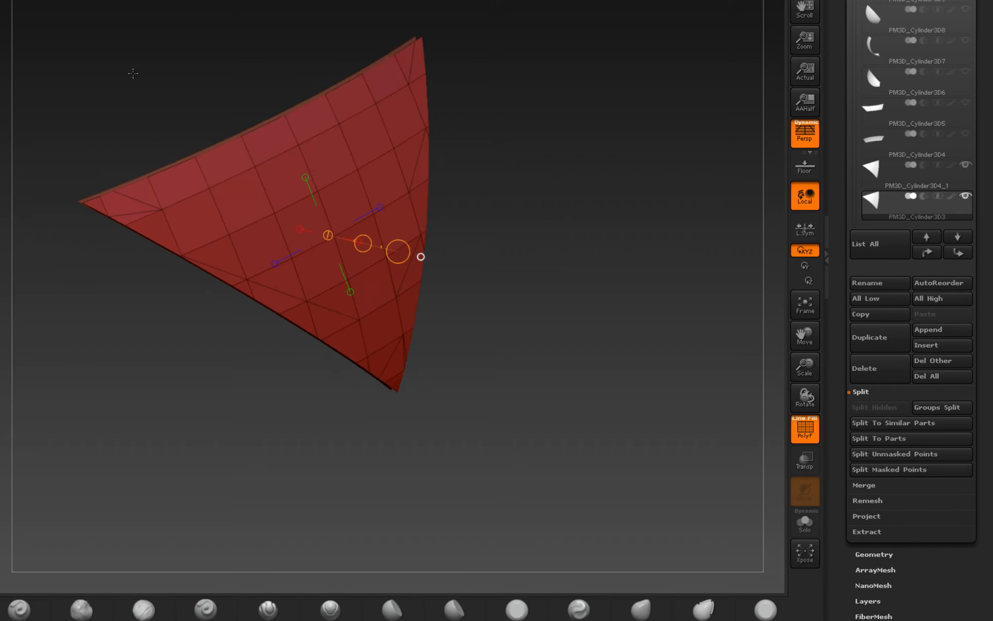
key(q)
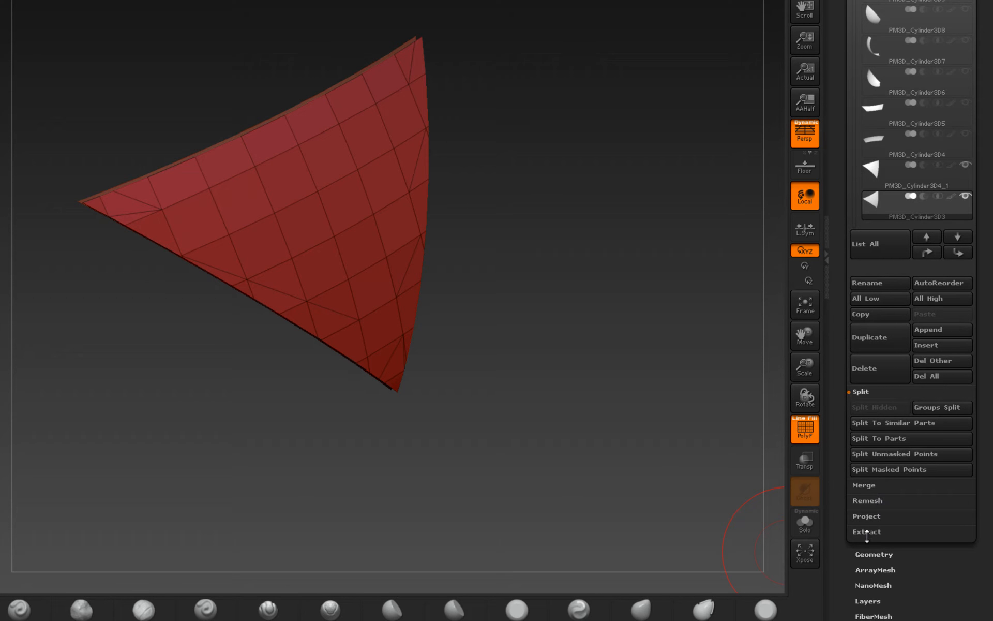
ZRemesh the PM3D_Cylinder3D3 panel with Half turned off and Target Polygons Count set to 3.47883
click(867, 553)
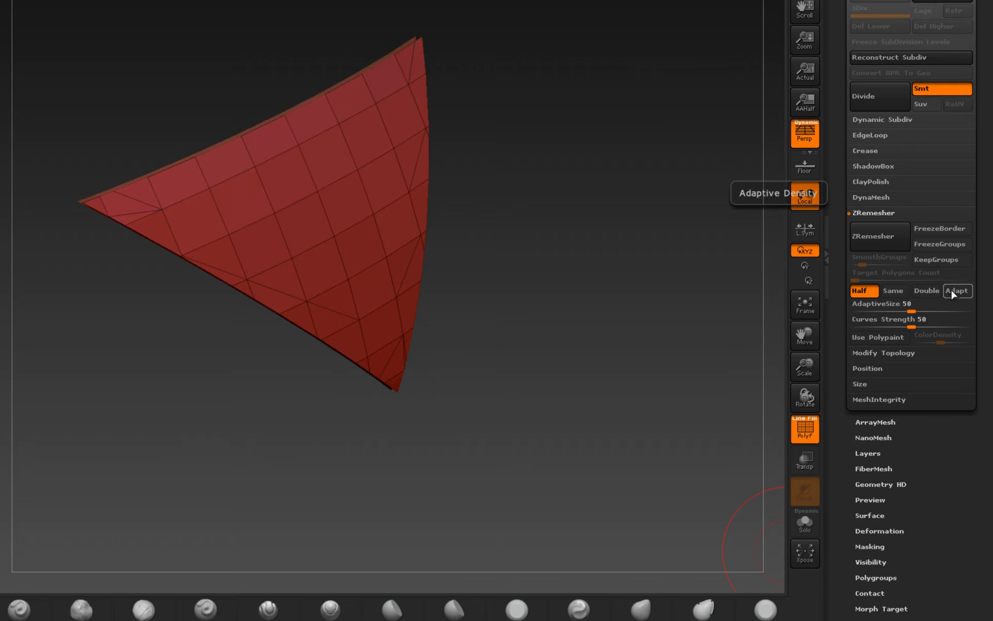
click(862, 291)
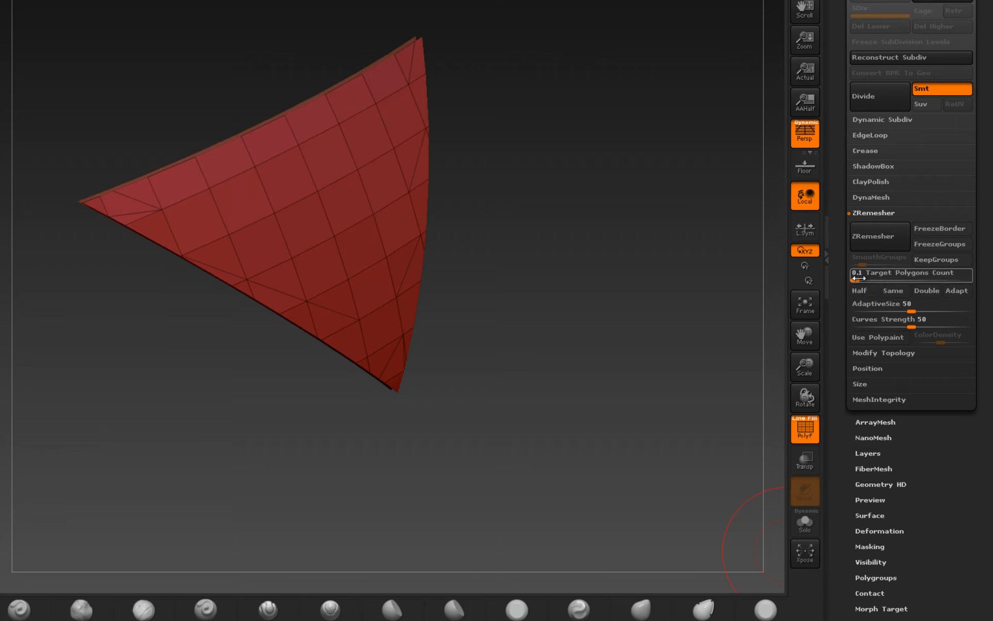
drag(859, 279, 876, 279)
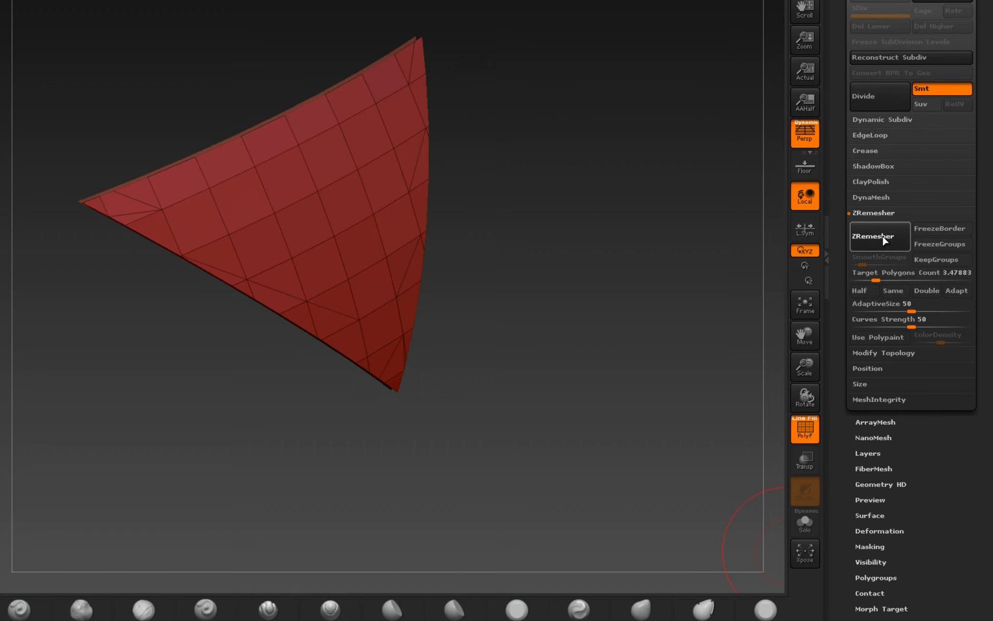
click(883, 238)
mouse_move(680, 312)
mouse_down()
mouse_move(570, 294)
mouse_move(563, 284)
mouse_move(779, 294)
mouse_up()
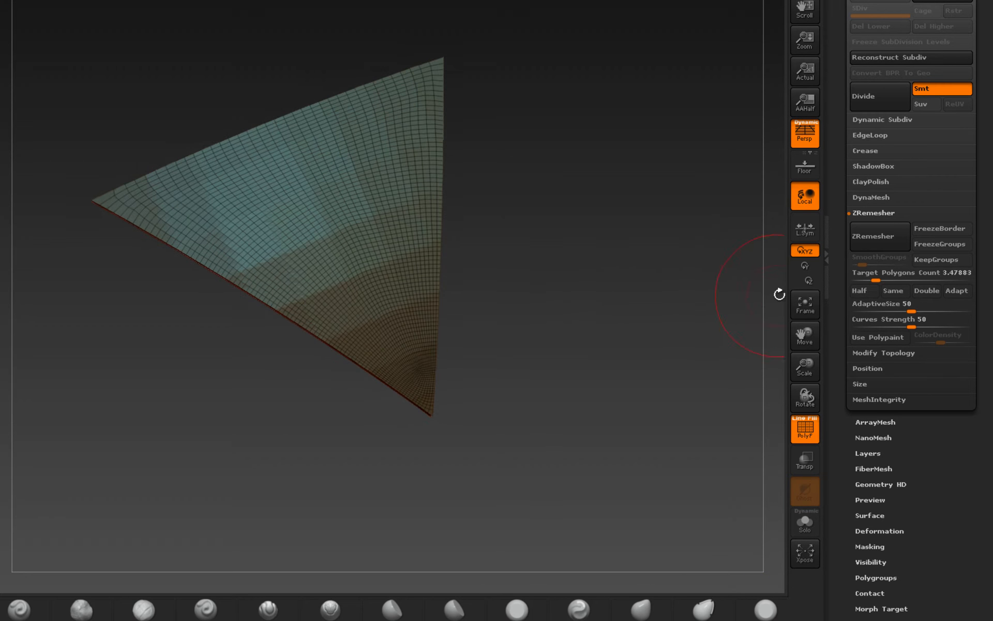
Turn the Half option back on and run ZRemesher twice to reduce the panel's dense mesh
click(860, 292)
click(874, 238)
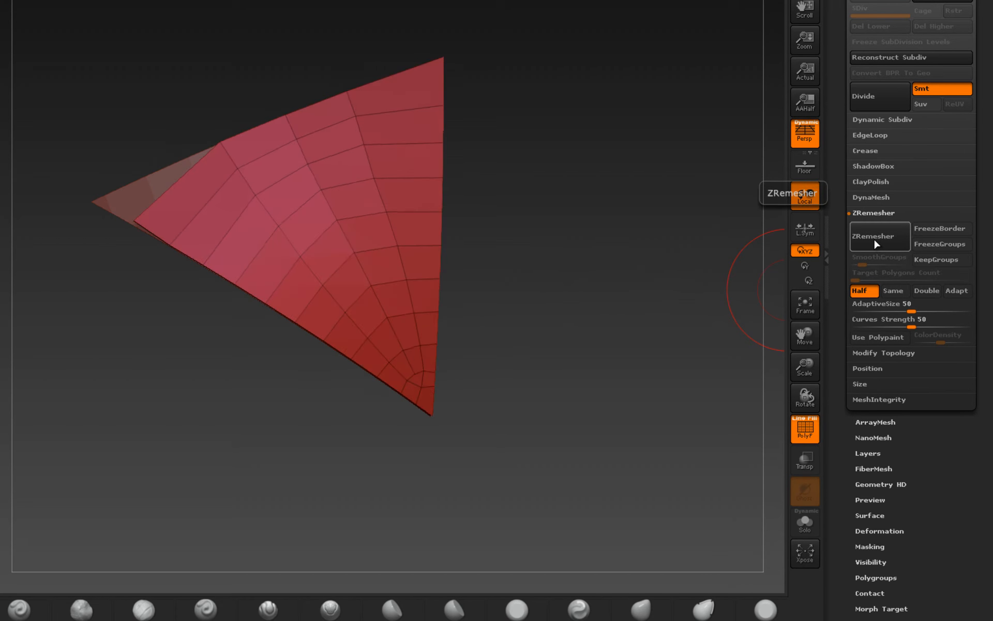
click(874, 238)
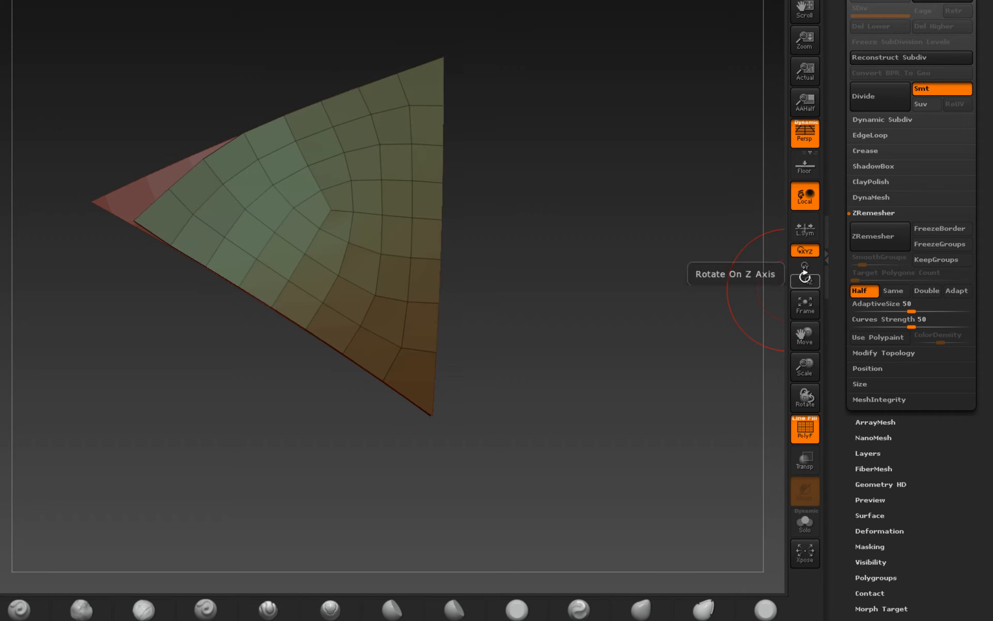
drag(552, 321, 539, 340)
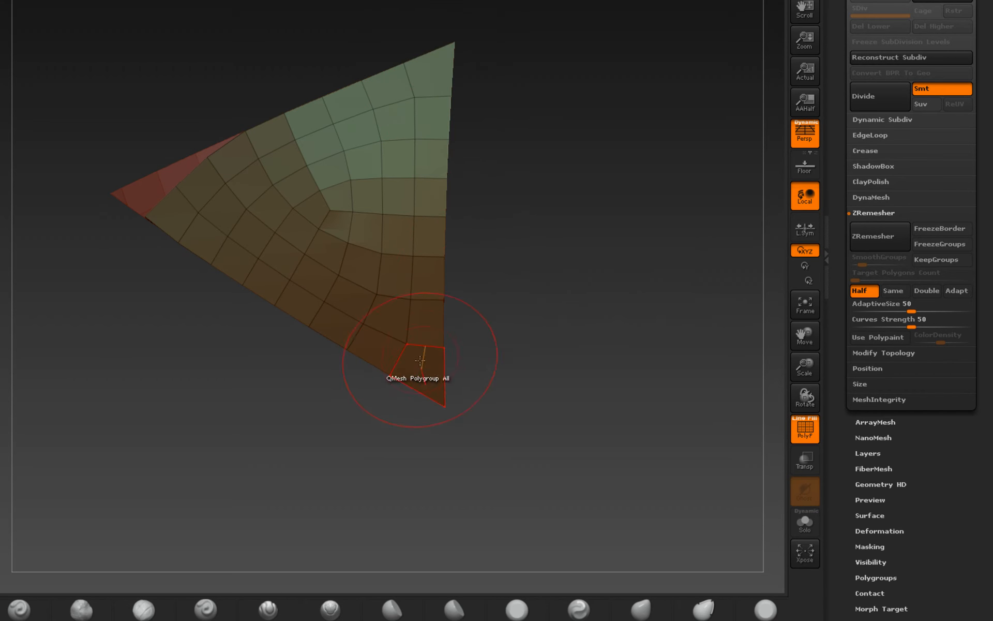
With the Move brush, pull the cut-off corner's vertices out to the duplicate panel's sharp tip and along its upper edge
mouse_move(162, 341)
mouse_down()
mouse_move(181, 337)
mouse_move(128, 331)
mouse_move(106, 368)
mouse_move(389, 474)
mouse_up()
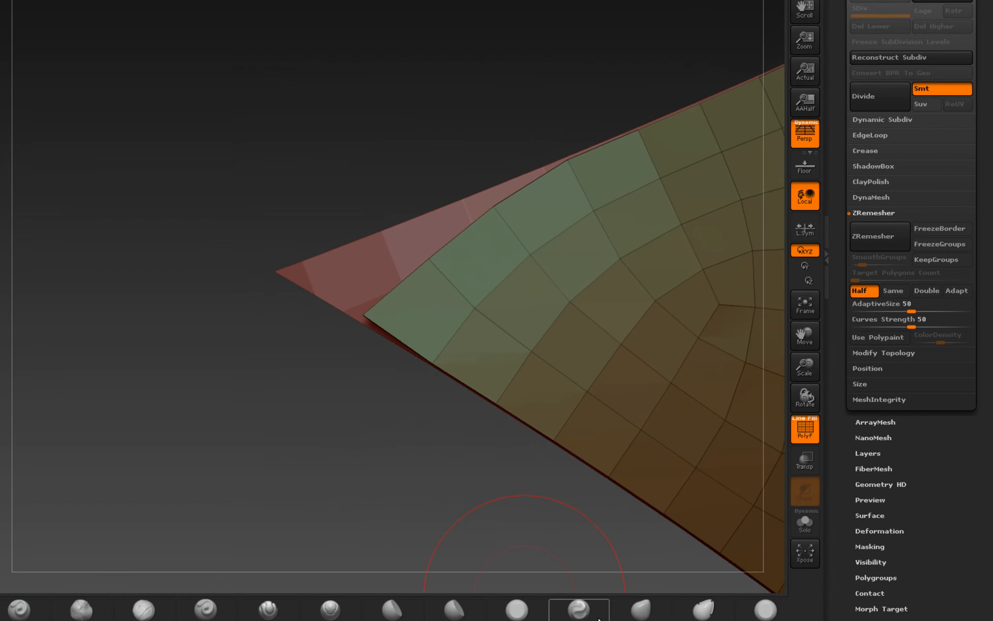
click(641, 609)
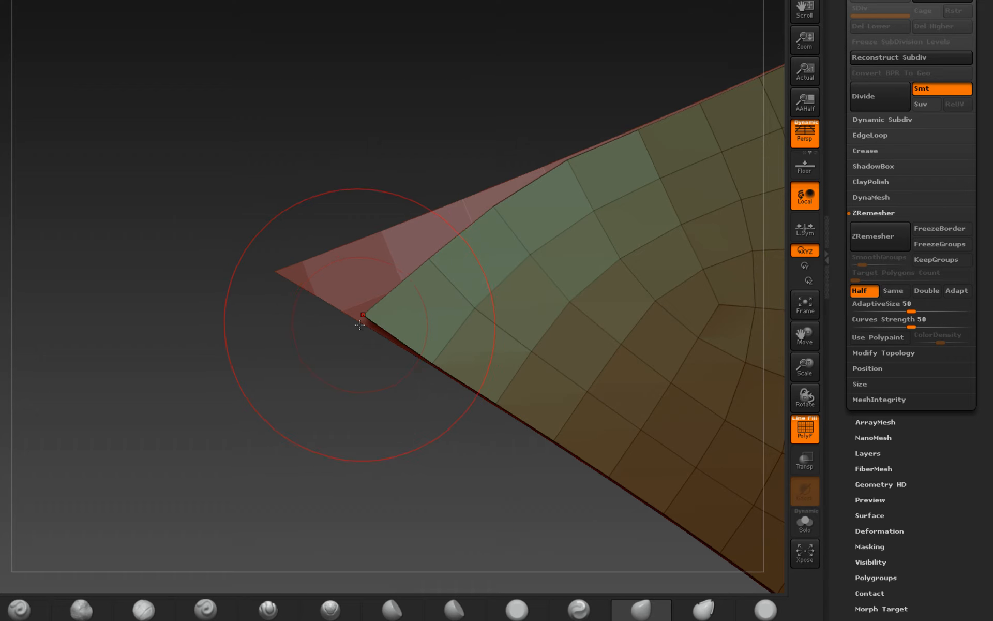
drag(369, 314, 278, 270)
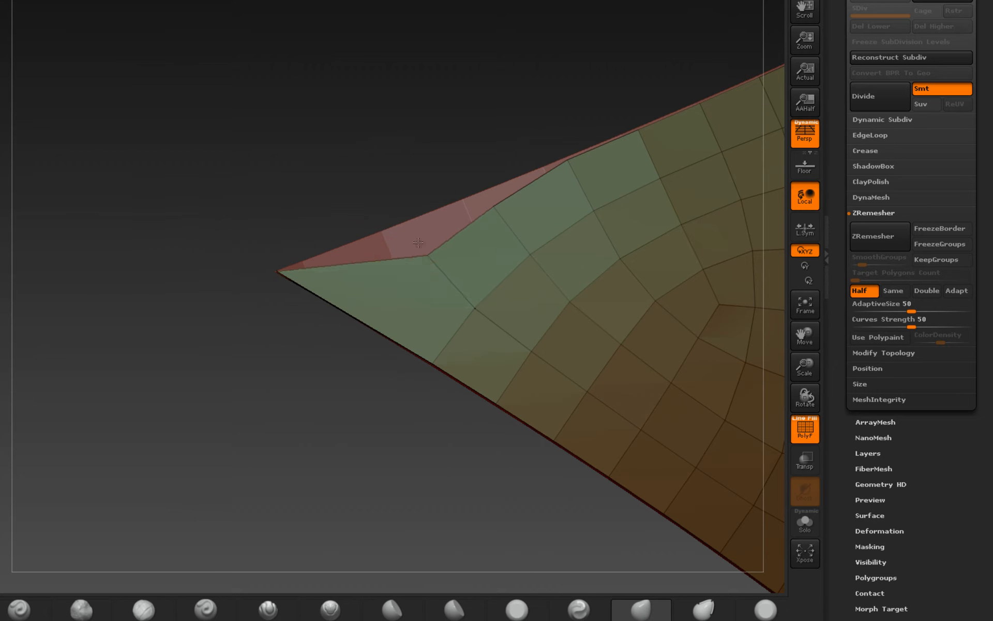
drag(418, 242, 394, 182)
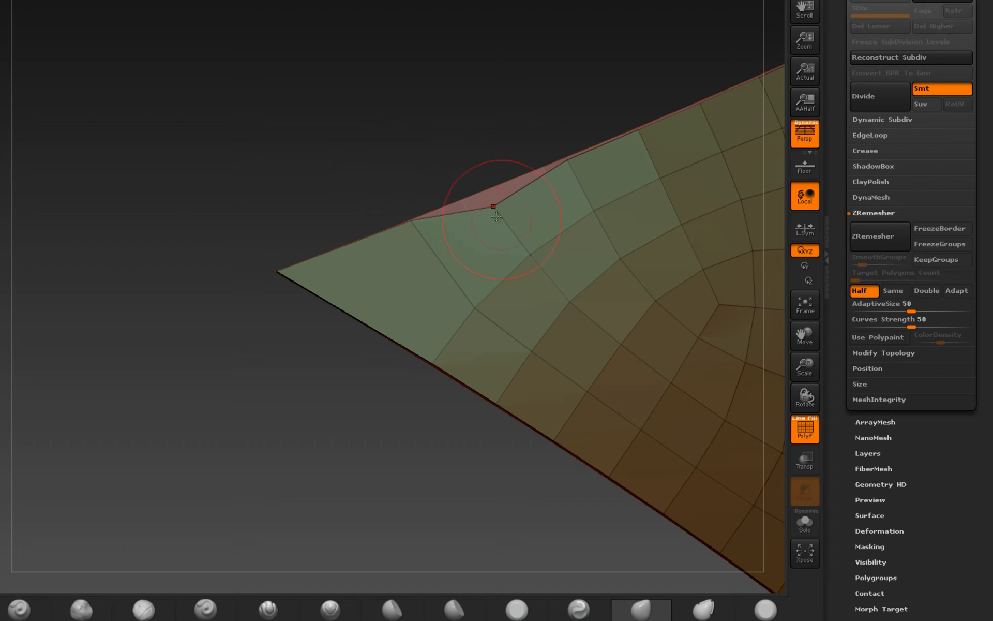
drag(492, 206, 486, 175)
drag(461, 447, 436, 391)
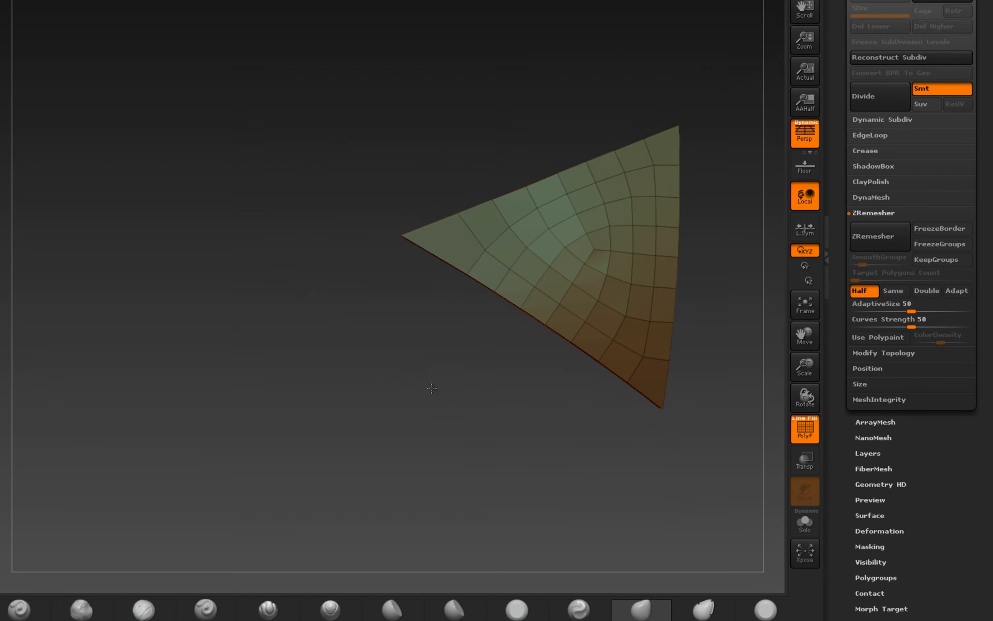
drag(492, 377, 354, 428)
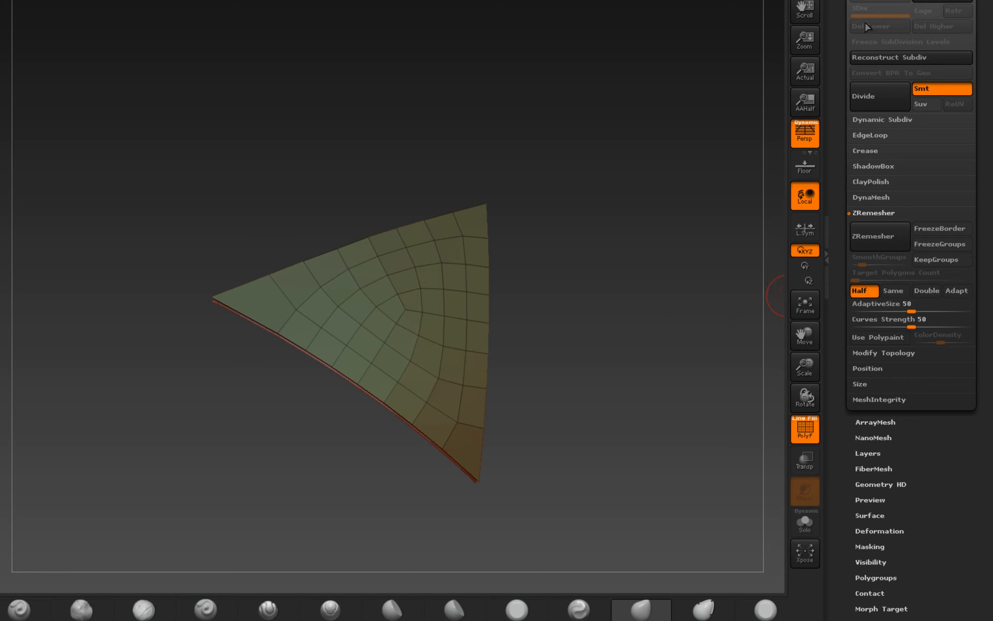
Project the remeshed panel onto the duplicate using ProjectAll with Outer enabled and ProjectionShell at -0.02638
scroll(855, 62, up, 3)
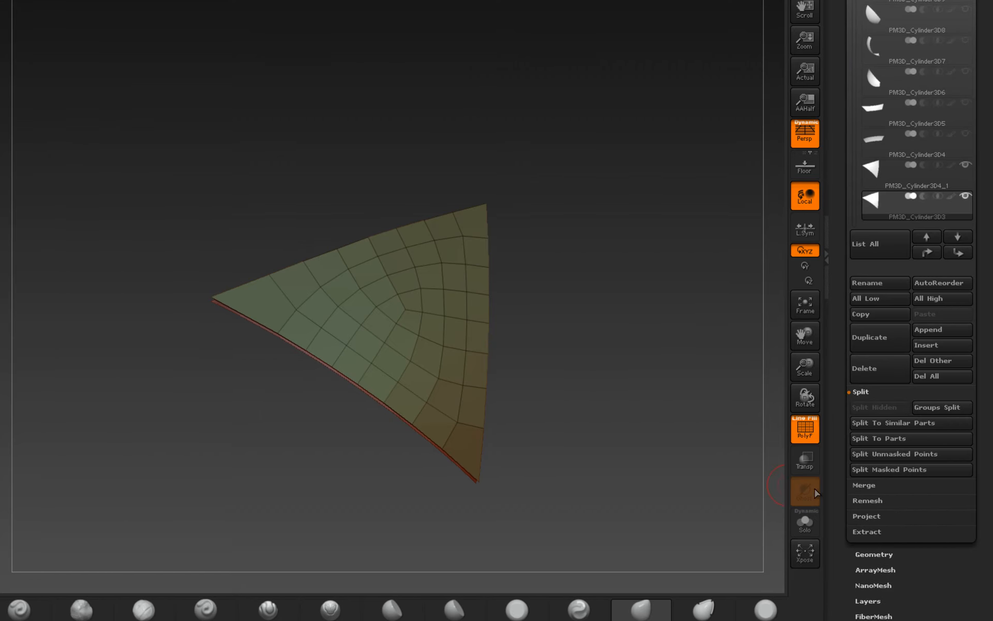
click(865, 515)
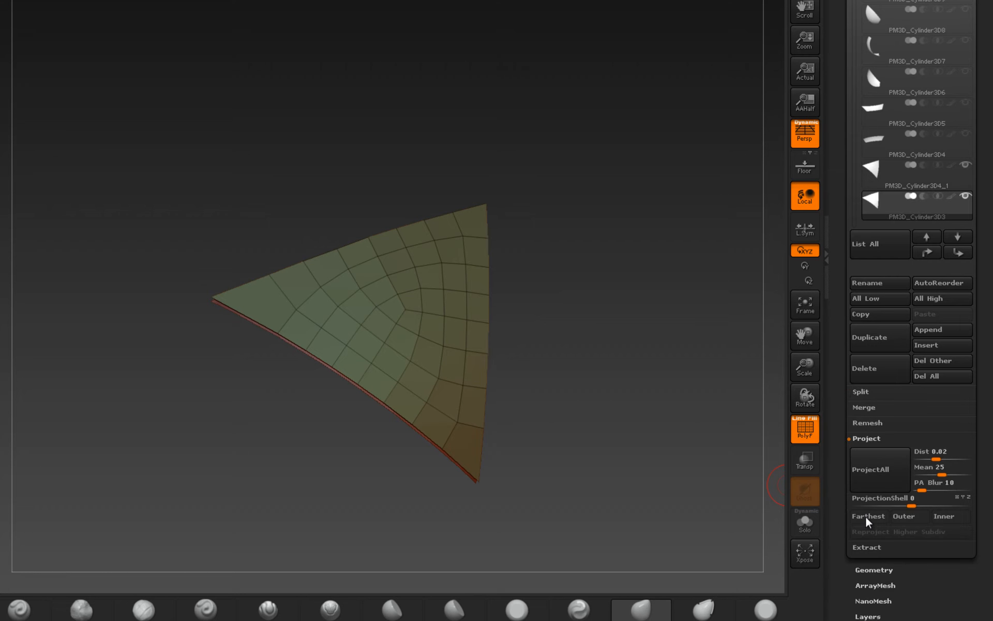
drag(905, 499, 884, 498)
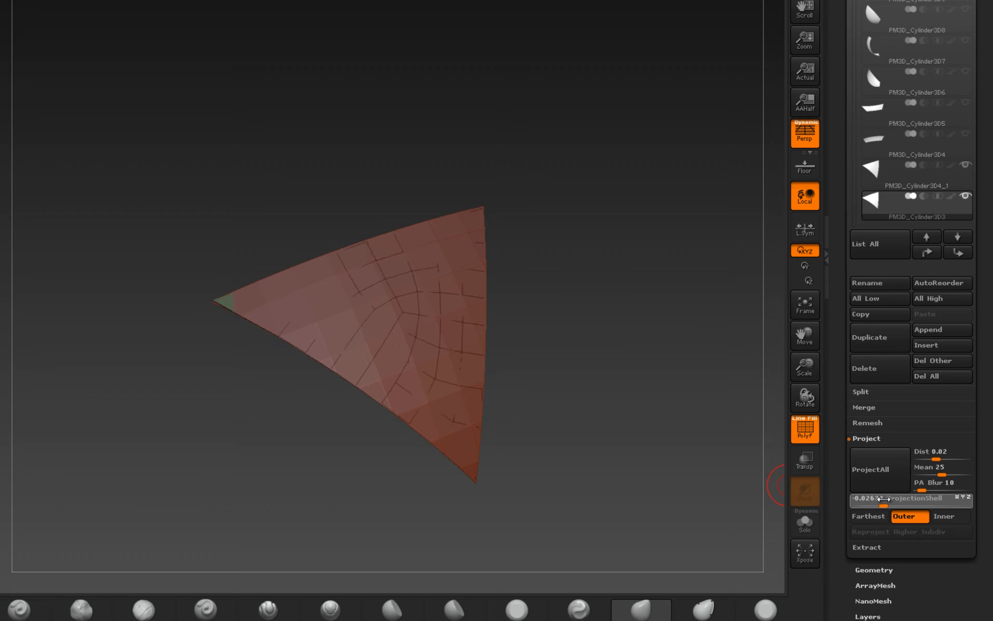
click(875, 464)
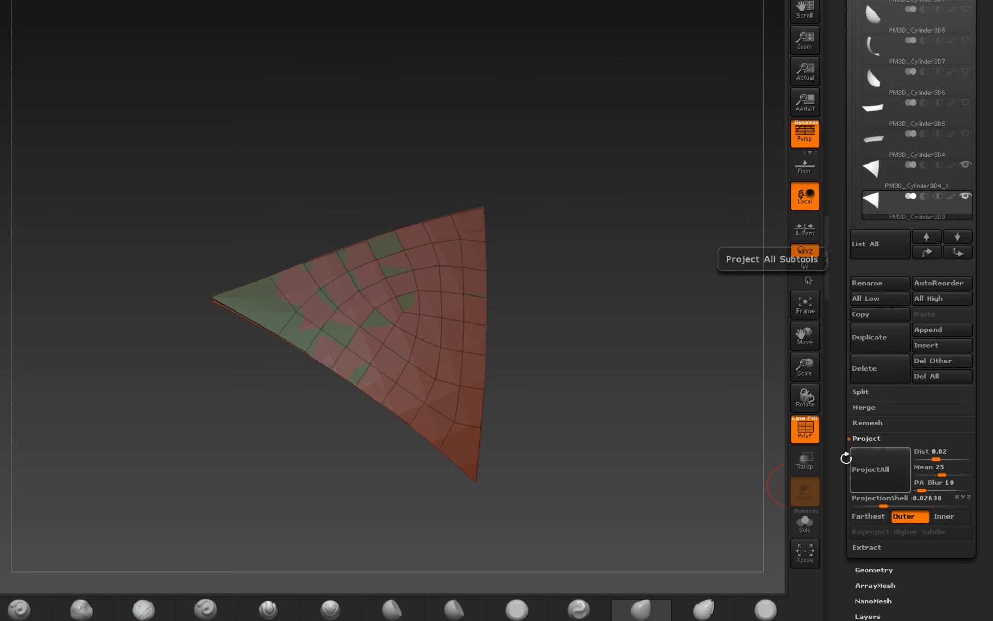
drag(582, 424, 593, 447)
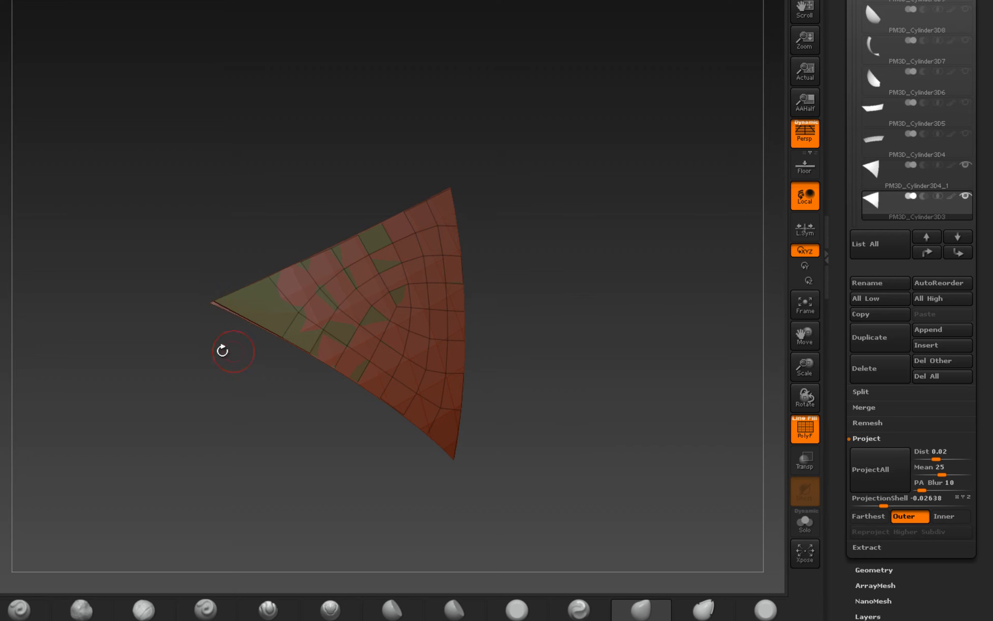
mouse_move(211, 351)
mouse_down()
mouse_move(201, 412)
mouse_move(168, 327)
mouse_move(147, 344)
mouse_up()
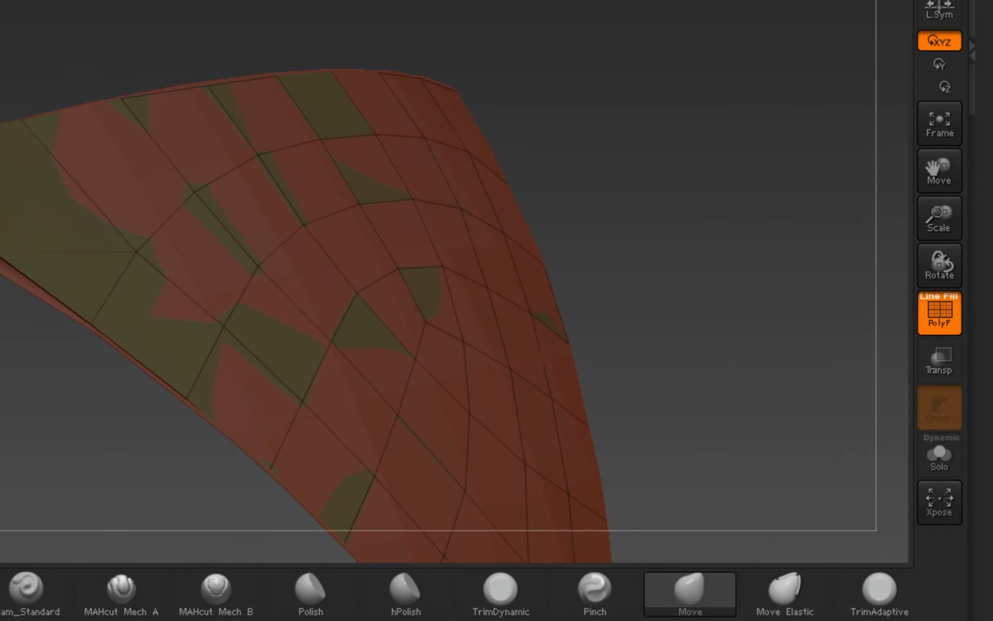
Choose the ZProject brush and paint over the panel's sharp corner and interior to snap its surface onto the duplicate
key(b)
key(z)
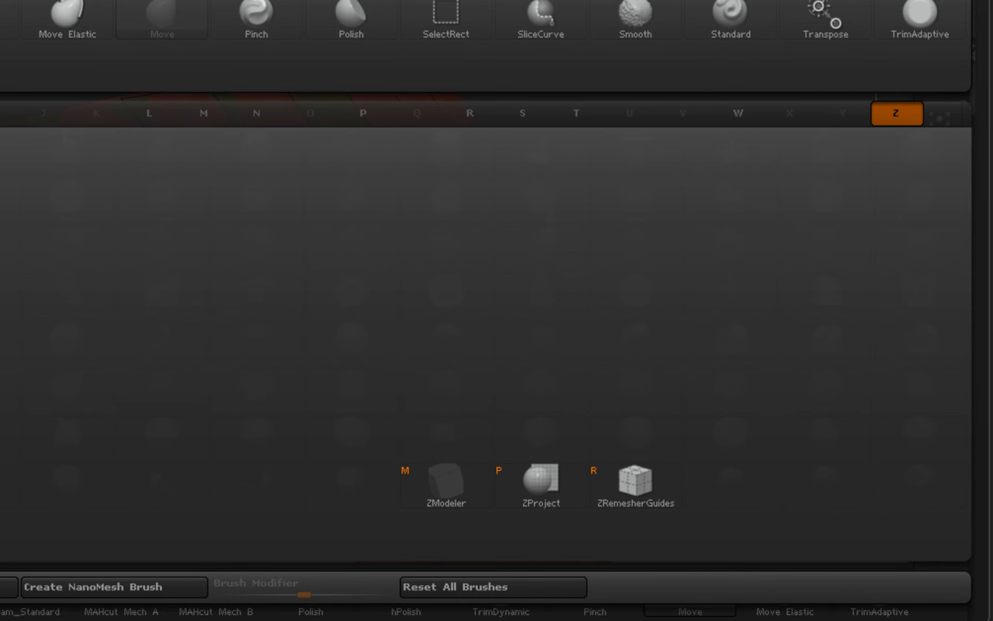
click(544, 496)
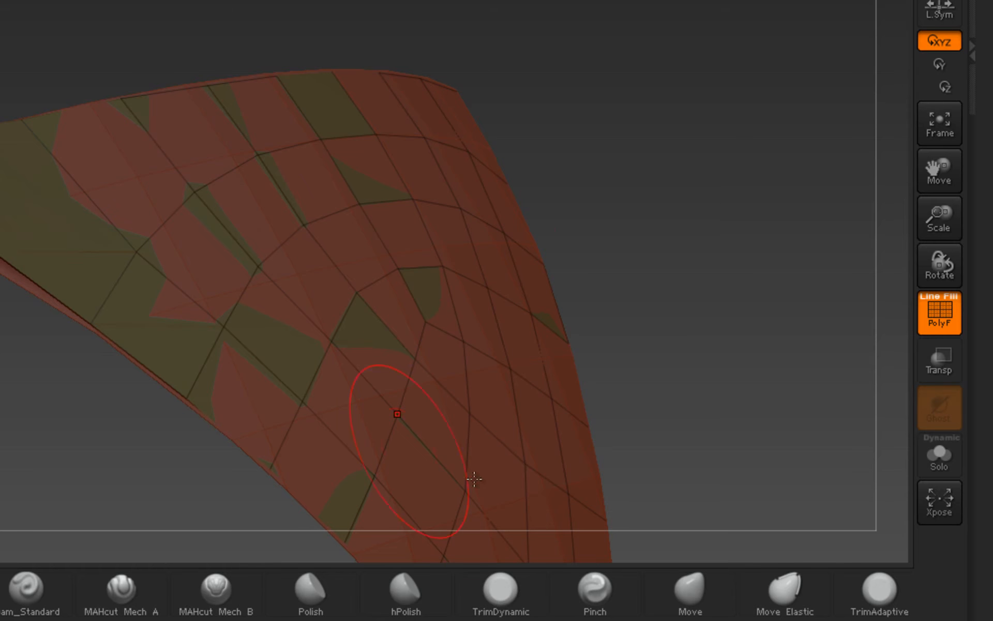
mouse_move(725, 259)
mouse_down()
mouse_move(642, 254)
mouse_move(517, 223)
mouse_move(509, 238)
mouse_up()
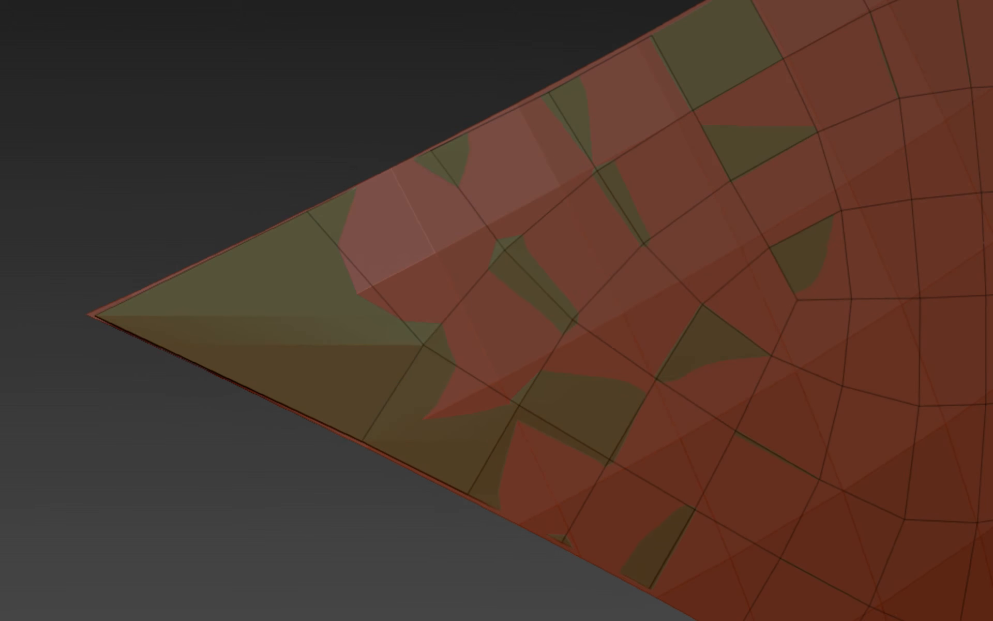
drag(106, 309, 90, 311)
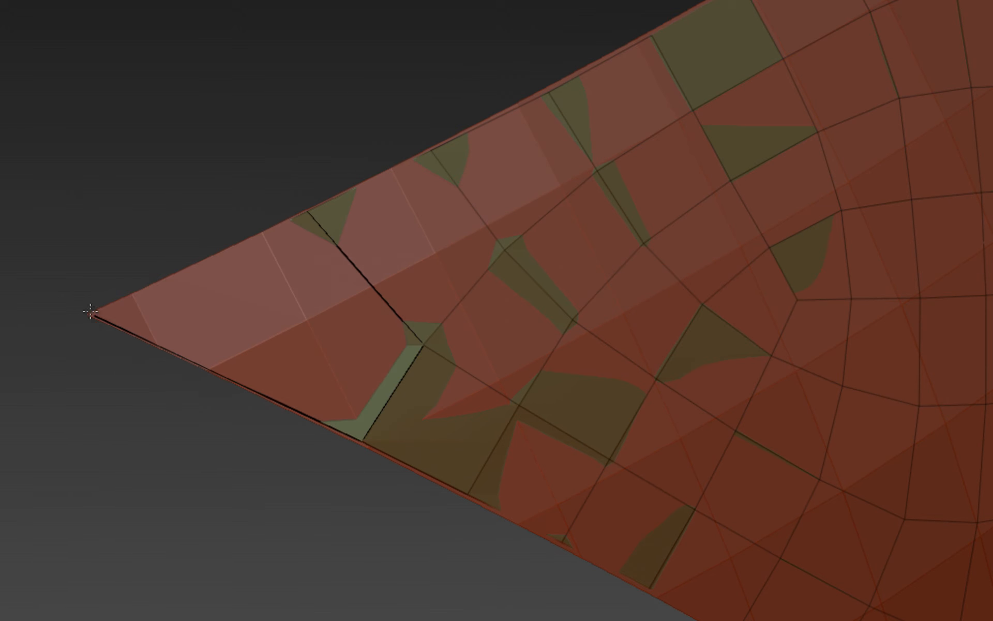
click(374, 431)
drag(480, 484, 421, 373)
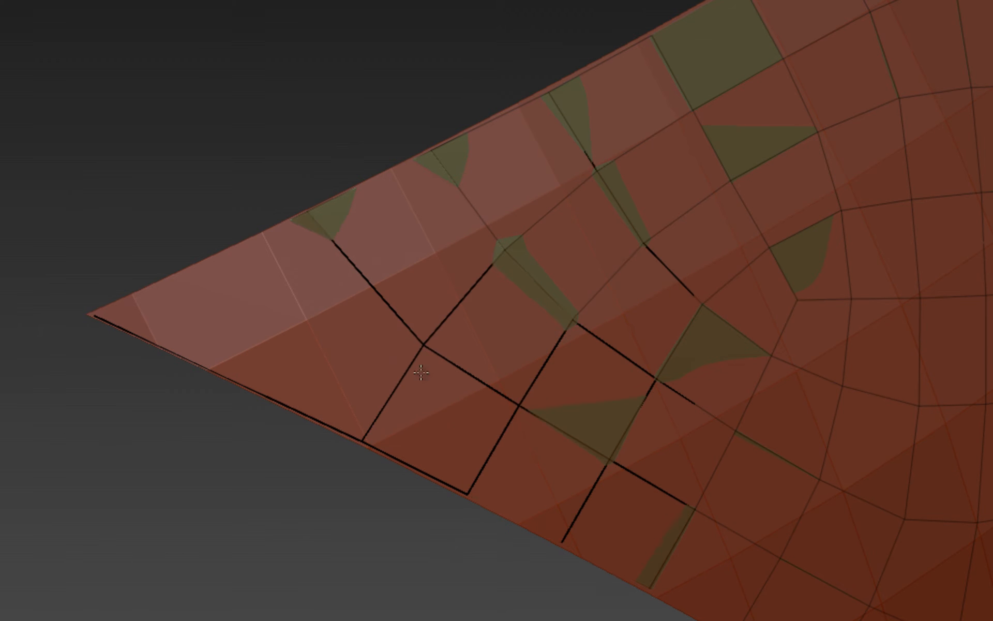
mouse_move(336, 240)
mouse_down()
mouse_move(645, 51)
mouse_move(823, 114)
mouse_move(772, 572)
mouse_move(785, 434)
mouse_up()
alt+middle_drag(206, 579, 945, 335)
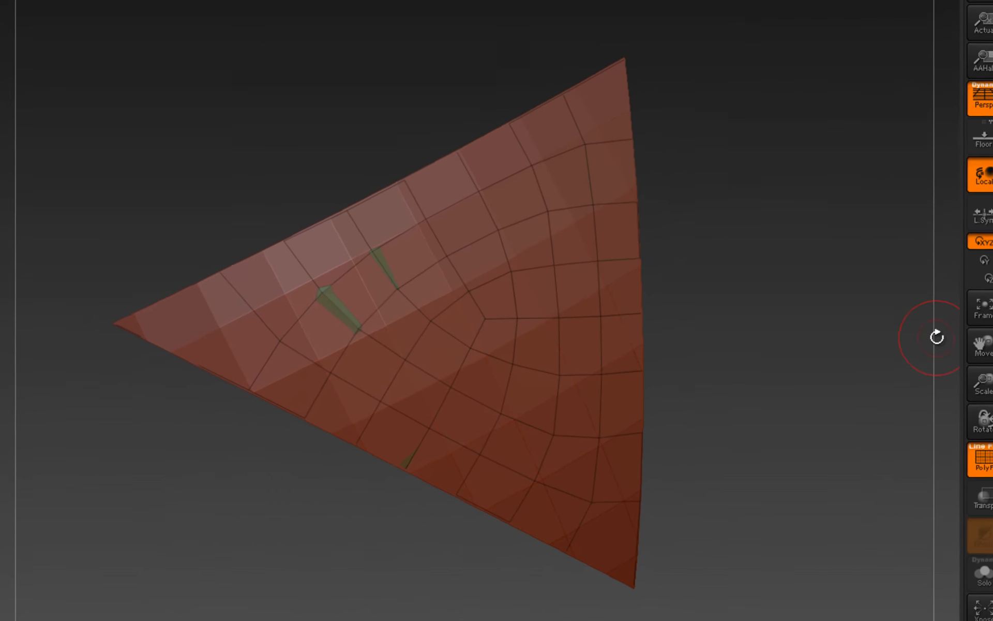
Isolate the active panel in Solo mode and compare the topology of PM3D_Cylinder3D3 and PM3D_Cylinder3D4_1
click(805, 569)
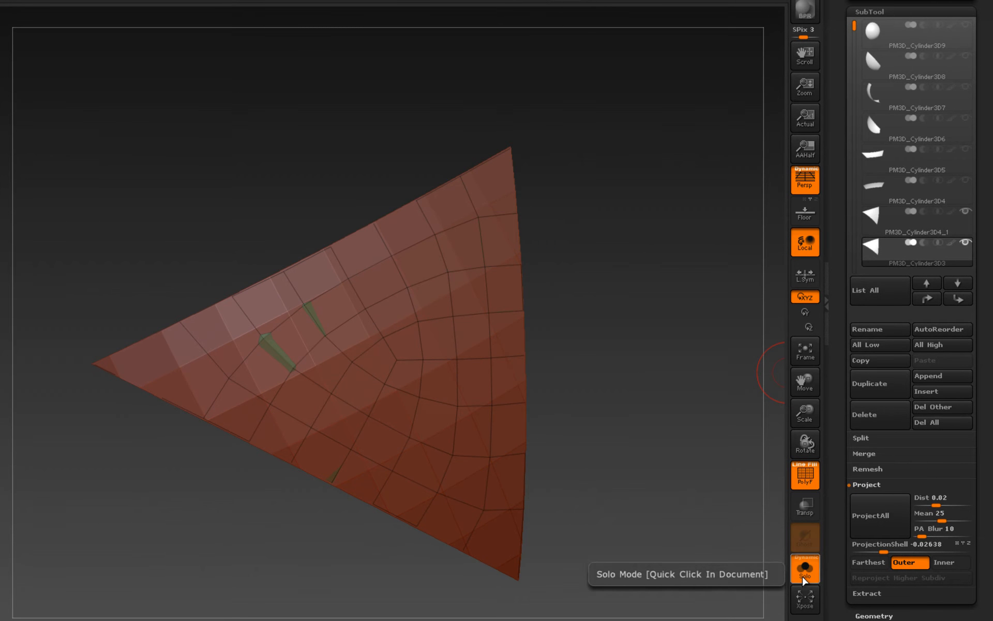
drag(669, 439, 661, 416)
click(905, 230)
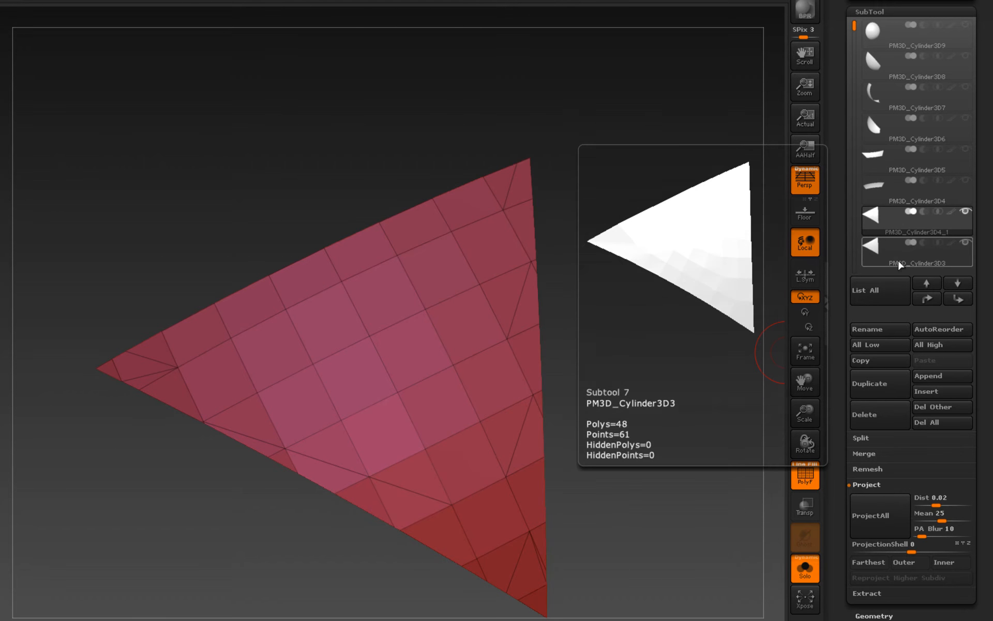
click(897, 263)
click(897, 232)
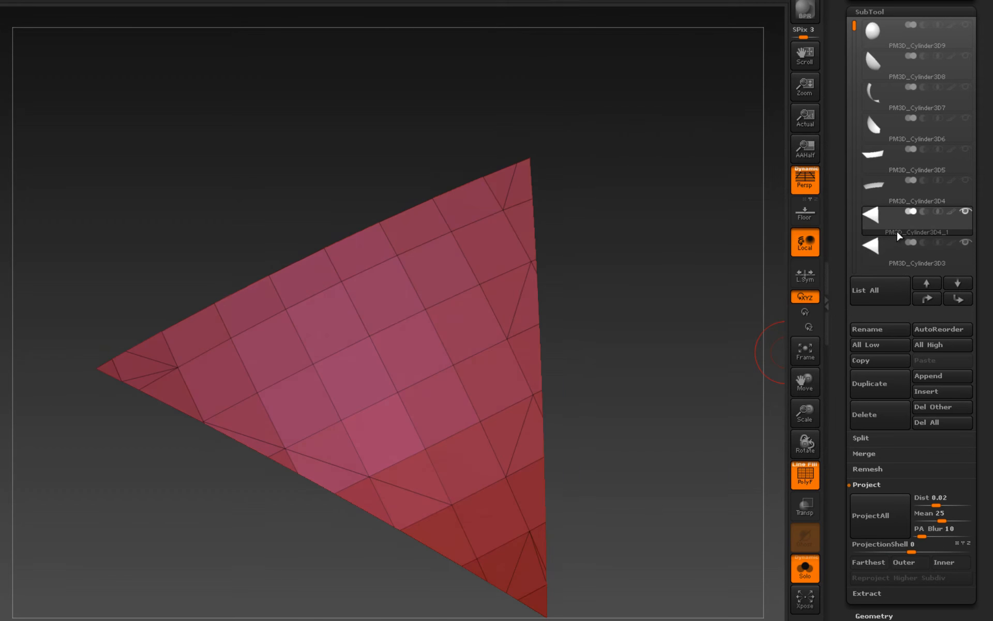
click(895, 260)
Delete the duplicate panel subtool PM3D_Cylinder3D4_1 and accept the confirmation
click(896, 233)
click(882, 413)
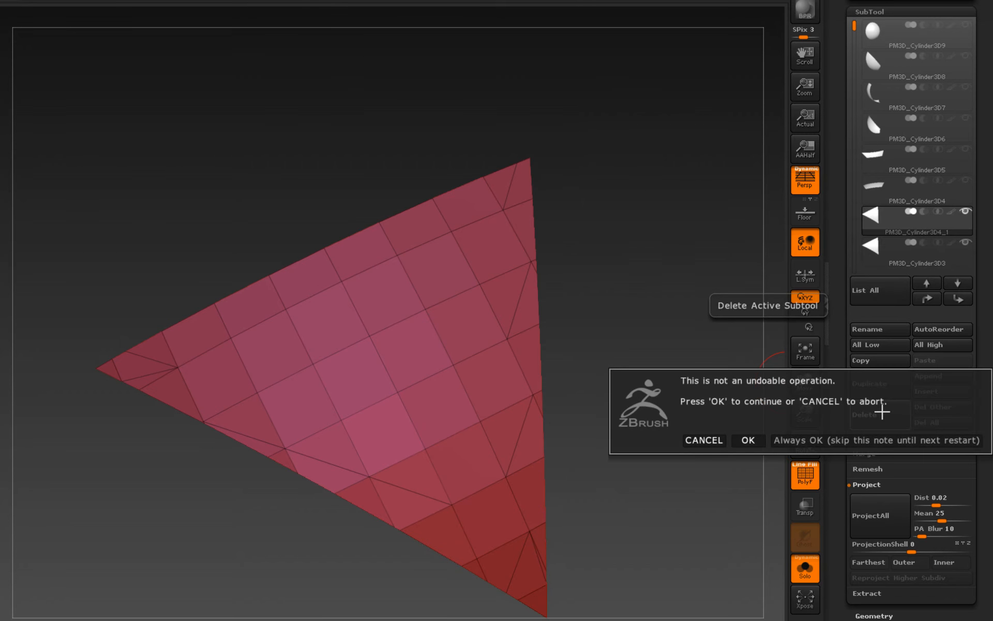
click(748, 441)
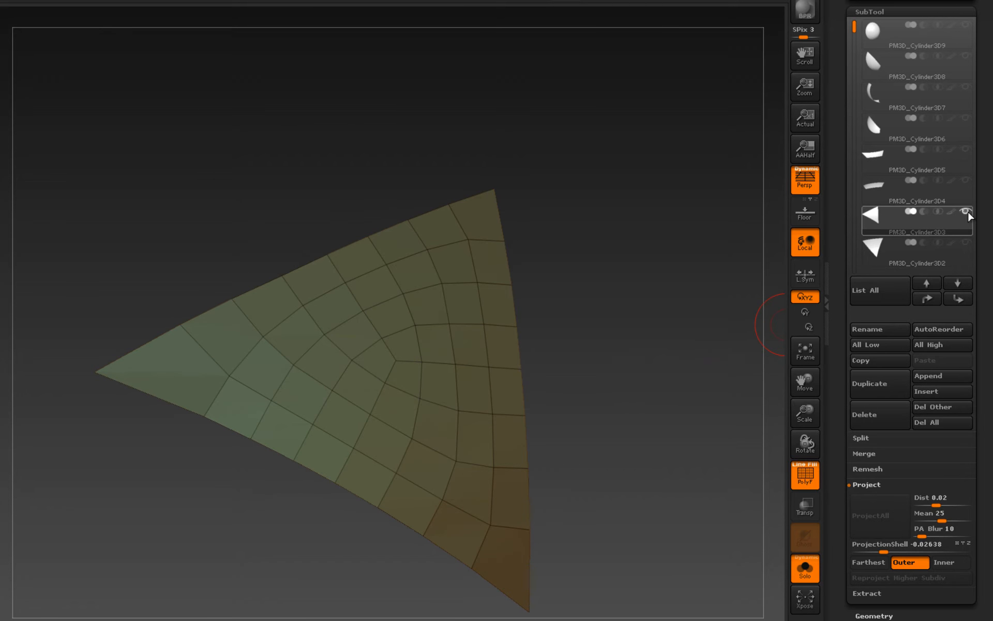
Leave Solo mode and make all the sphere's panel subtools visible again around the remeshed triangle
click(804, 570)
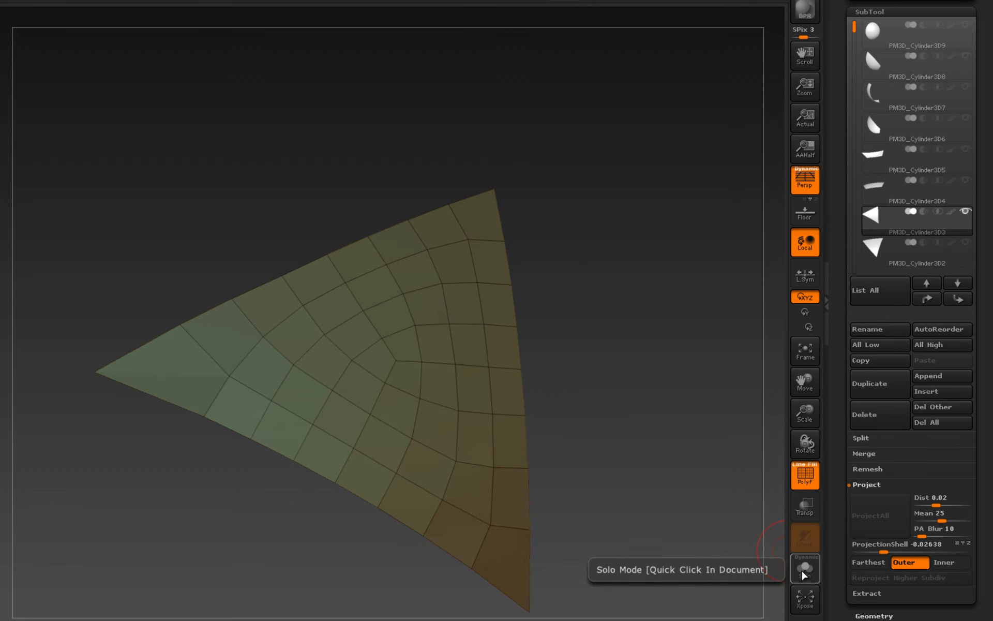
mouse_move(962, 212)
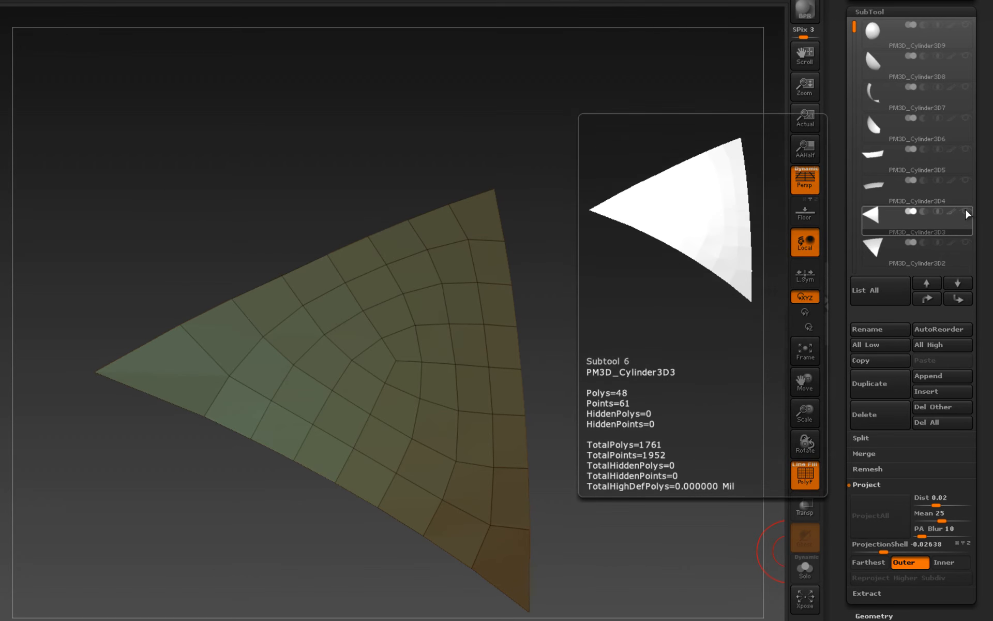
click(965, 211)
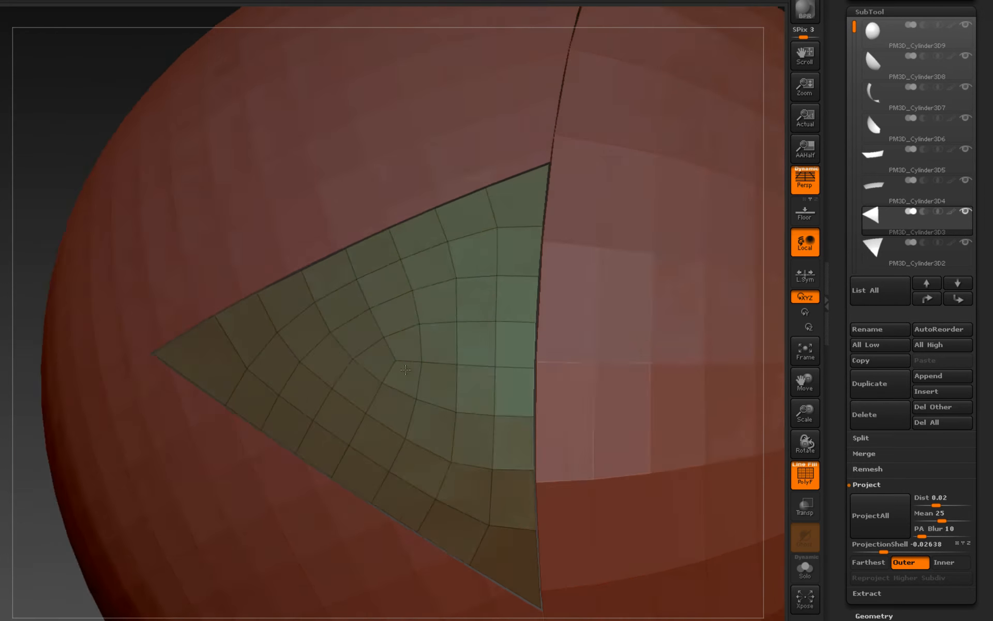
right_drag(405, 370, 404, 393)
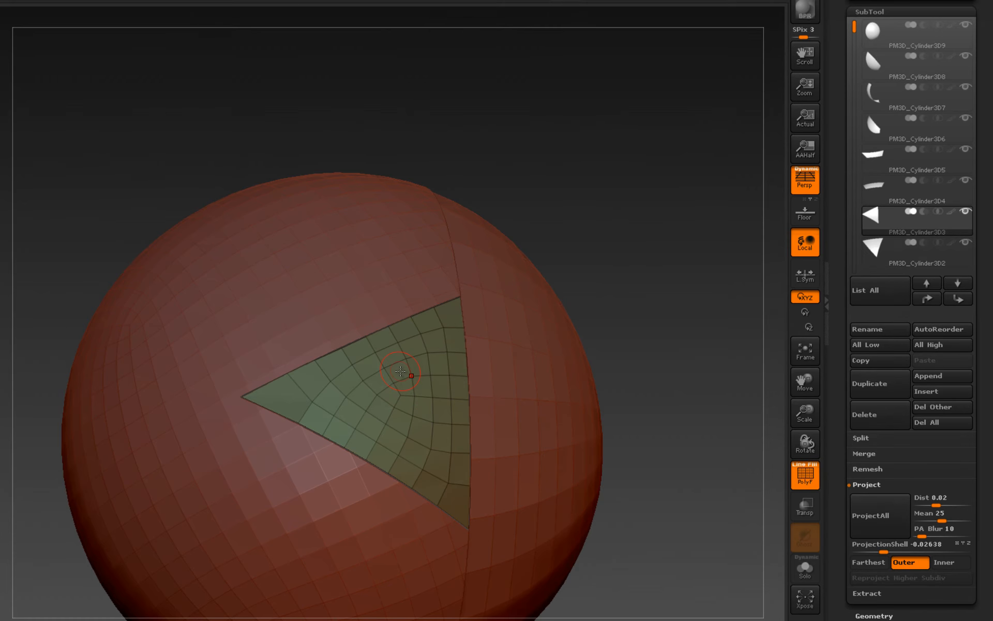
Thicken the remeshed triangular panel outward from the sphere using the ZModeler brush's QMesh action on Polygroup All
key(b)
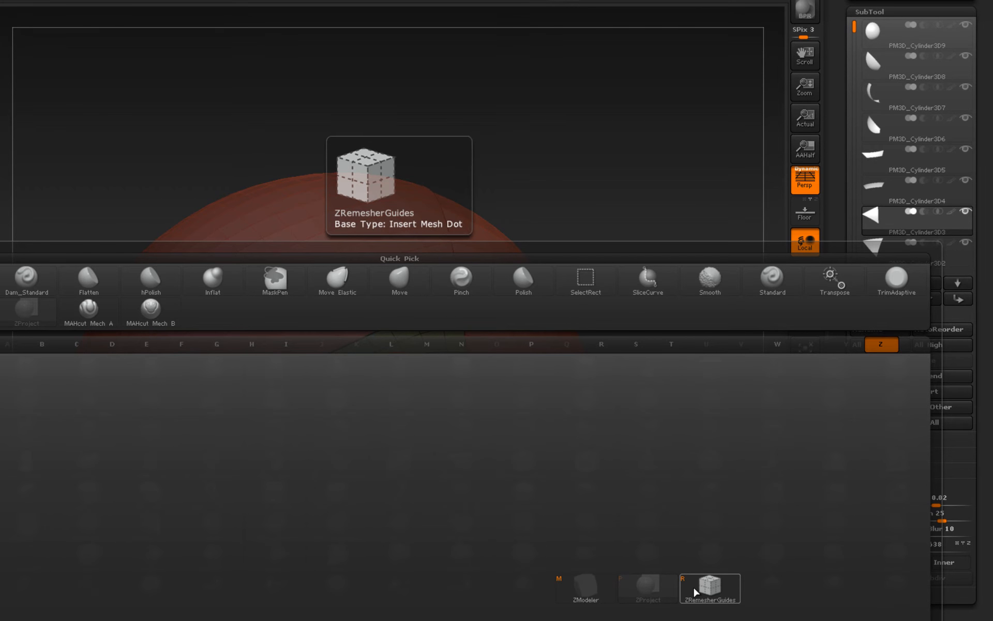
click(590, 588)
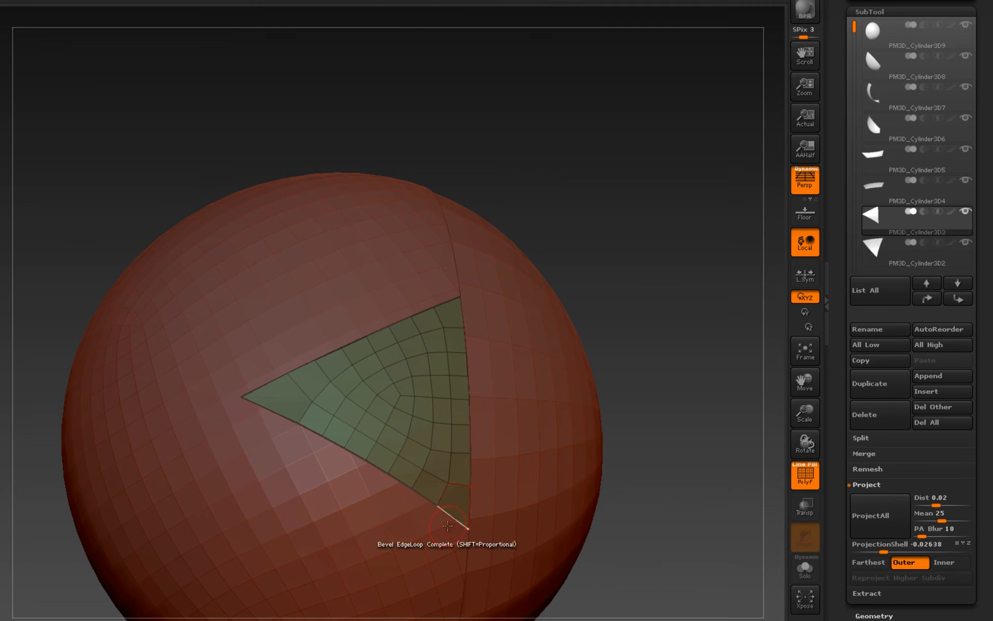
drag(378, 406, 457, 325)
right_drag(381, 392, 432, 358)
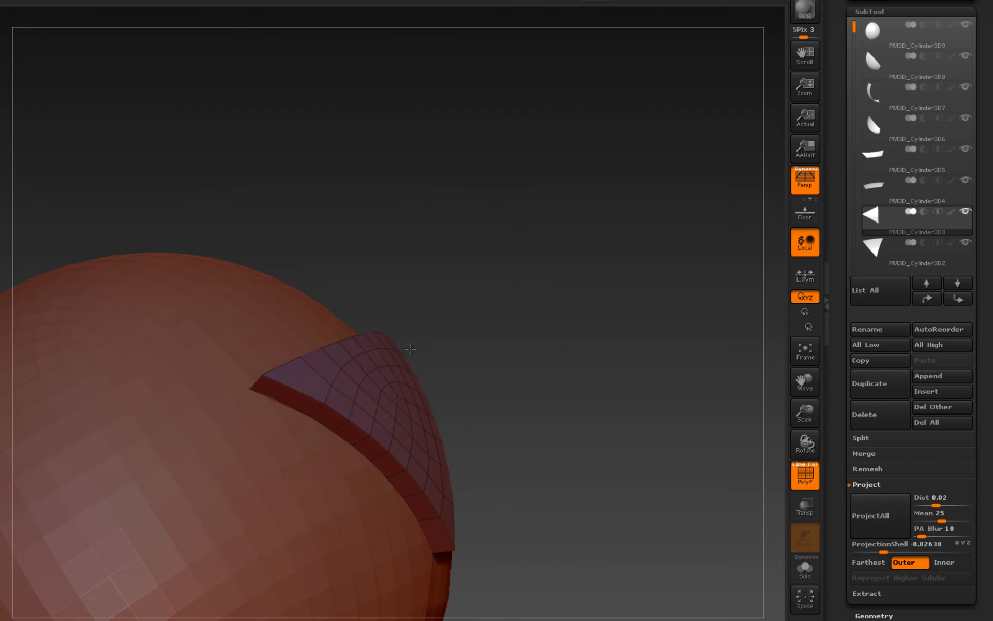
Bevel the complete outer edge loop around the thickened triangle's top face with ZModeler's Bevel EdgeLoop Complete
ctrl+right_drag(381, 382, 305, 440)
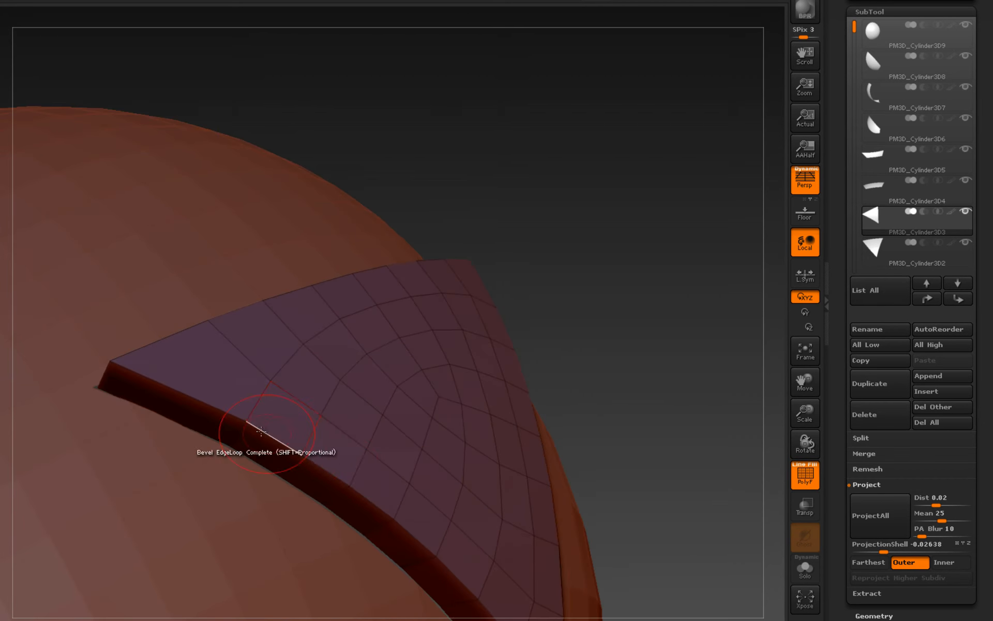
drag(220, 401, 226, 384)
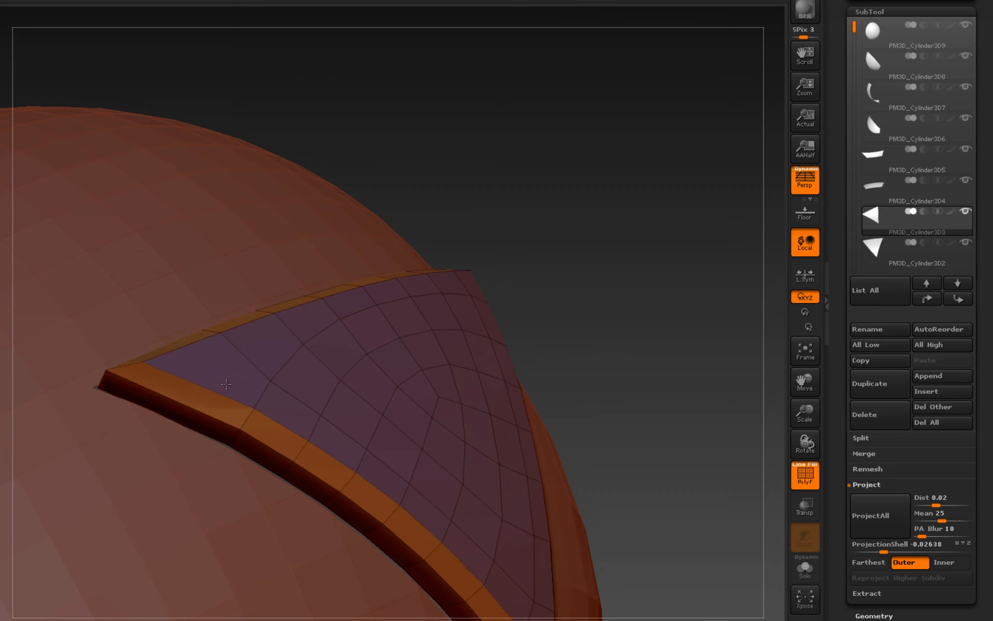
right_drag(356, 431, 322, 459)
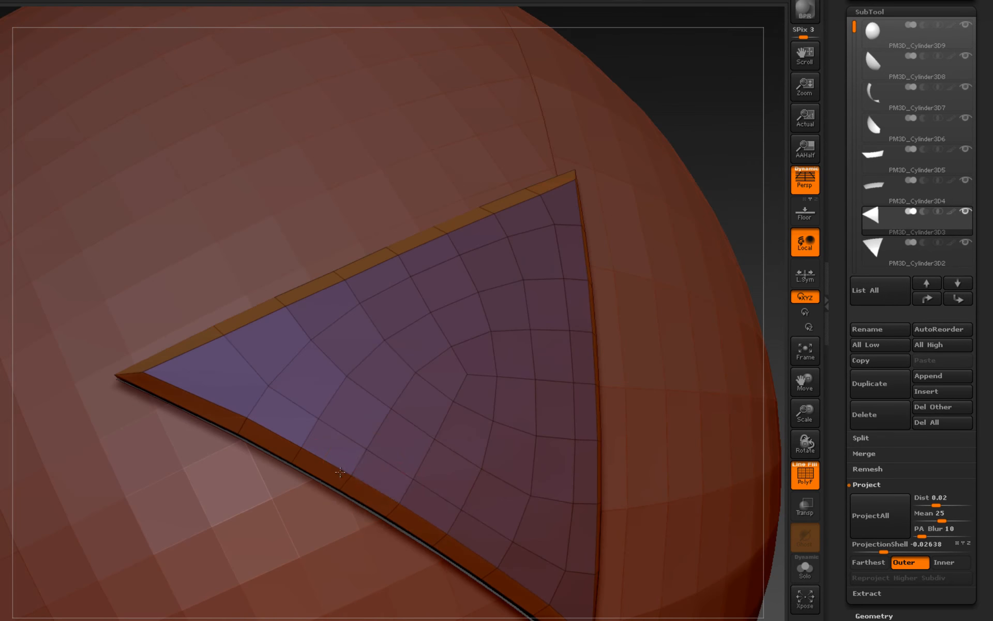
ctrl+right_drag(416, 477, 365, 432)
alt+right_drag(423, 448, 444, 388)
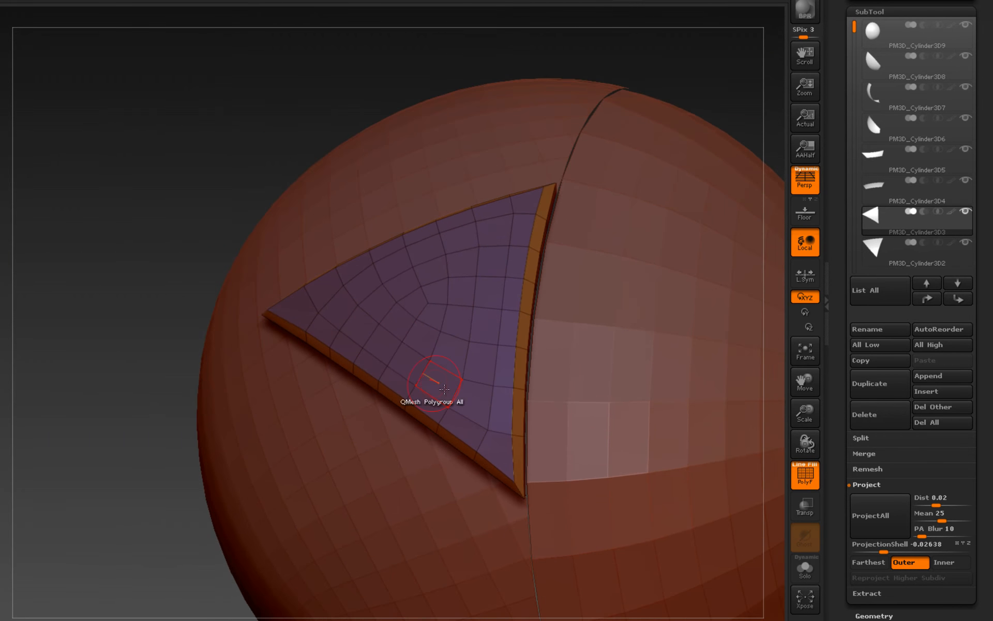
Isolate the bevelled triangle in Solo mode and crease its edges along the polygroup borders with Crease PG
click(806, 568)
right_drag(559, 452, 543, 418)
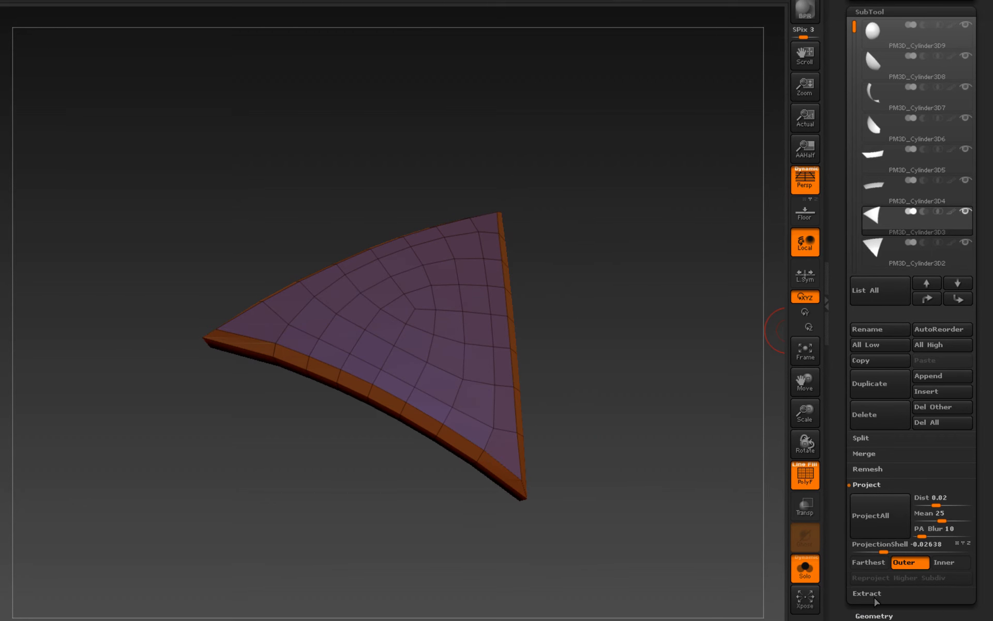
click(874, 616)
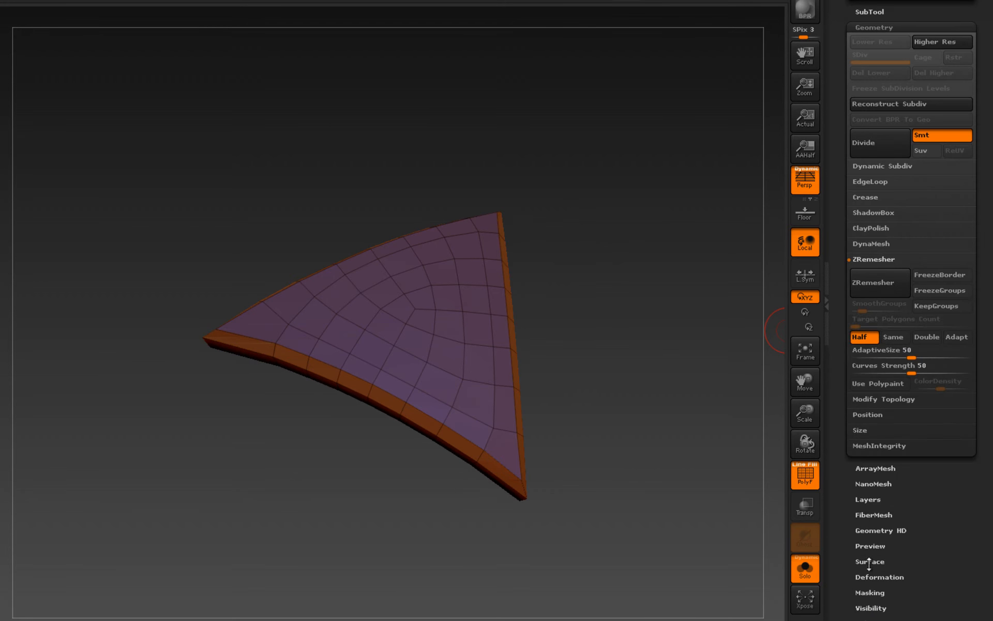
click(875, 198)
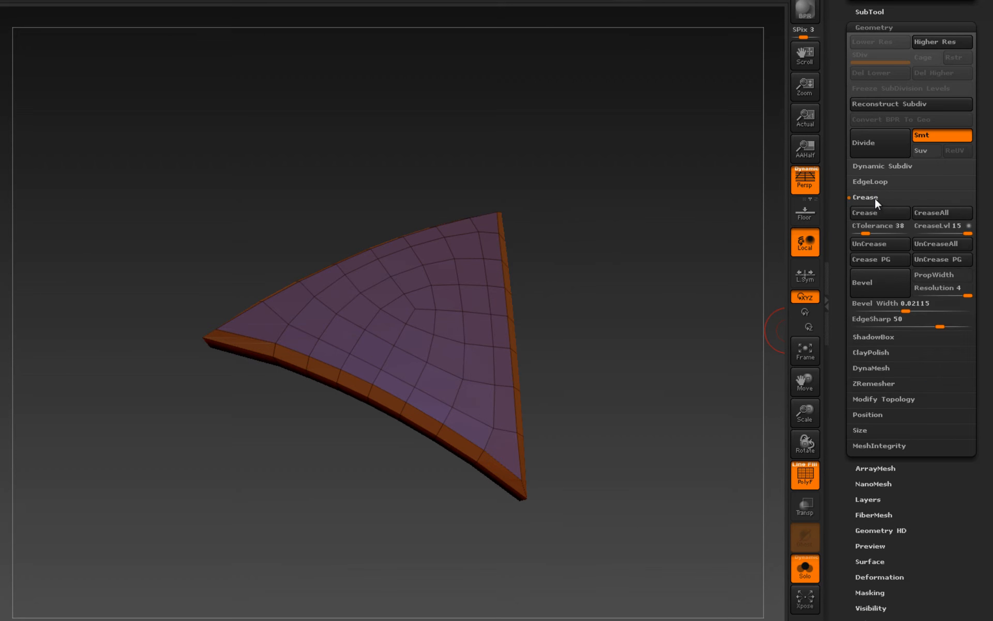
click(875, 257)
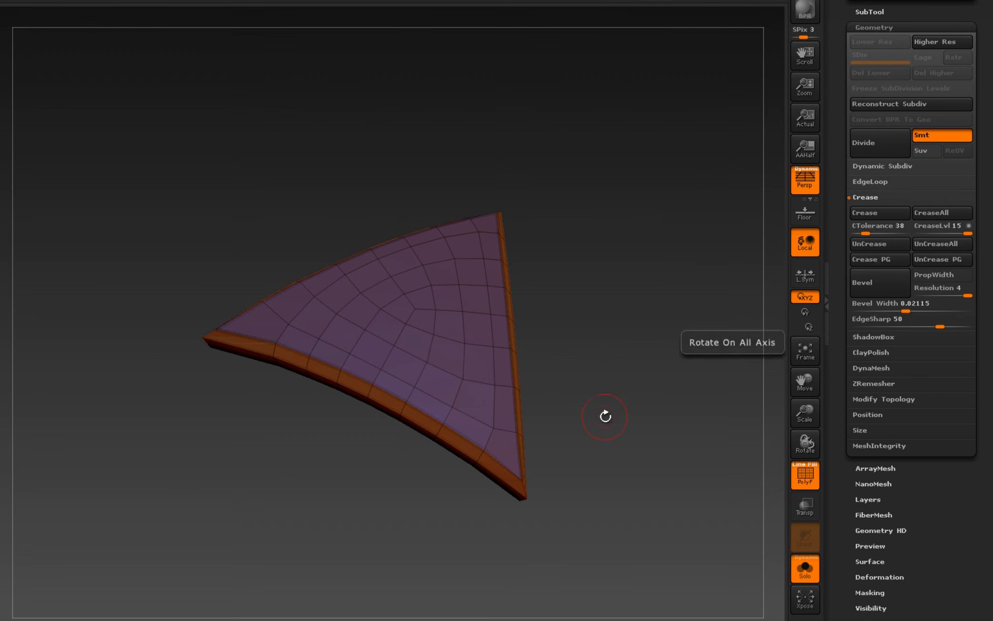
Subdivide the creased triangle to level 3 to examine how its corner smooths, and return it to the base mesh
mouse_move(605, 415)
mouse_down()
mouse_move(619, 396)
mouse_move(572, 427)
mouse_up()
key(ctrl+d)
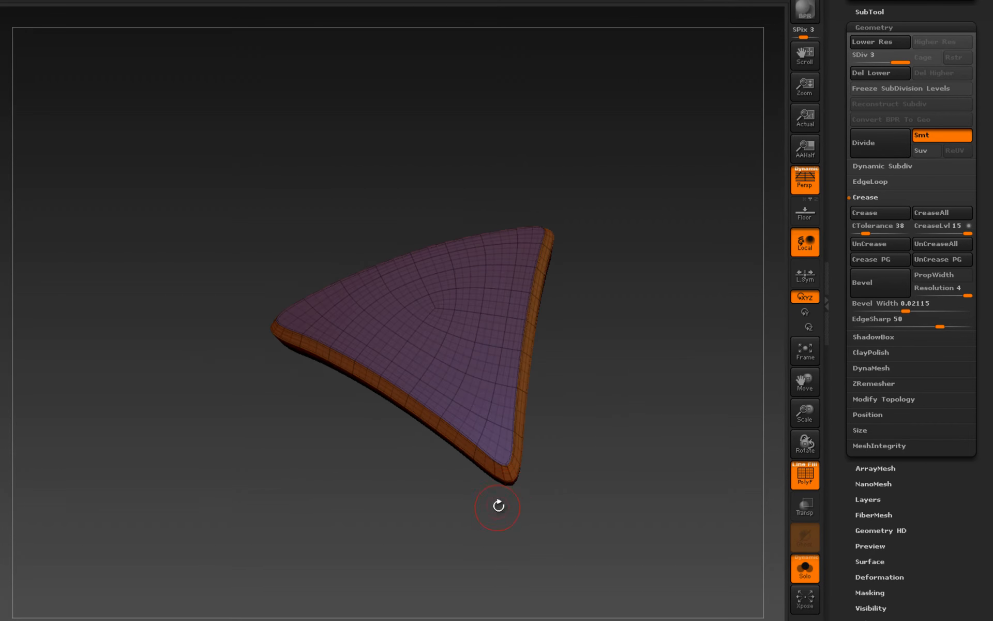
ctrl+right_drag(499, 505, 504, 569)
right_drag(507, 417, 491, 378)
key(shift+d)
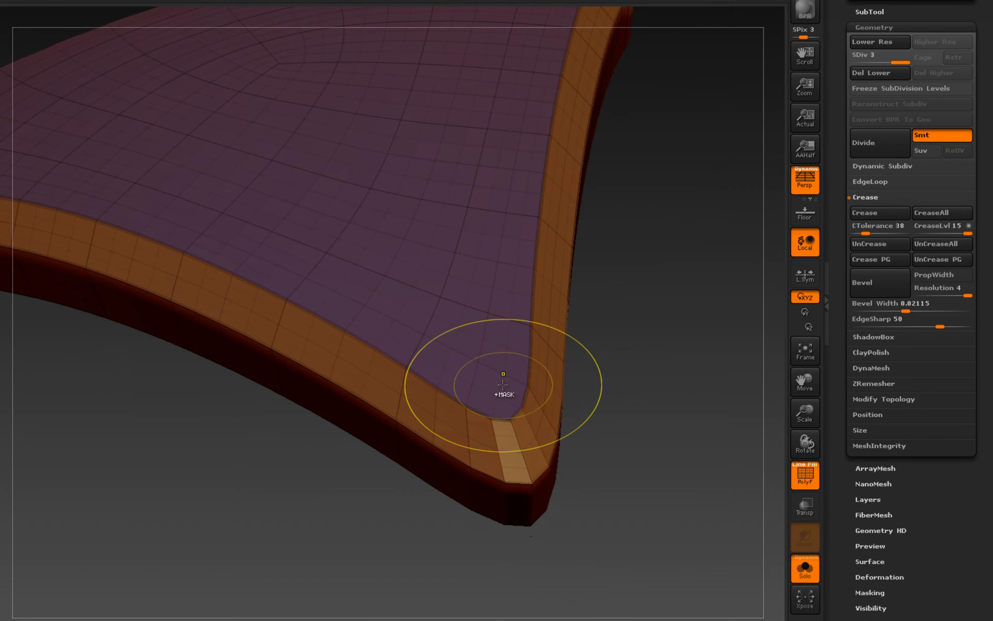
key(shift+d)
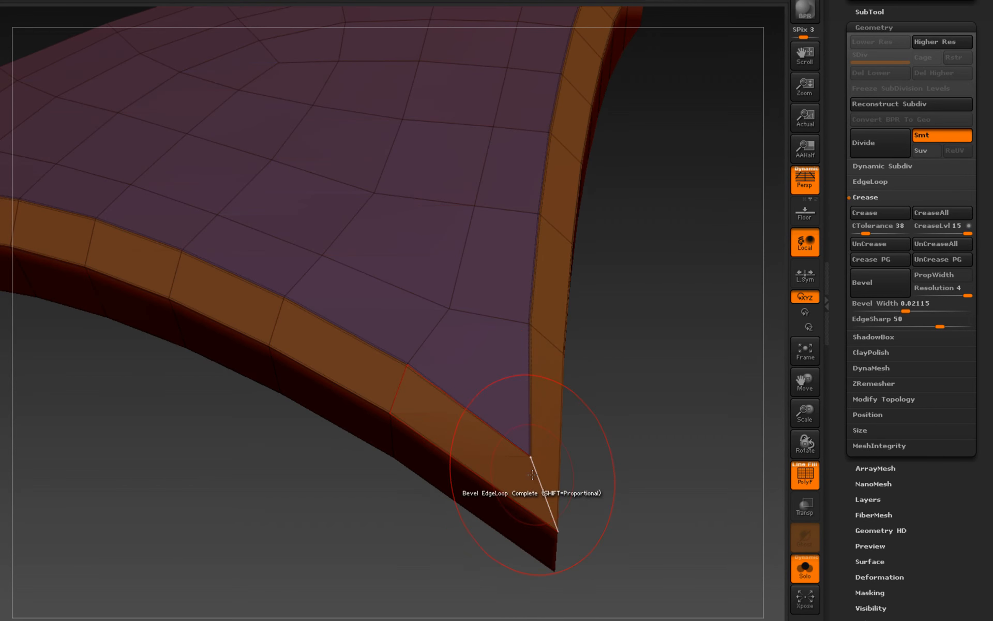
Set the ZModeler edge action to Crease with the Edge target and crease the short edges at the triangle's corner
key(space)
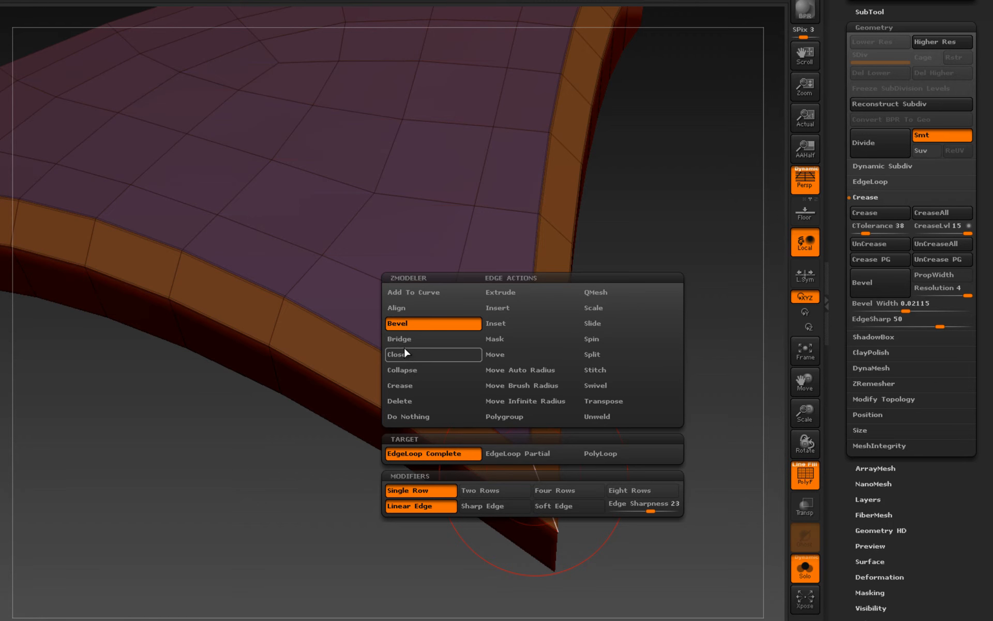
click(406, 385)
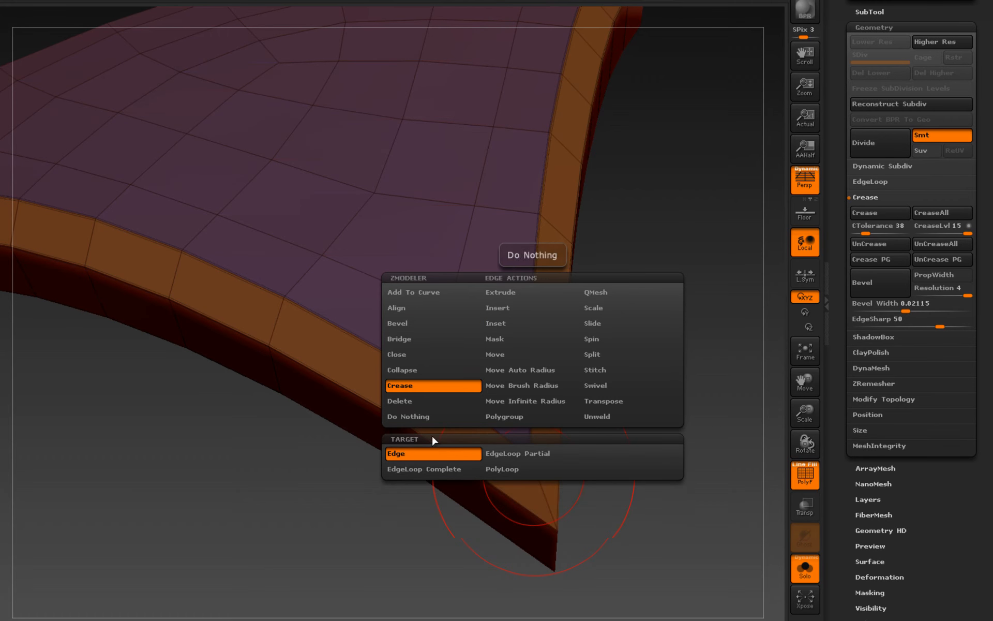
drag(367, 560, 491, 497)
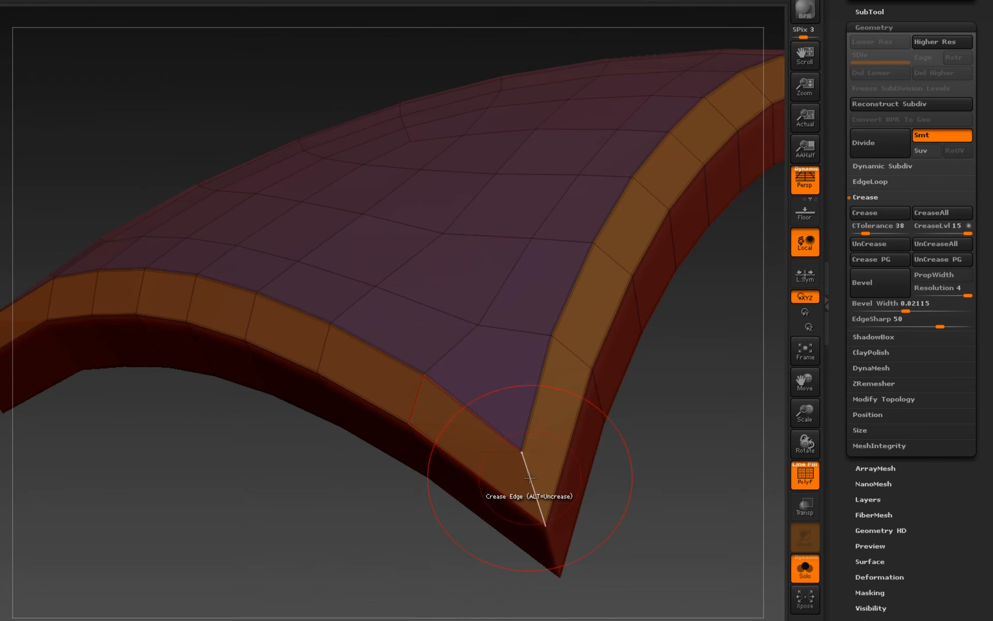
drag(455, 550, 511, 544)
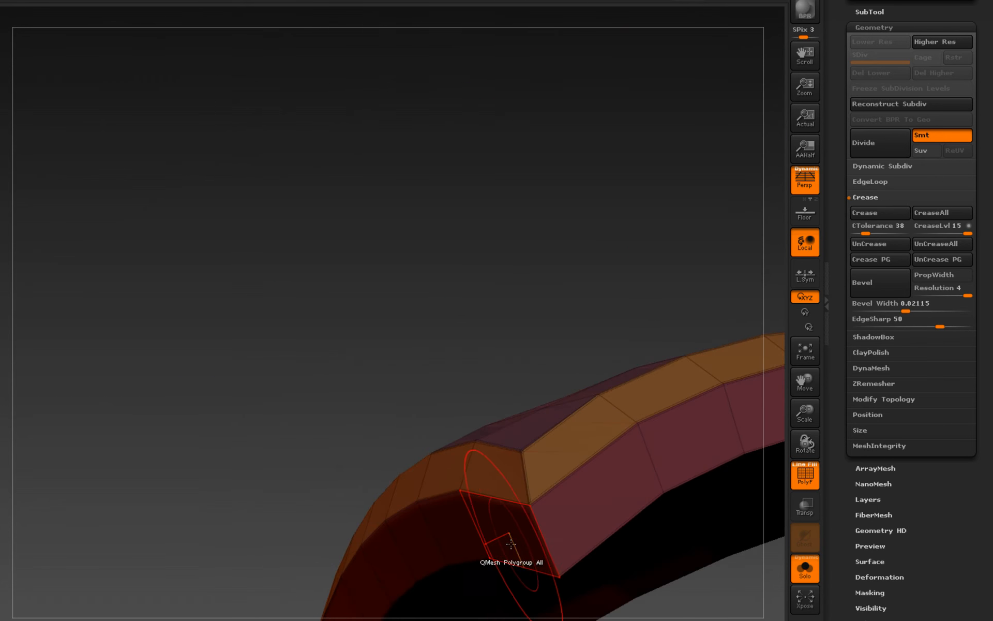
click(541, 533)
Test the creased corner by subdividing the triangle to level 3, inspect it, and undo the subdivisions
drag(231, 239, 263, 324)
key(ctrl+d)
key(ctrl+d)
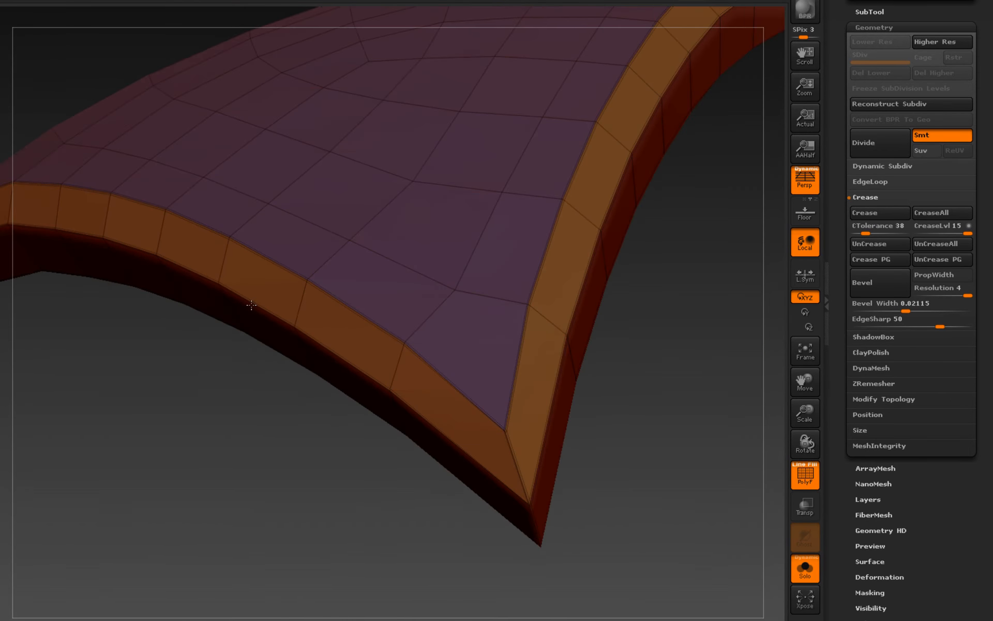
mouse_move(265, 472)
mouse_down()
mouse_move(331, 440)
mouse_move(263, 459)
mouse_move(271, 459)
mouse_up()
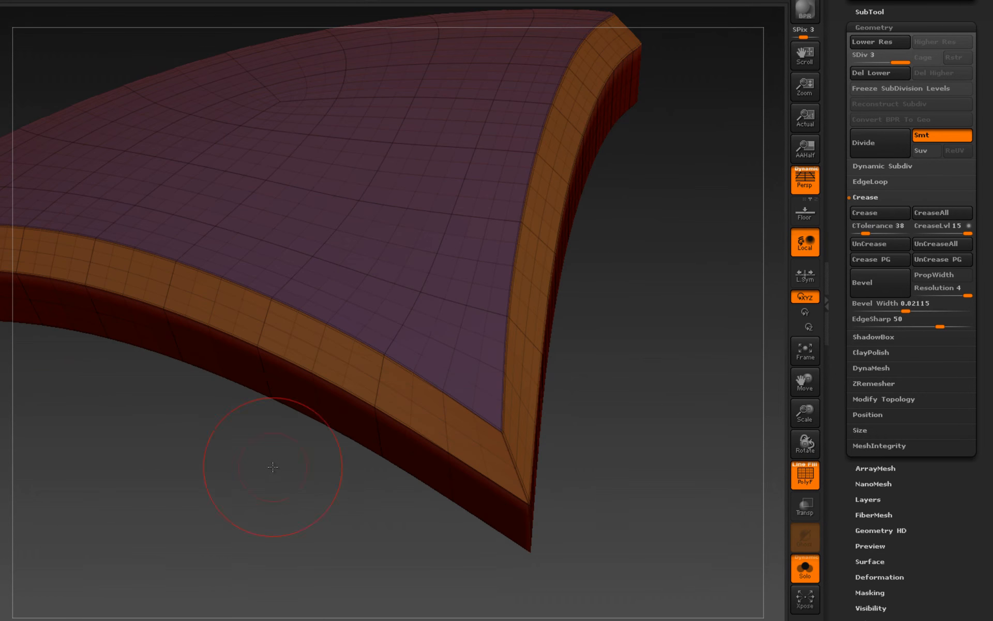
key(ctrl+z)
key(ctrl+z)
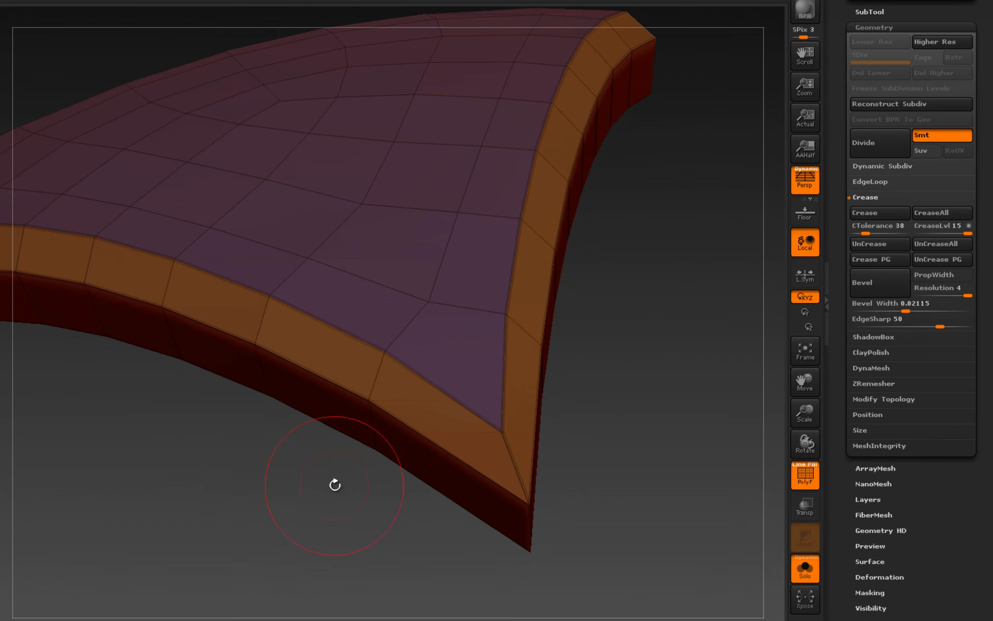
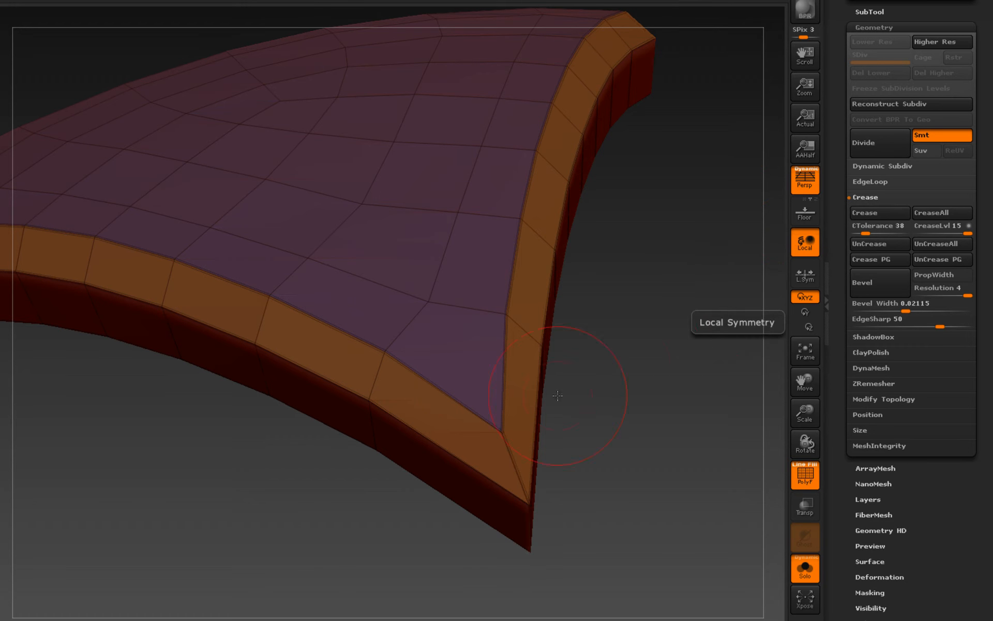
Subdivide the triangle to level 4 and examine another of its creased corners
alt+drag(142, 487, 360, 510)
key(ctrl+d)
key(ctrl+d)
drag(273, 479, 245, 493)
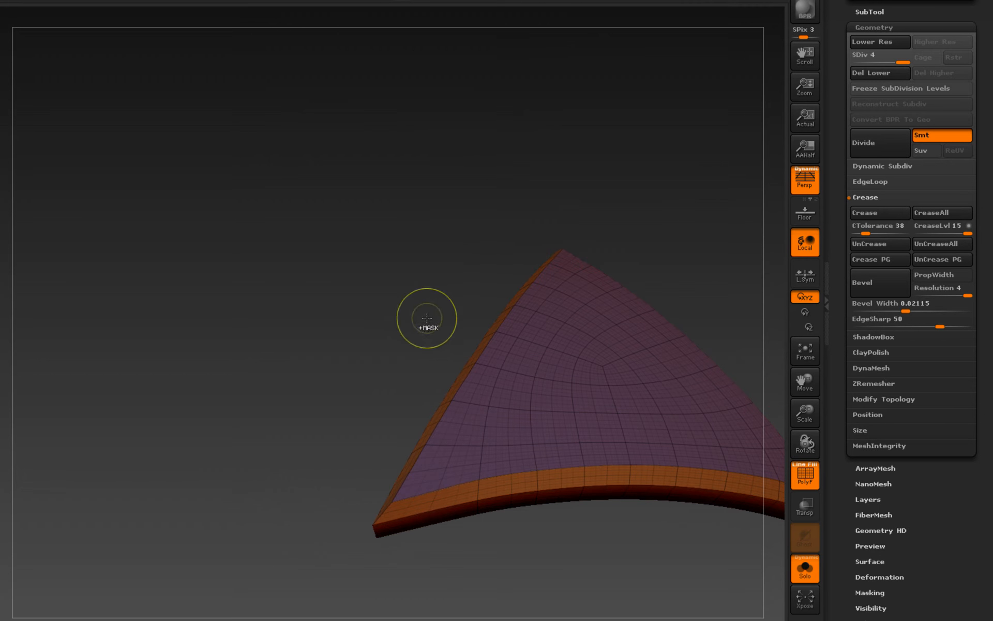
Raise the triangle to subdivision level 5 with the polyframe hidden, and show it among the sphere's other panels
key(shift+f)
alt+drag(250, 378, 186, 353)
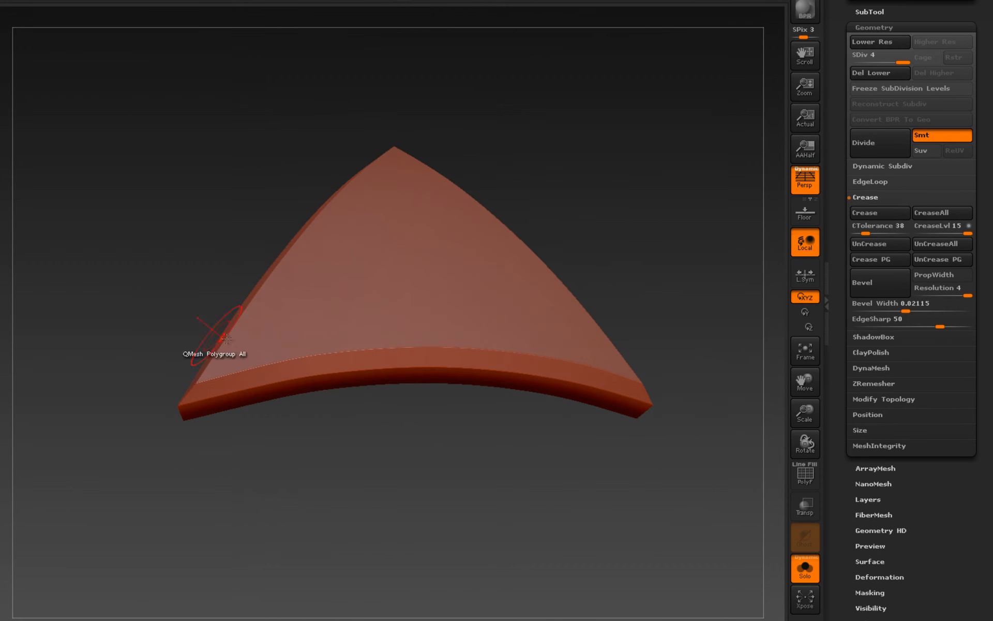
key(ctrl+d)
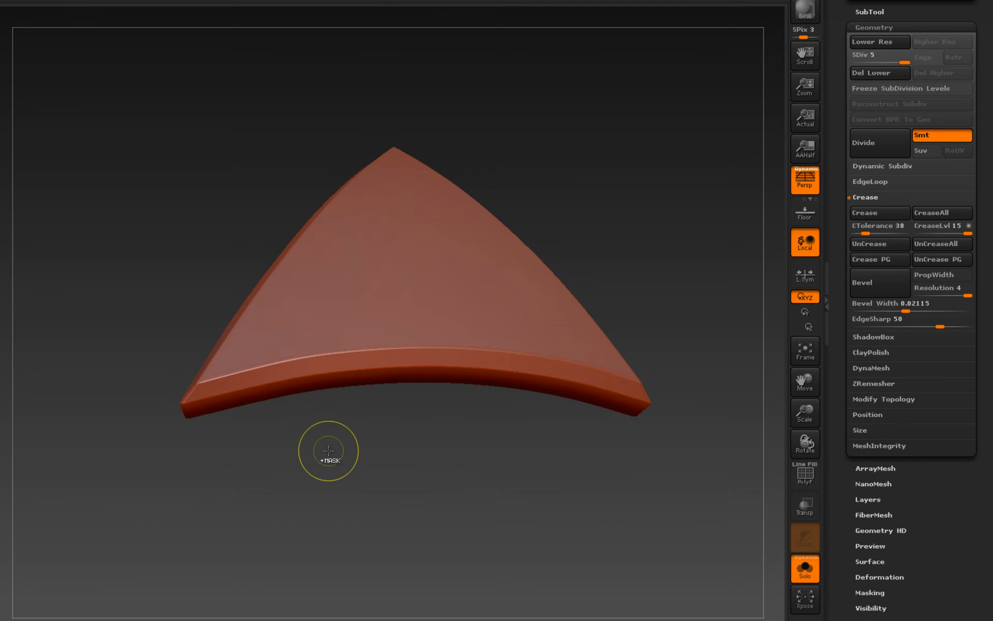
mouse_move(314, 370)
ctrl+right_down()
mouse_move(339, 397)
mouse_move(328, 395)
mouse_move(321, 326)
mouse_move(336, 364)
mouse_move(321, 395)
ctrl+right_up()
click(799, 579)
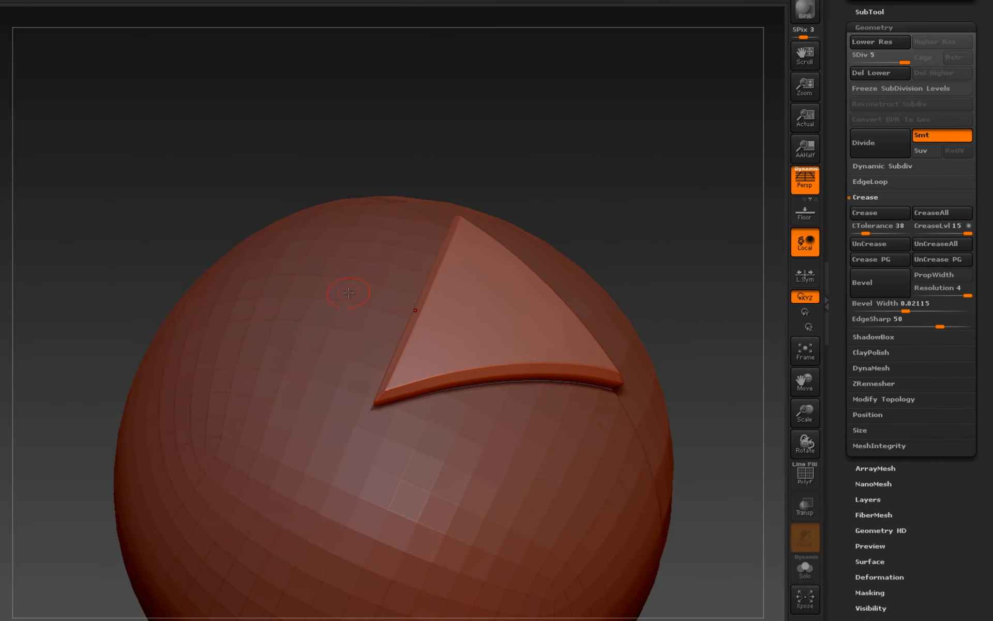
Undo the triangle's subdivisions, creases, bevel and thickness back to the flat remeshed panel on the sphere
mouse_move(348, 293)
right_down()
mouse_move(446, 294)
mouse_move(414, 327)
right_up()
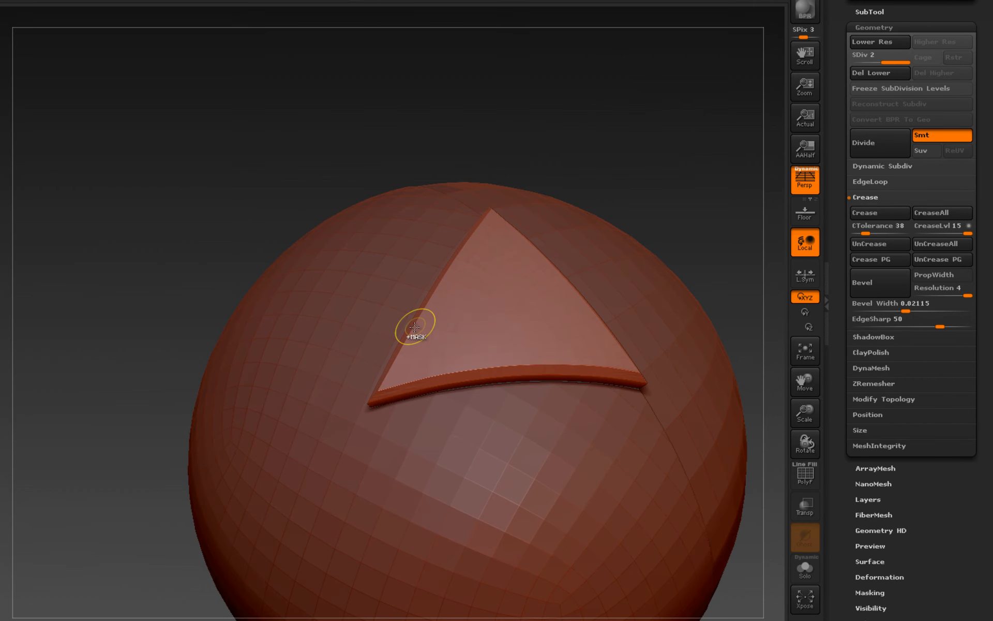
key(shift+d)
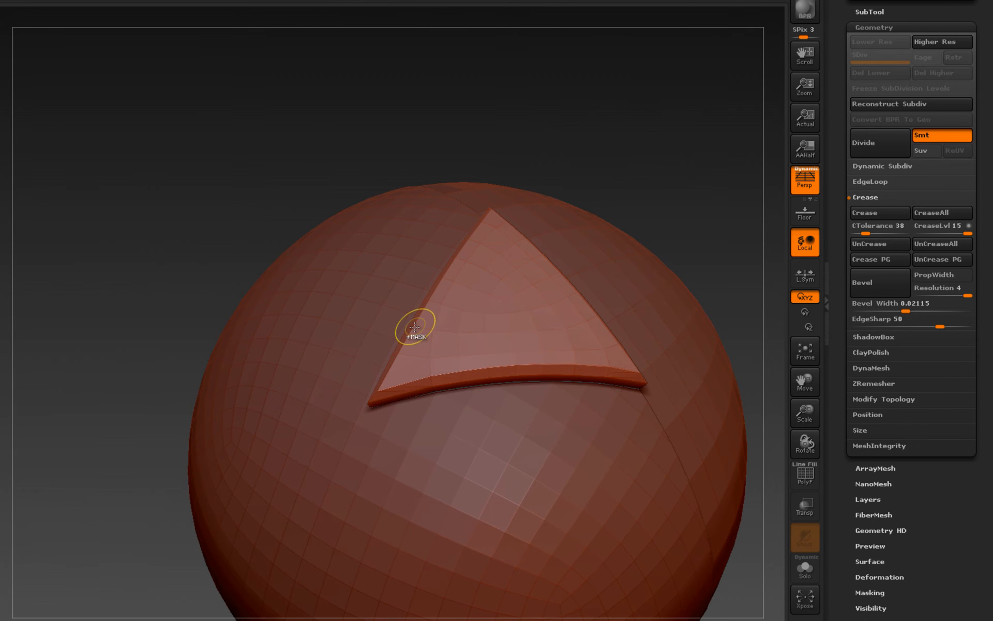
key(ctrl+z)
right_drag(455, 344, 438, 388)
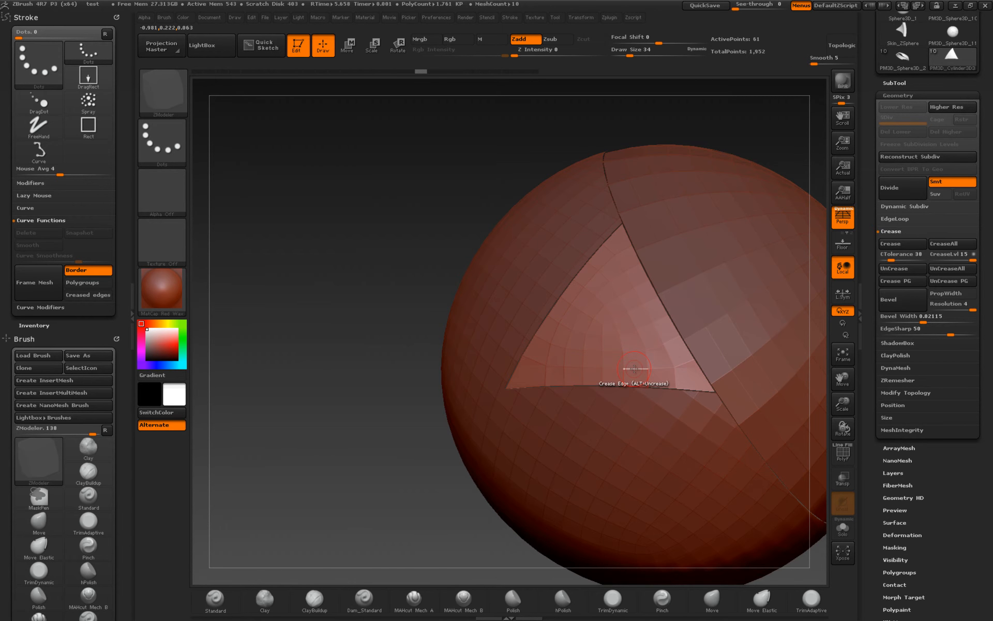
right_drag(611, 376, 626, 377)
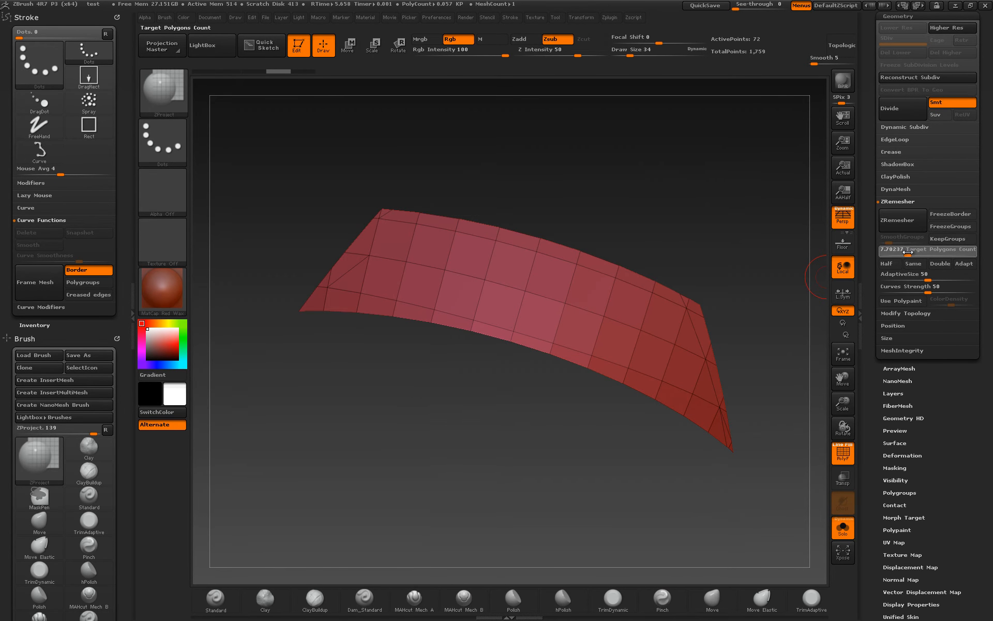
Remesh the isolated curved strip panel with ZRemesher, repeat with Half to reduce its density, and leave Solo to compare it
click(897, 221)
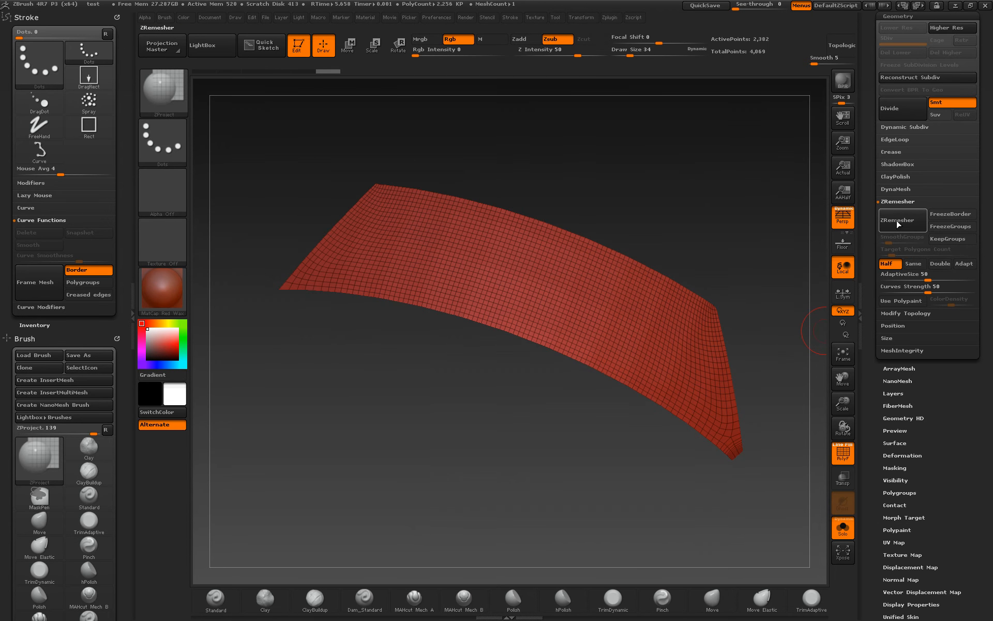
click(899, 225)
click(900, 225)
click(901, 225)
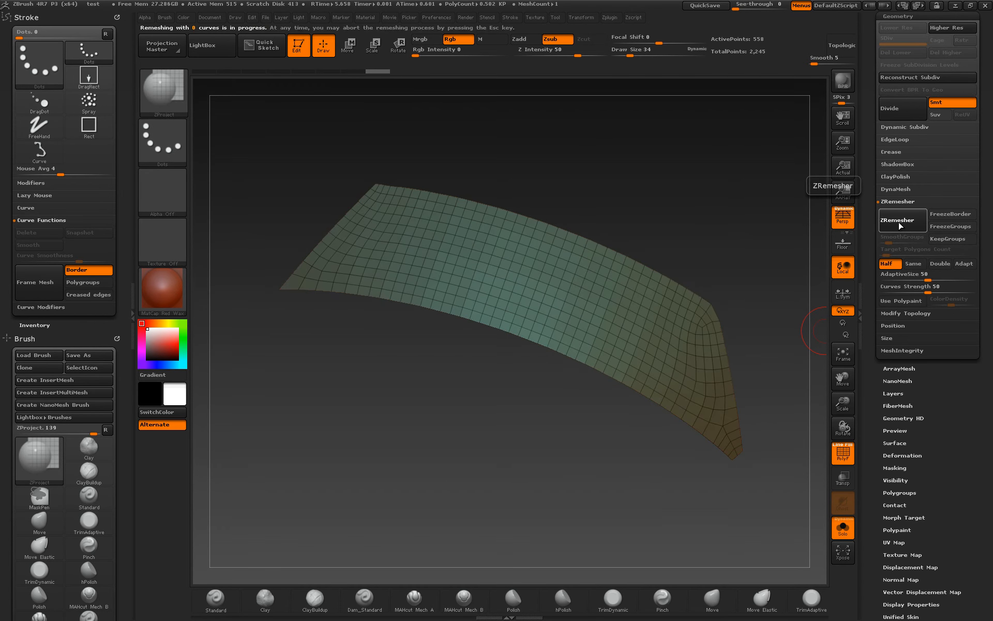
click(900, 225)
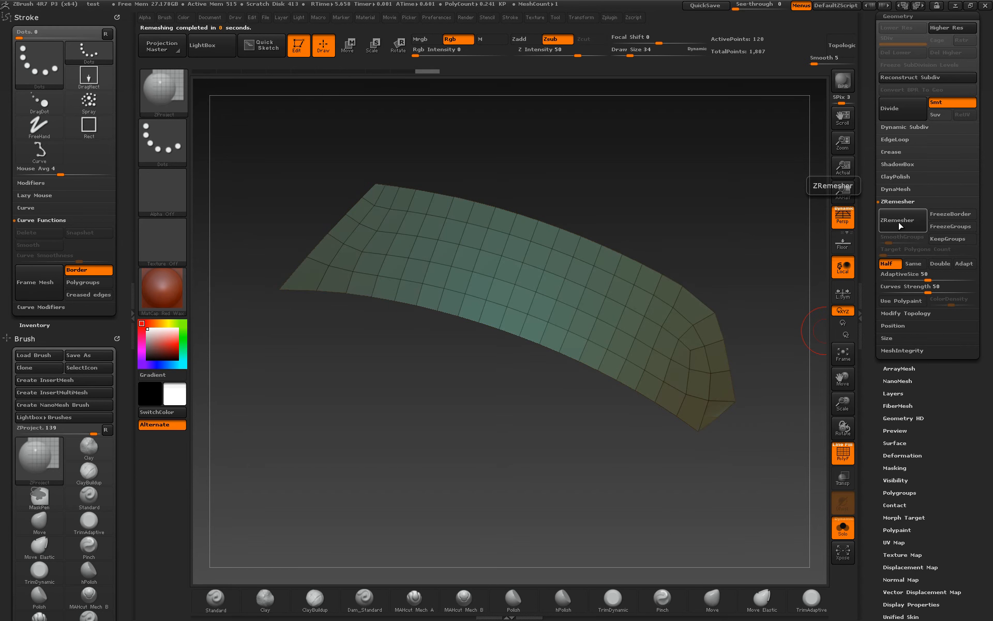
mouse_move(550, 466)
mouse_down()
mouse_move(522, 440)
mouse_move(529, 457)
mouse_move(547, 454)
mouse_move(550, 468)
mouse_up()
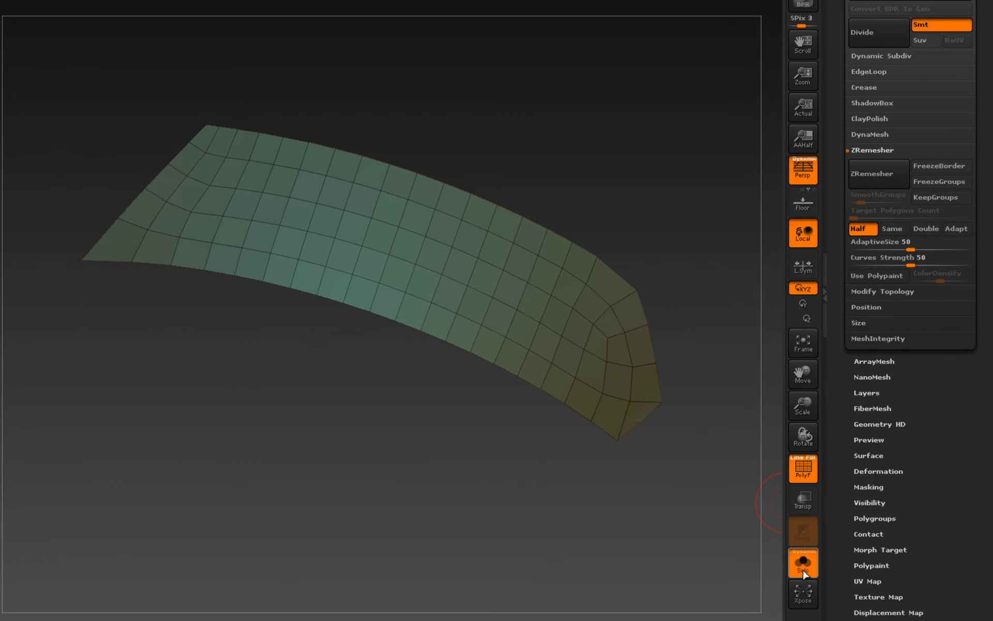
click(803, 572)
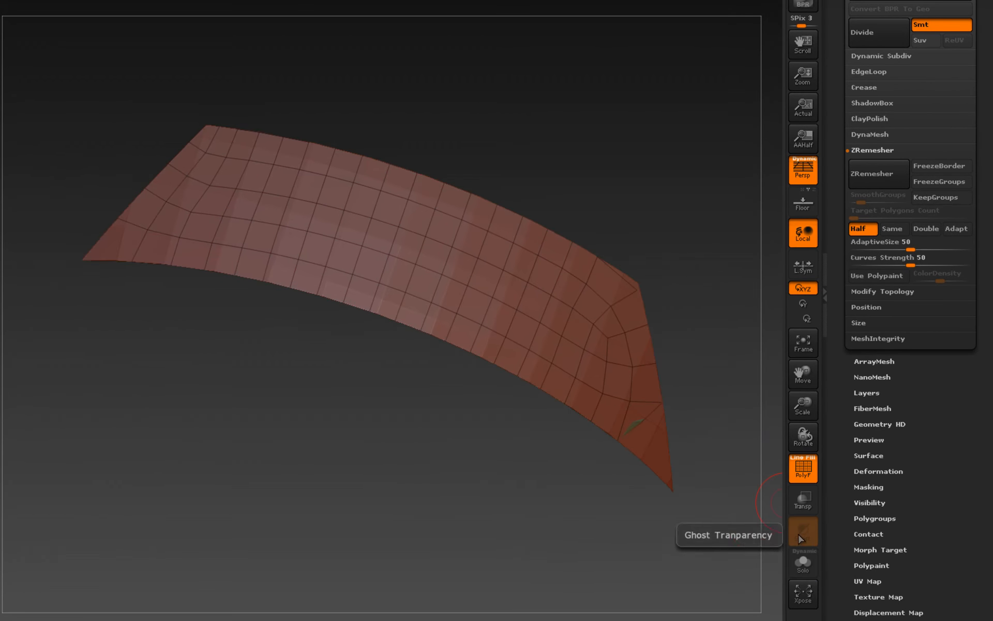
Turn on ghost transparency and move the remeshed strip's upper corner point onto the original panel's corner
click(793, 496)
drag(506, 455, 488, 480)
alt+drag(655, 321, 667, 514)
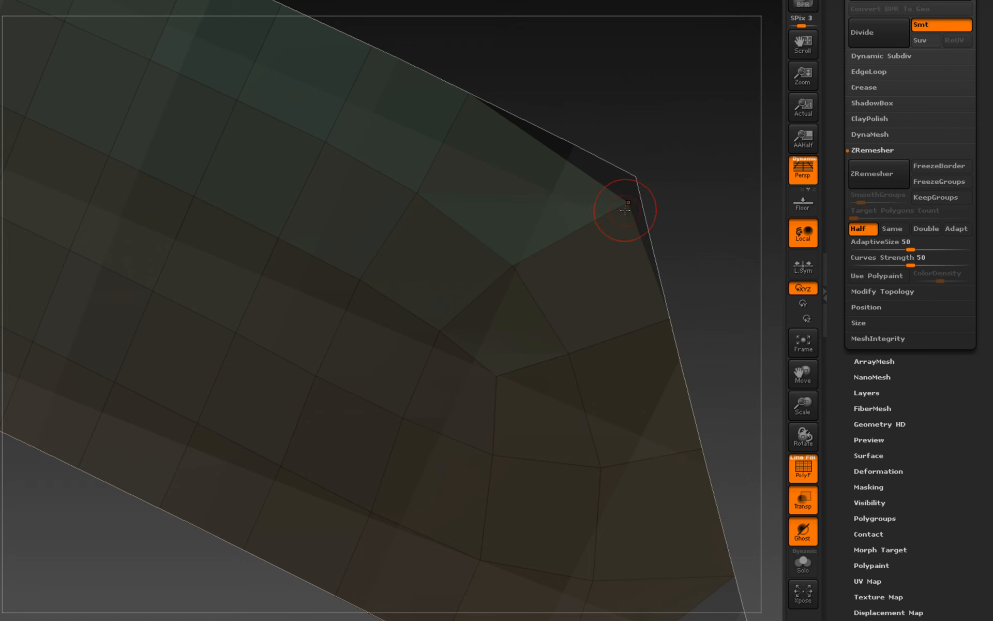
drag(625, 209, 638, 157)
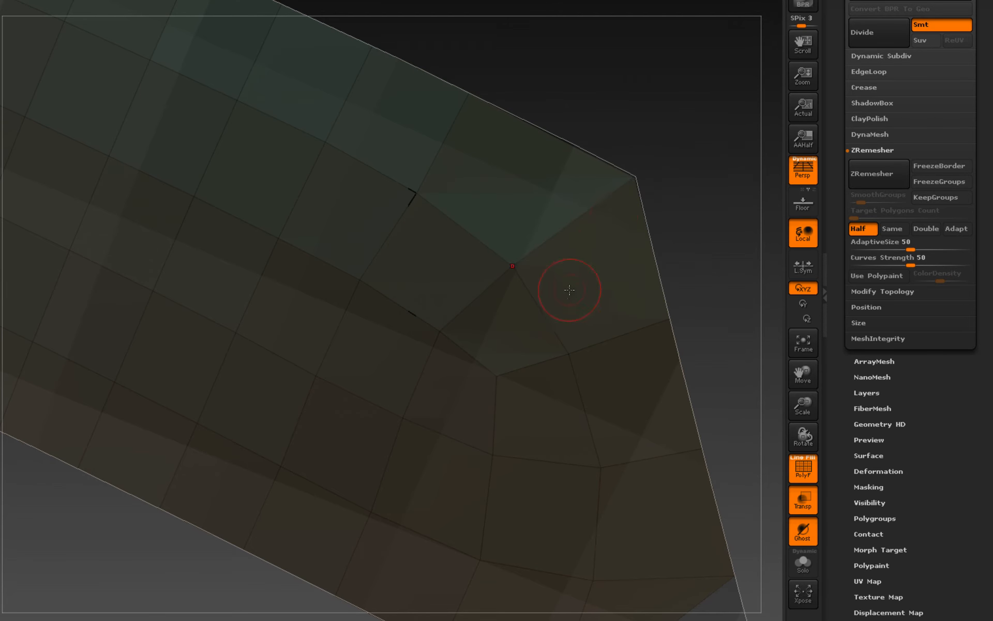
Select the ZProject brush and project the strip's upper corner area onto the original panel
mouse_move(569, 290)
right_down()
mouse_move(548, 269)
mouse_move(555, 277)
right_up()
key(b)
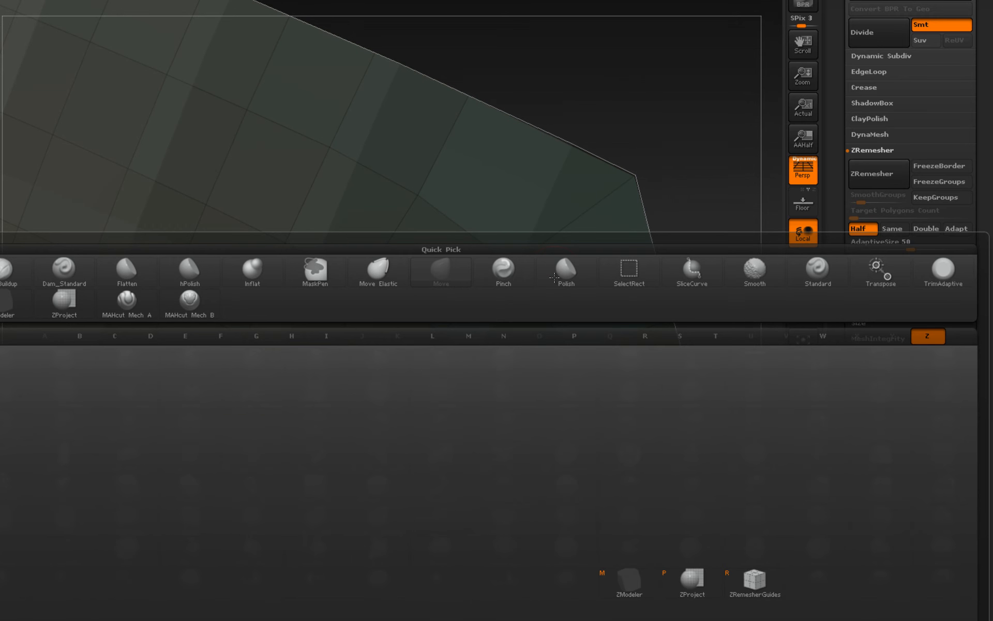
click(701, 589)
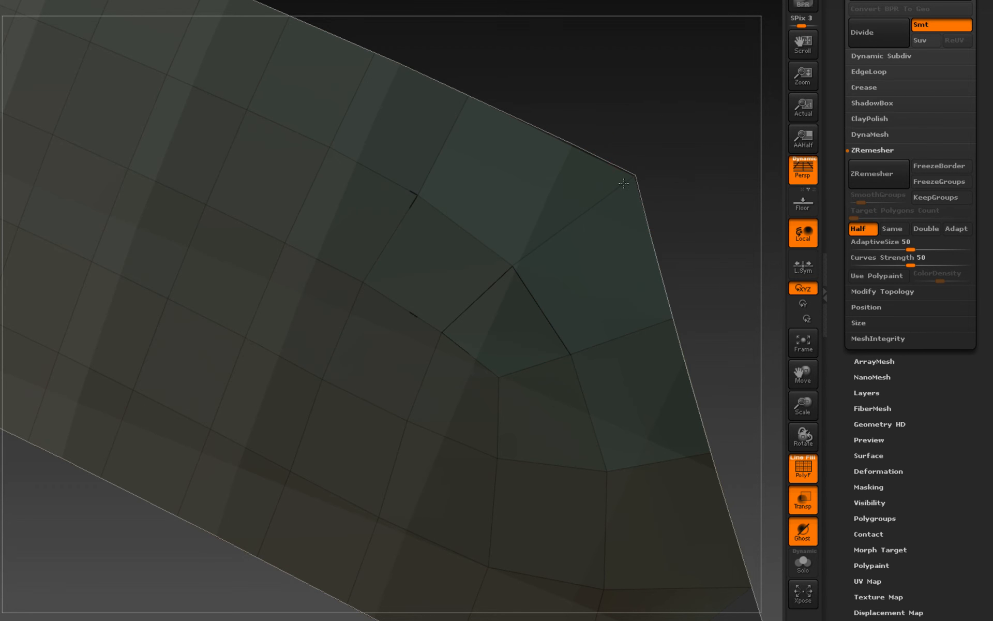
Select the ZModeler brush and isolate the remeshed strip at its cut-off lower corner
right_drag(630, 224, 450, 279)
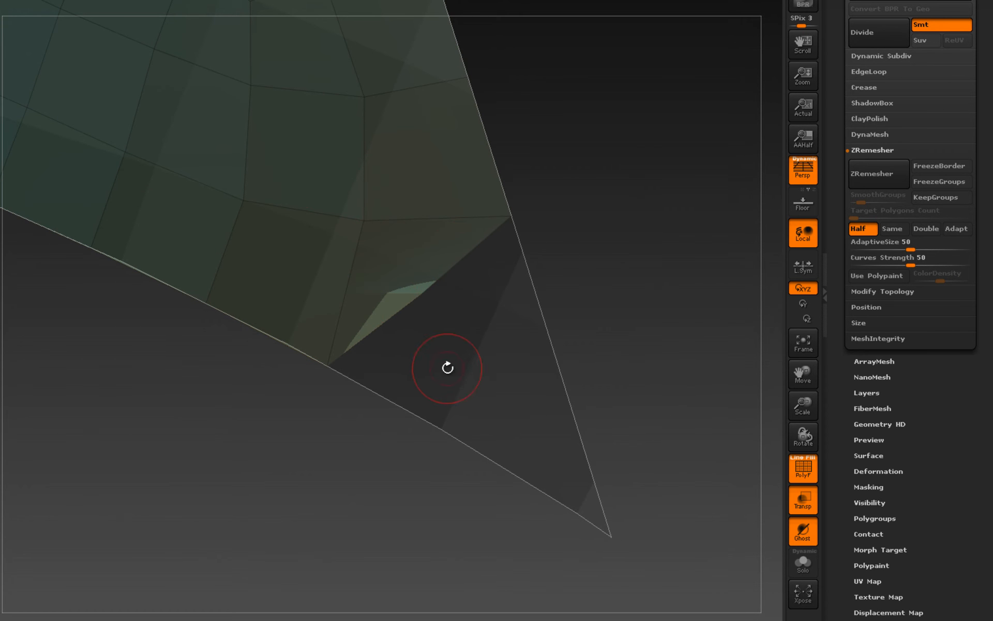
right_drag(447, 368, 439, 369)
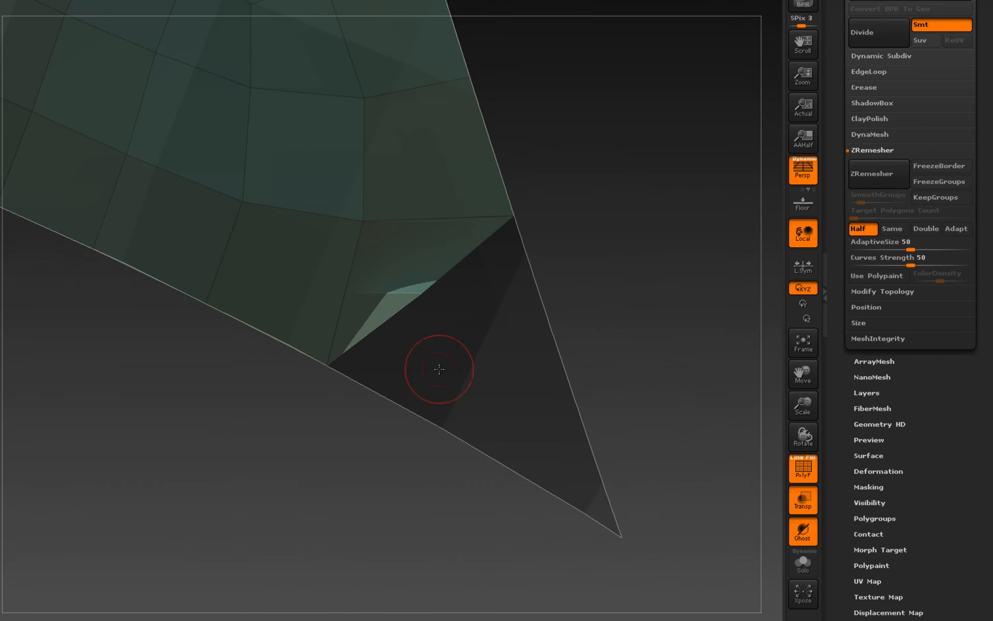
key(b)
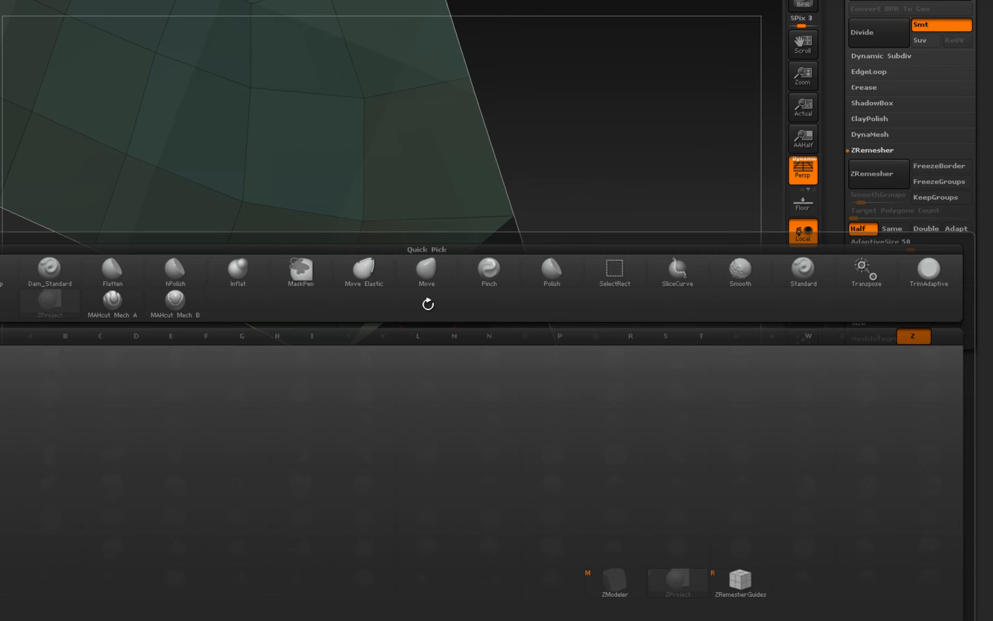
click(603, 577)
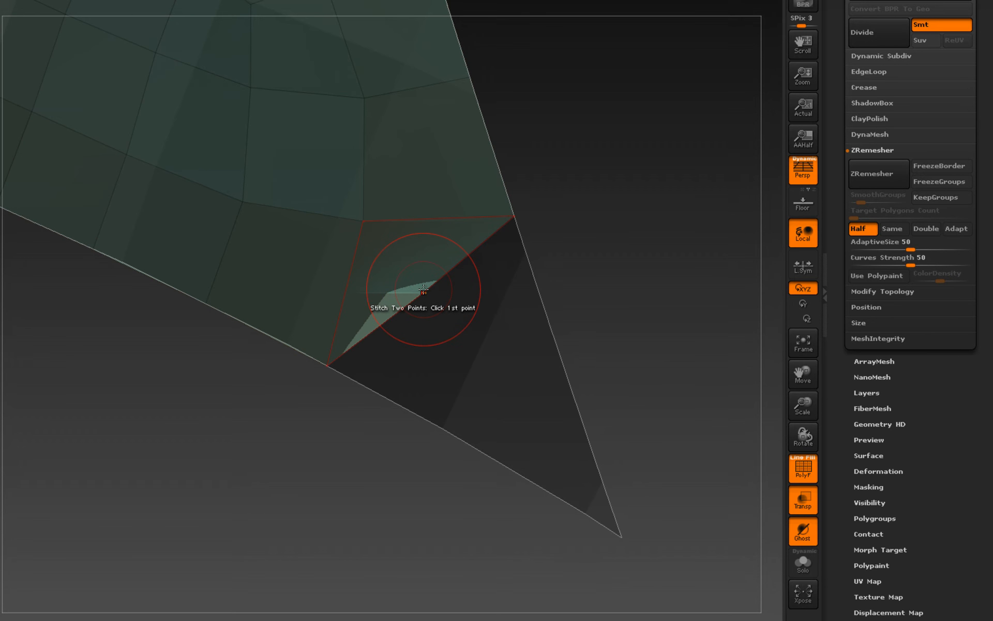
click(802, 564)
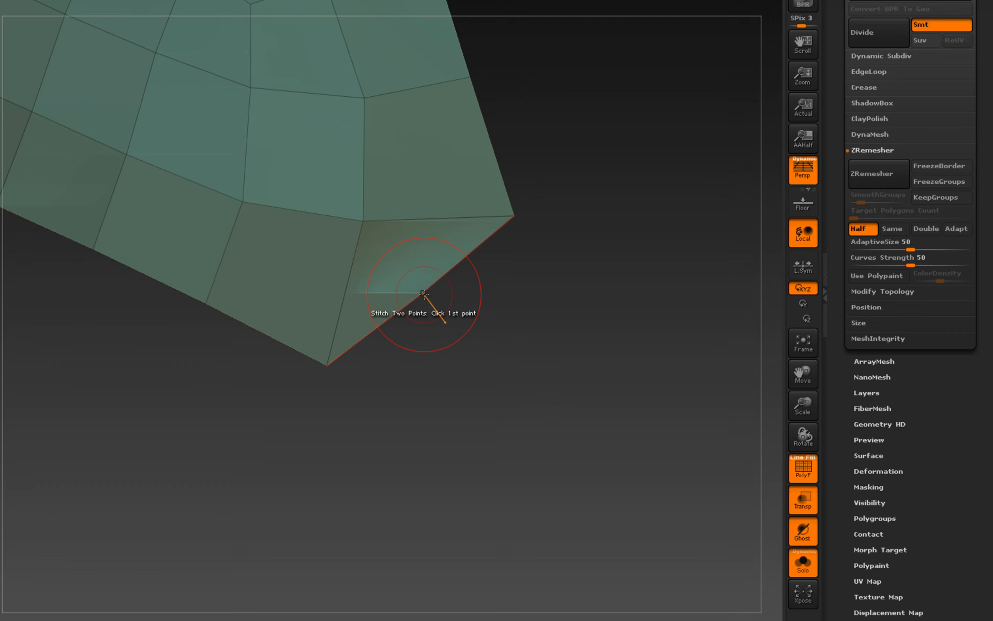
Change the ZModeler point action, move the cut-off corner's middle point outward, and place it on the original panel's tip with Solo off
key(space)
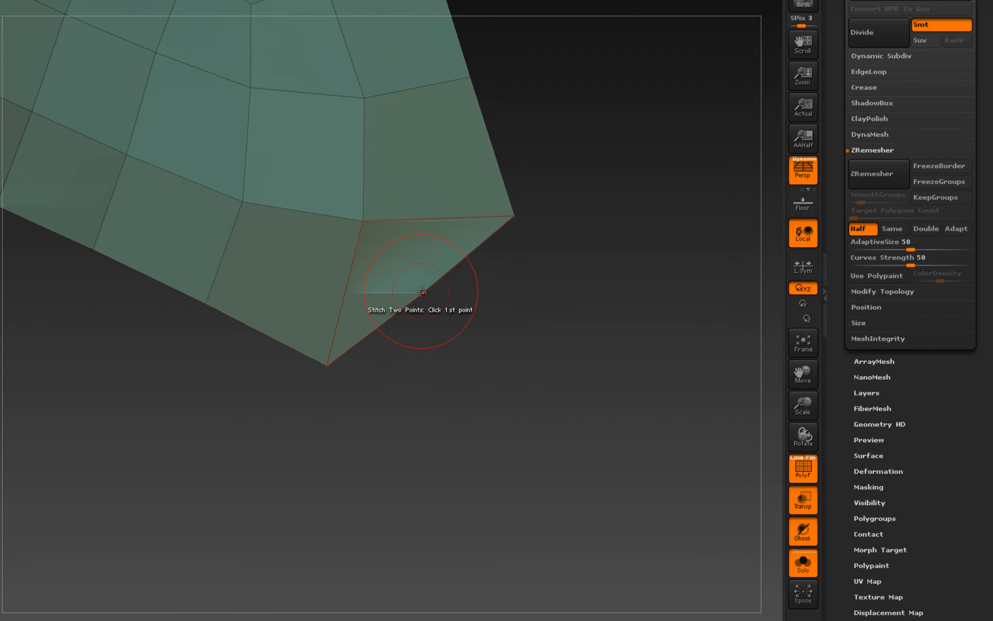
key(space)
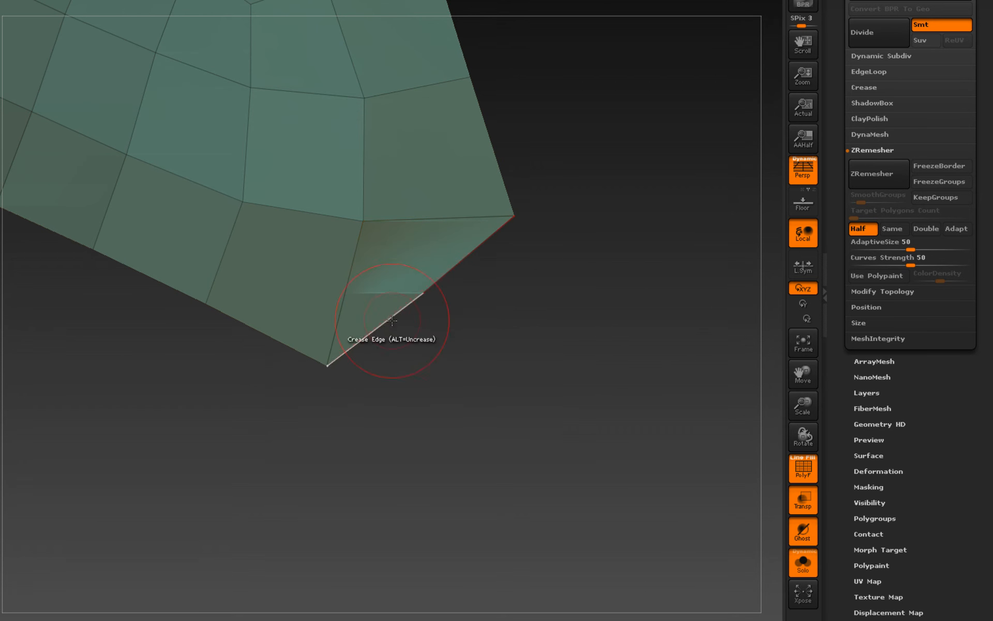
drag(424, 294, 523, 425)
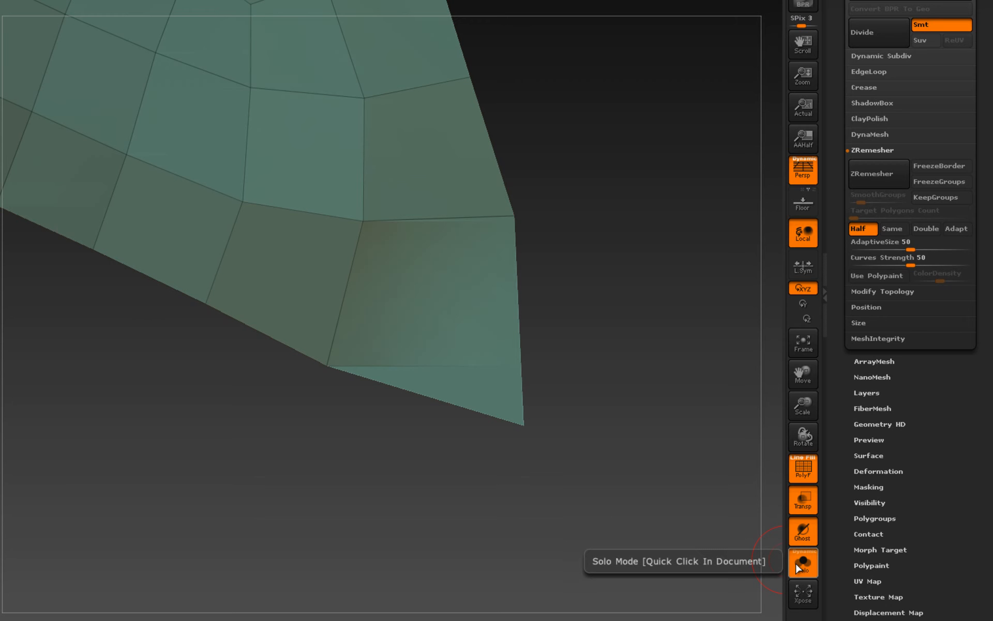
click(800, 566)
drag(524, 425, 622, 535)
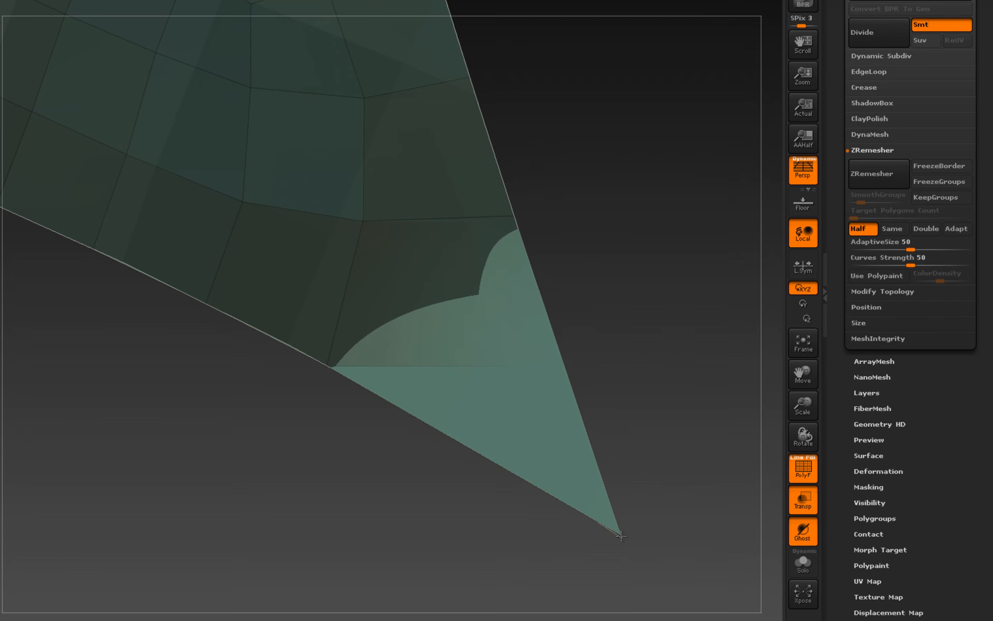
Project the strip's pointed lower tip onto the original panel with the ZProject brush
key(b)
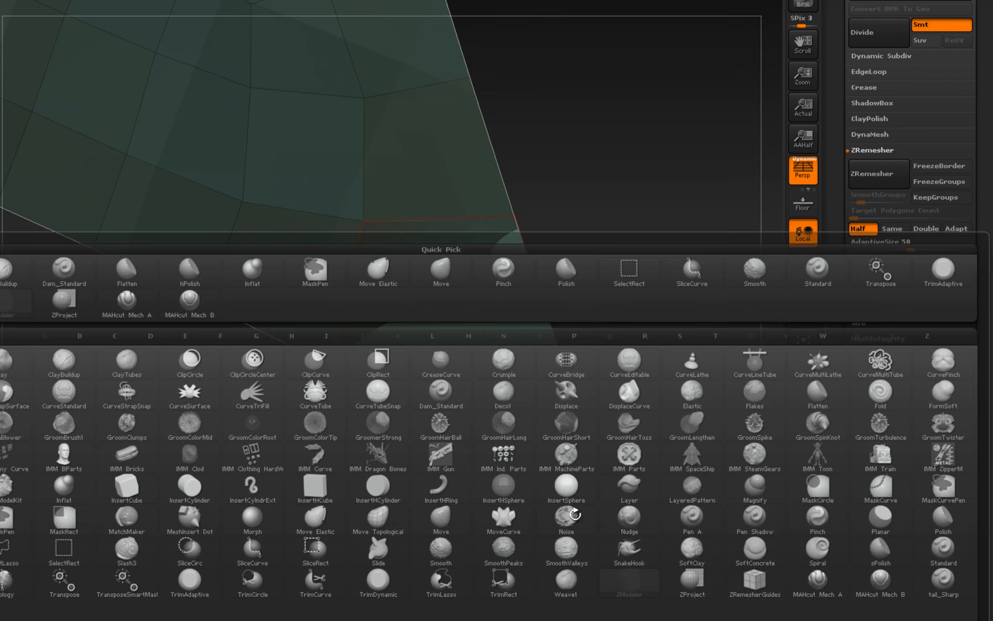
click(692, 578)
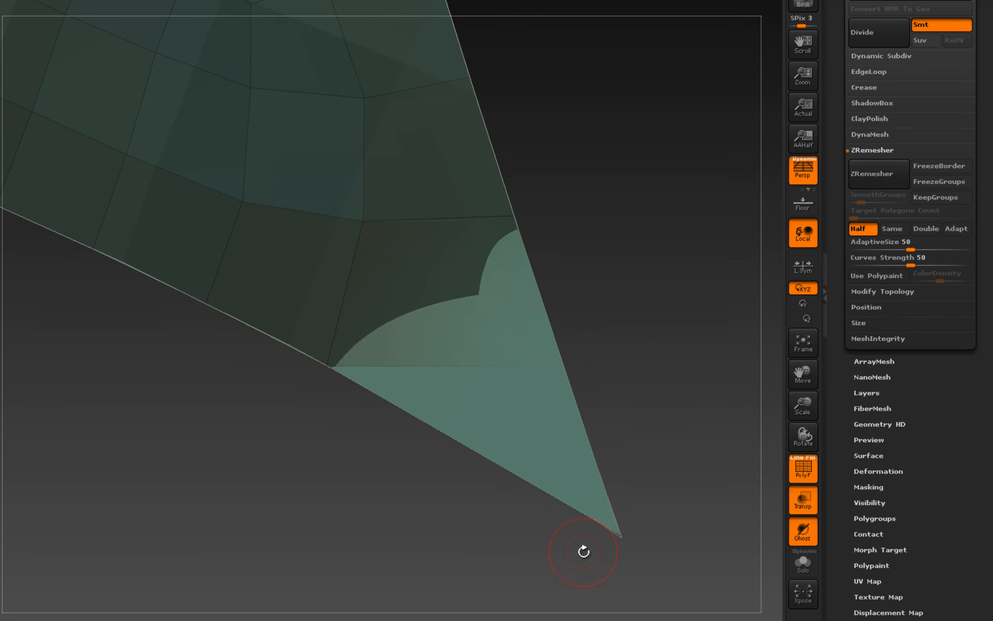
mouse_move(532, 558)
mouse_down()
mouse_move(558, 455)
mouse_move(544, 550)
mouse_up()
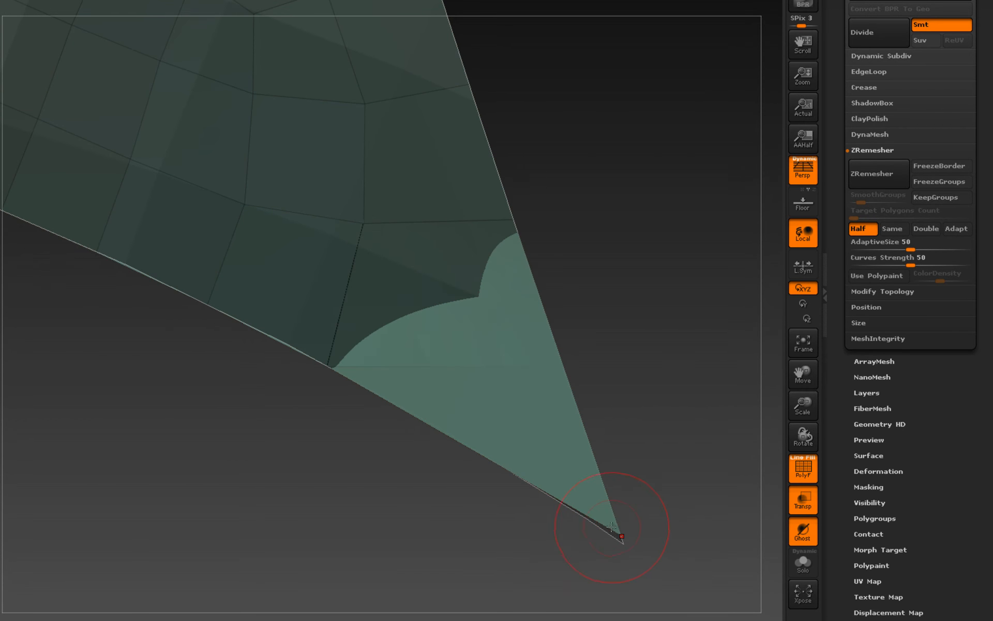
drag(591, 554, 609, 519)
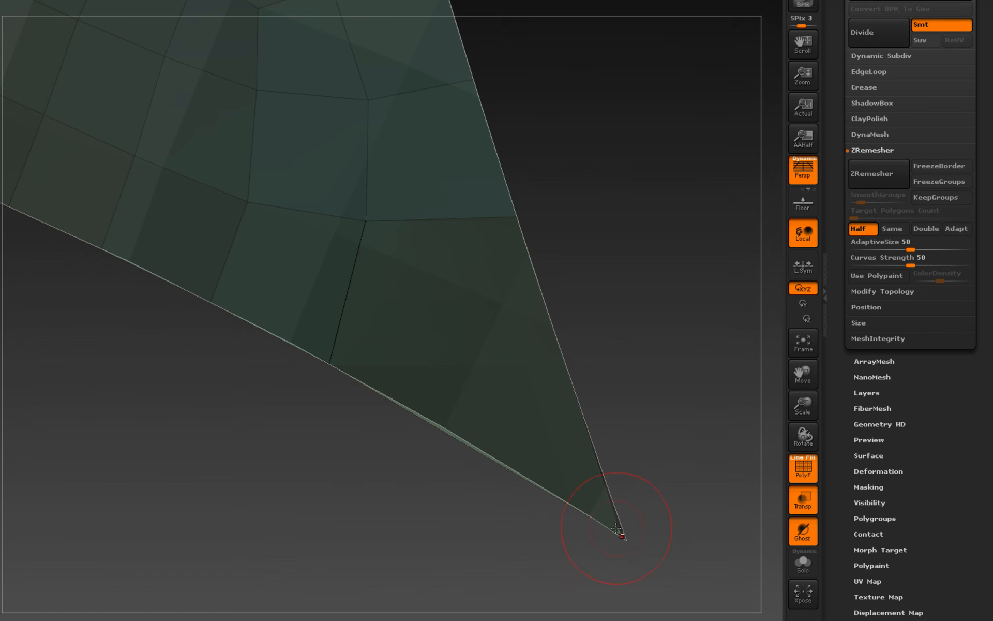
drag(622, 536, 510, 477)
drag(411, 475, 485, 466)
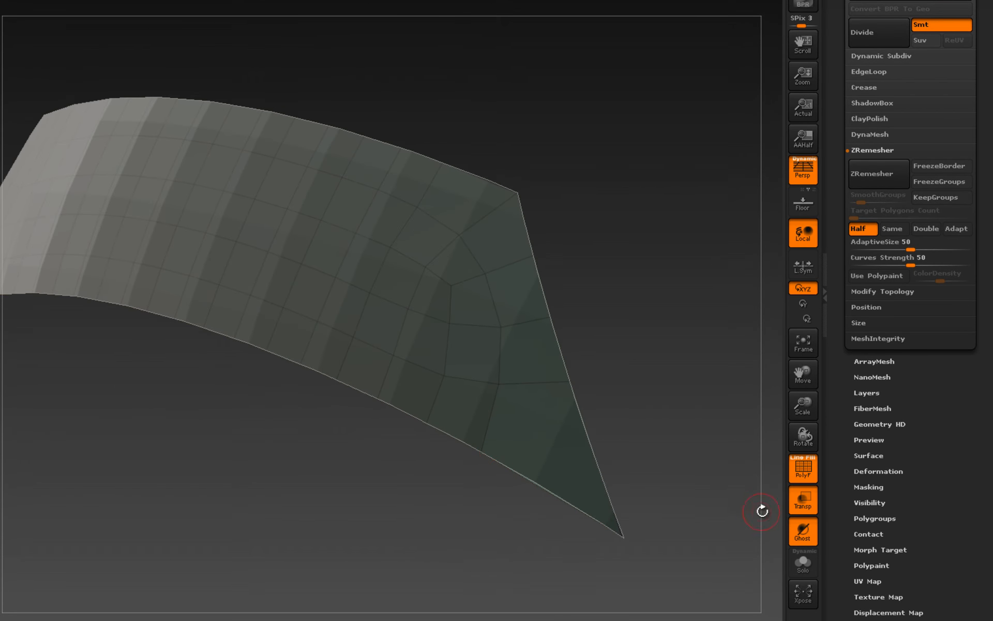
Turn off transparency and examine how the corrected strip fits the original panel
click(803, 499)
drag(665, 498, 307, 465)
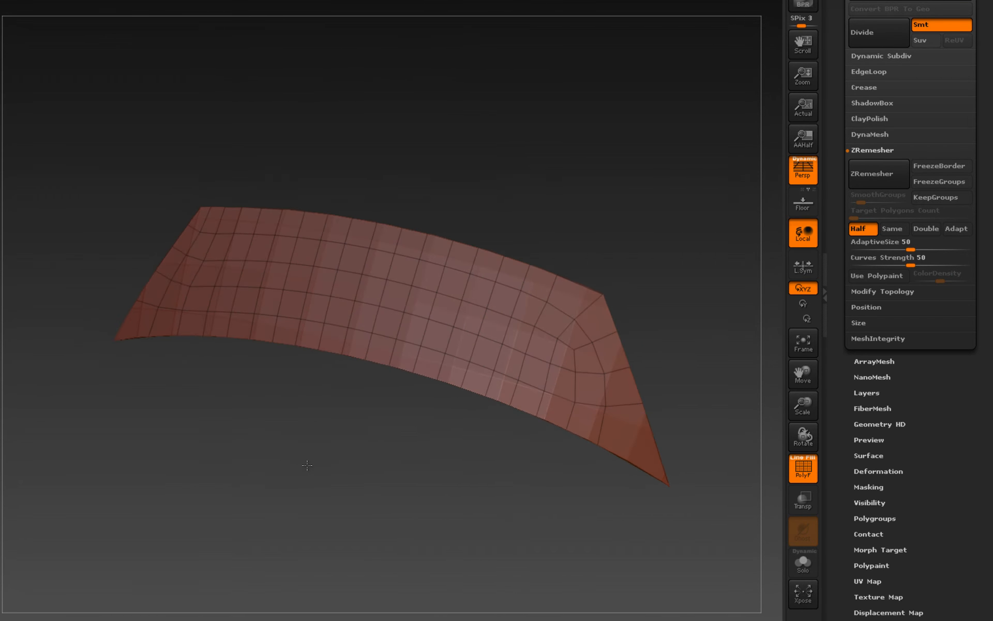
drag(612, 474, 546, 465)
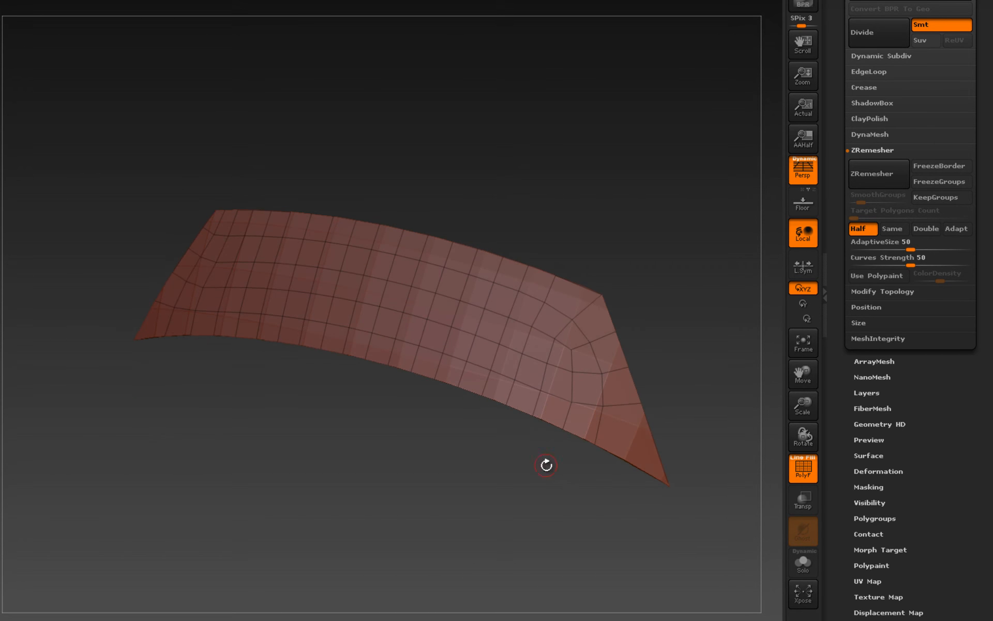
Isolate the strip, try a ZProject stroke over its lower corner without the original shown, and undo it
click(803, 568)
drag(631, 505, 523, 496)
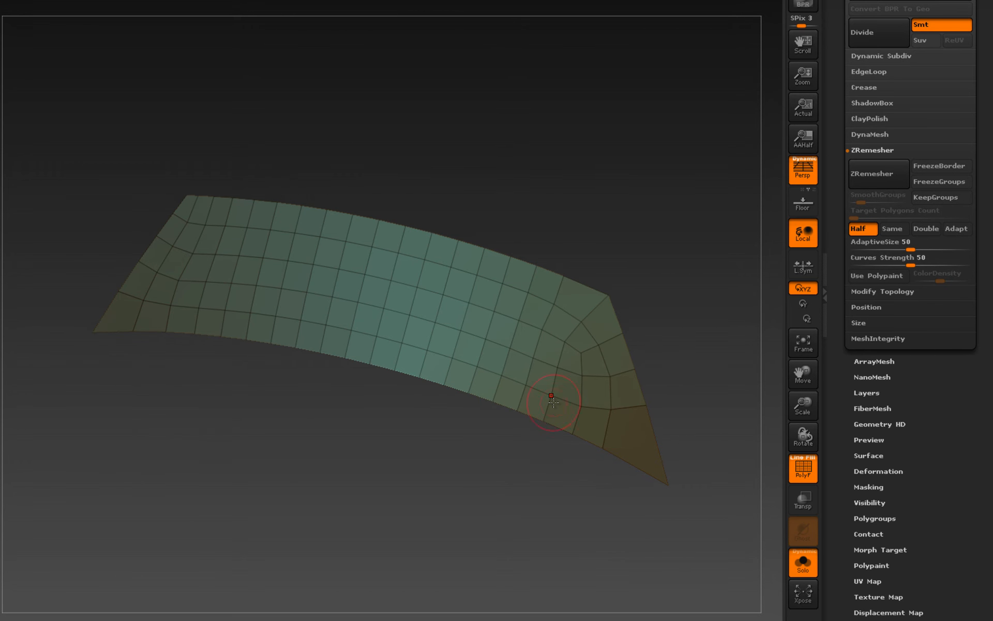
drag(568, 387, 571, 416)
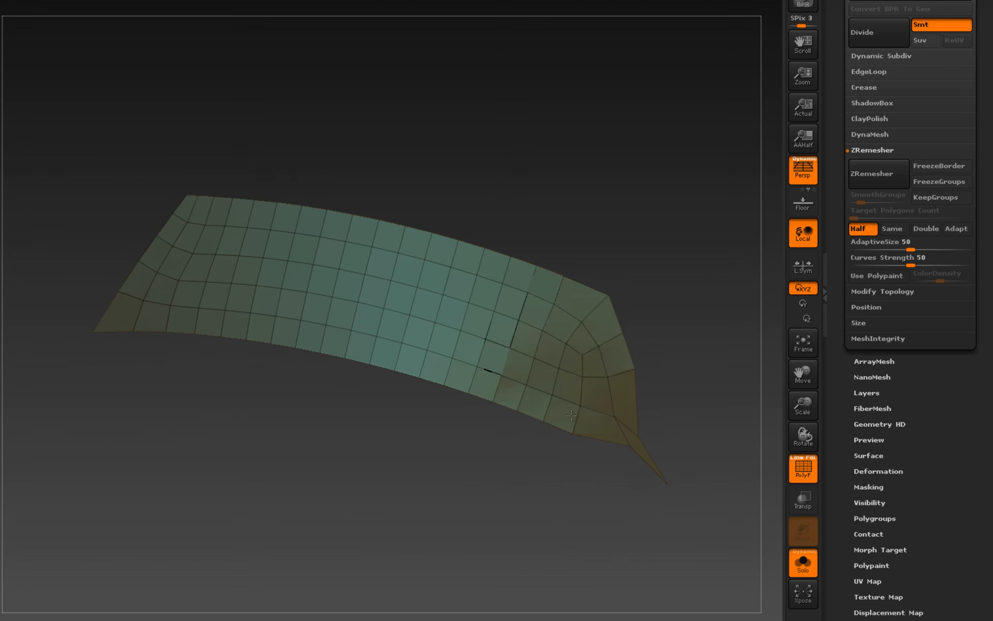
key(ctrl+z)
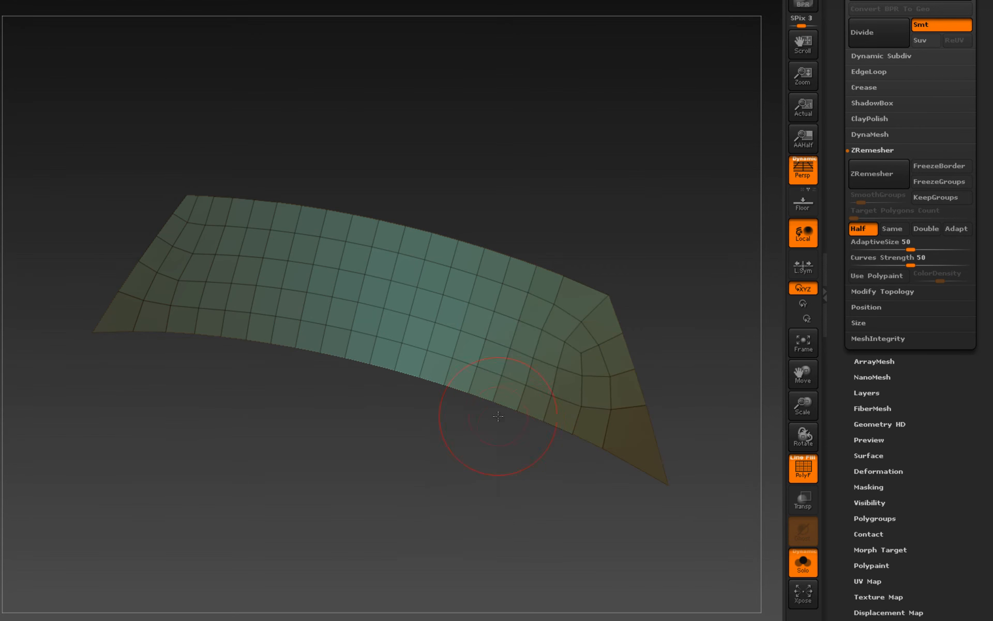
Compare the remeshed strip with its original panel by toggling Solo and switching between subtools PM3D_Cylinder3D5 and PM3D_Cylinder3D6_1
drag(829, 215, 825, 252)
click(861, 88)
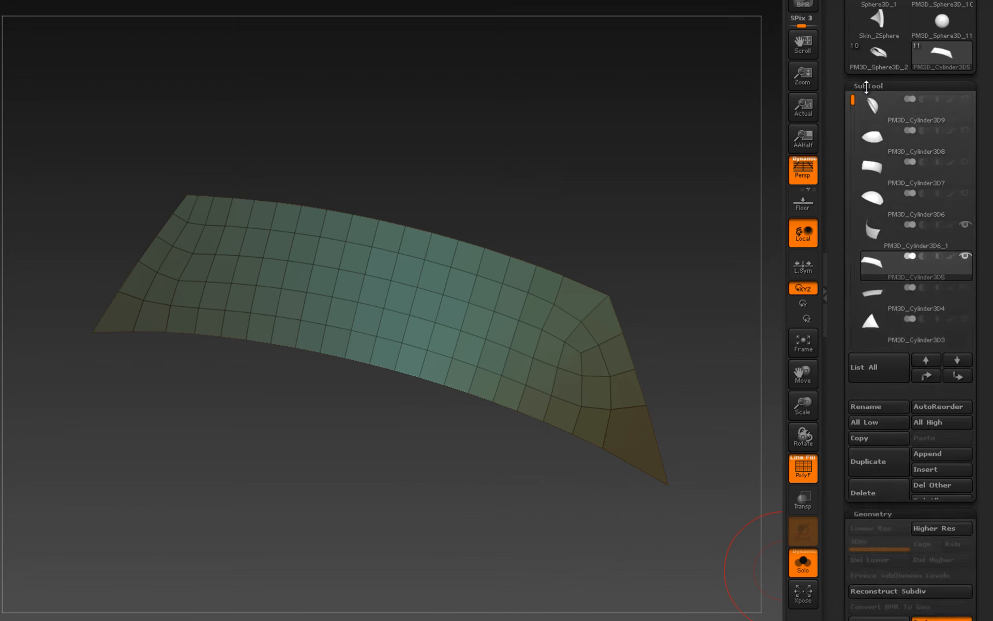
mouse_move(894, 240)
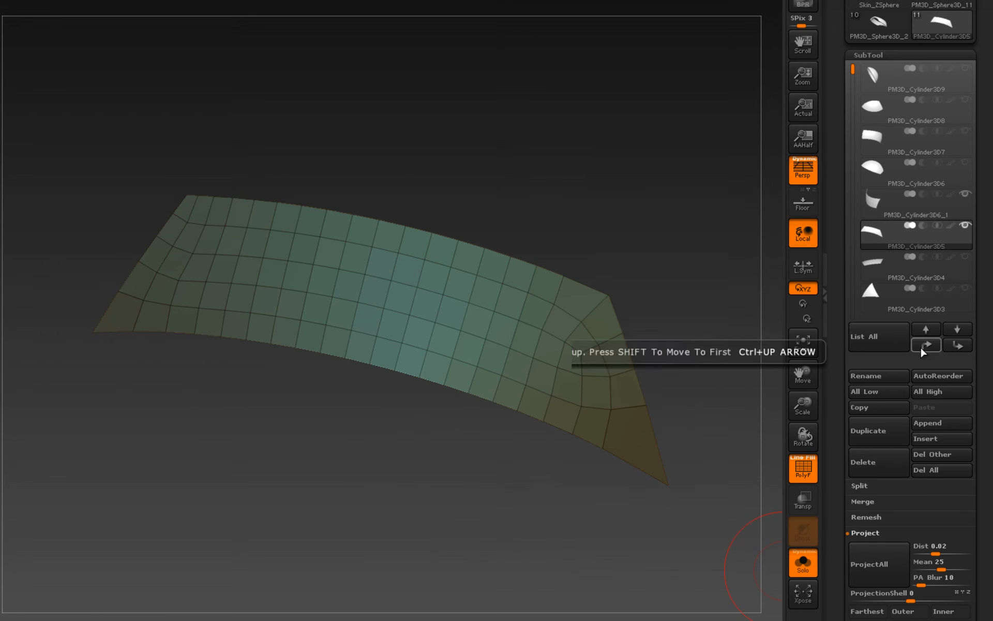
click(800, 569)
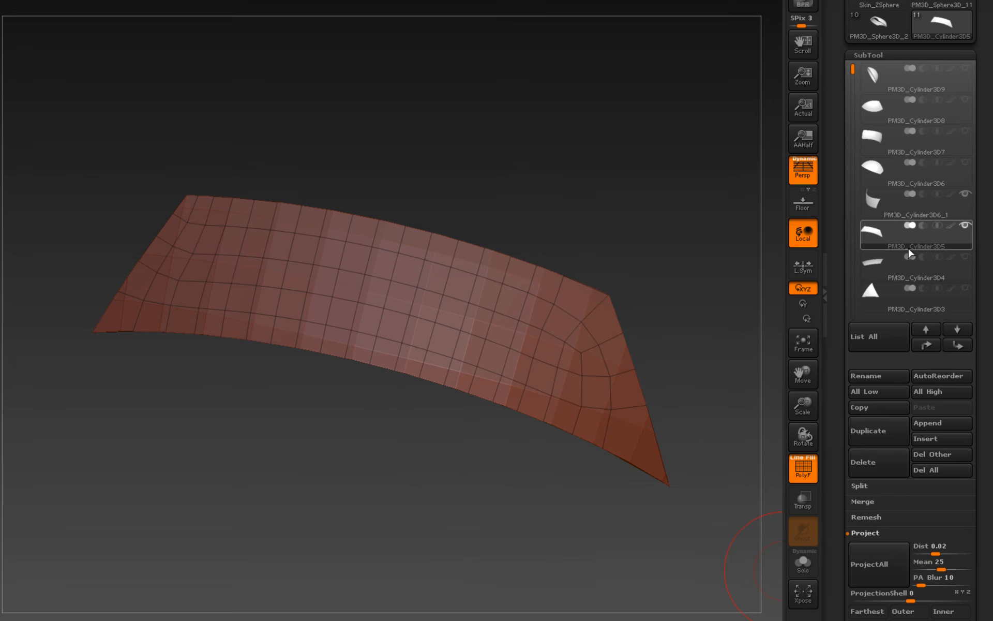
click(803, 563)
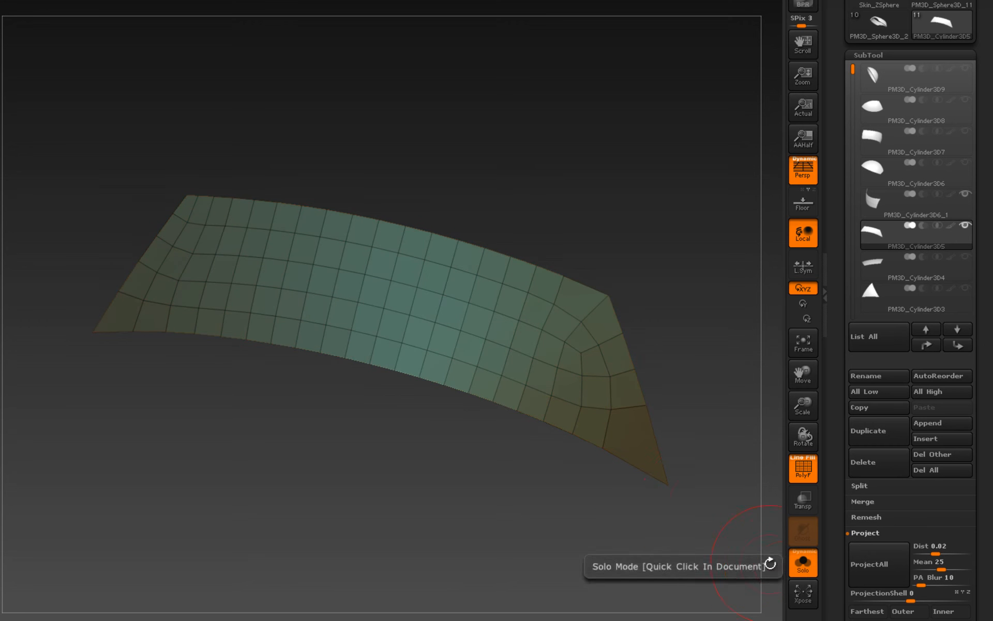
click(911, 205)
mouse_move(395, 484)
mouse_down()
mouse_move(416, 485)
mouse_move(405, 477)
mouse_up()
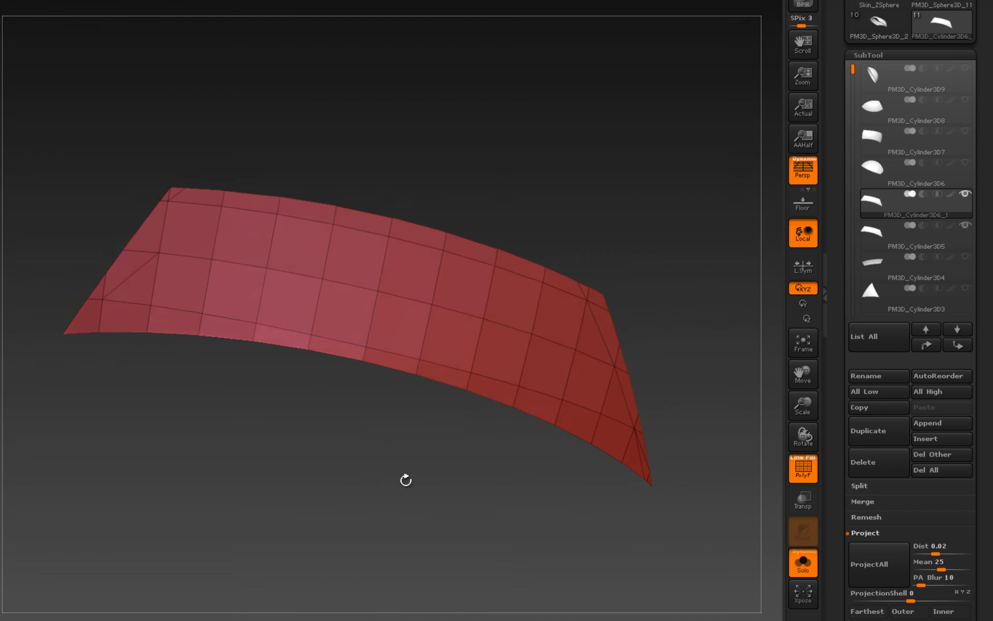
click(923, 238)
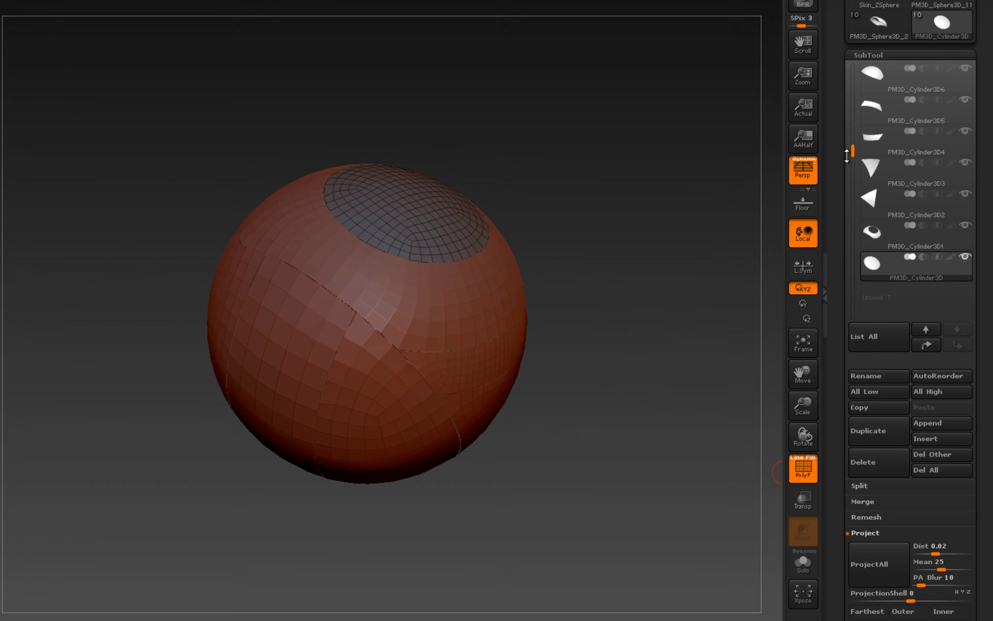
Check the sphere's remeshed panels by selecting subtools PM3D_Cylinder3D8, PM3D_Cylinder3D6 and PM3D_Cylinder3D4 one after another
drag(854, 151, 854, 72)
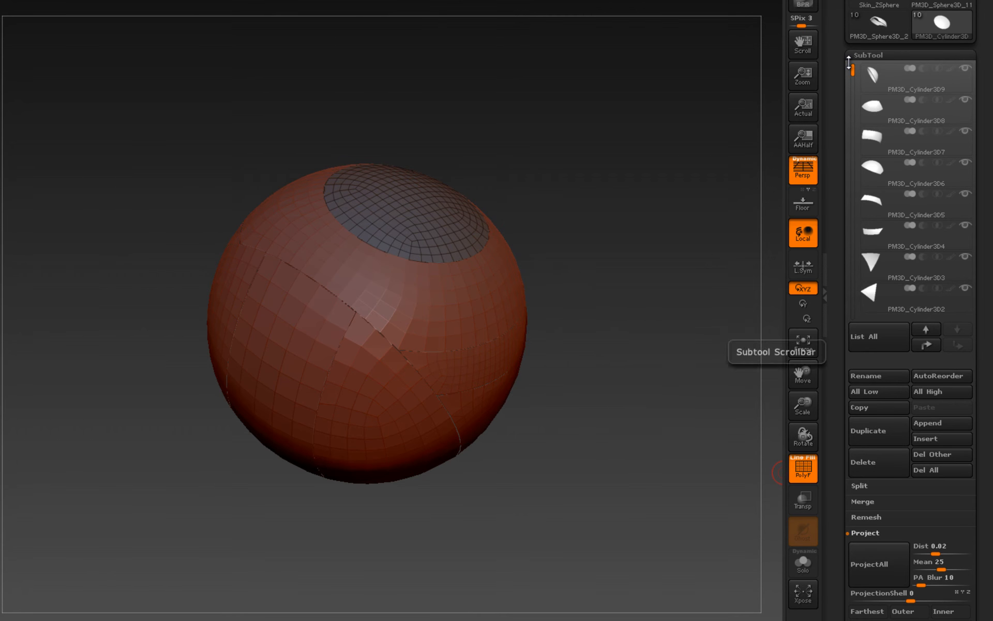
mouse_move(929, 89)
click(908, 112)
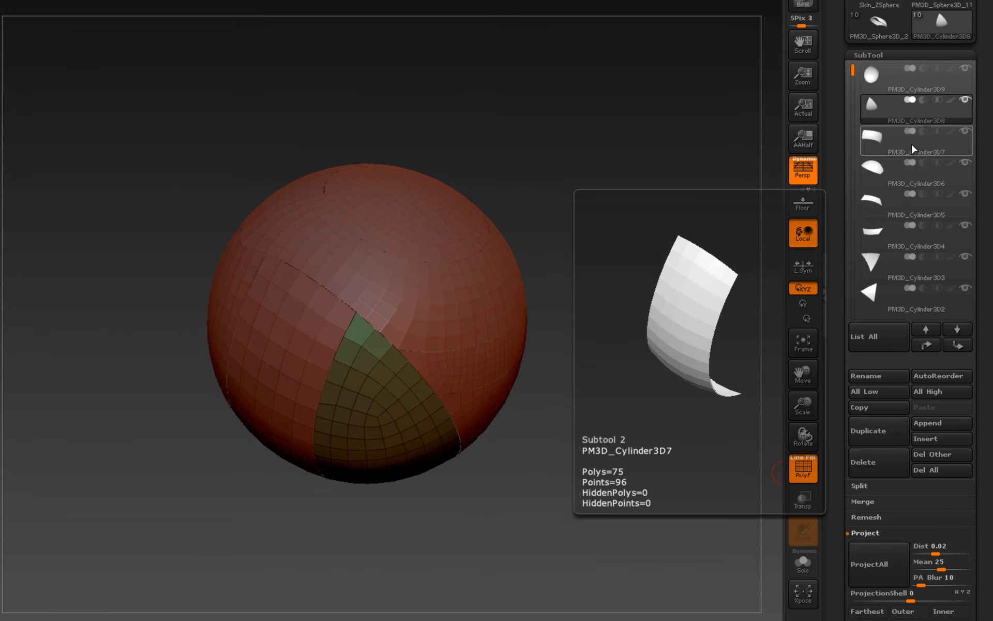
mouse_move(918, 169)
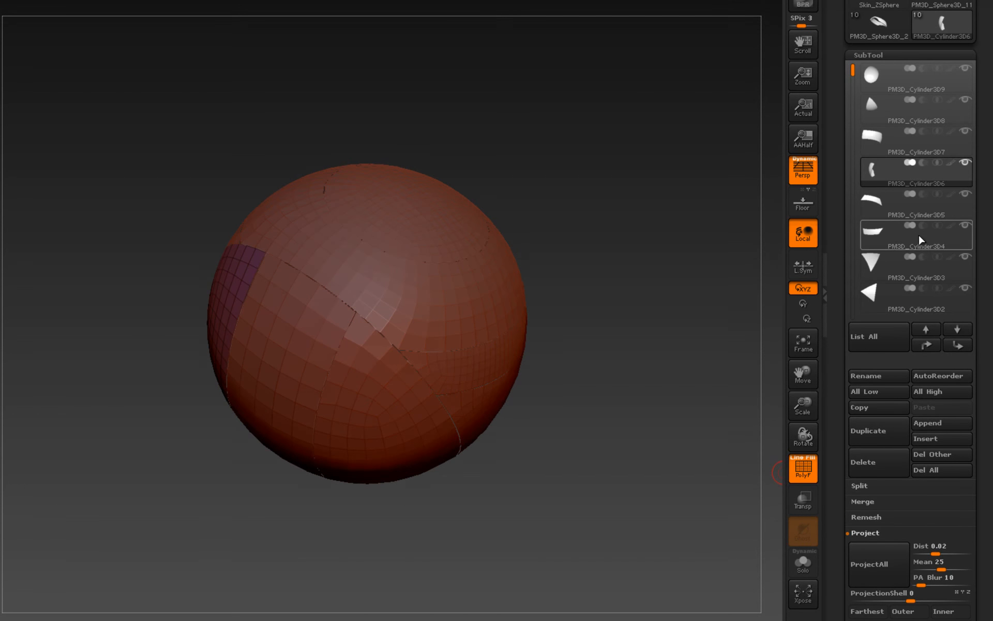
click(918, 234)
drag(637, 236, 661, 262)
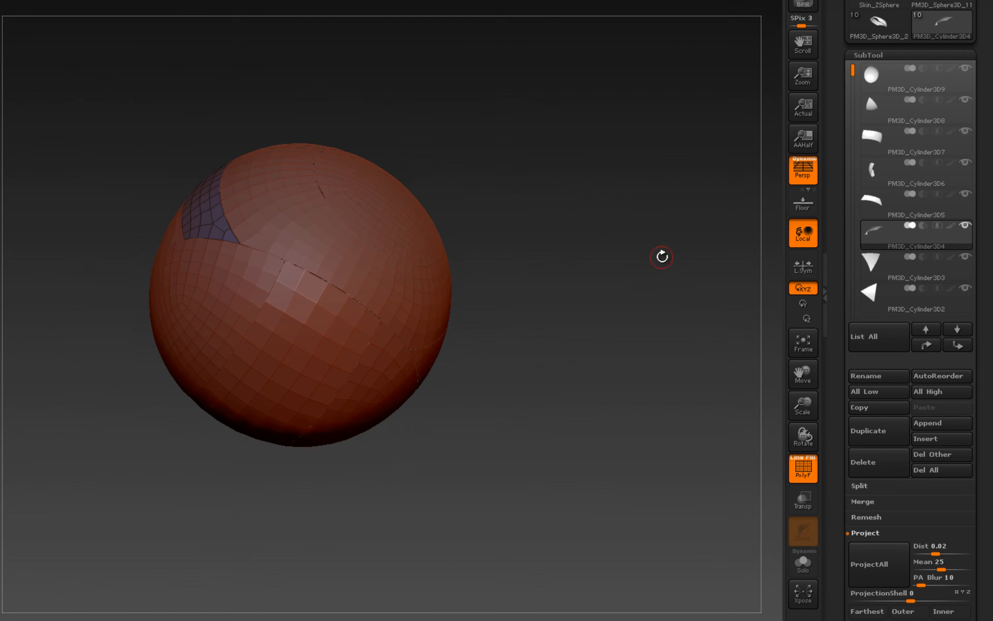
Merge all of the sphere's panel subtools down into the first one, PM3D_Cylinder3D9, accepting the non-undoable operation for every merge
click(887, 85)
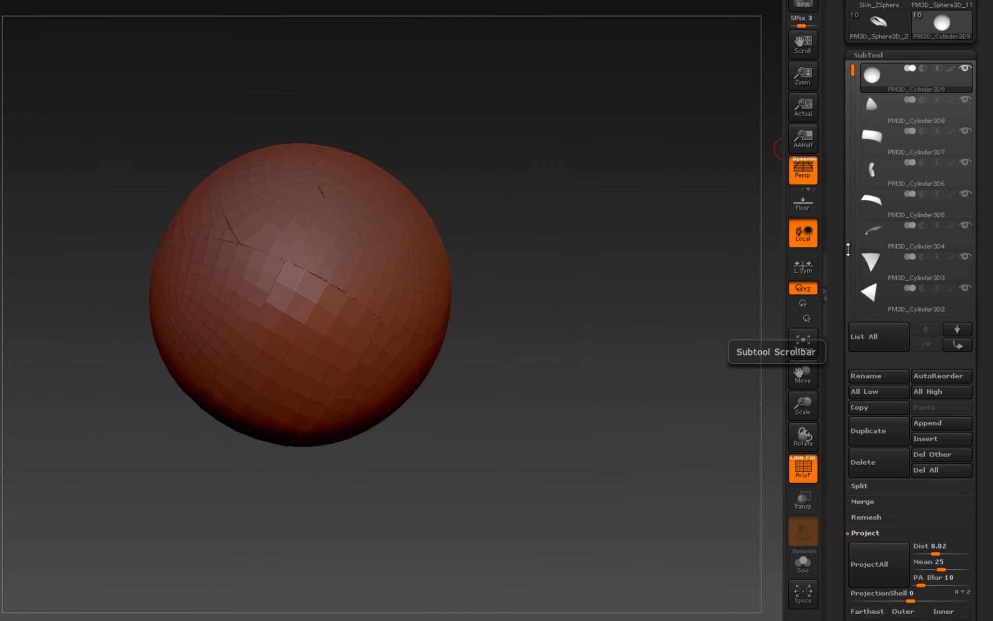
click(869, 502)
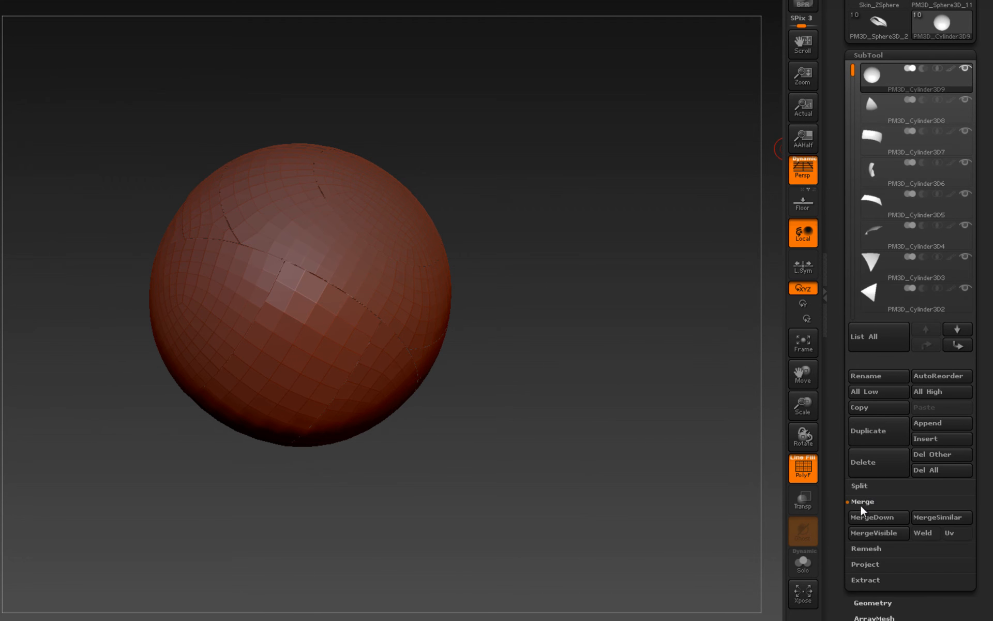
click(870, 517)
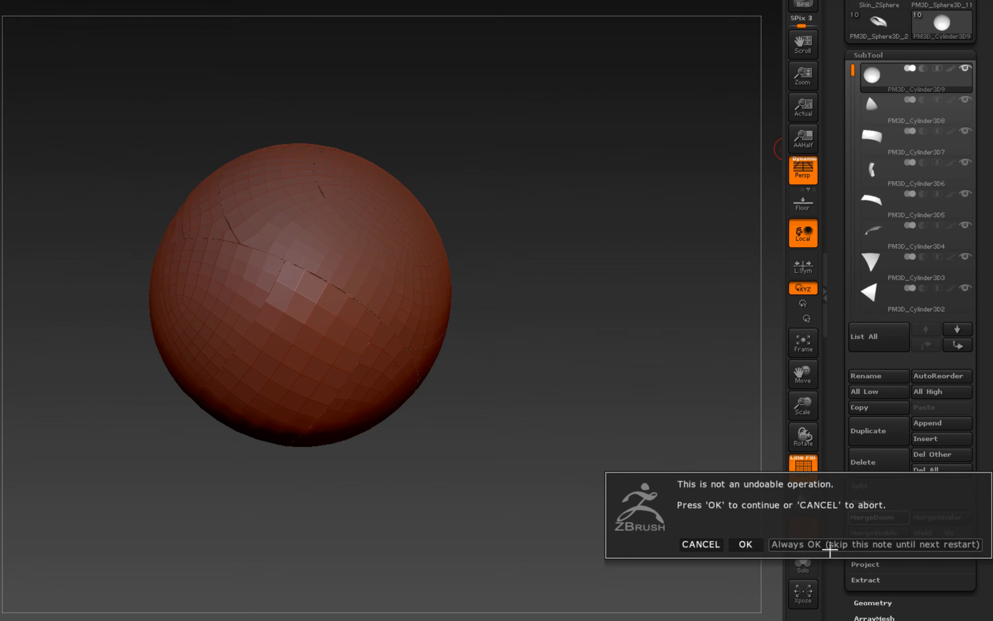
click(830, 547)
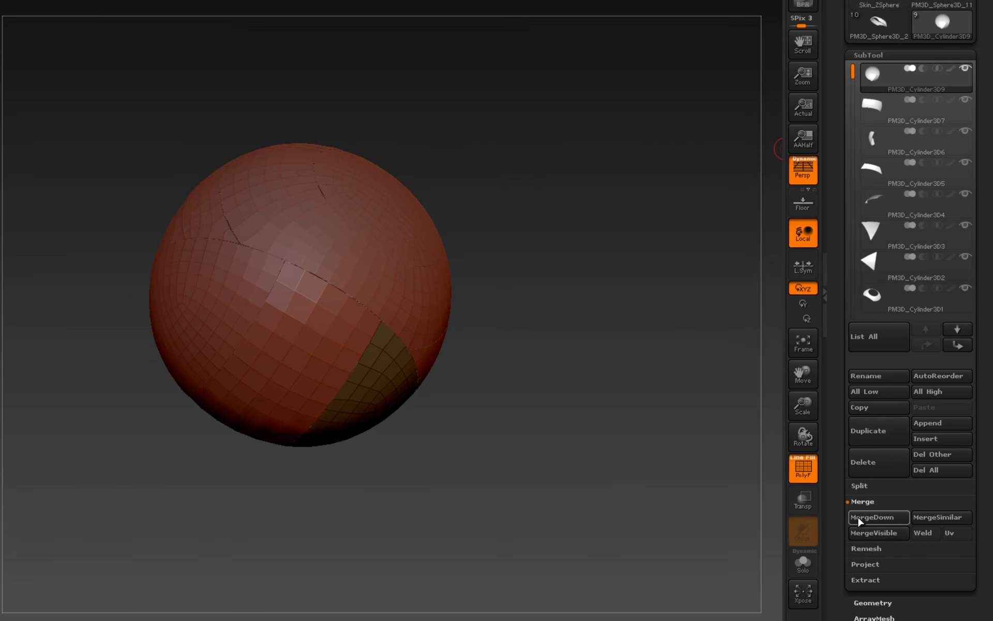
click(859, 517)
click(859, 517)
click(859, 517)
click(858, 517)
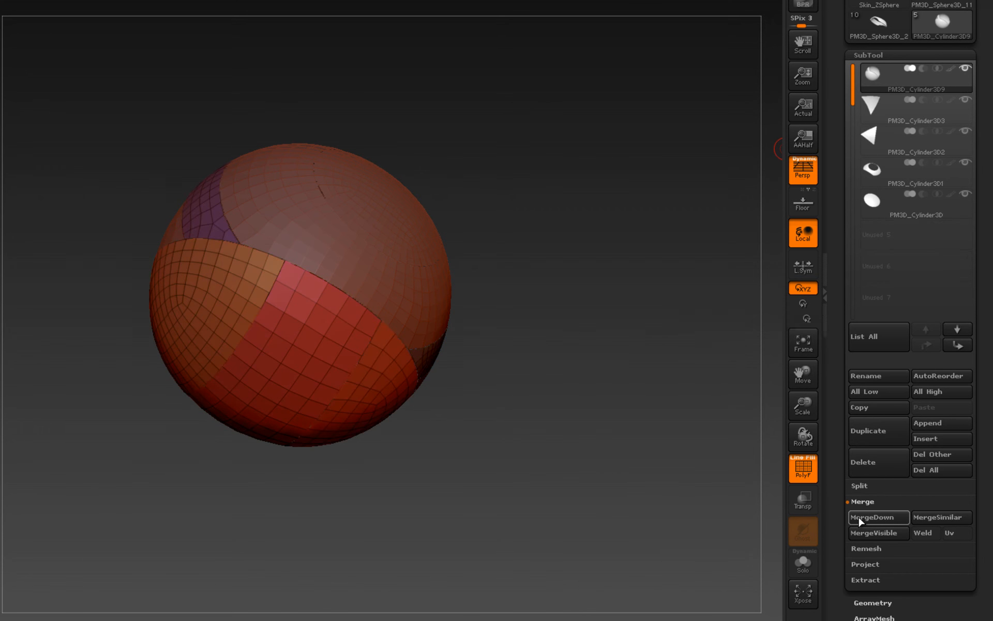
click(859, 518)
click(860, 517)
click(860, 517)
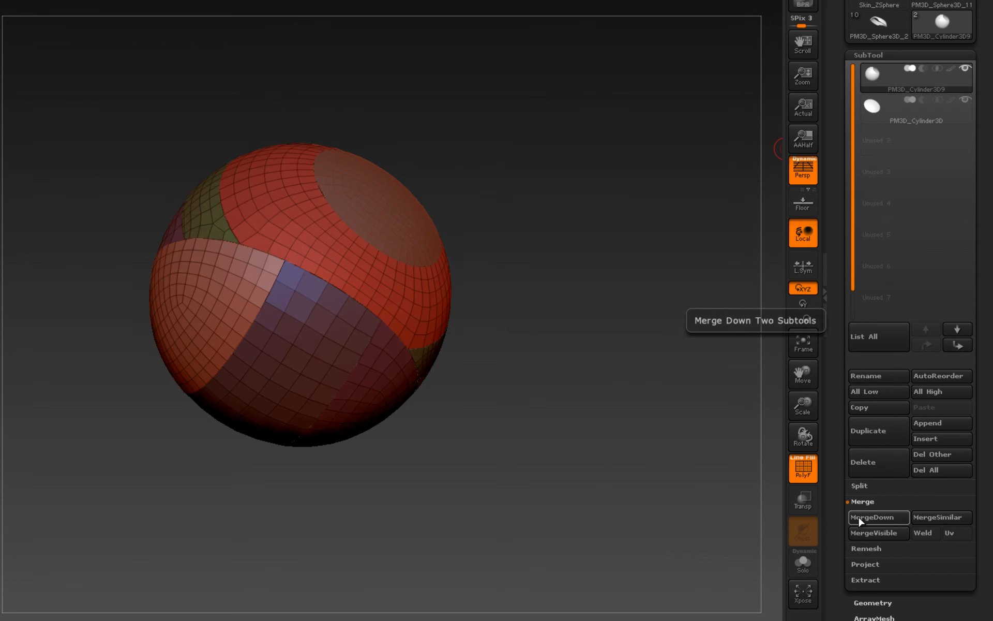
click(860, 517)
Try Panel Loops on the merged sphere with Polish 13 and Thickness 0.05268, inspect the panels, and undo it
drag(567, 294, 503, 236)
drag(491, 218, 511, 266)
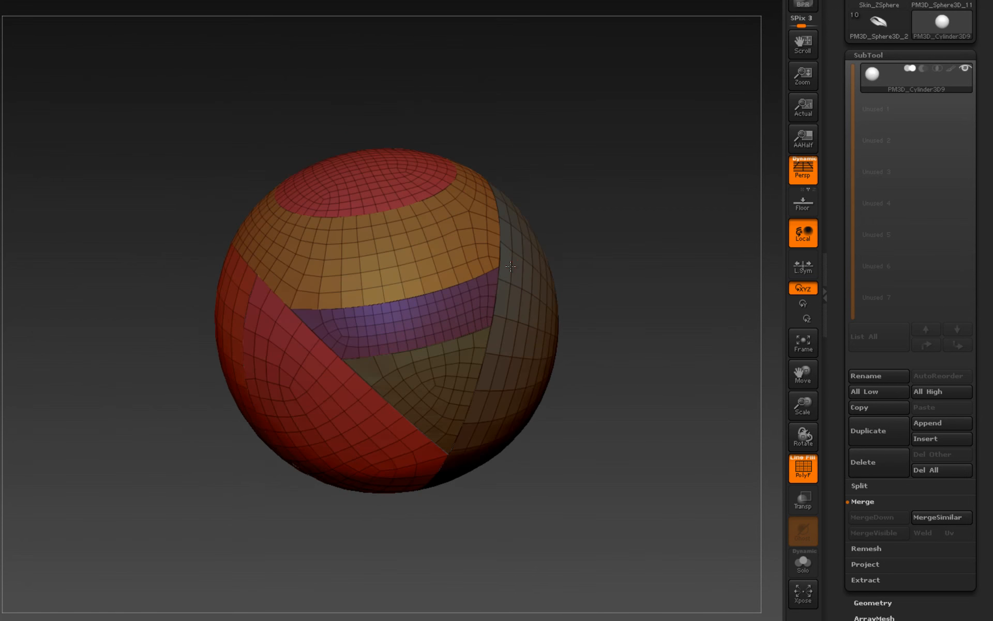
drag(271, 344, 340, 347)
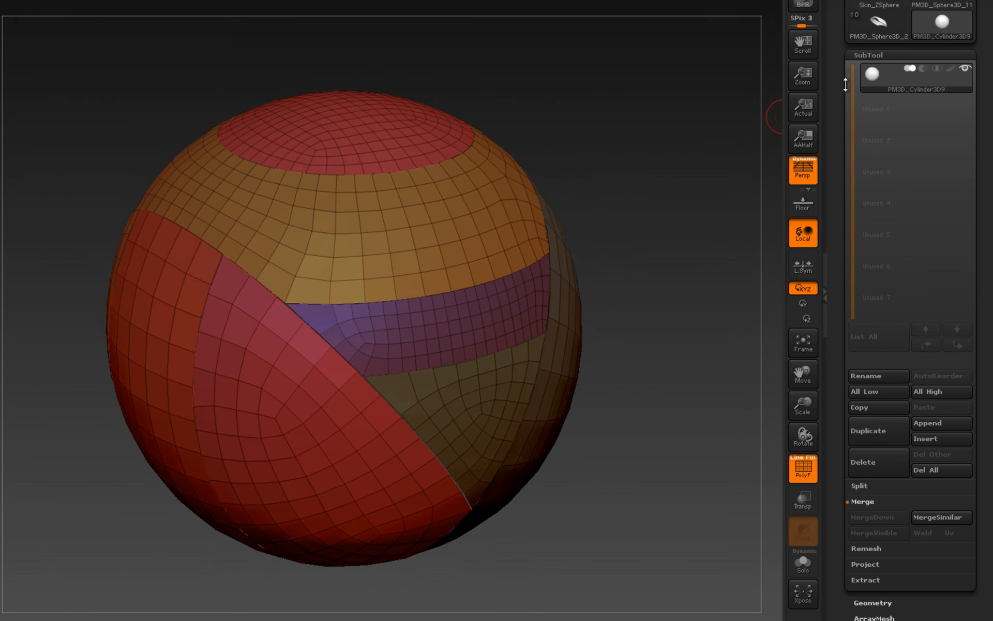
click(861, 54)
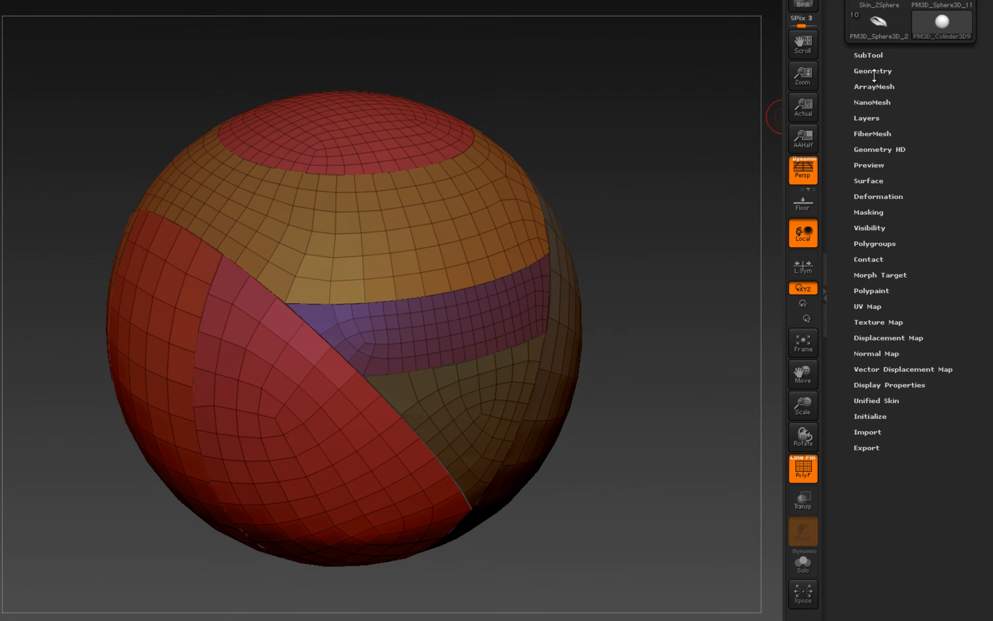
click(873, 71)
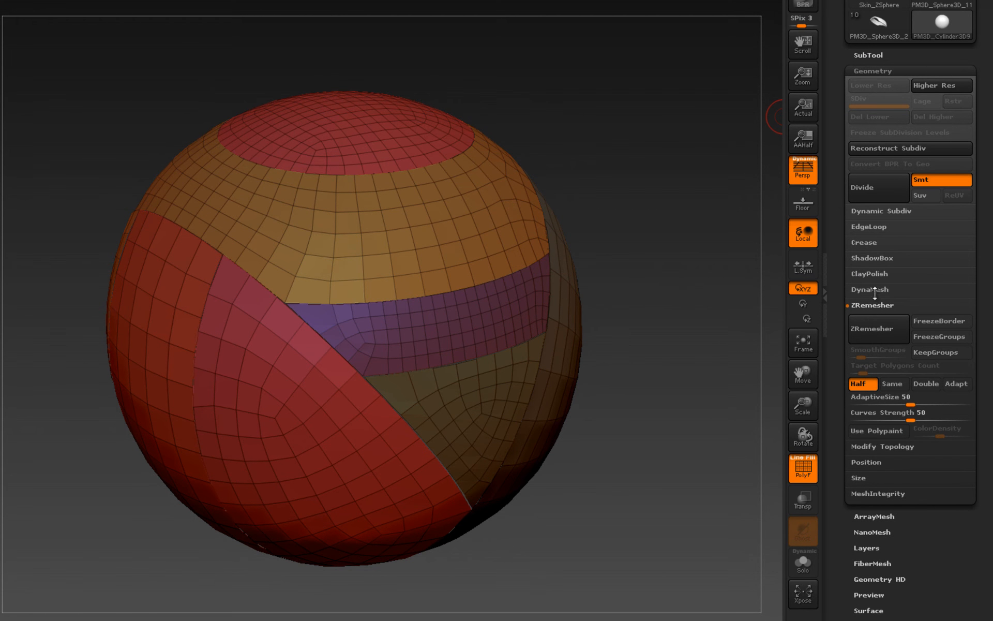
click(872, 229)
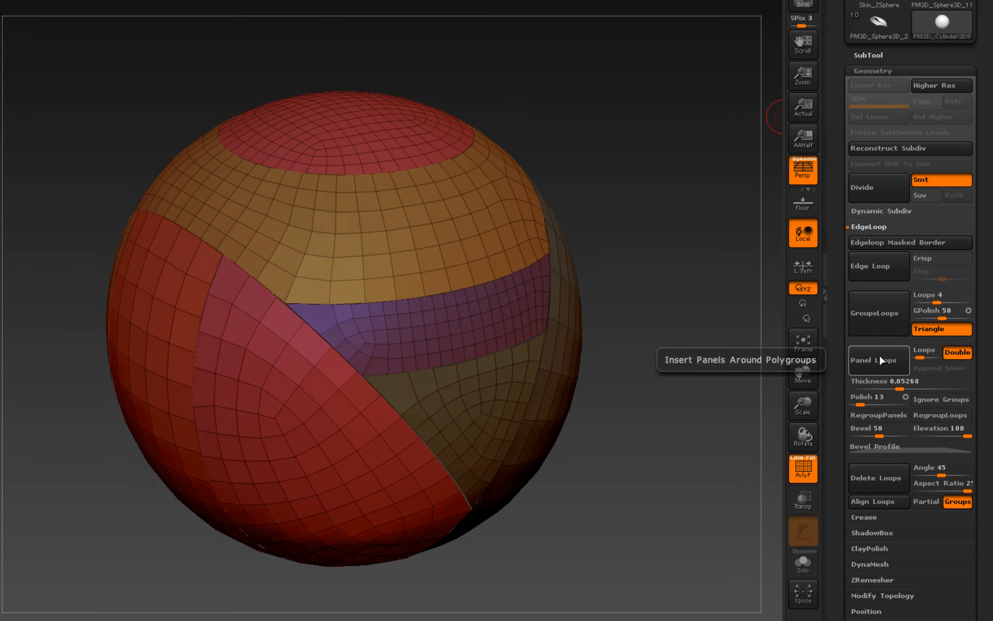
click(892, 362)
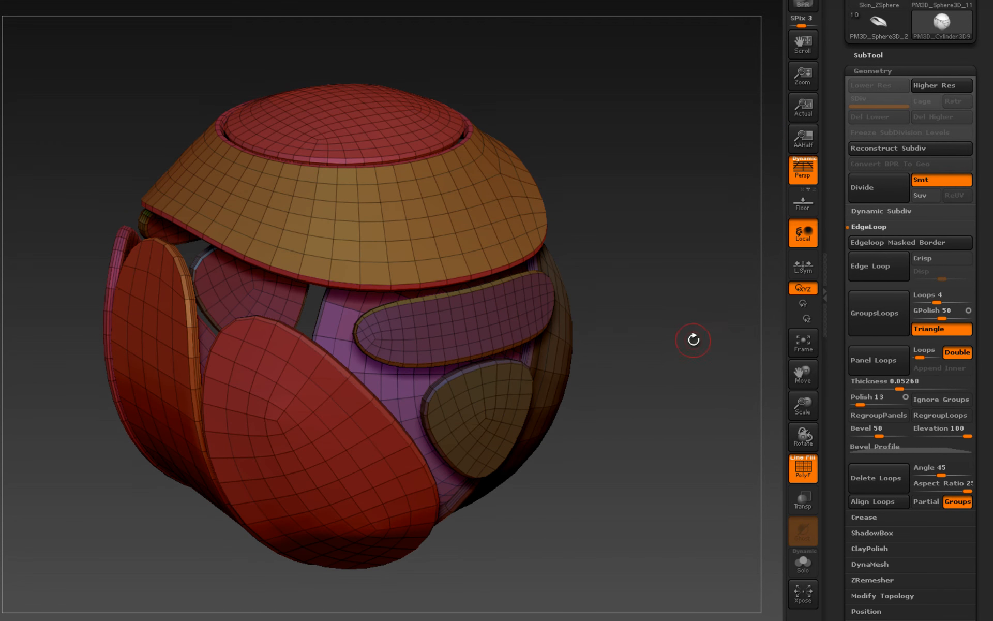
drag(695, 337, 670, 344)
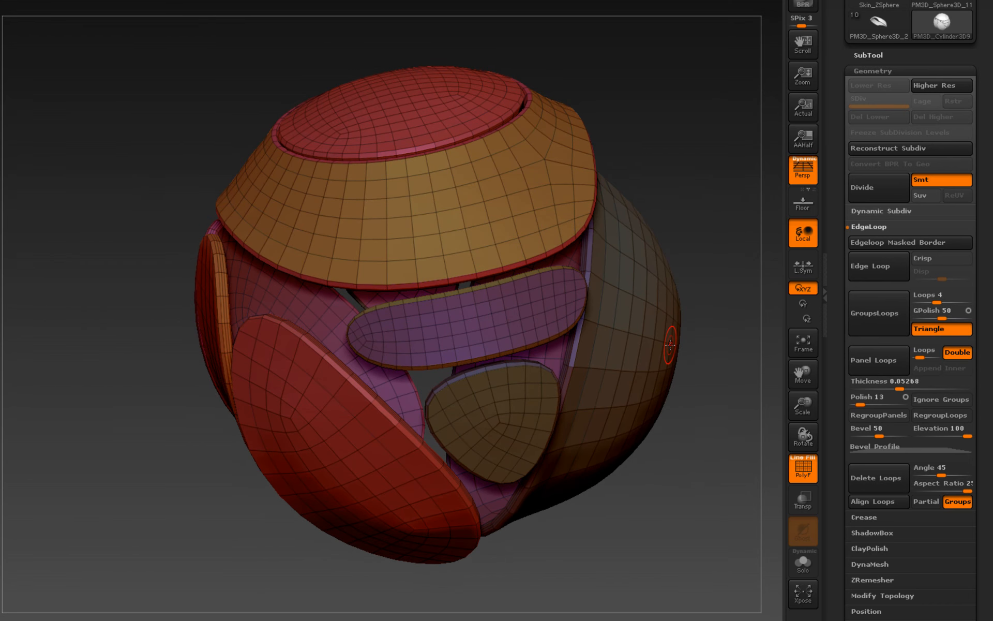
key(ctrl+z)
Try Panel Loops with Polish 0, examine the gaps and corners between the panels up close, and undo it
drag(861, 404, 852, 404)
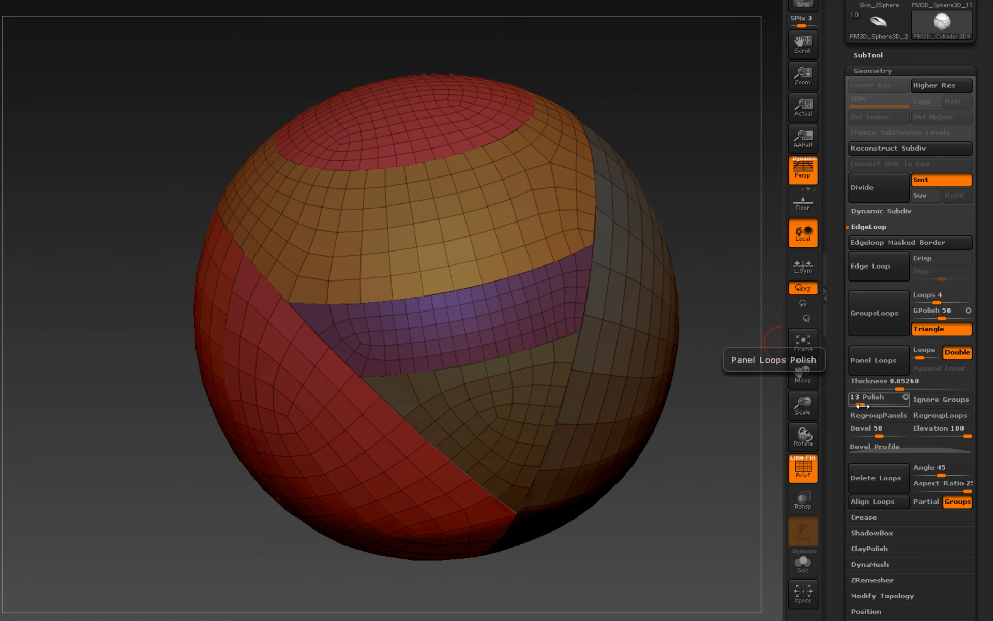
click(891, 365)
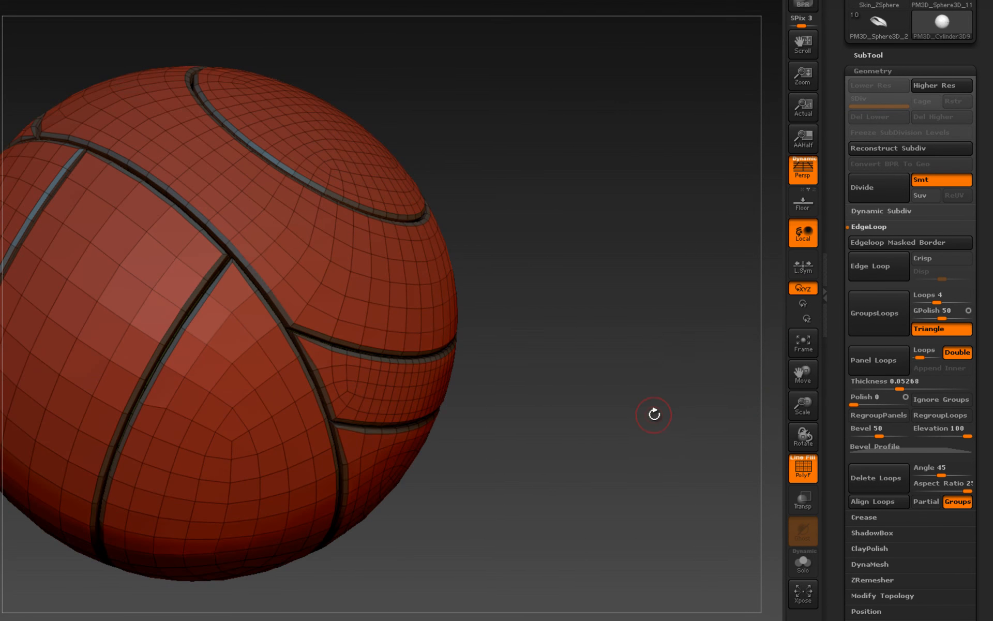
mouse_move(655, 414)
mouse_down()
mouse_move(626, 399)
mouse_move(605, 419)
mouse_up()
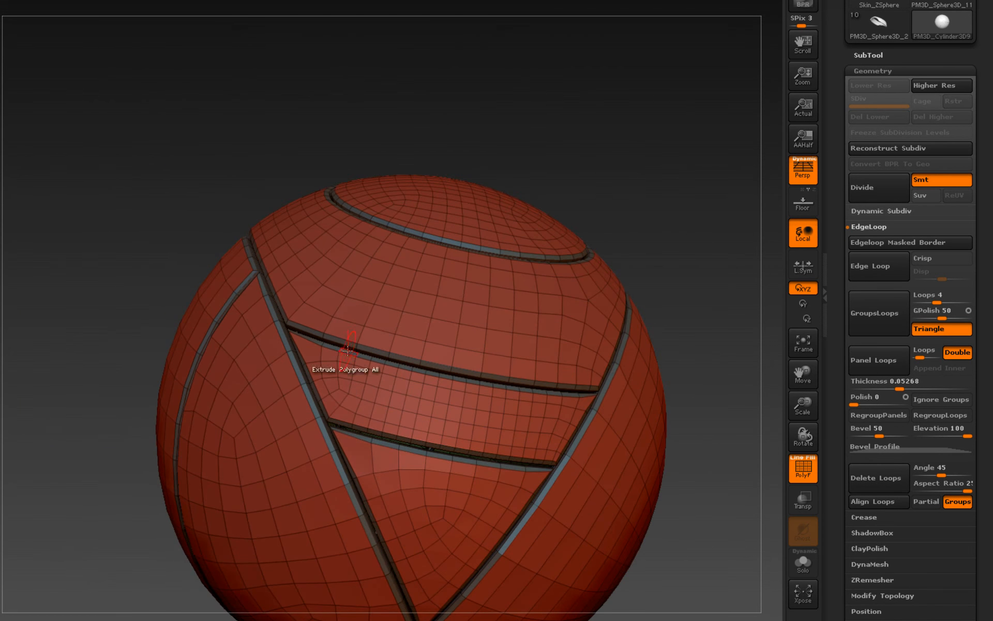
alt+right_drag(410, 414, 448, 521)
right_drag(264, 382, 189, 366)
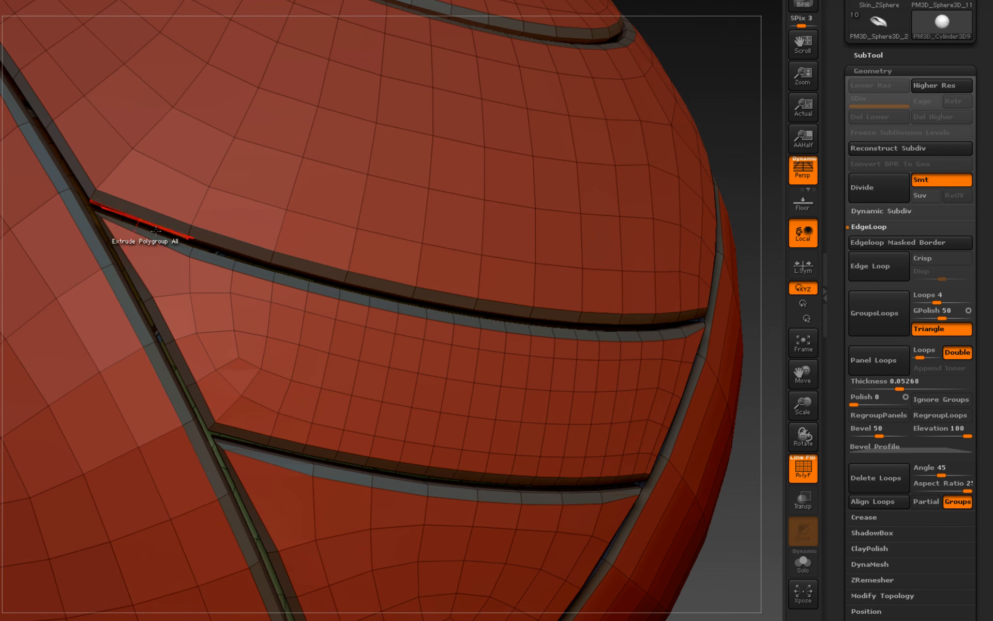
right_drag(189, 289, 335, 377)
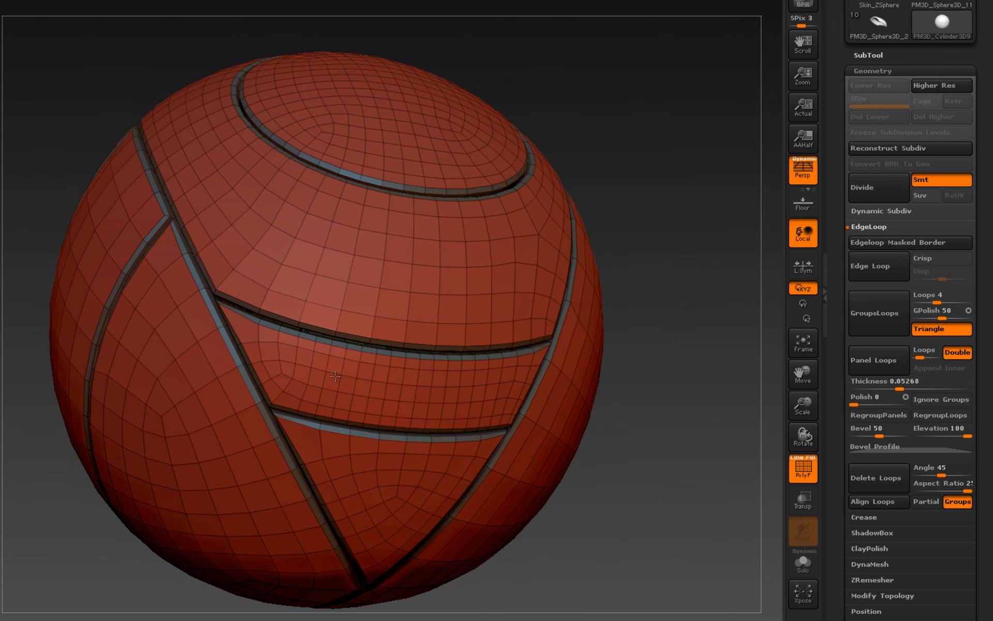
key(ctrl+z)
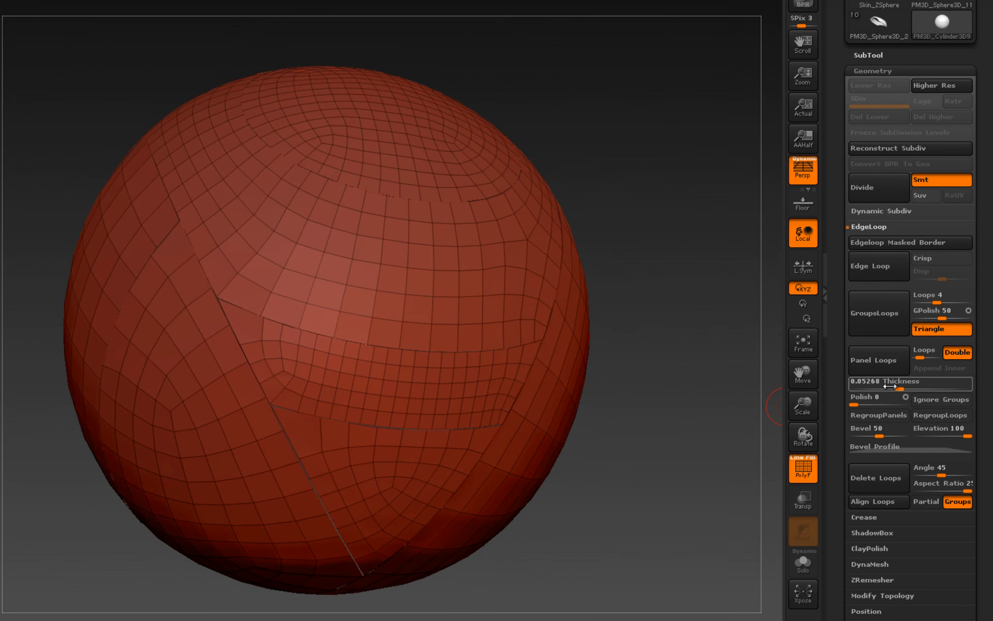
Try Panel Loops with Thickness raised to 0.16543, inspect the narrow strip's corner, and undo it
drag(900, 388, 912, 387)
click(881, 362)
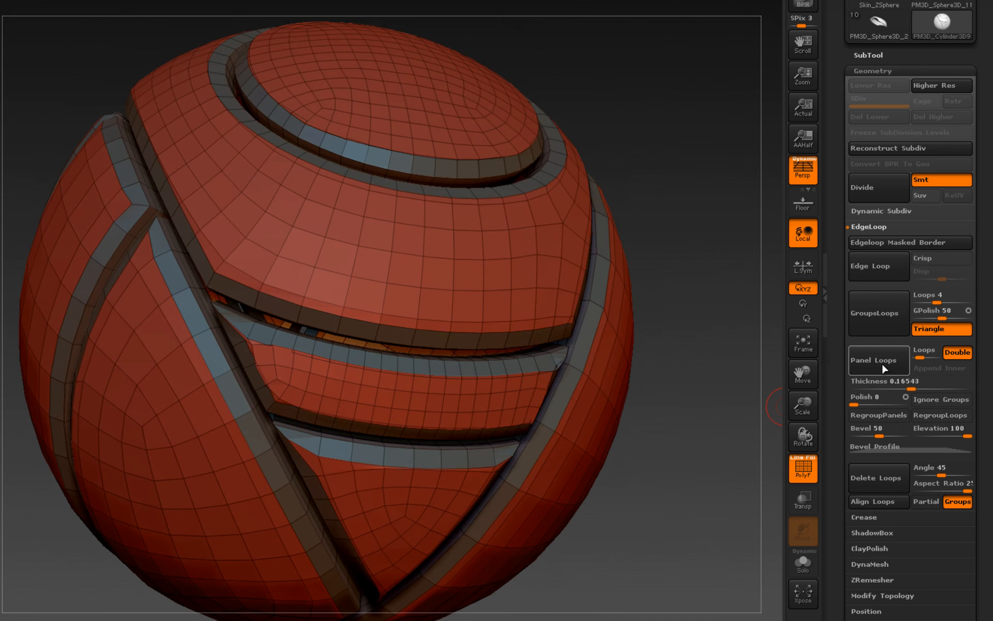
ctrl+right_drag(544, 357, 533, 344)
ctrl+right_drag(289, 362, 243, 275)
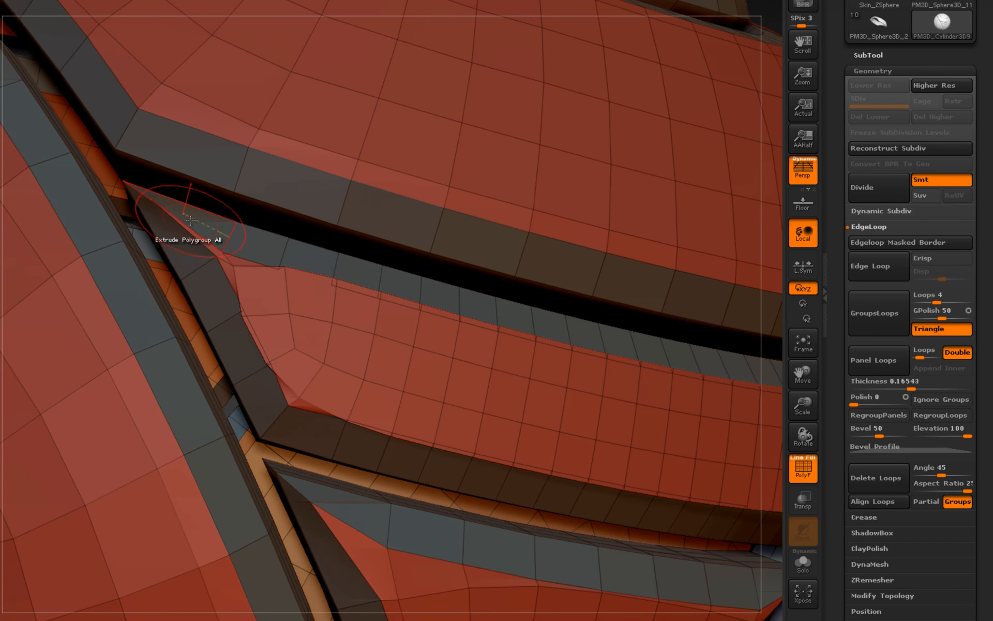
key(ctrl+z)
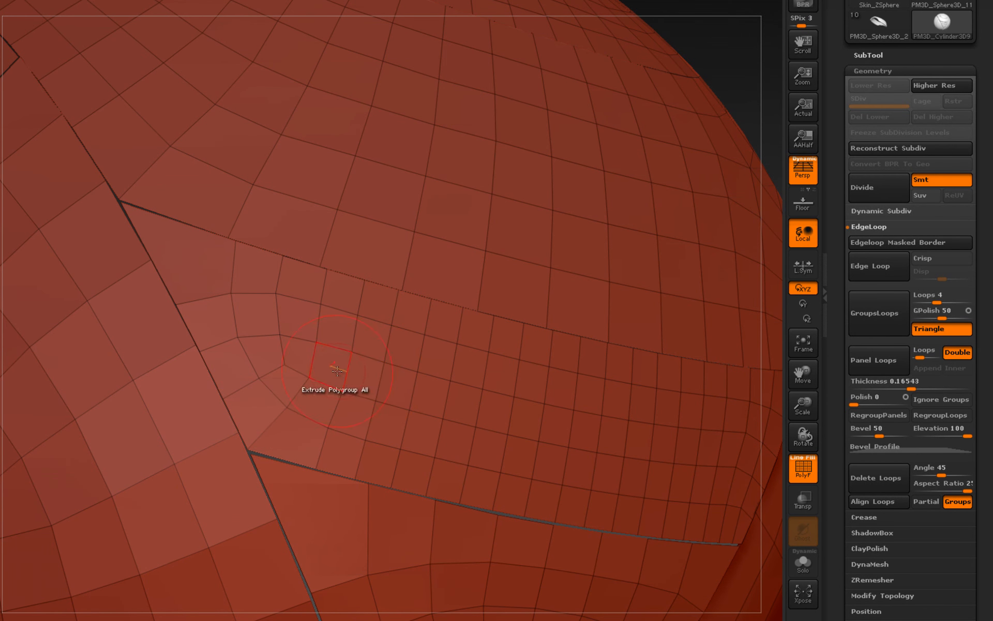
Give all panels a slight thickness with Extrude Polygroup All and crease their edges by polygroup
key(ctrl+shift+z)
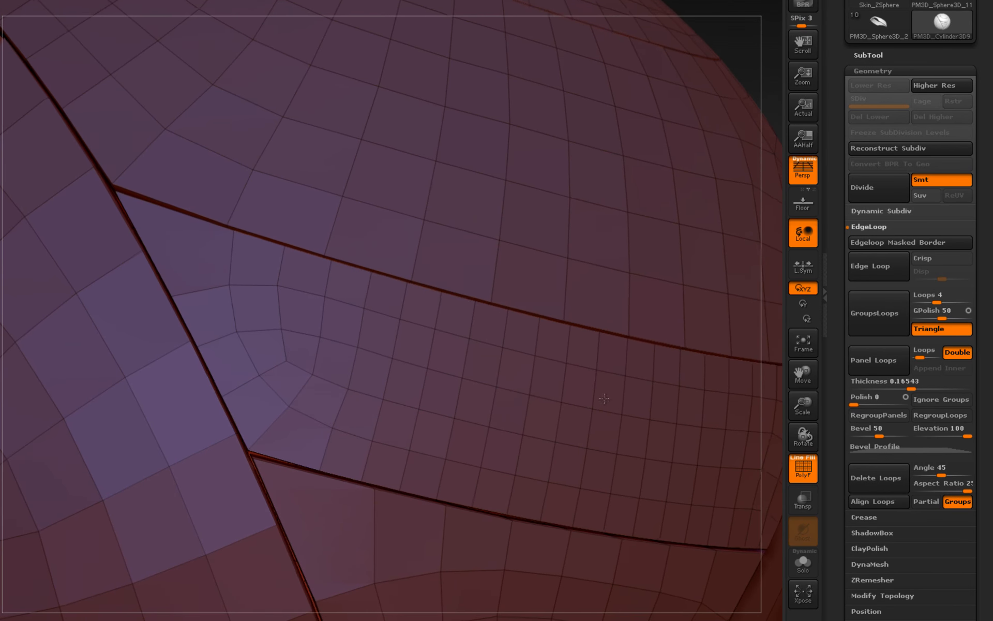
right_drag(450, 398, 346, 385)
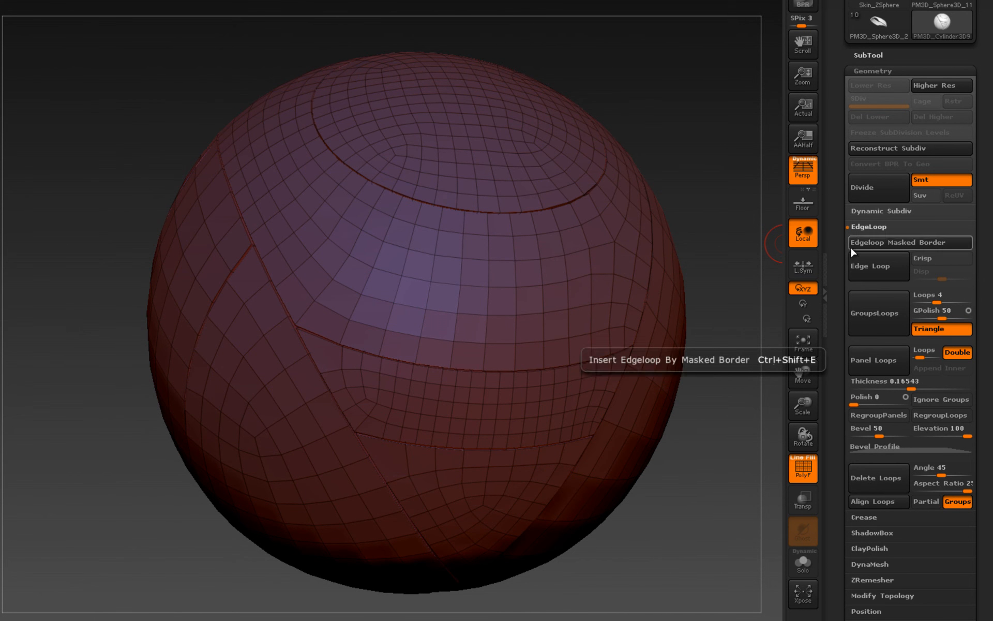
click(874, 515)
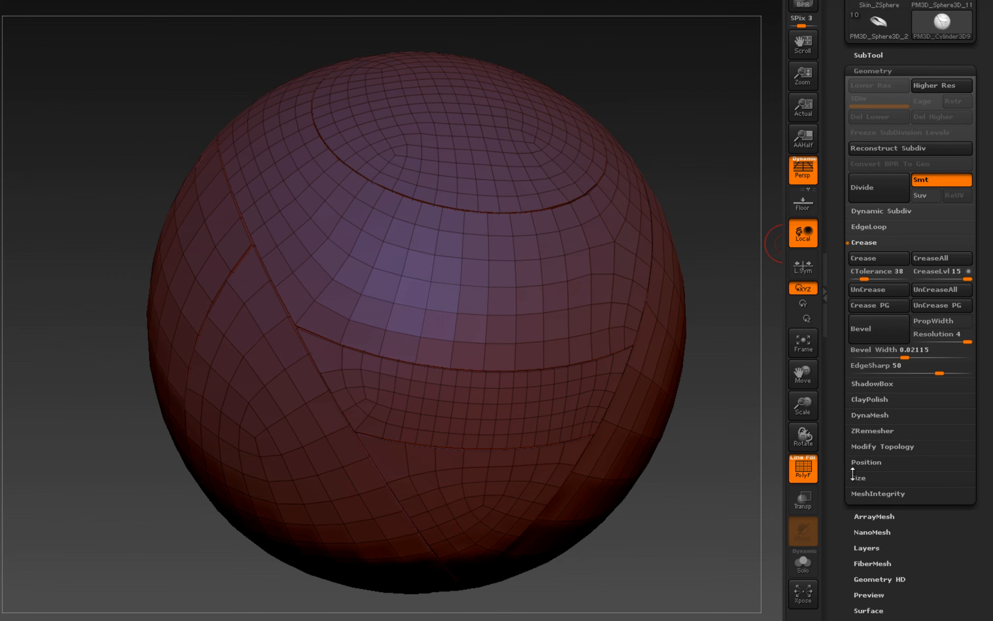
click(872, 304)
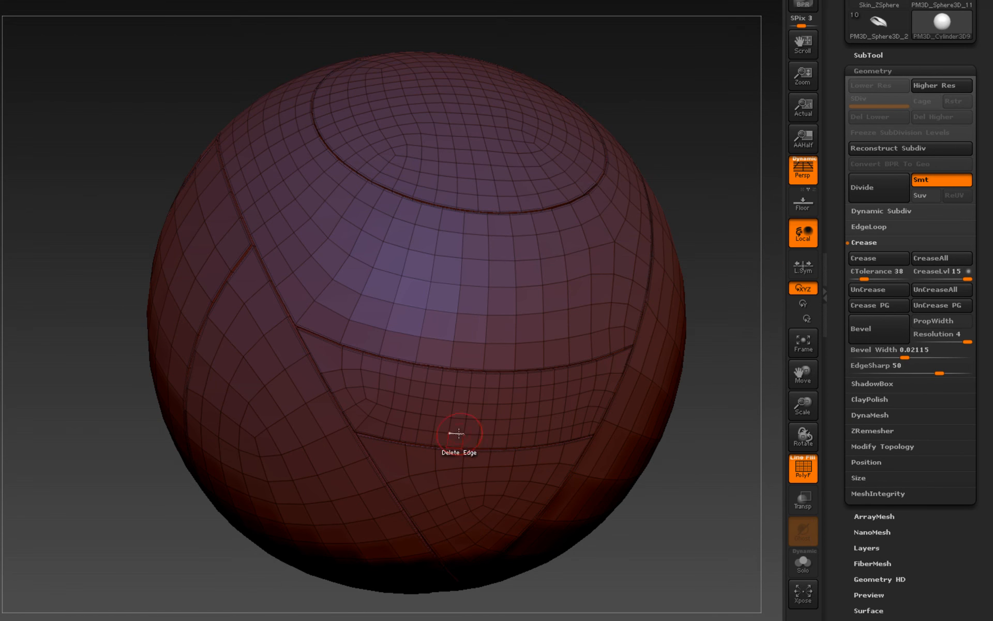
Try beveling the creased panel edges at Resolution 4 with a Bevel Width of 0.02561, and undo the bevel
click(904, 356)
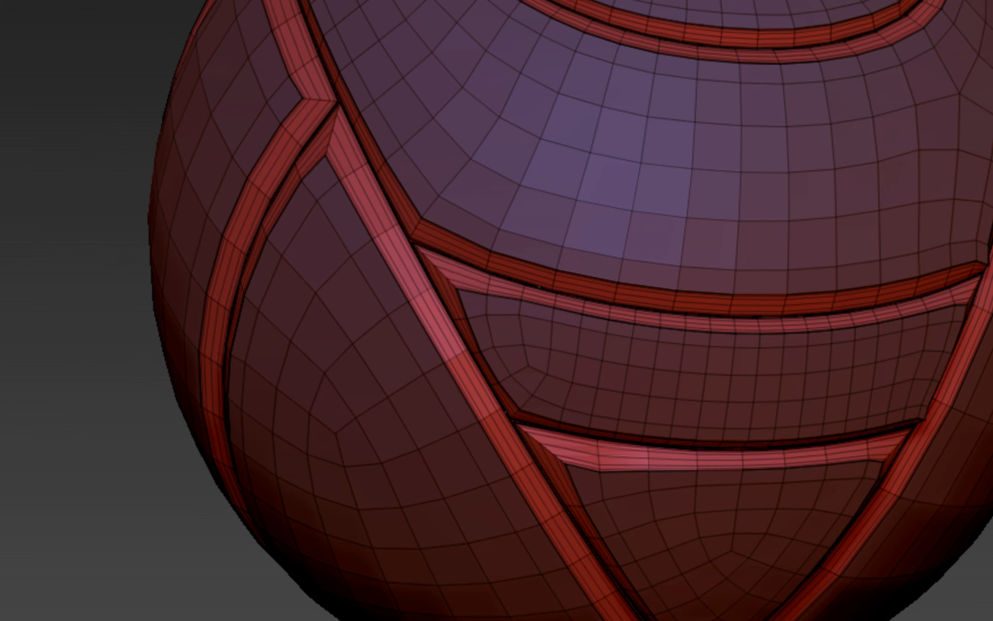
drag(863, 346, 844, 345)
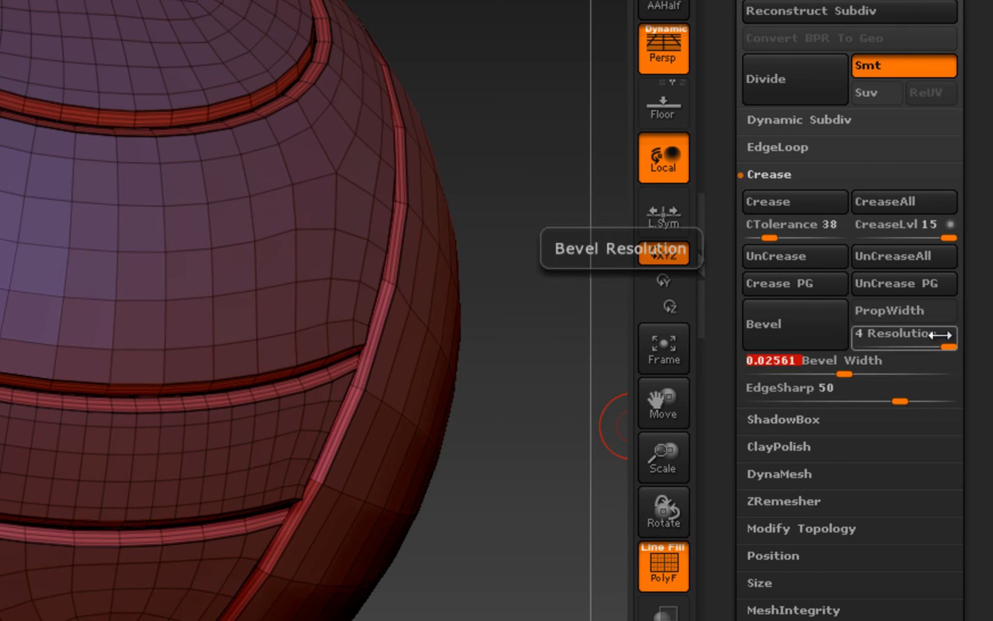
key(ctrl+z)
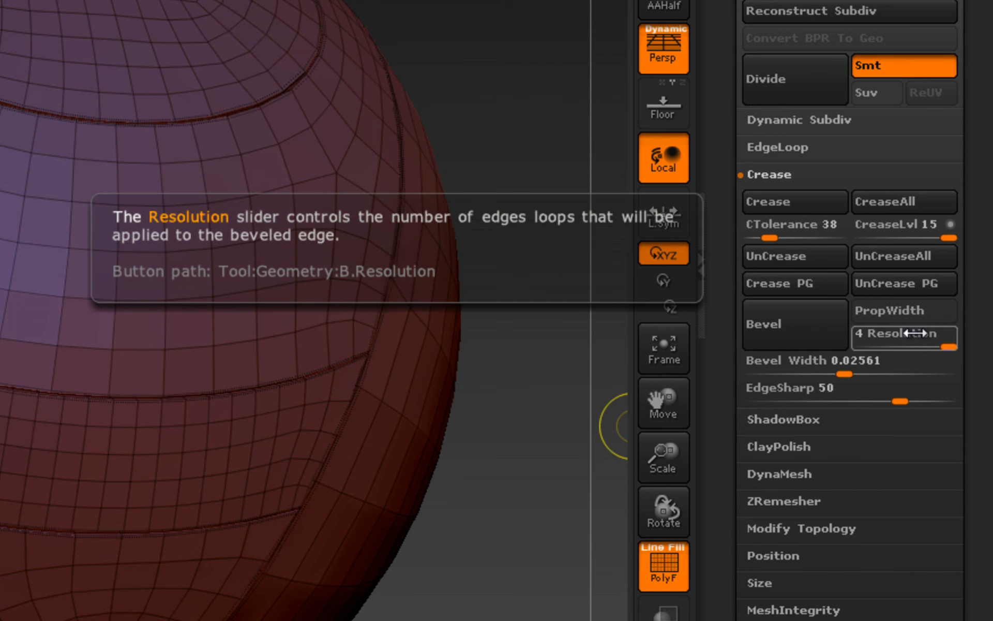
Bevel the creased panel edges at Resolution 0, undoing the first trial and using a Bevel Width of 0.02941
drag(937, 342, 852, 343)
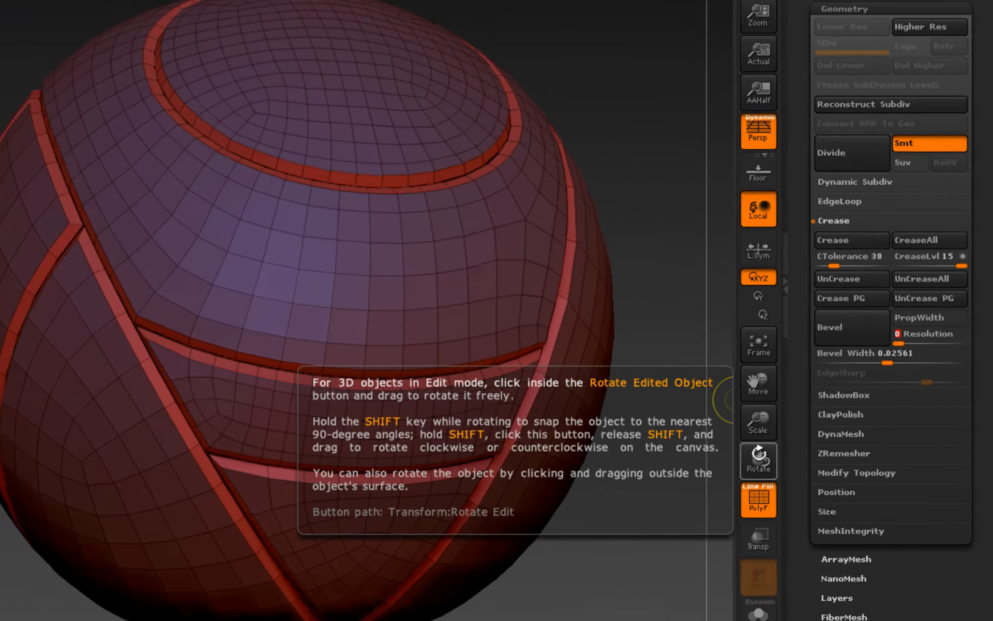
key(ctrl+z)
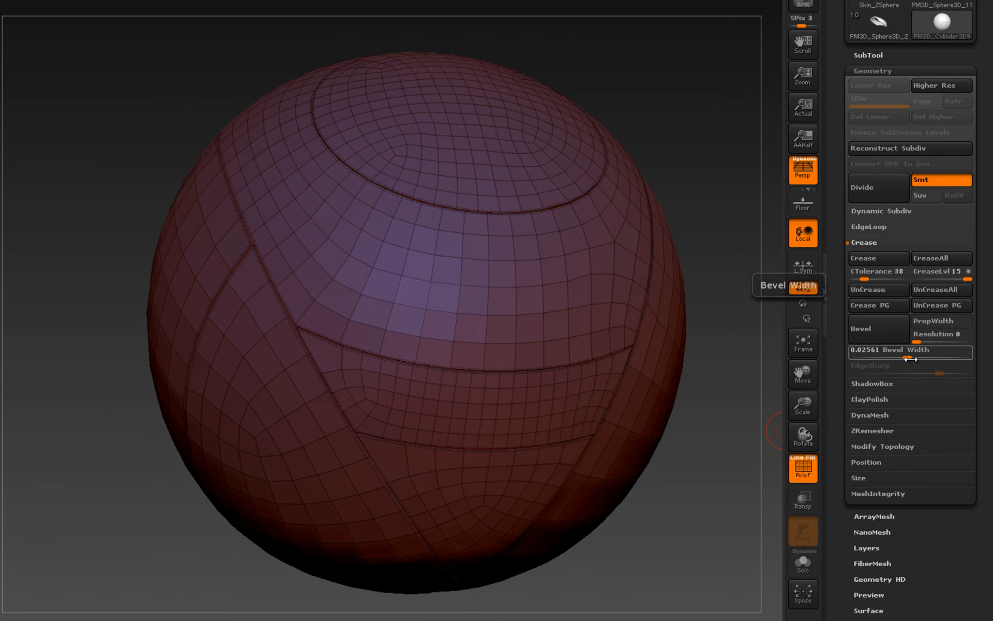
mouse_move(909, 358)
mouse_down()
mouse_move(925, 356)
mouse_move(909, 355)
mouse_up()
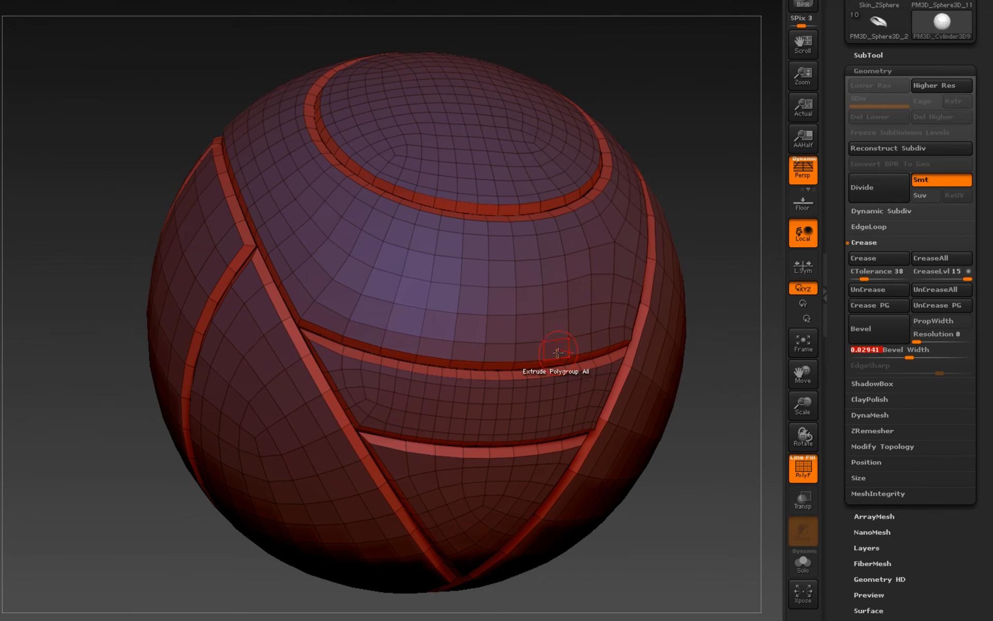
right_drag(577, 359, 610, 345)
mouse_move(401, 363)
ctrl+right_down()
mouse_move(438, 416)
mouse_move(396, 365)
ctrl+right_up()
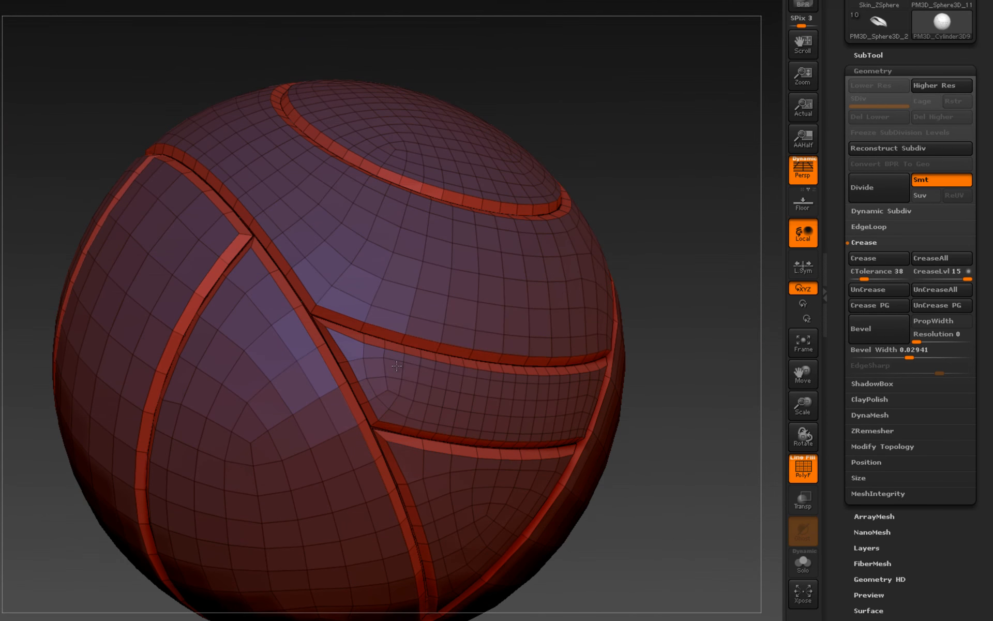
Crease the borders of the beveled edges by polygroup and subdivide the mesh to subdivision level 2
click(865, 310)
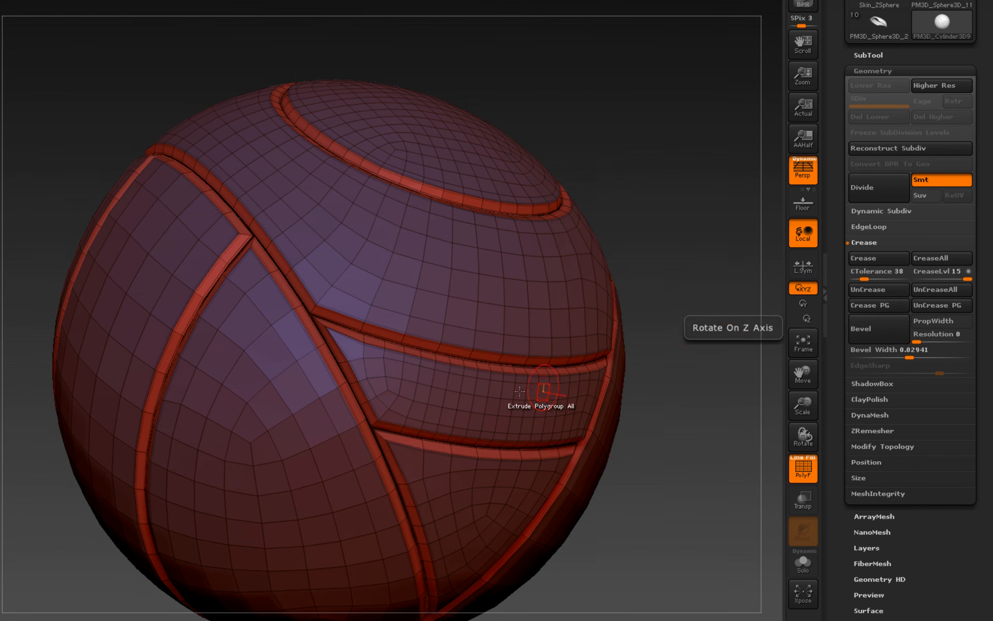
right_drag(541, 406, 506, 382)
key(ctrl+d)
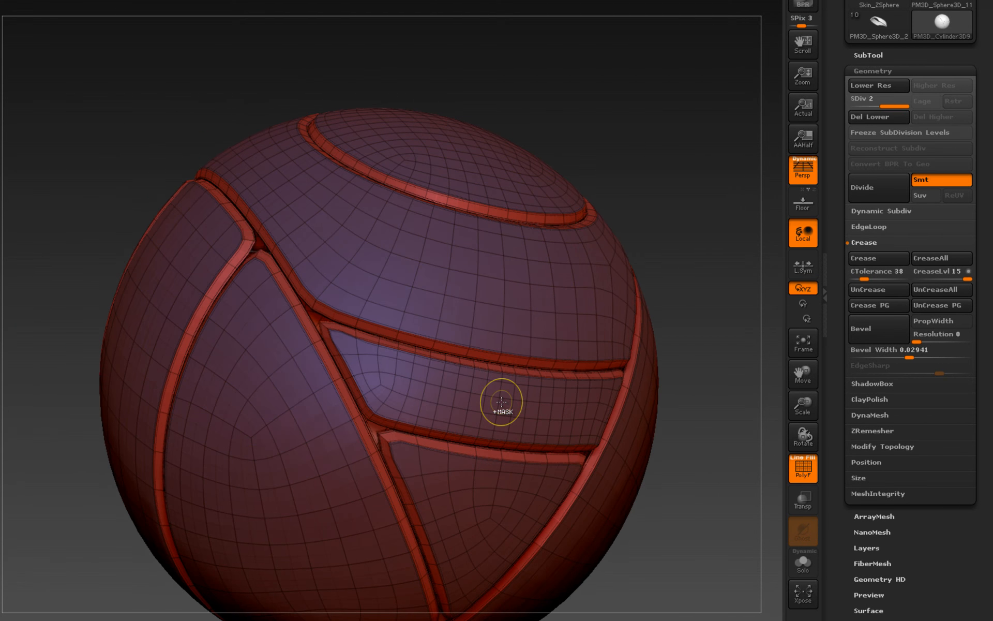
Compare the panel corners at the groove junctions on the lowest subdivision level and on level 3
right_drag(422, 424, 437, 444)
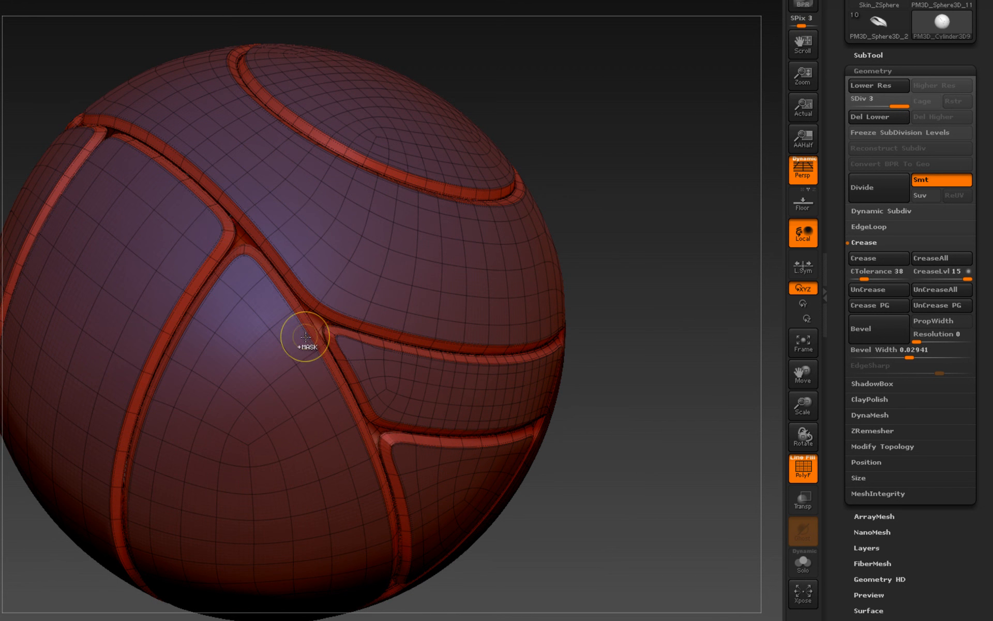
key(shift+d)
key(shift+d)
right_drag(321, 330, 444, 481)
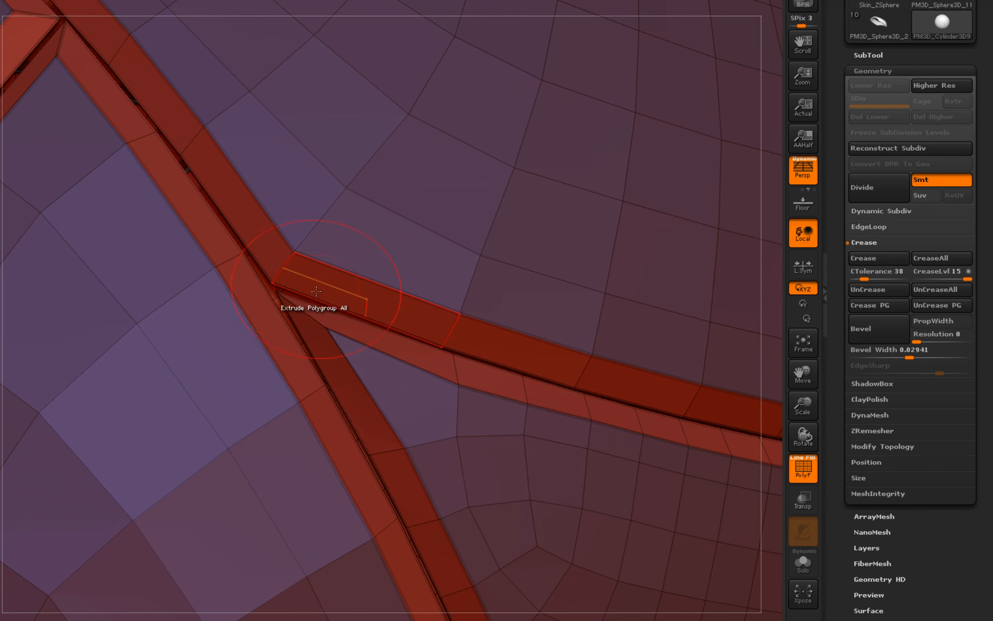
key(ctrl+d)
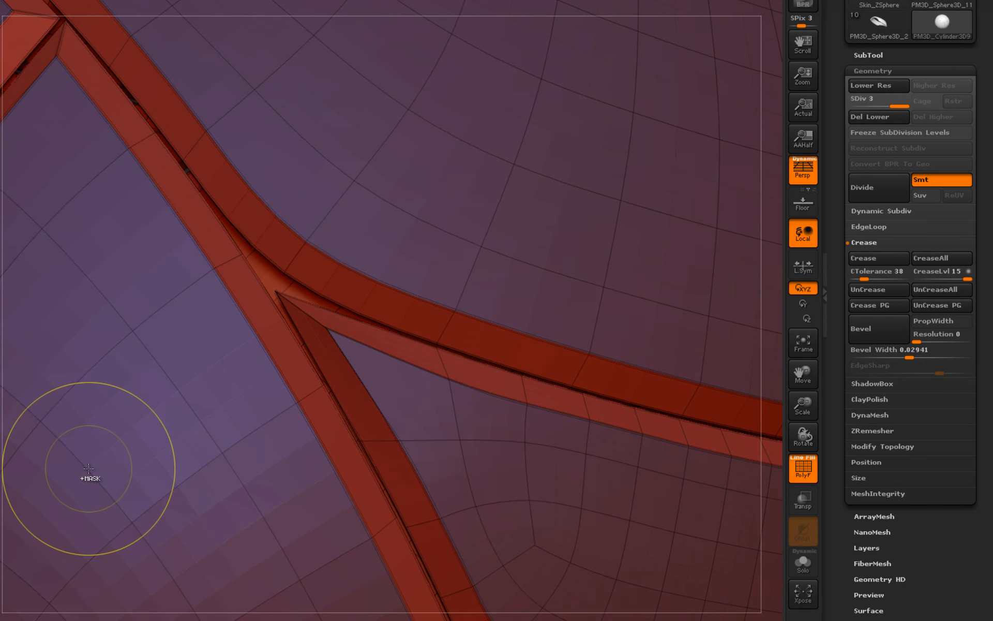
Set the crease tolerance to 12 on the lowest subdivision level and subdivide the mesh to level 4
key(shift+d)
key(shift+d)
key(shift+d)
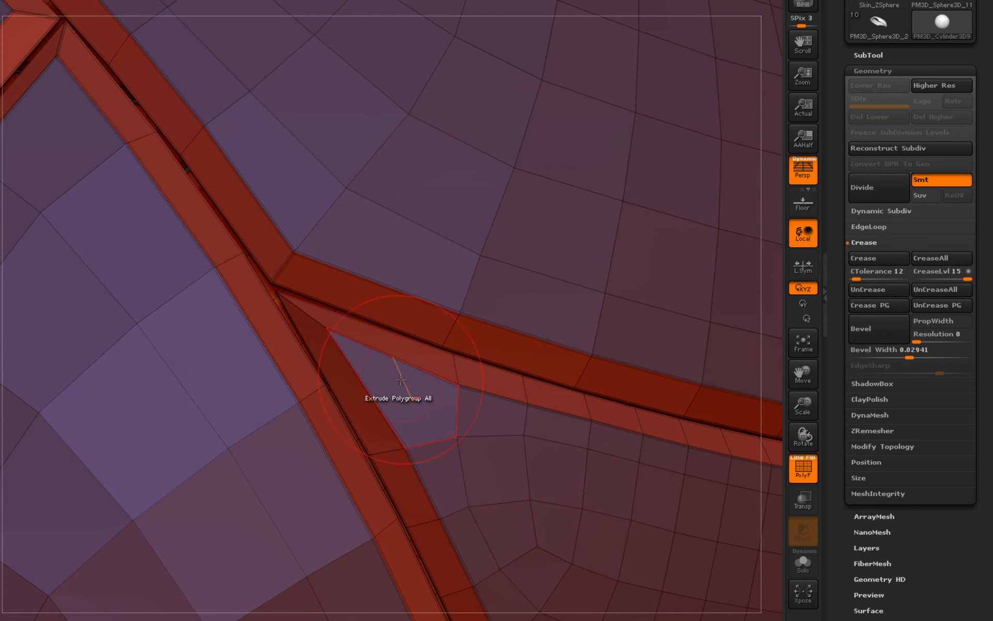
key(ctrl+d)
mouse_move(326, 412)
right_down()
mouse_move(465, 399)
mouse_move(325, 416)
mouse_move(319, 427)
mouse_move(217, 324)
mouse_move(411, 438)
mouse_move(444, 438)
right_up()
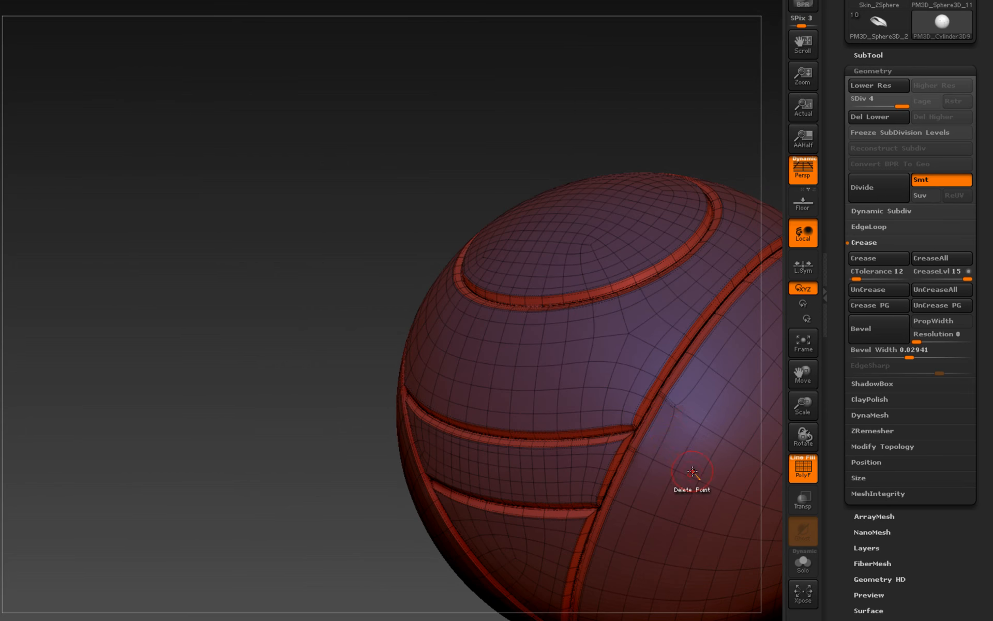
mouse_move(711, 476)
alt+right_down()
mouse_move(468, 452)
mouse_move(420, 503)
mouse_move(394, 511)
mouse_move(408, 506)
alt+right_up()
right_drag(563, 378, 679, 318)
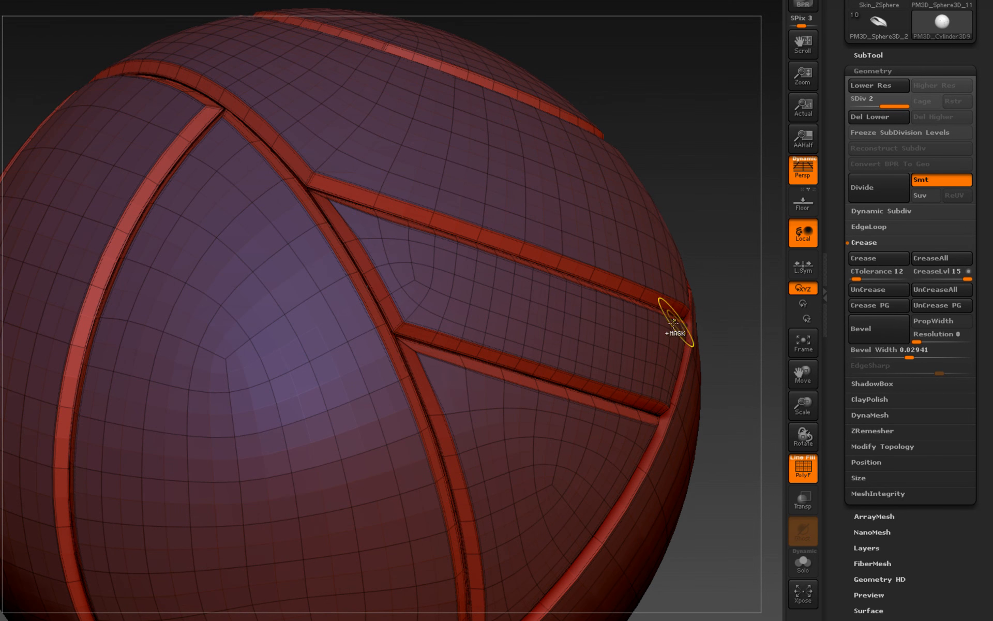
Return to the lowest subdivision level, isolate the wide curved panel below the sphere's cap, and crease its edges
key(shift+d)
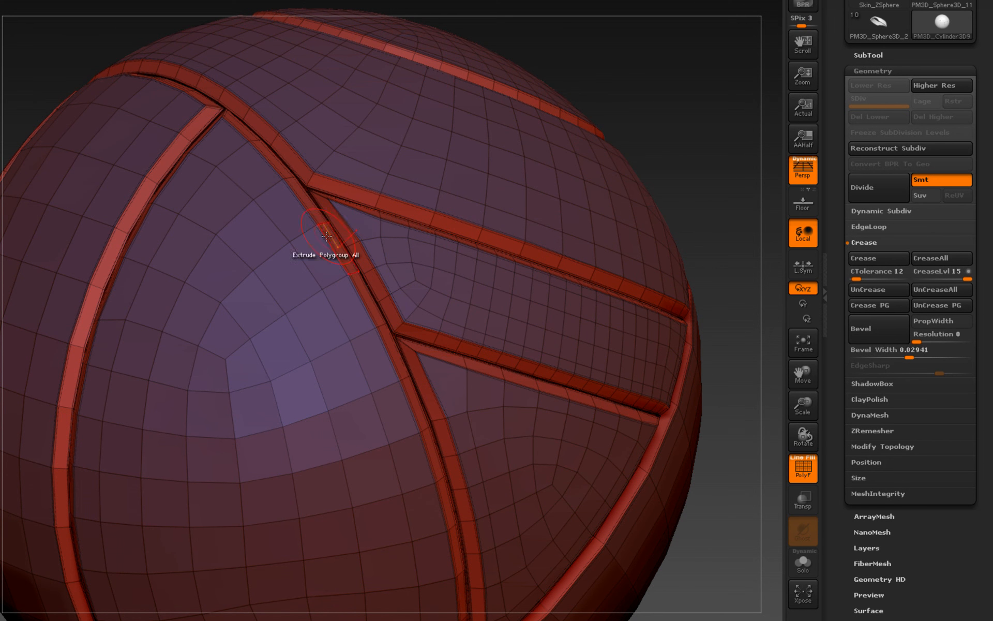
ctrl+shift+click(385, 127)
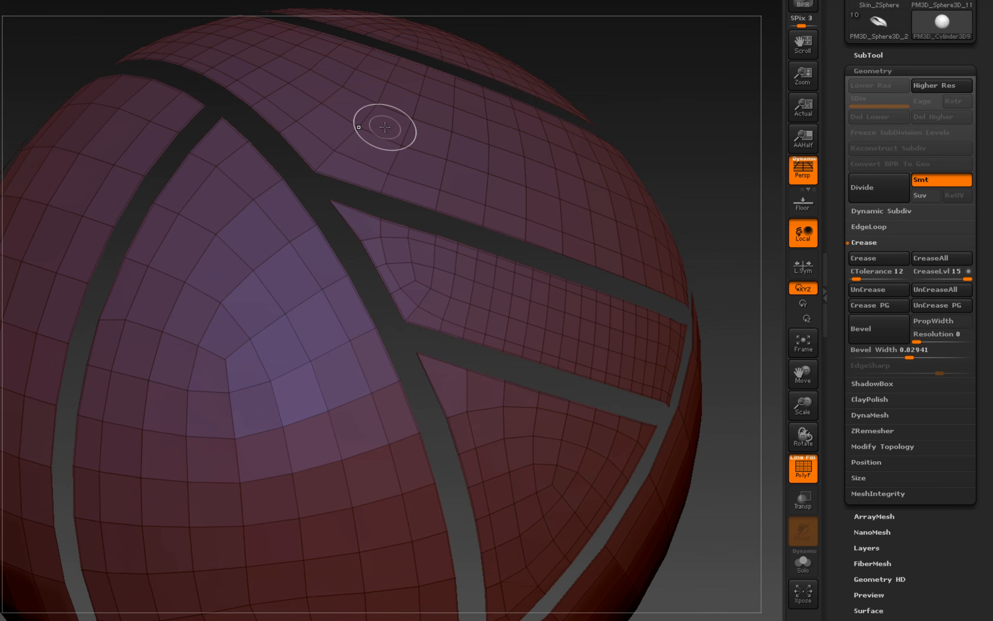
drag(671, 197, 638, 206)
ctrl+shift+drag(623, 166, 553, 197)
drag(561, 350, 482, 418)
ctrl+shift+click(529, 382)
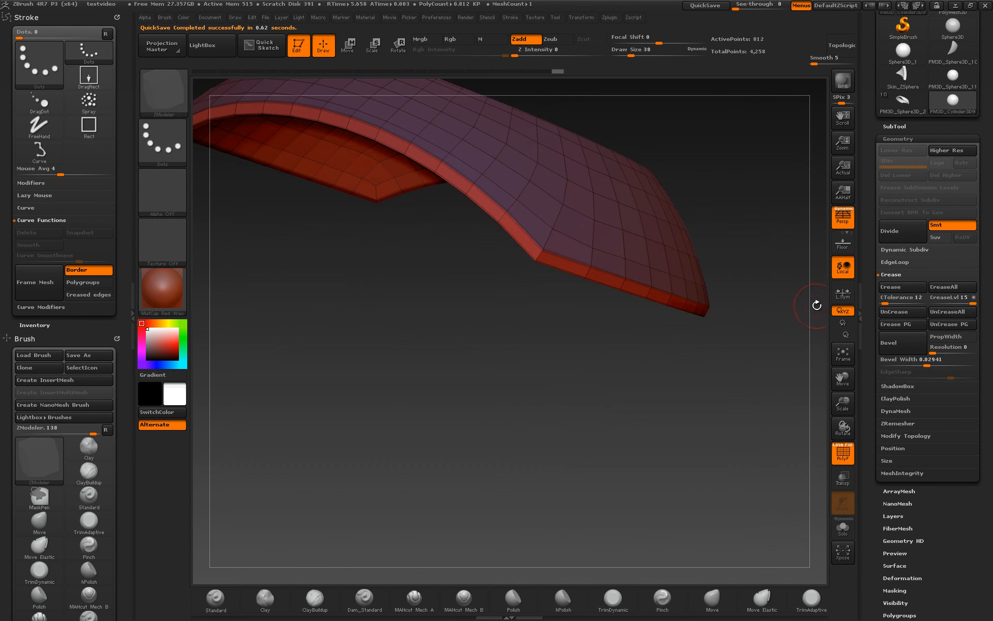
click(899, 287)
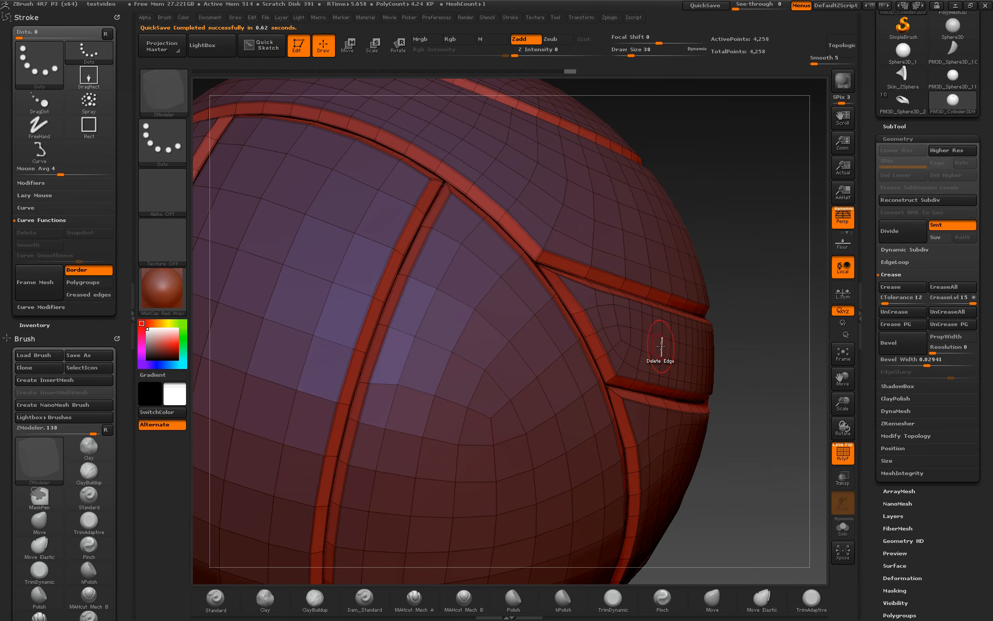
Subdivide the full paneled sphere to subdivision level 3
right_drag(660, 351, 597, 368)
key(ctrl+d)
key(ctrl+d)
key(ctrl+d)
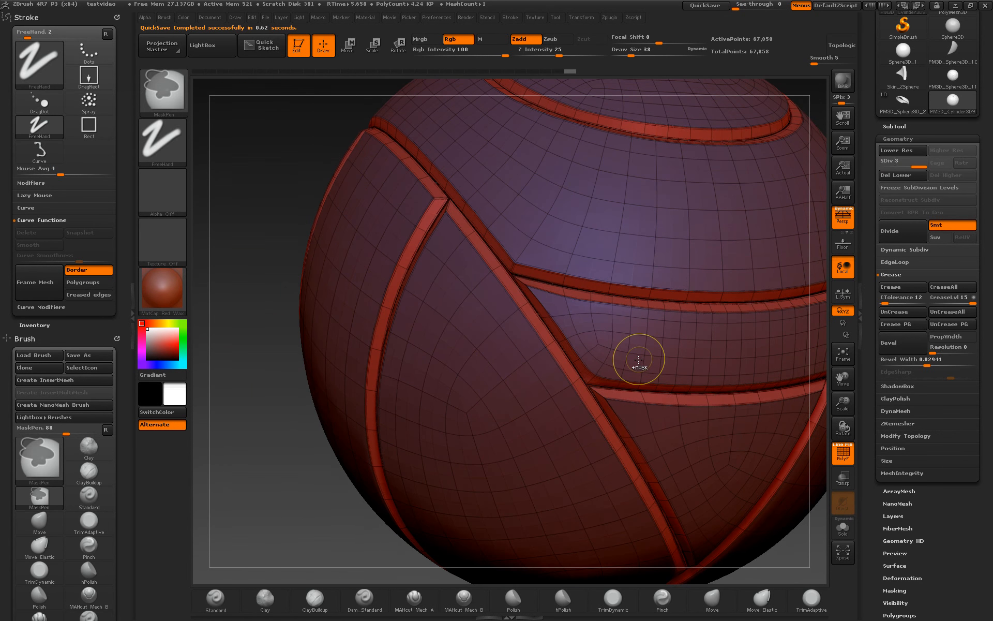
right_drag(668, 359, 446, 407)
alt+right_drag(377, 436, 478, 359)
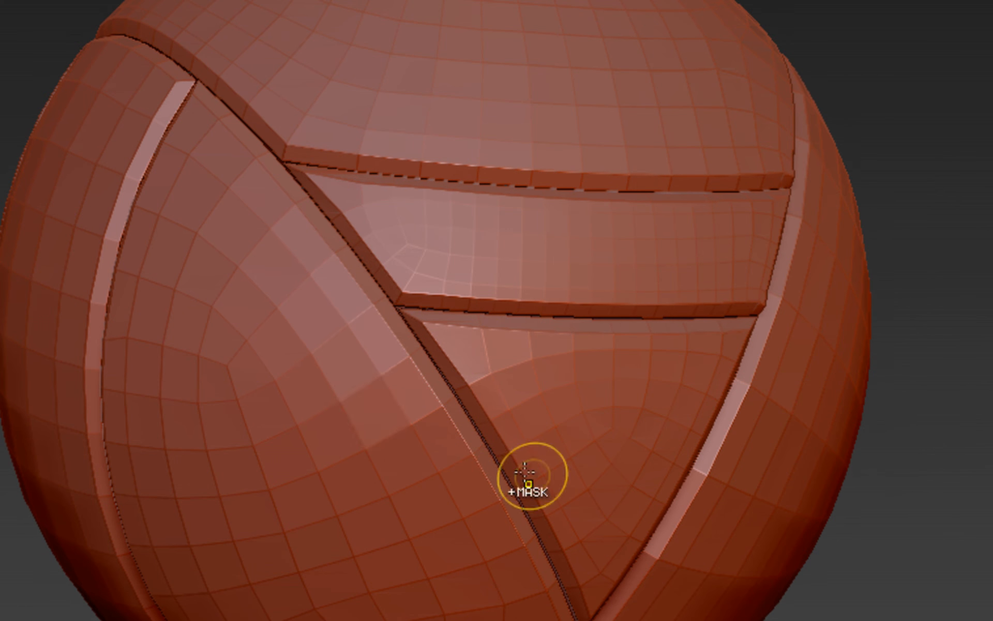
Isolate the narrow middle panel at the lowest subdivision level to examine its corners and beveled edges, and show all panels again
right_drag(437, 306, 416, 305)
key(shift+f)
right_drag(486, 323, 518, 280)
right_drag(424, 306, 537, 587)
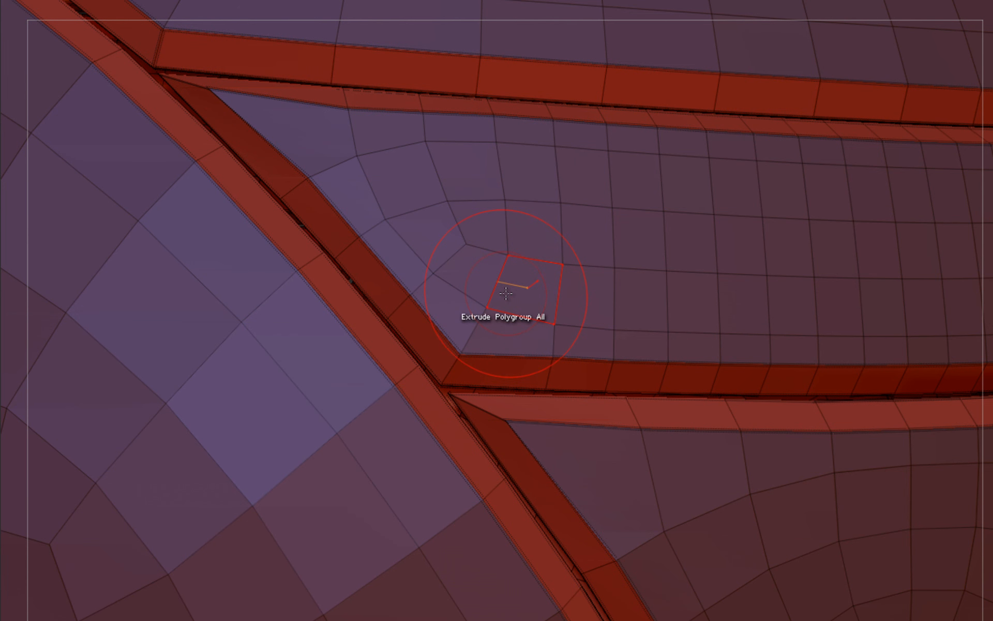
key(ctrl+shift)
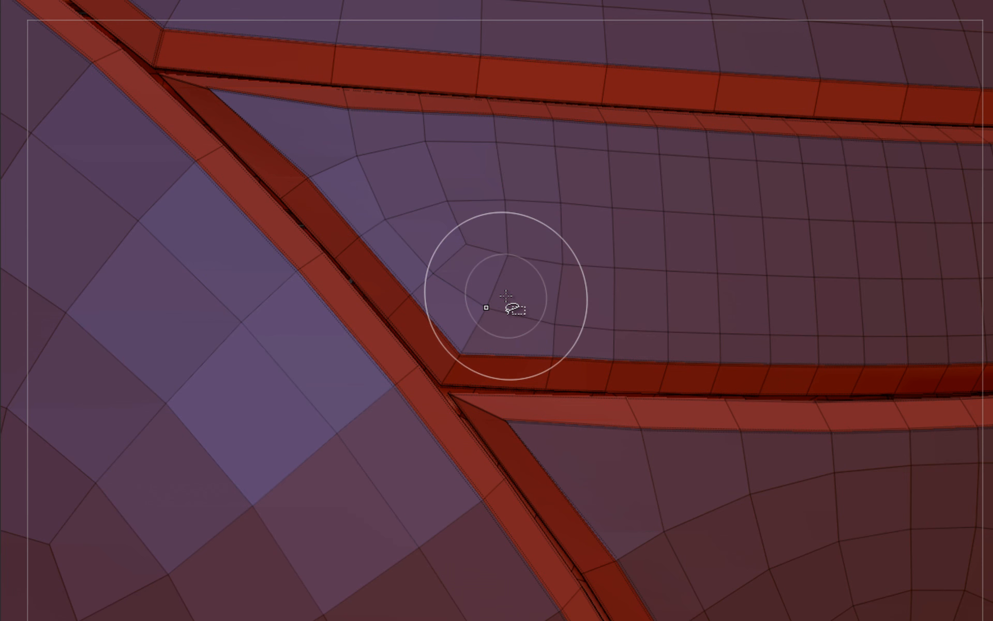
click(456, 365)
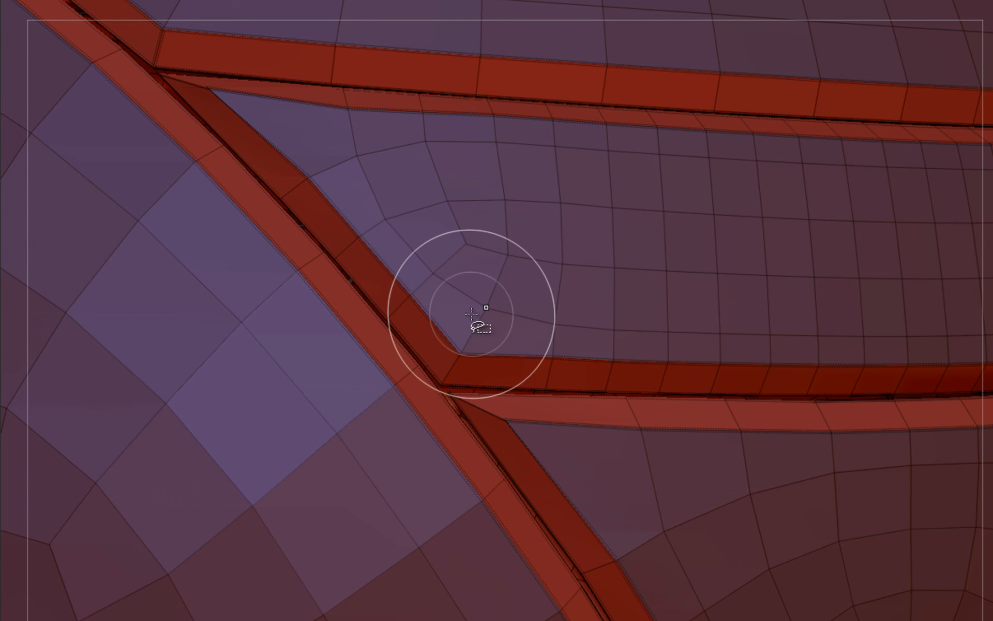
ctrl+shift+click(472, 317)
ctrl+shift+drag(492, 126, 558, 196)
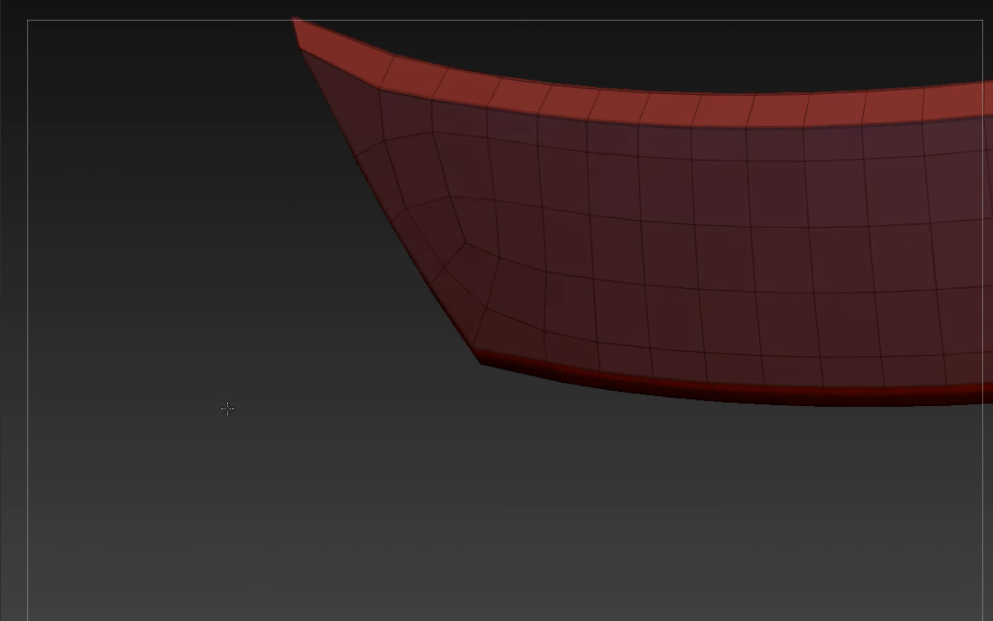
drag(222, 405, 465, 337)
ctrl+shift+click(492, 488)
drag(347, 500, 395, 259)
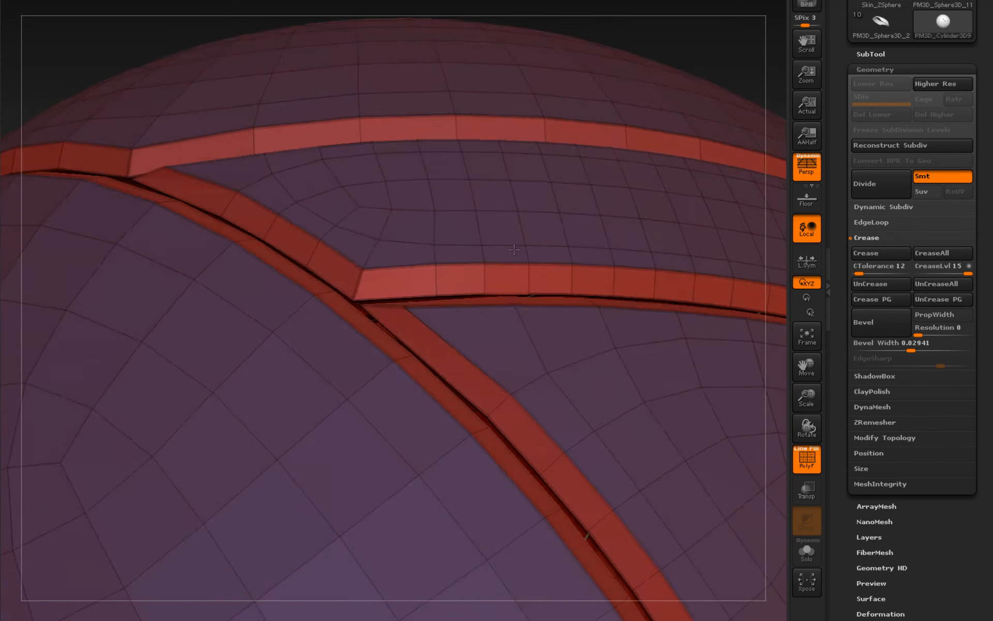
right_drag(513, 250, 339, 190)
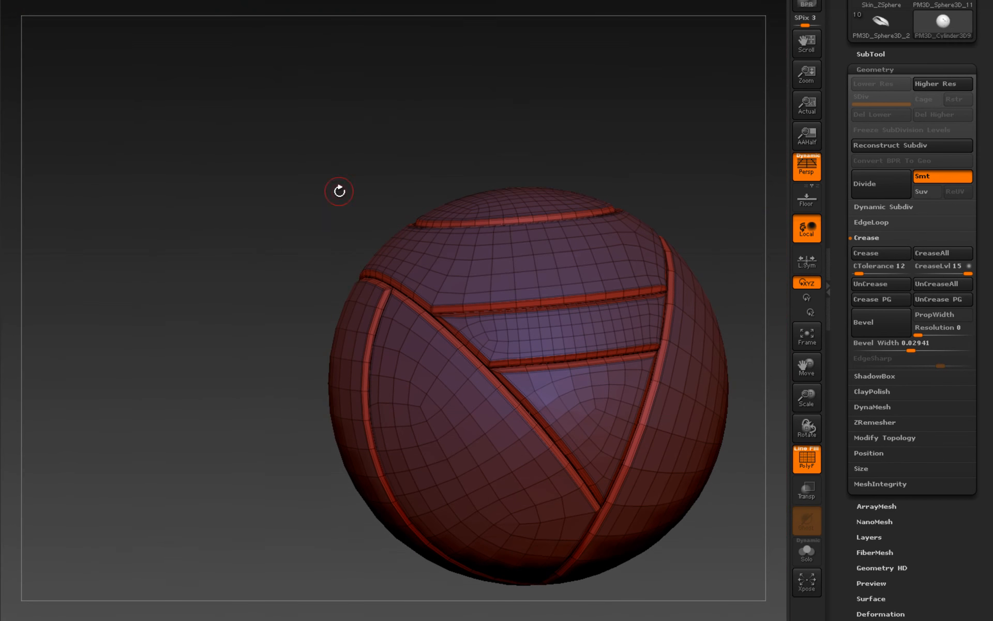
Subdivide the creased mesh to level 4, and uncrease all edges before dividing once more to level 5
key(ctrl+d)
key(ctrl+d)
right_drag(277, 269, 234, 252)
drag(234, 251, 287, 267)
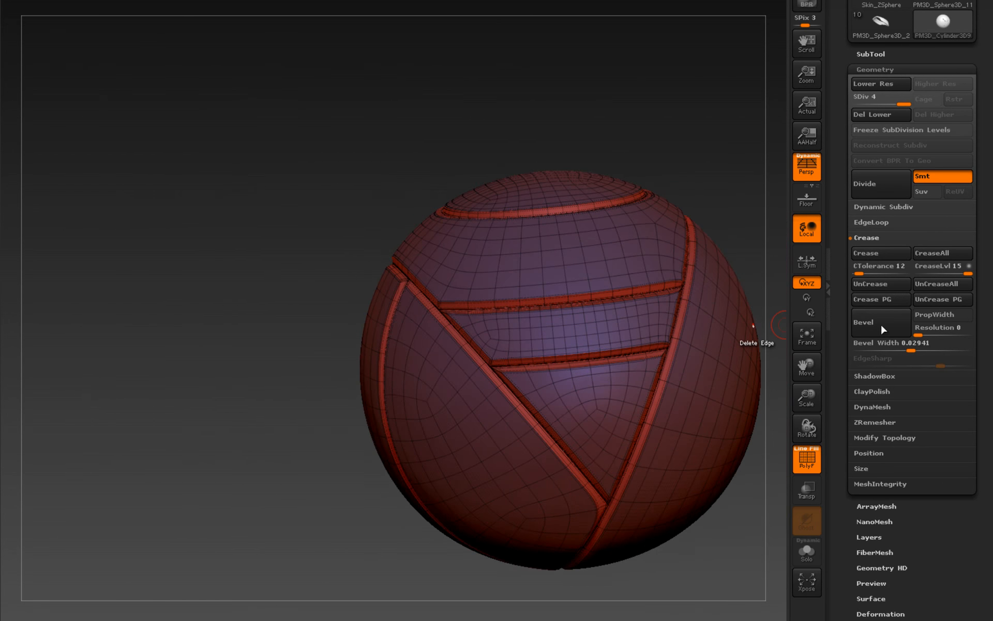
click(955, 284)
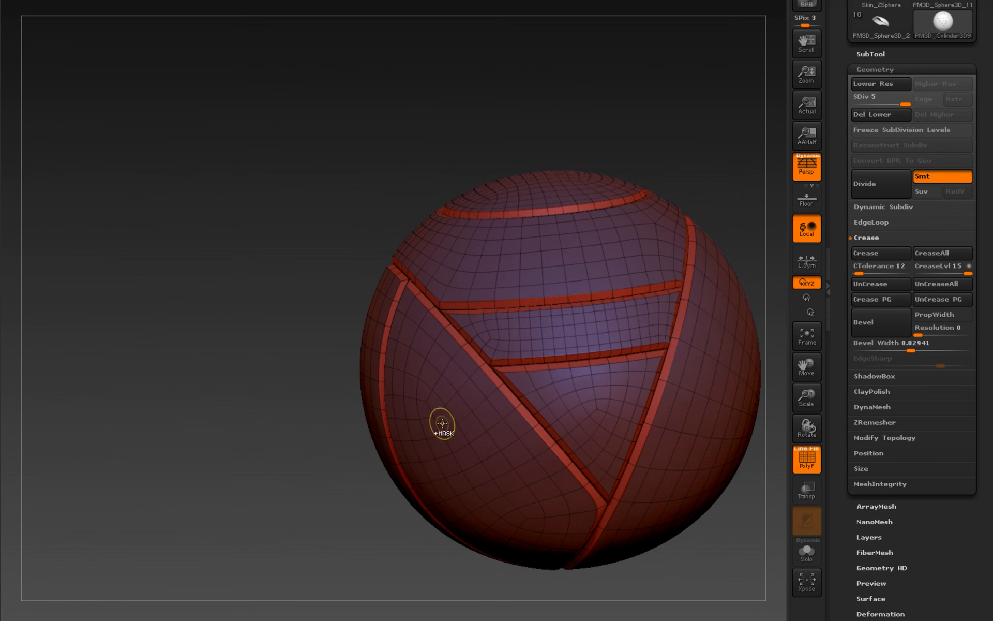
key(ctrl+d)
Hide the polyframe and apply the MAH_Shiny material to the paneled sphere
key(shift+f)
right_drag(446, 431, 507, 434)
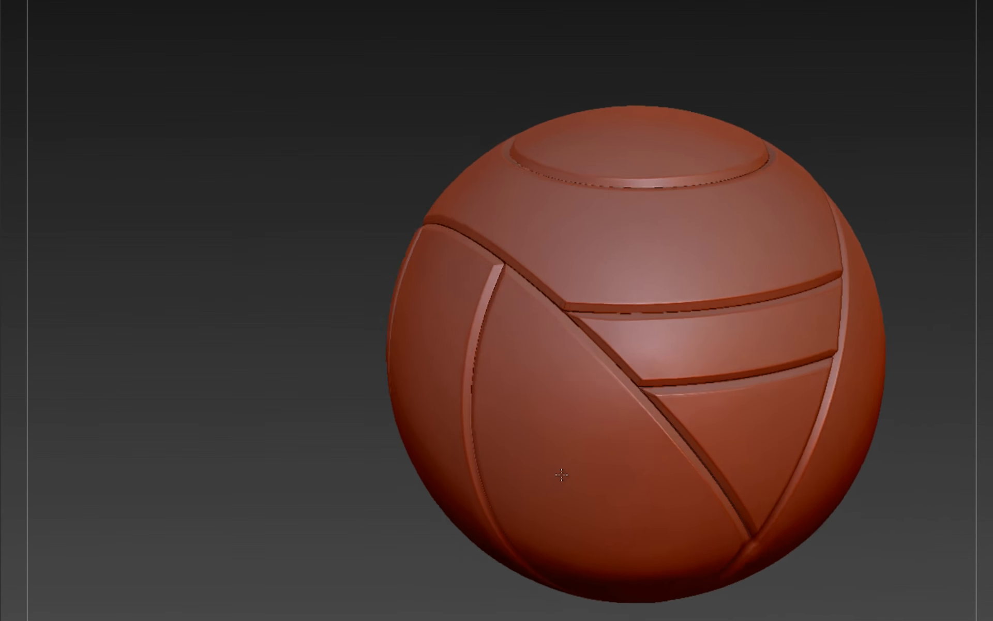
alt+right_drag(609, 457, 7, 329)
click(0, 325)
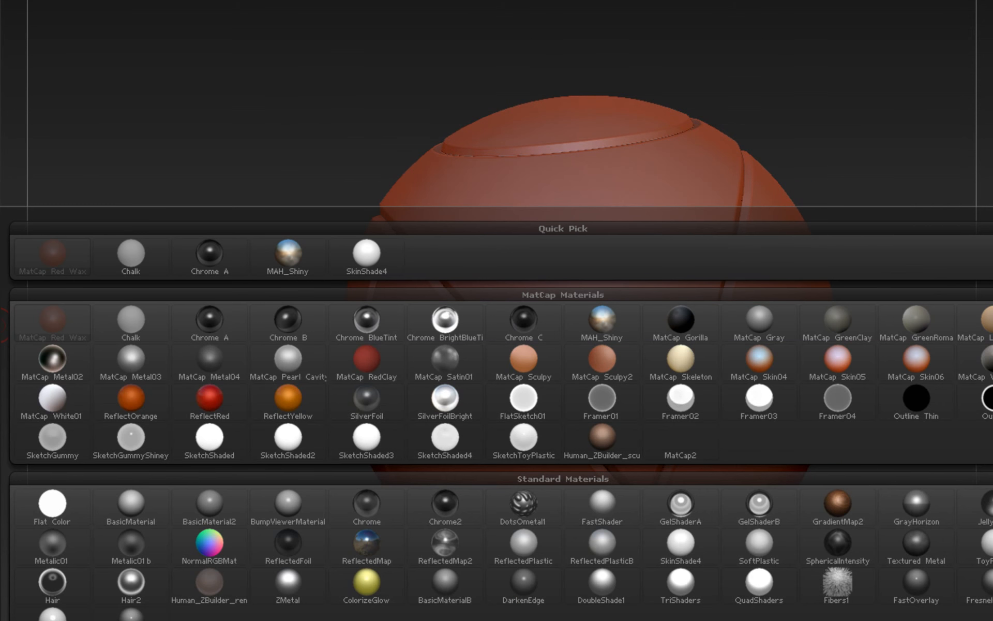
click(598, 325)
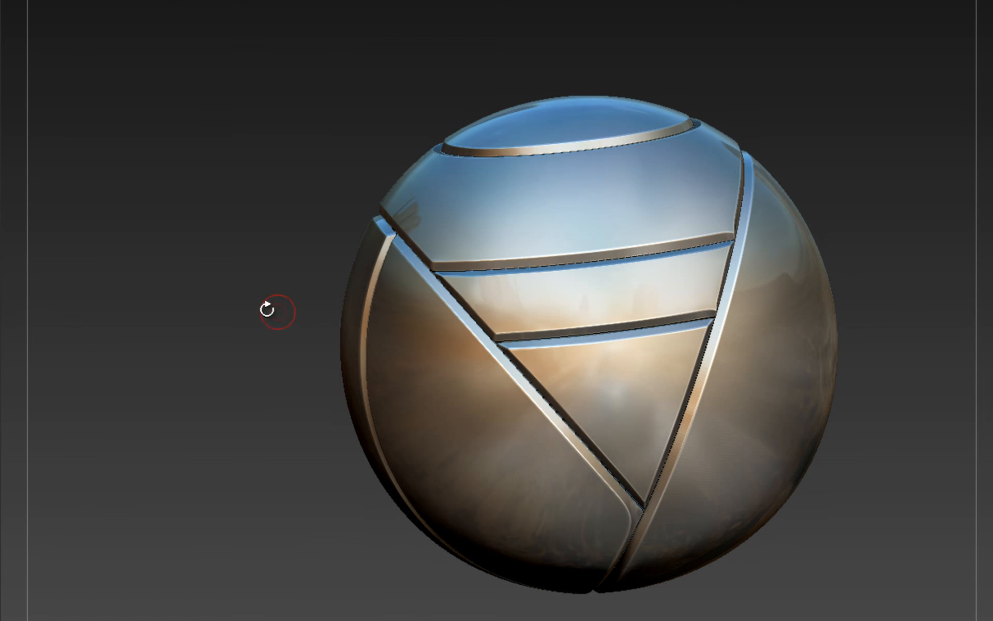
mouse_move(266, 308)
right_down()
mouse_move(215, 257)
mouse_move(211, 215)
mouse_move(208, 255)
mouse_move(235, 310)
mouse_move(271, 317)
right_up()
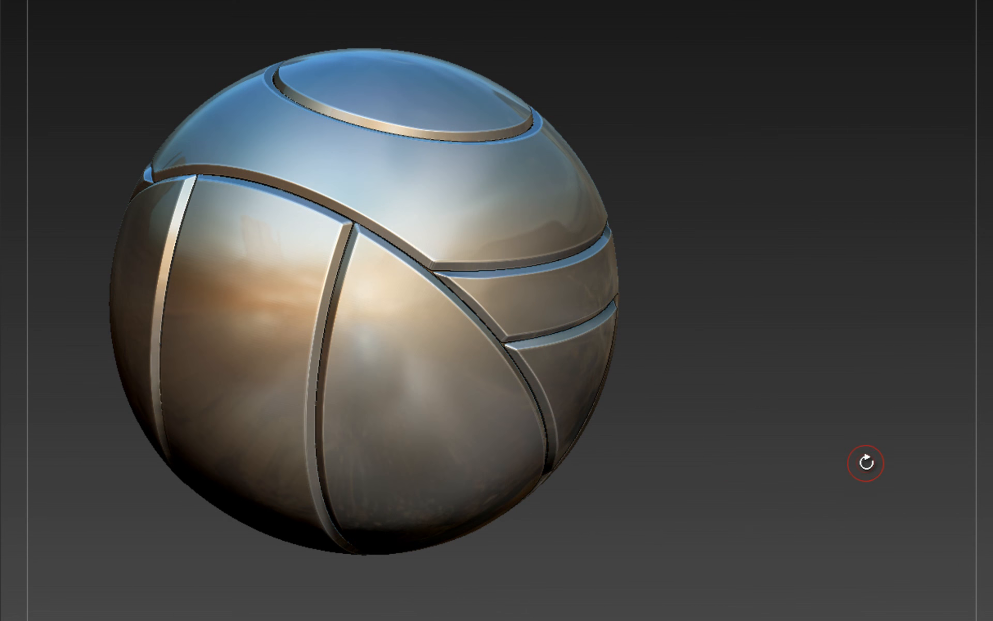
Turn on the floor grid, frame the sphere above it, and make a BPR render with shadows
key(shift+p)
drag(877, 485, 821, 534)
drag(673, 508, 749, 522)
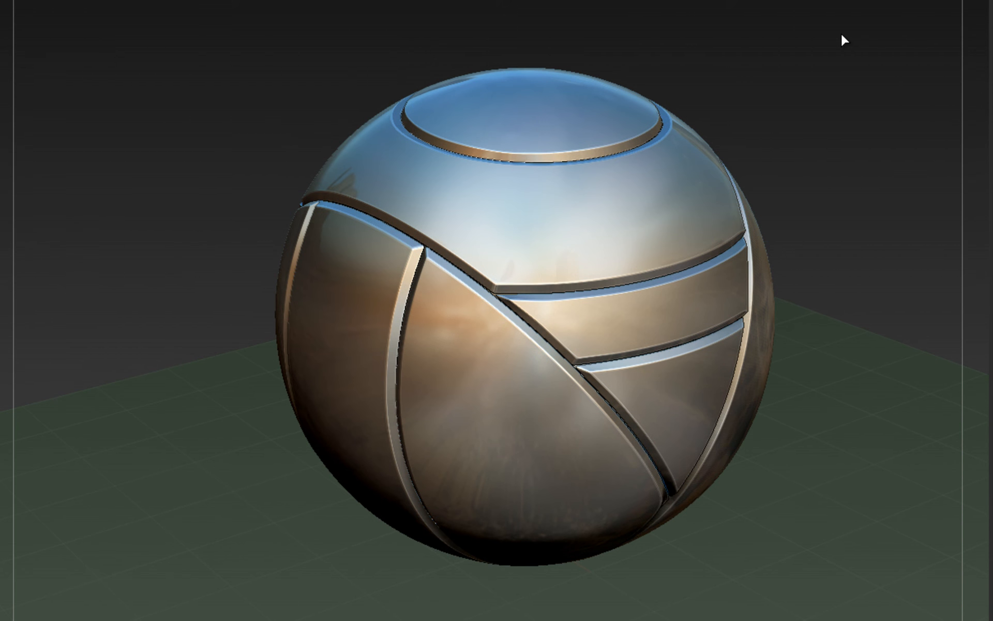
click(842, 33)
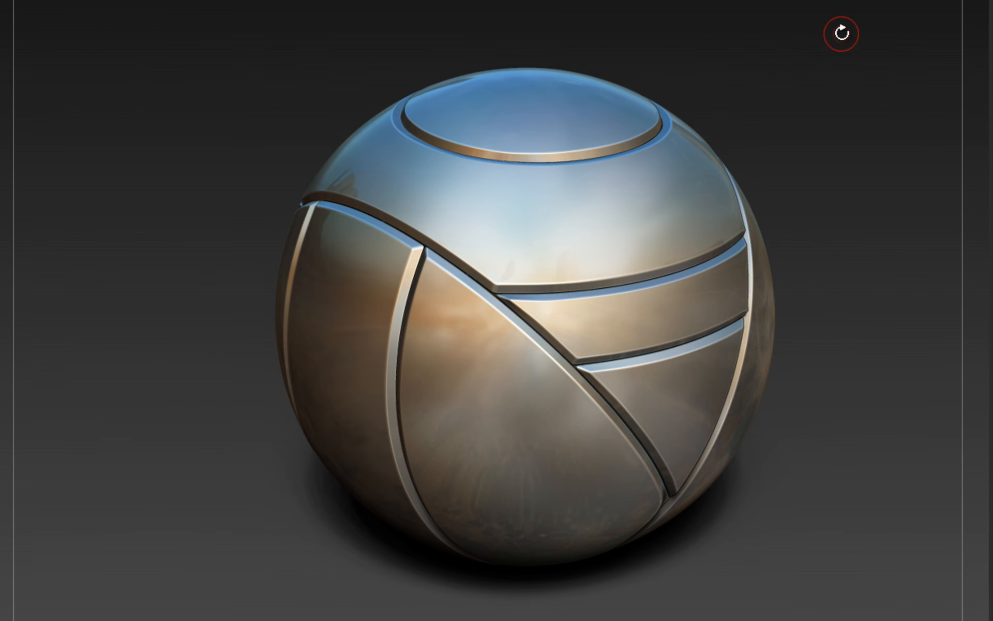